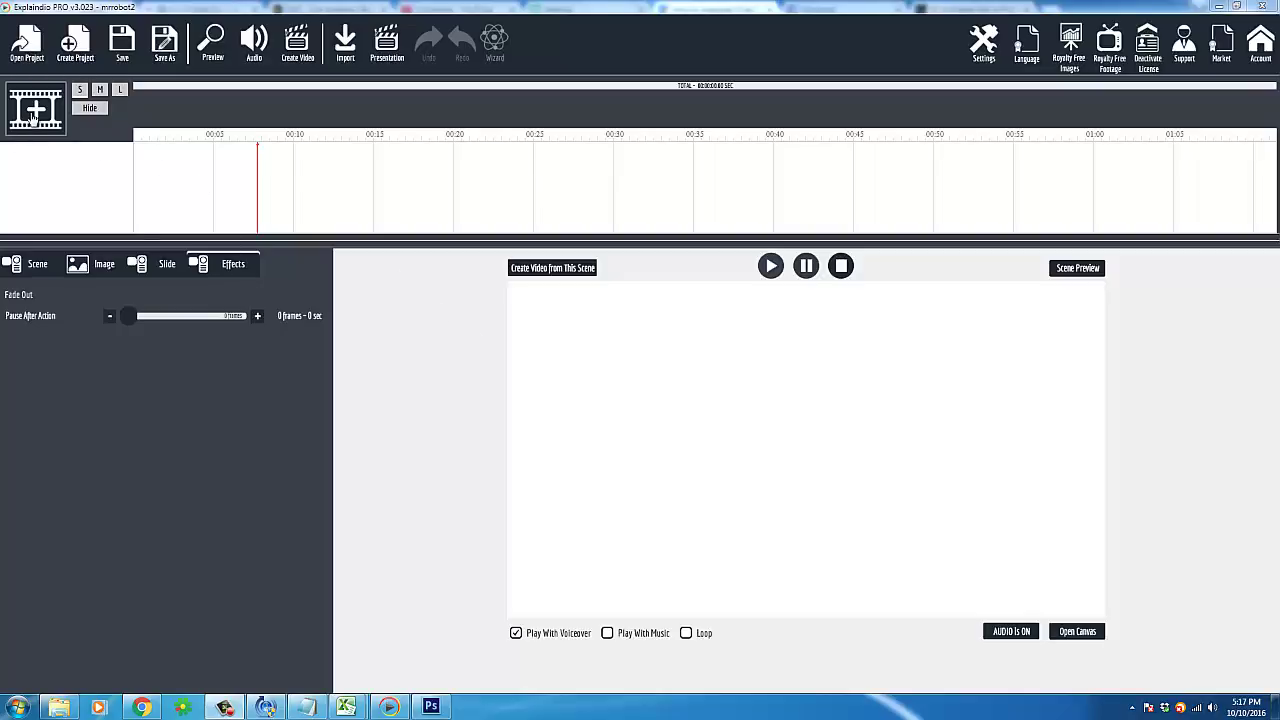
- Create a new scene and add the animated GIF bg3.gif to its canvas
{"action": "left_click", "coordinate": [34, 118]}
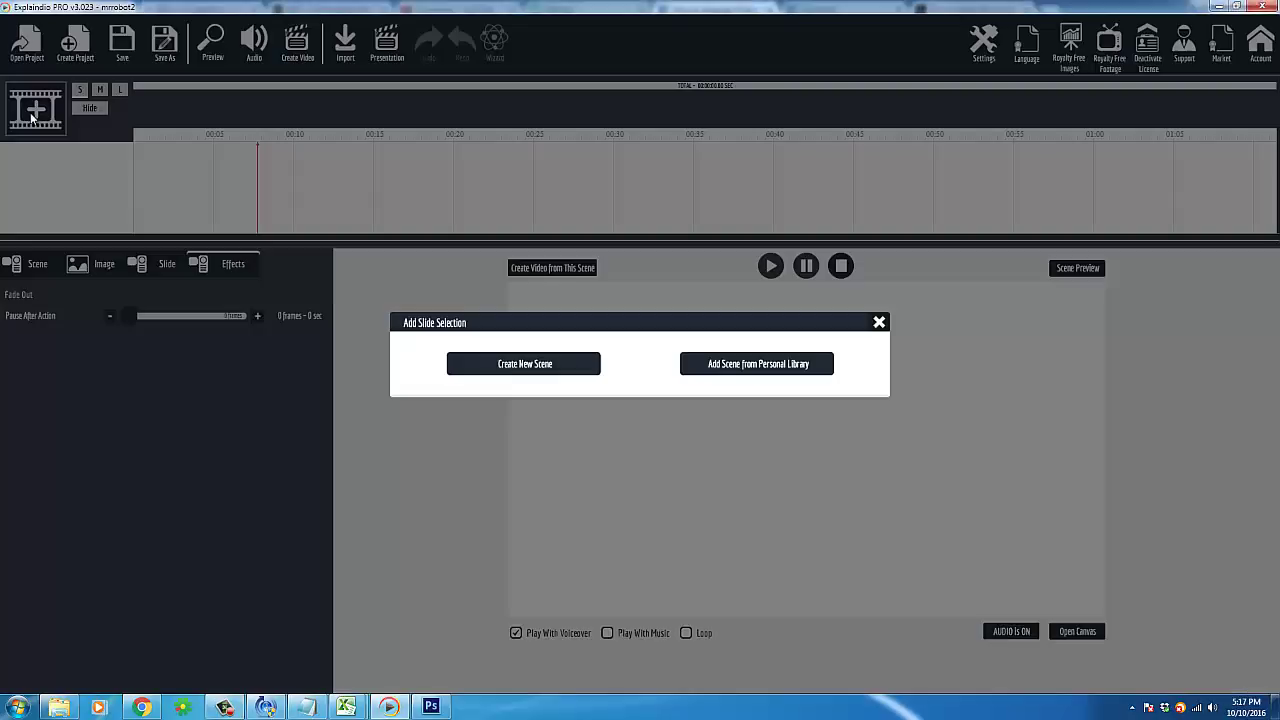
{"action": "left_click", "coordinate": [526, 369]}
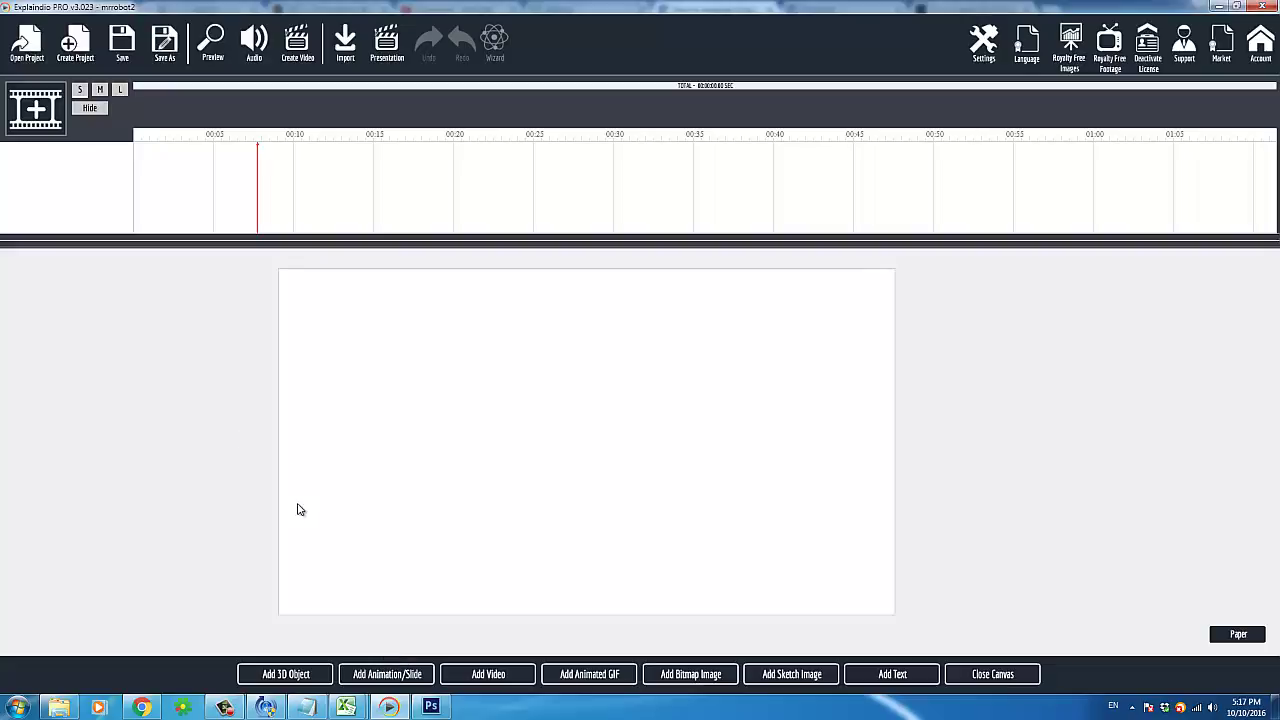
{"action": "left_click", "coordinate": [614, 677]}
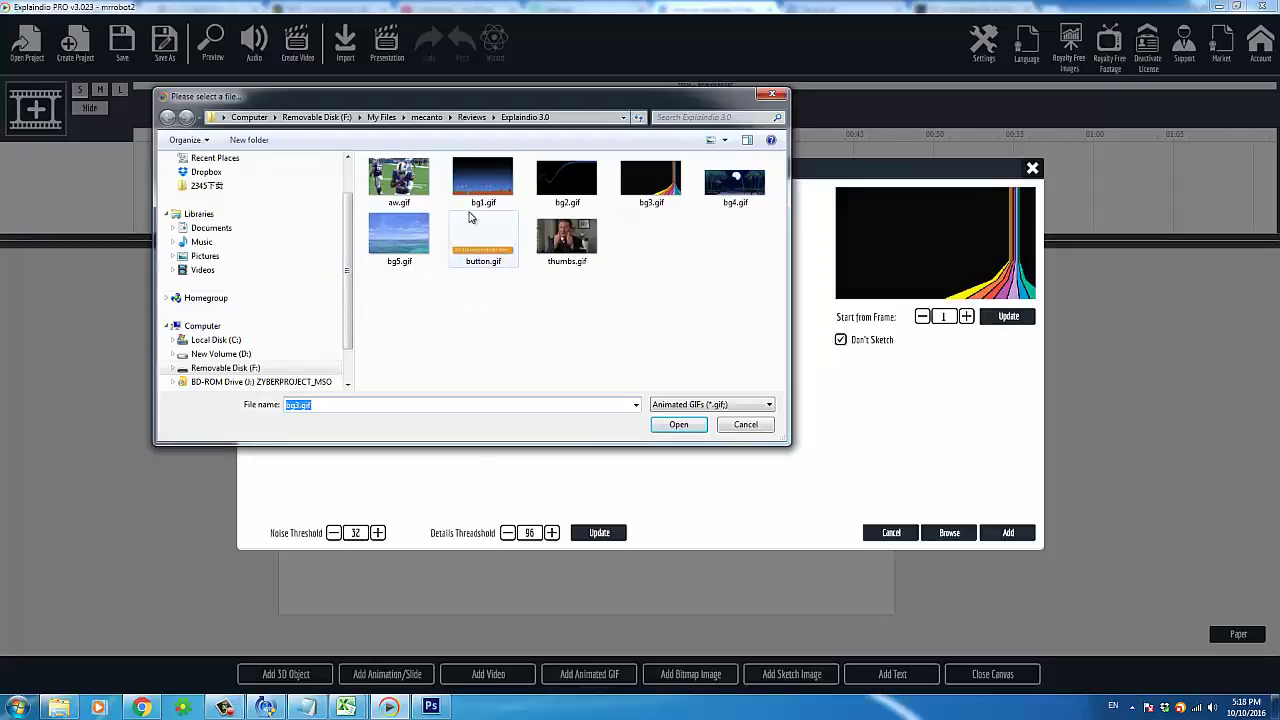
{"action": "left_click", "coordinate": [652, 187]}
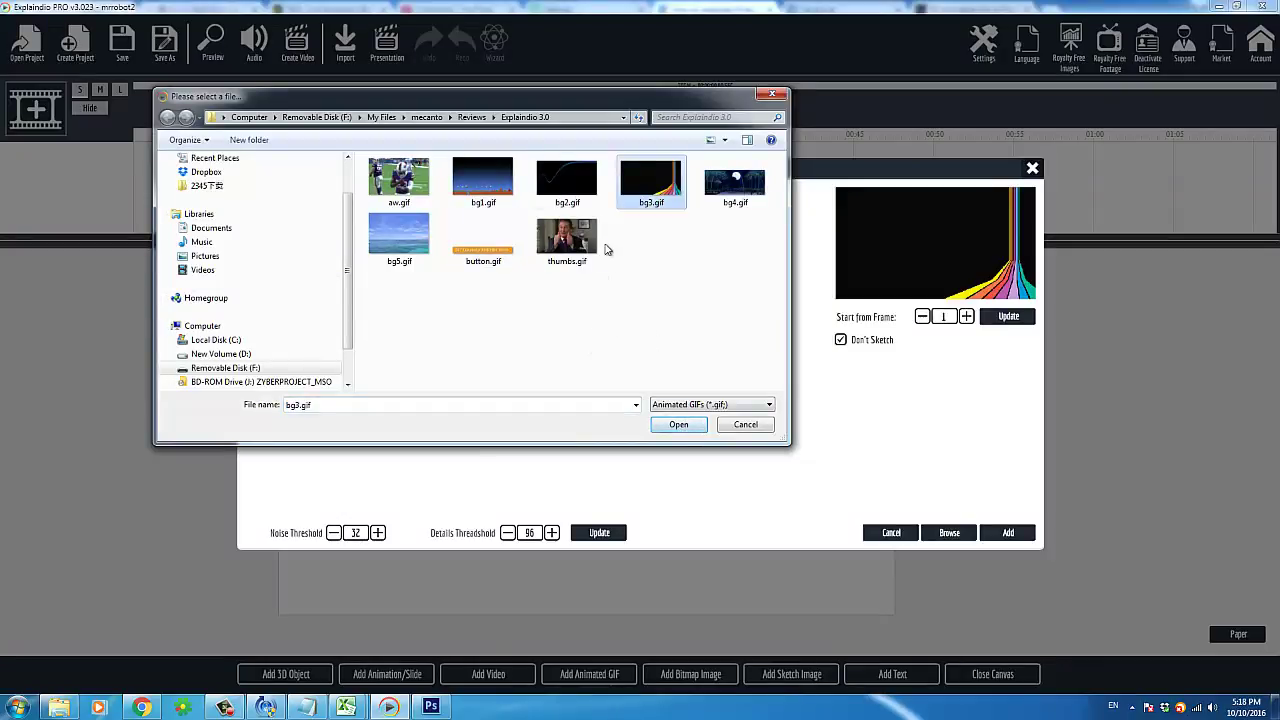
{"action": "left_click", "coordinate": [680, 424]}
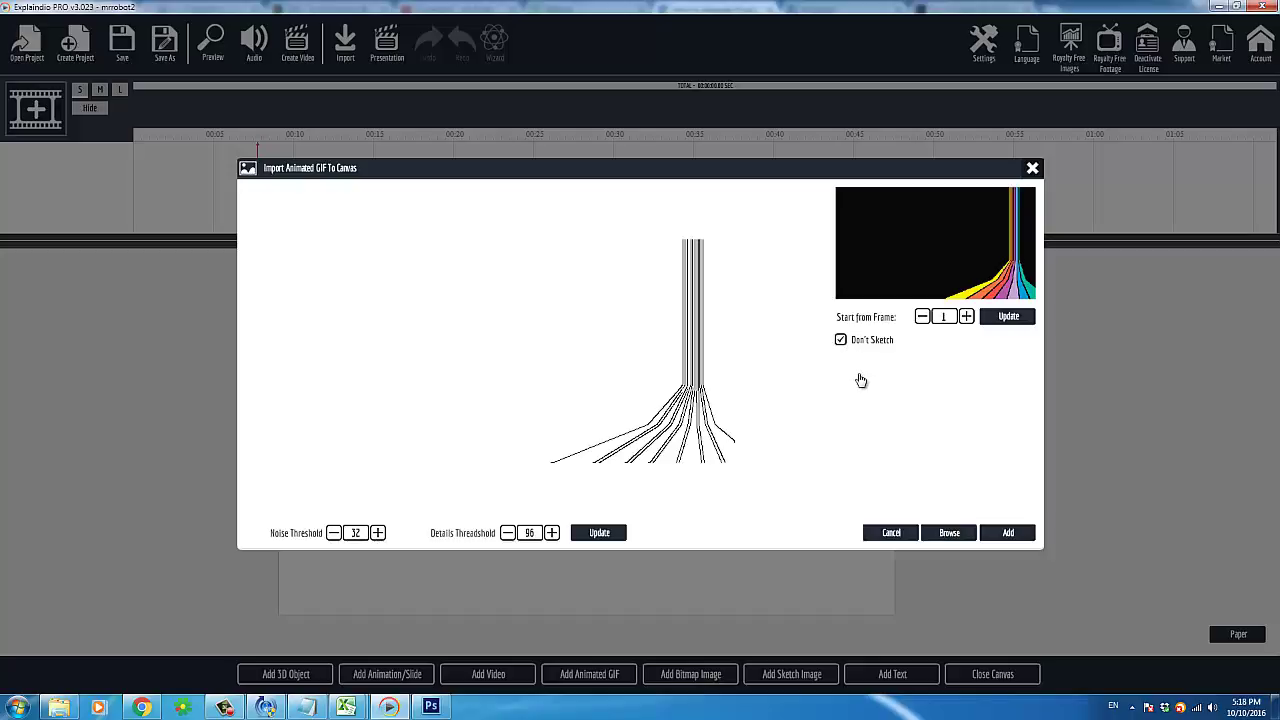
{"action": "left_click", "coordinate": [1006, 533]}
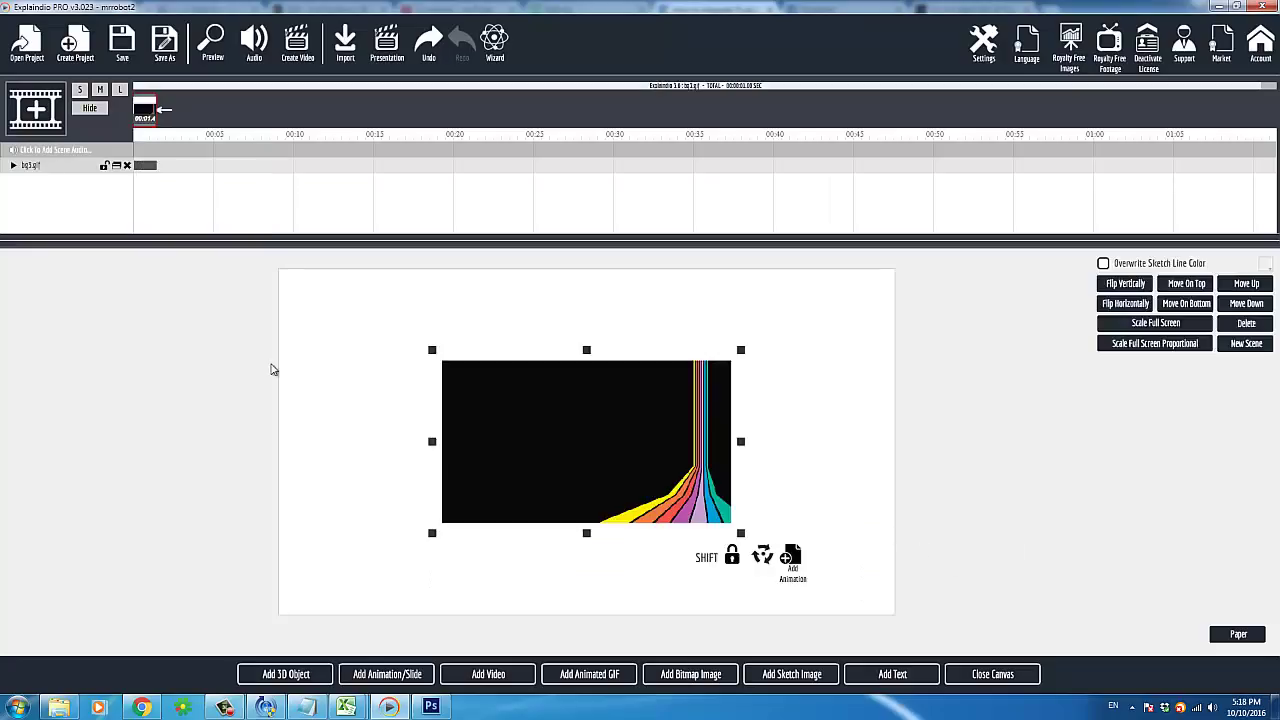
- Enlarge the bg3.gif background and align it so it covers the whole canvas
{"action": "left_click_drag", "start_coordinate": [431, 351], "coordinate": [274, 306]}
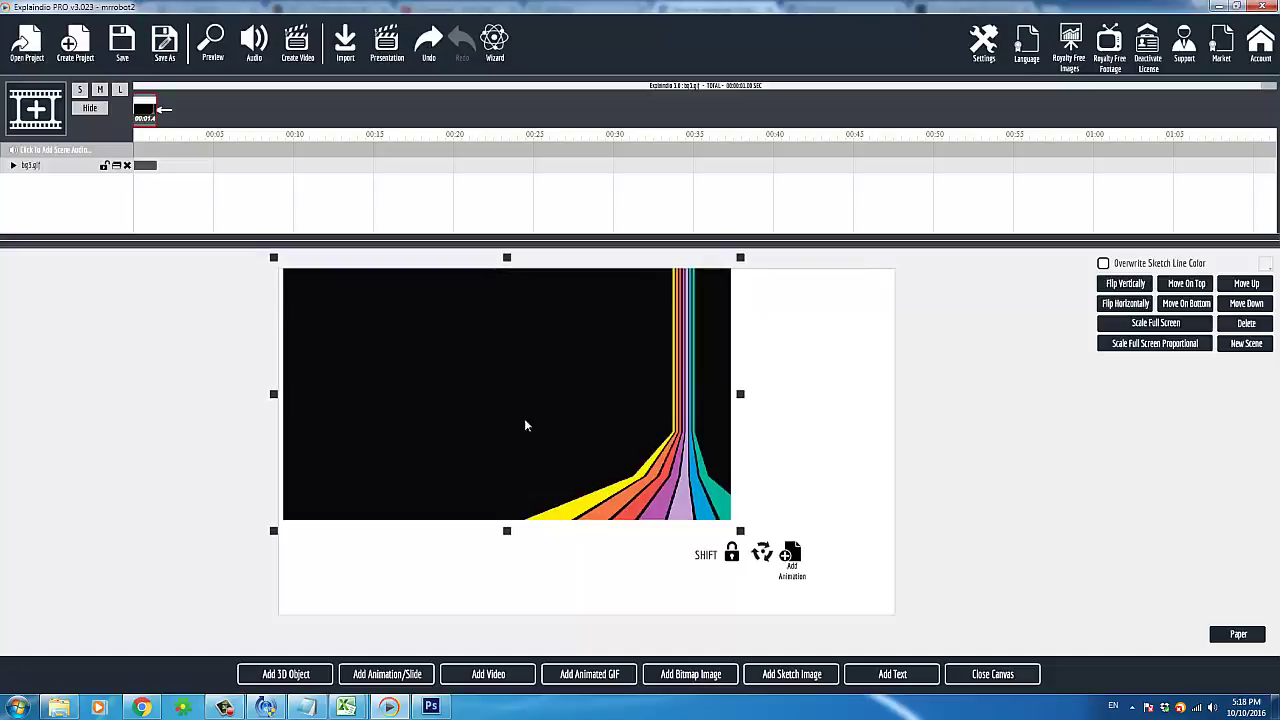
{"action": "left_click_drag", "start_coordinate": [740, 531], "coordinate": [907, 624]}
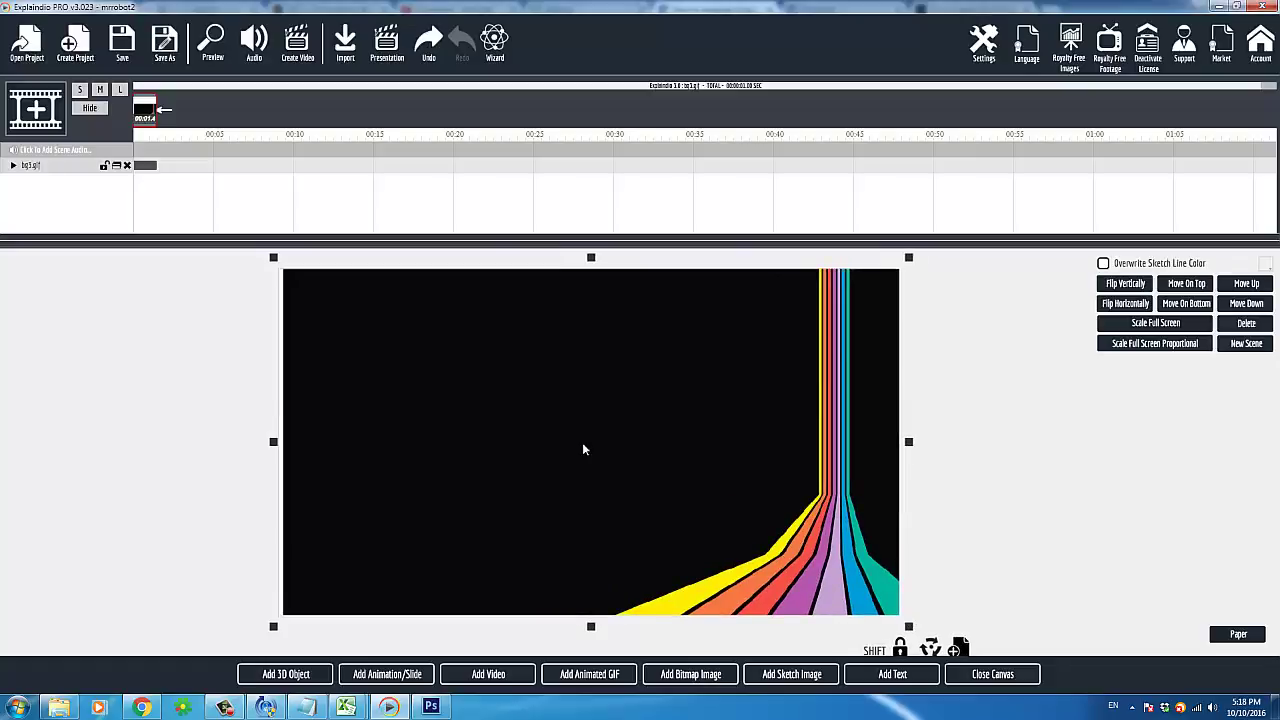
{"action": "left_click_drag", "start_coordinate": [571, 449], "coordinate": [570, 447]}
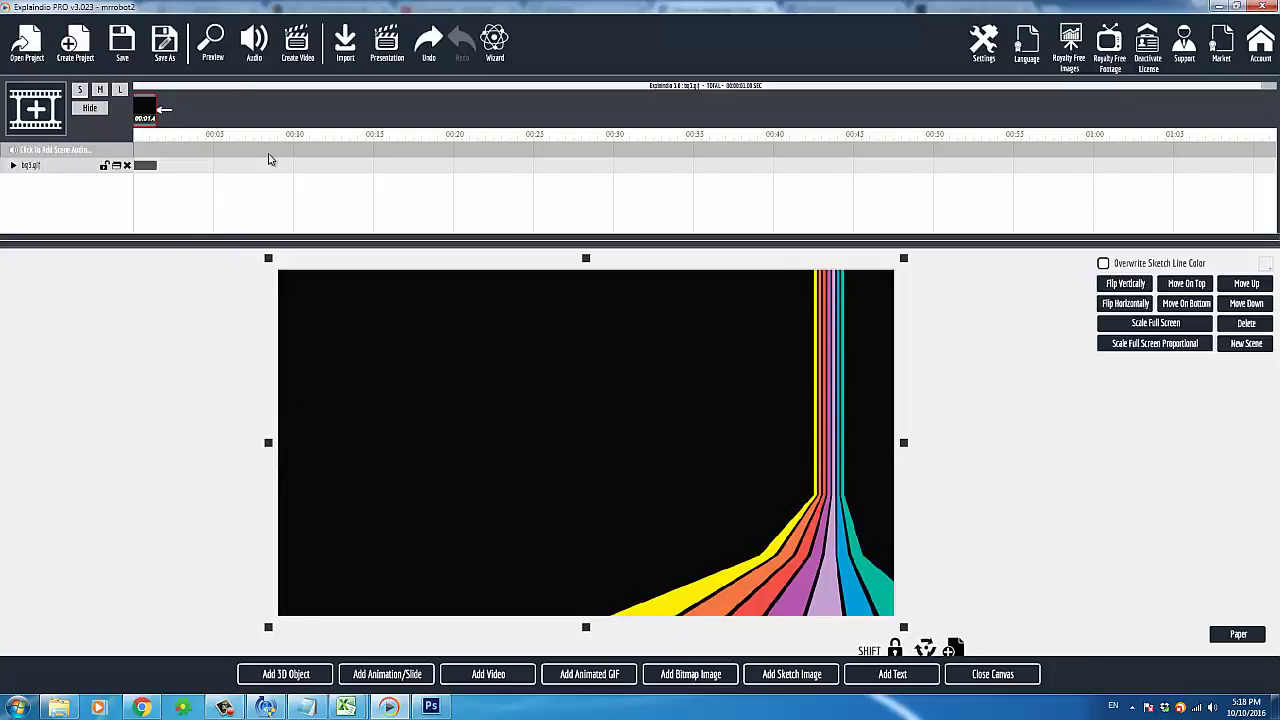
- Preview the project twice to check how the GIF background plays
{"action": "left_click", "coordinate": [217, 50]}
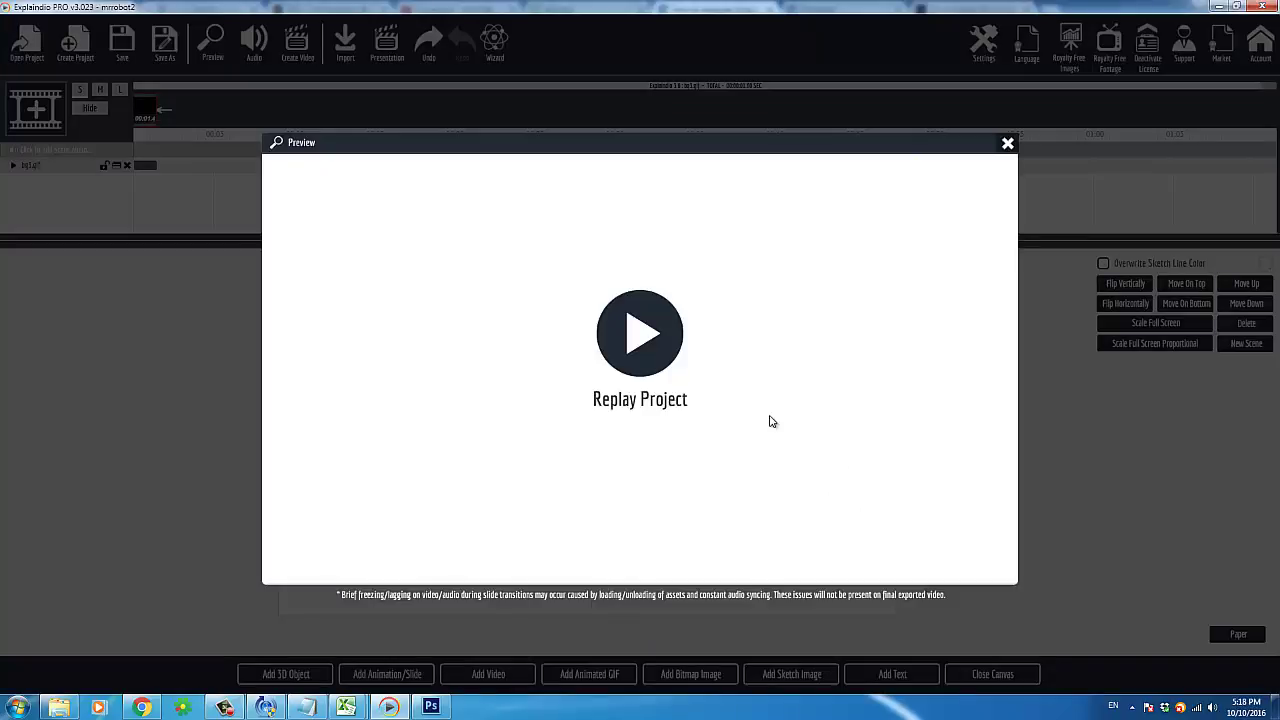
{"action": "left_click", "coordinate": [1008, 143]}
{"action": "left_click", "coordinate": [214, 45]}
{"action": "left_click", "coordinate": [1008, 142]}
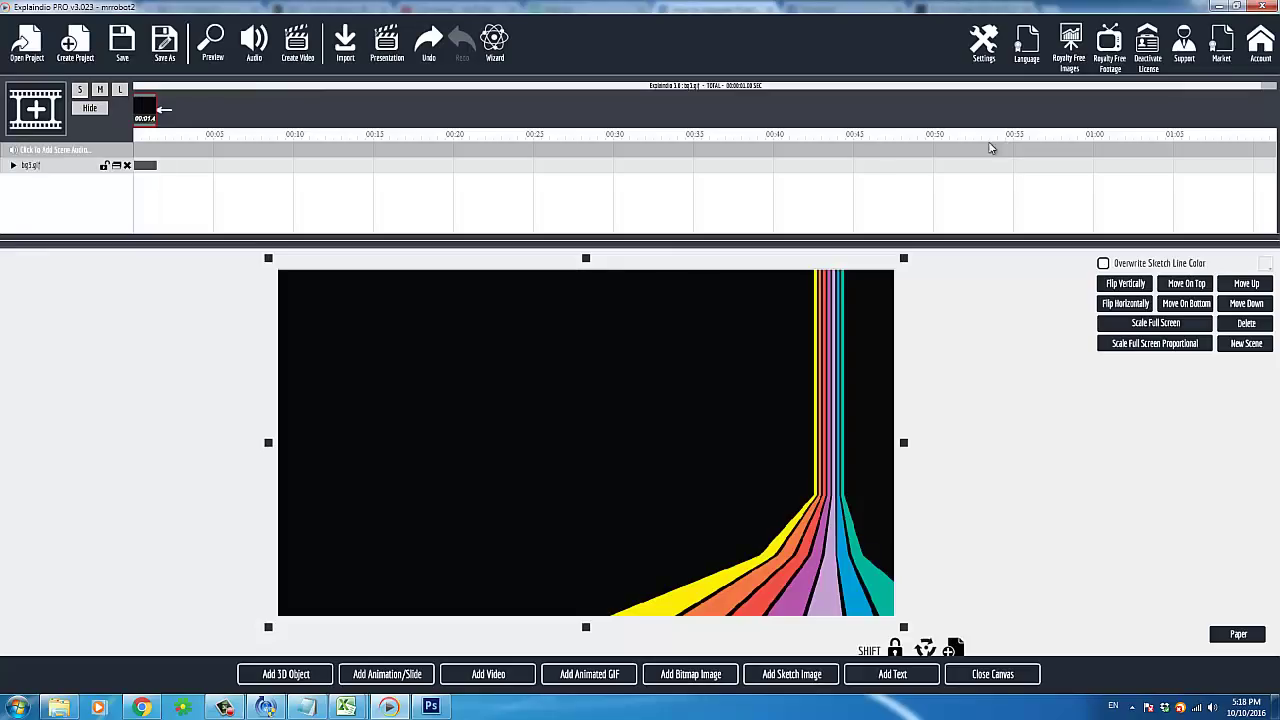
- Close the canvas and go through the scene, slide and effects settings to the playback settings of bg3.gif
{"action": "left_click", "coordinate": [982, 675]}
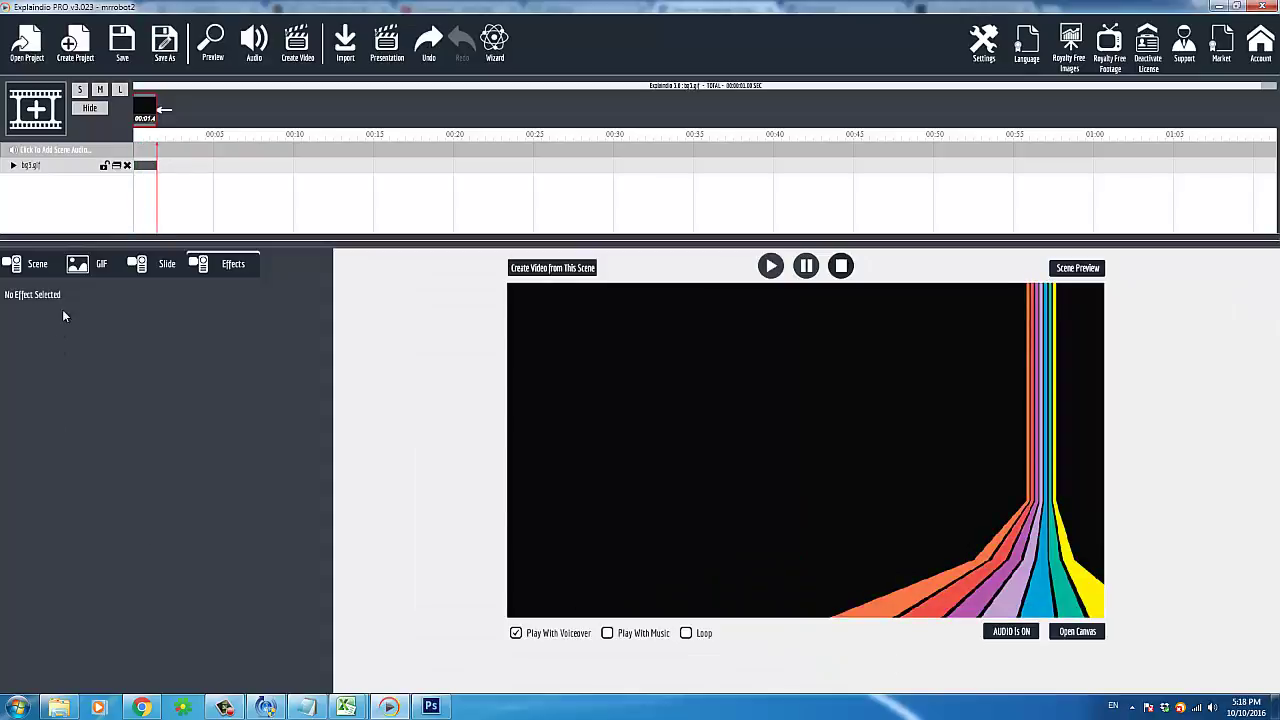
{"action": "left_click", "coordinate": [44, 270]}
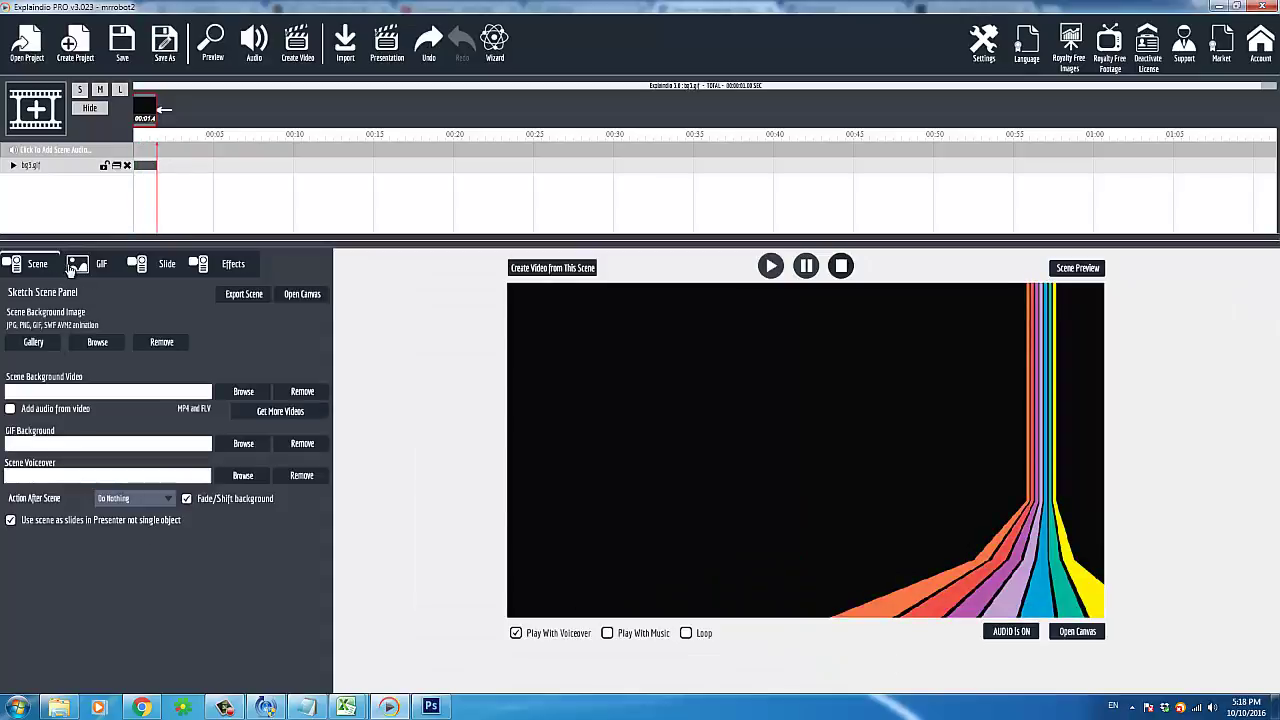
{"action": "left_click", "coordinate": [80, 269]}
{"action": "left_click", "coordinate": [171, 264]}
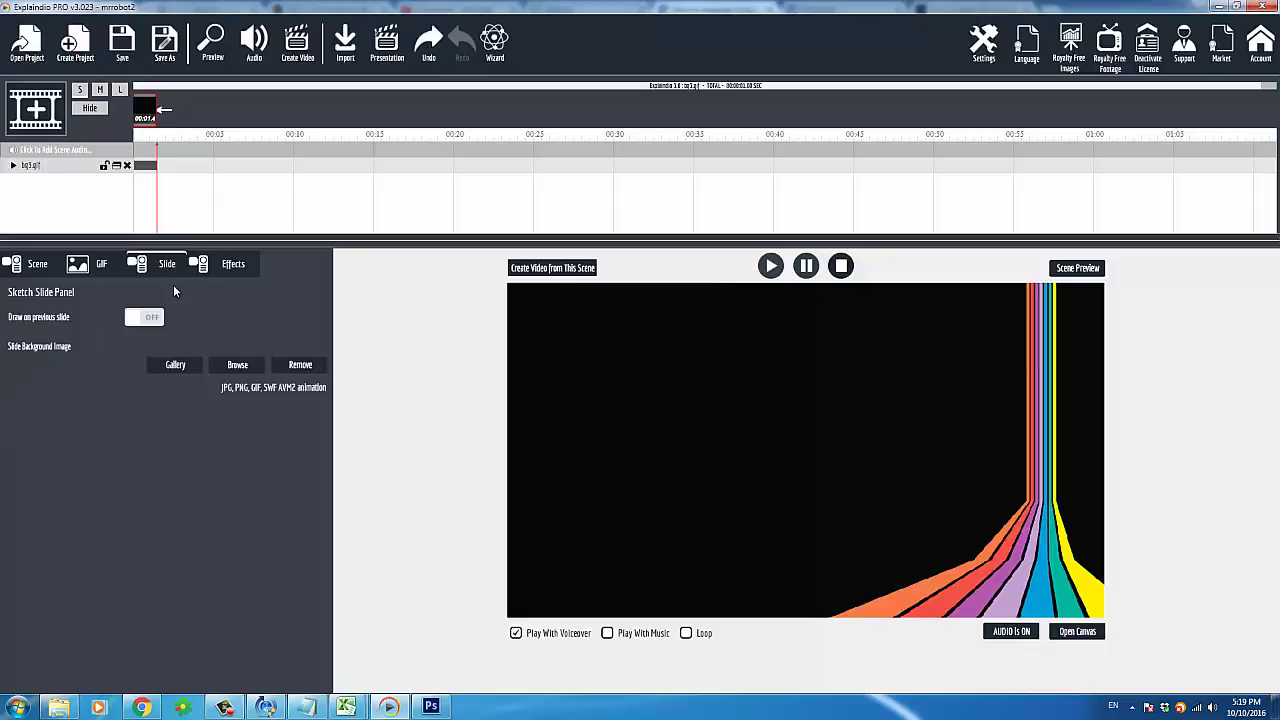
{"action": "left_click", "coordinate": [222, 266]}
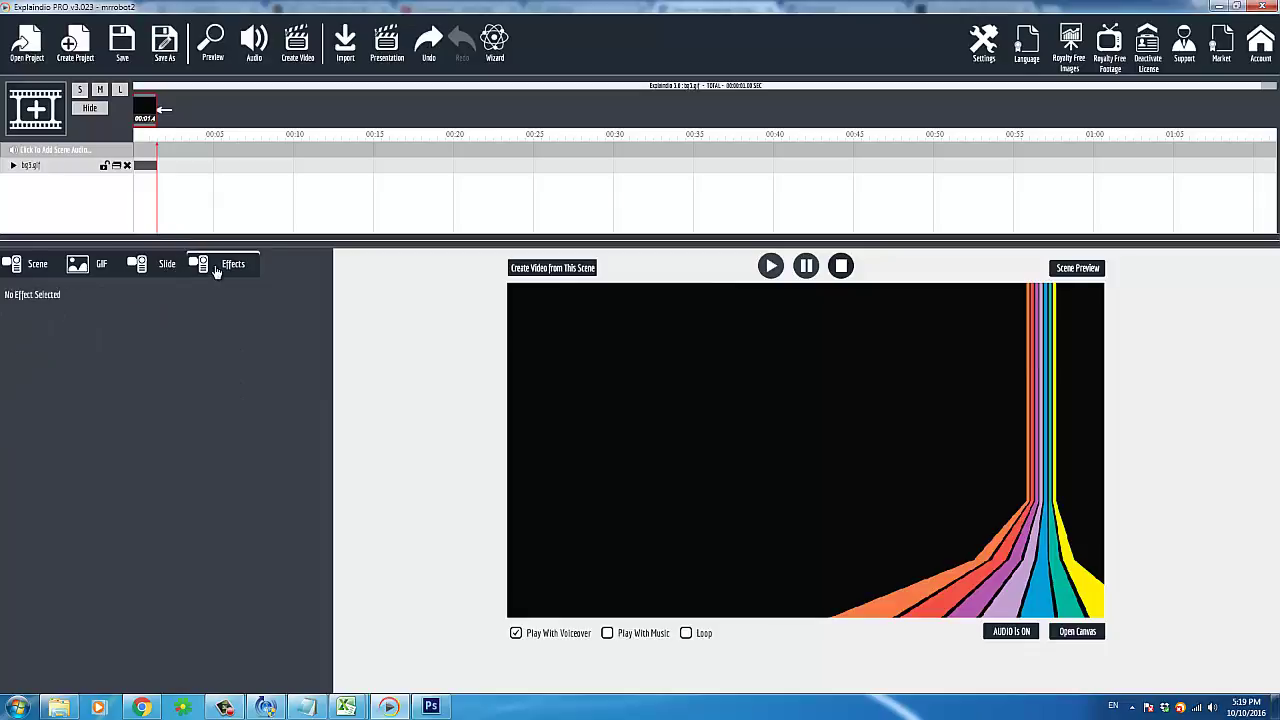
{"action": "left_click", "coordinate": [95, 267]}
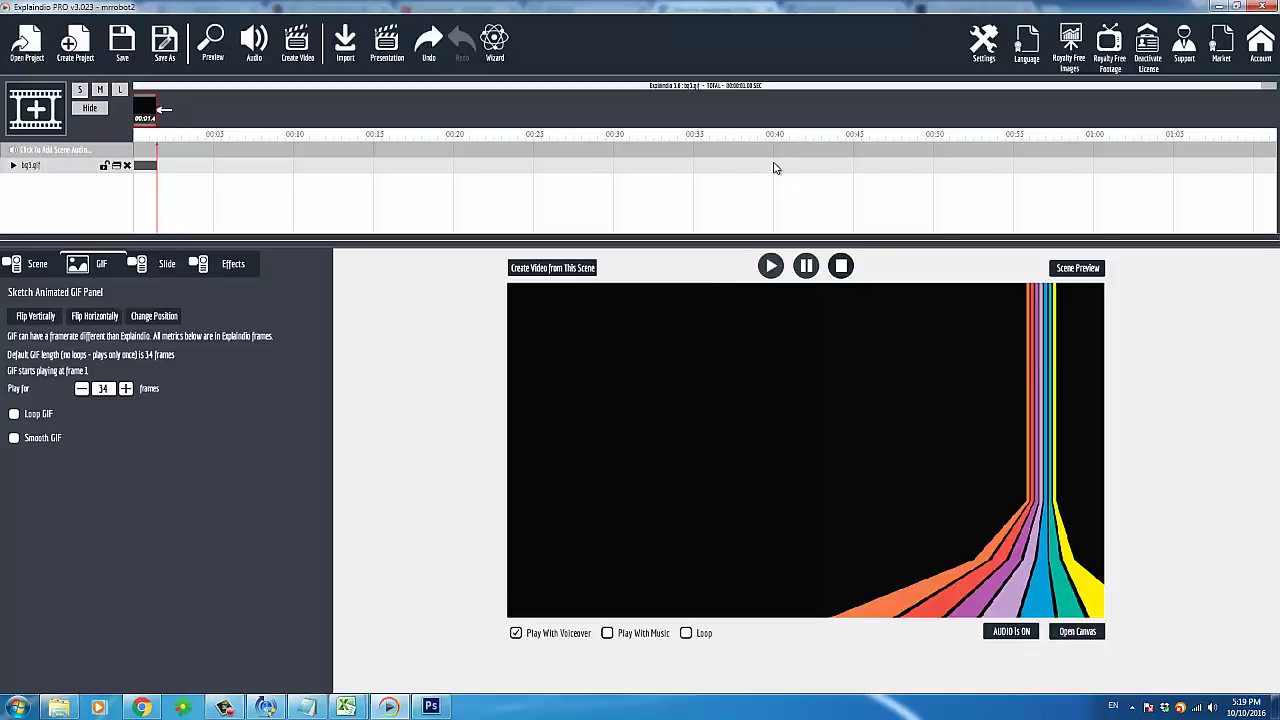
- Extend the play length of bg3.gif to 479 frames
{"action": "left_click", "coordinate": [126, 389]}
{"action": "left_click", "coordinate": [126, 389]}
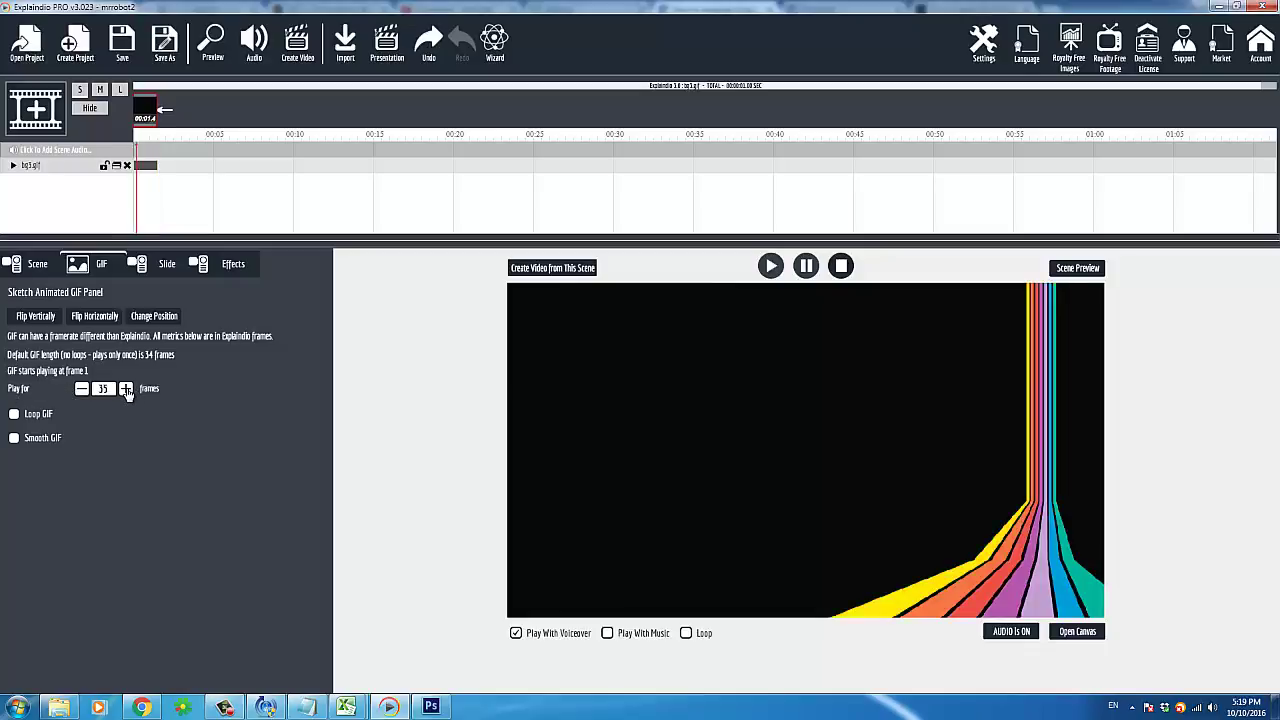
{"action": "left_click", "coordinate": [126, 389]}
{"action": "left_click", "coordinate": [126, 389]}
{"action": "left_click", "coordinate": [126, 389]}
{"action": "left_click", "coordinate": [126, 389]}
{"action": "left_click", "coordinate": [126, 389]}
{"action": "left_click", "coordinate": [126, 389]}
{"action": "left_click_drag", "start_coordinate": [127, 391], "coordinate": [127, 391]}
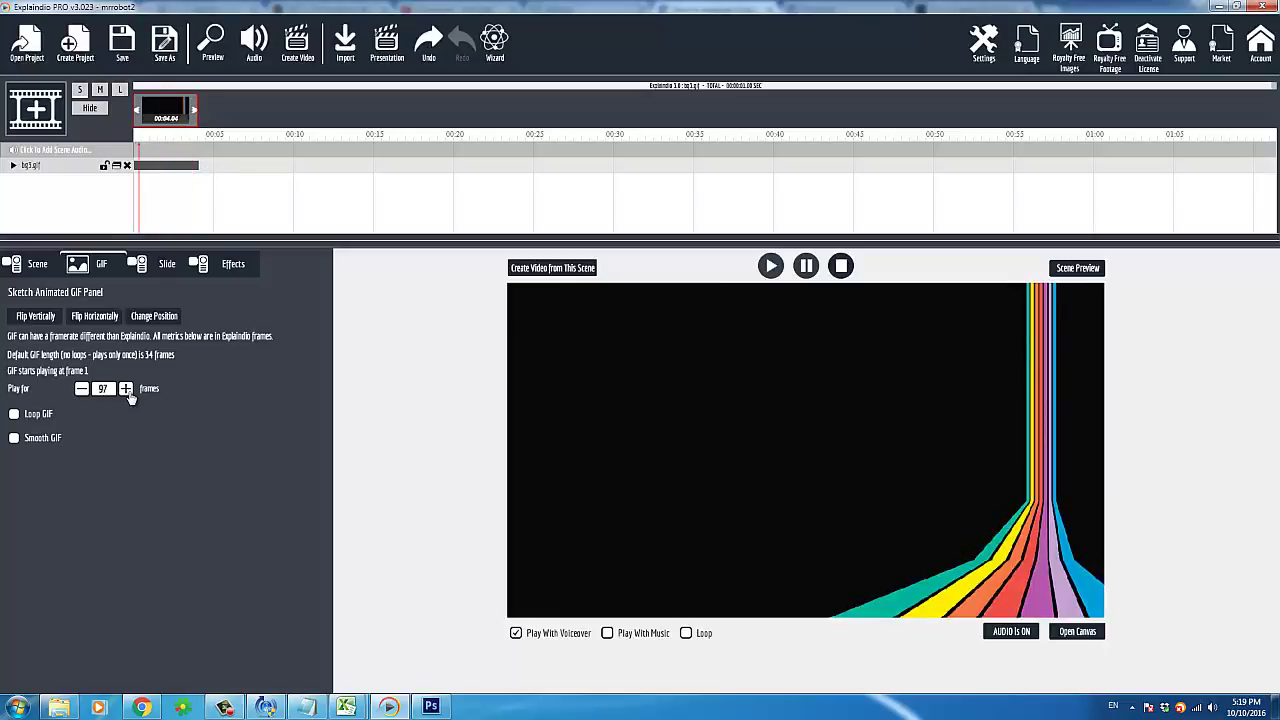
{"action": "left_click_drag", "start_coordinate": [128, 393], "coordinate": [130, 396]}
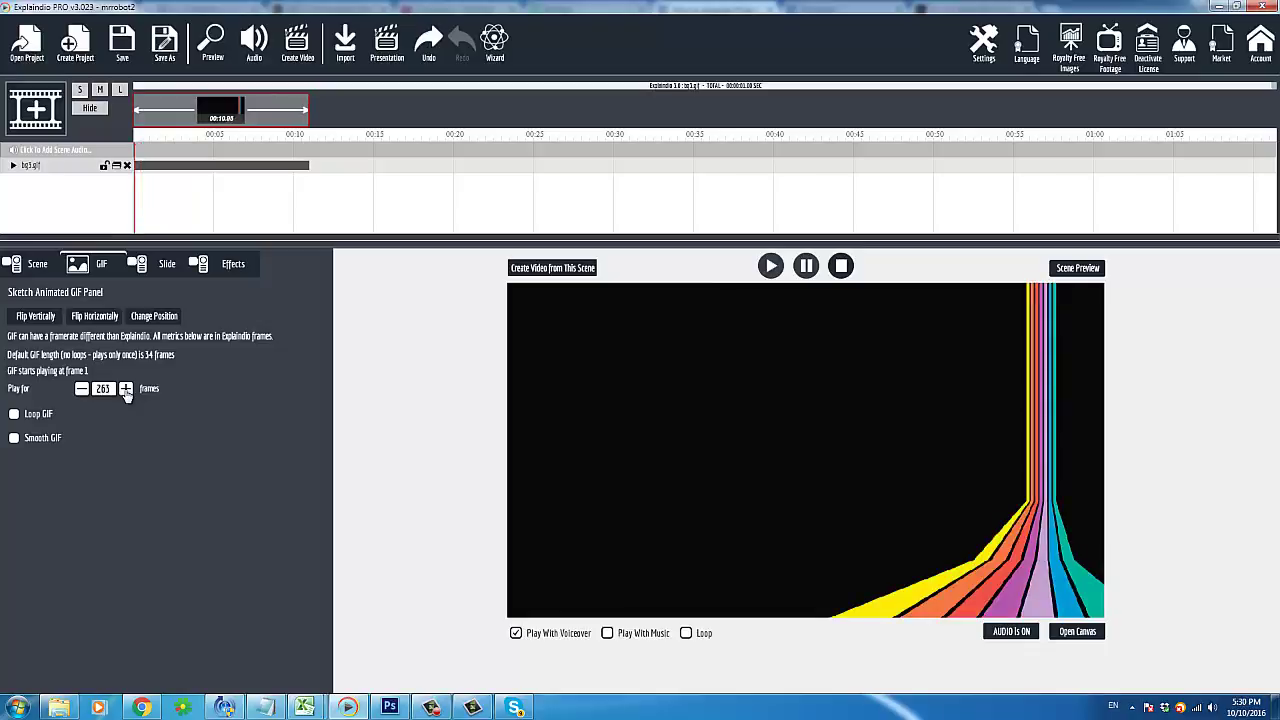
{"action": "left_click_drag", "start_coordinate": [127, 395], "coordinate": [127, 395]}
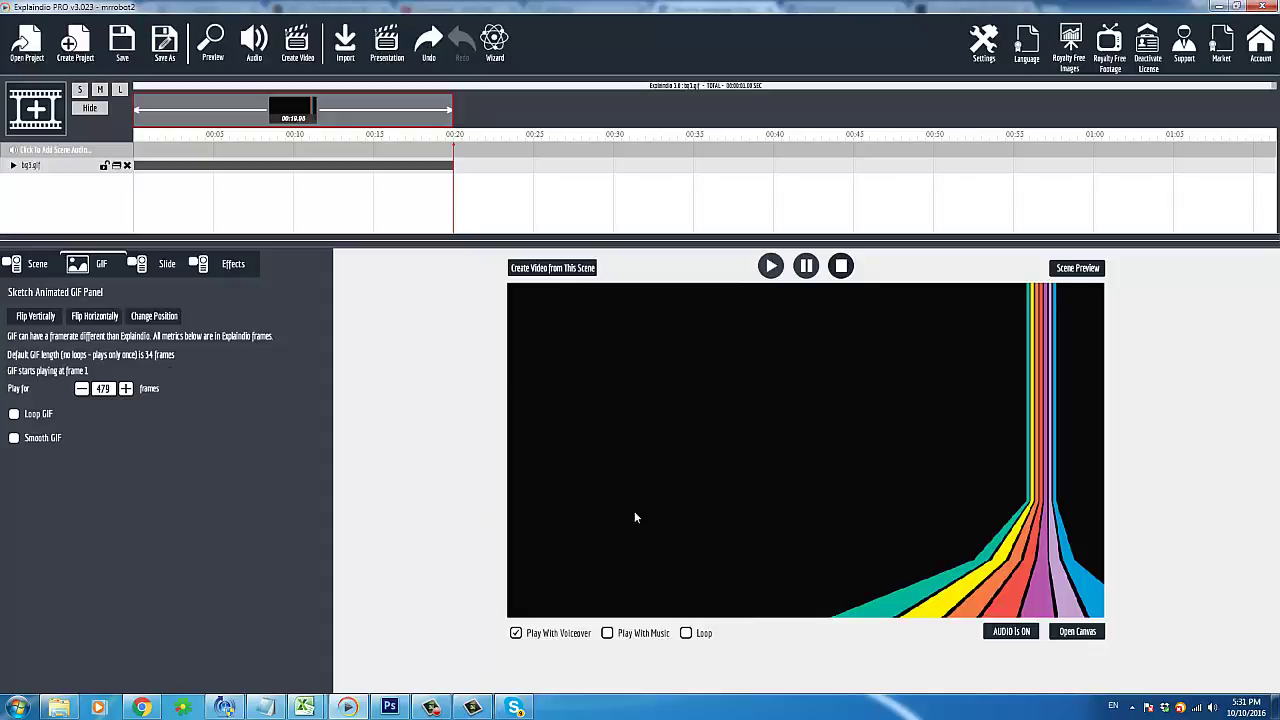
- Reopen the canvas and add the bitmap image mr-robot.png from local storage, without the sketch effect
{"action": "left_click", "coordinate": [1078, 631]}
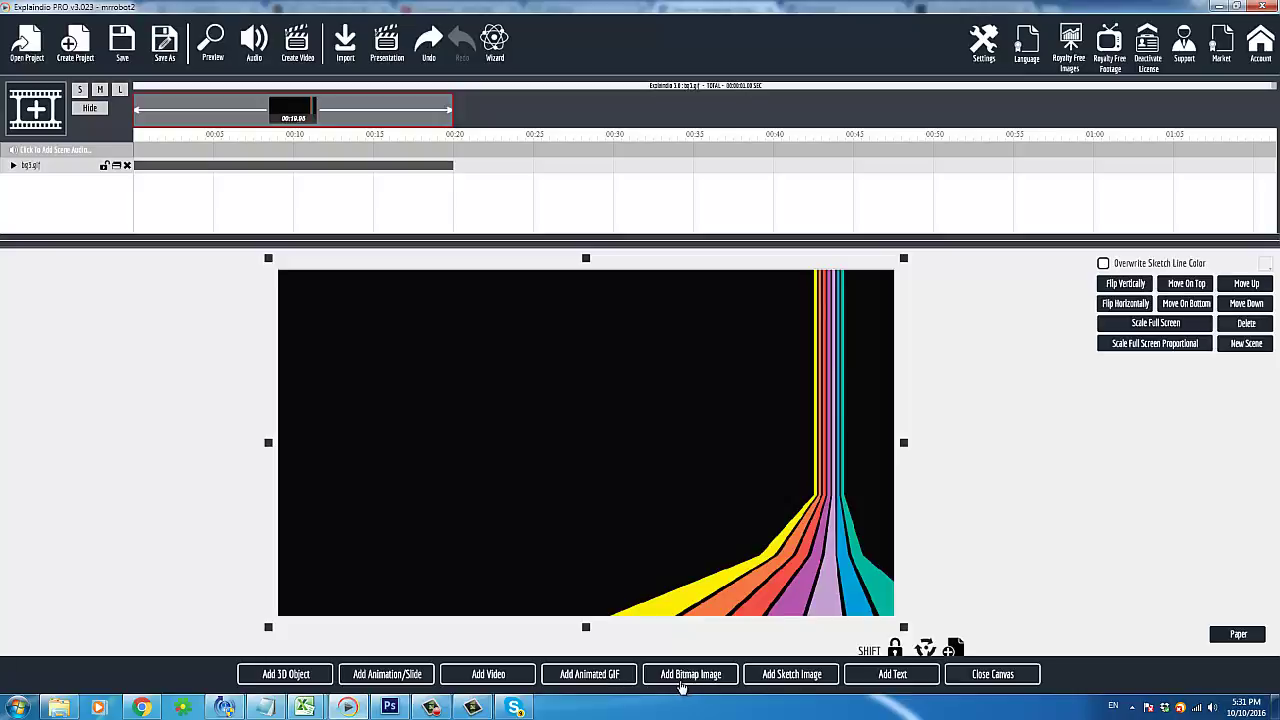
{"action": "left_click", "coordinate": [681, 684]}
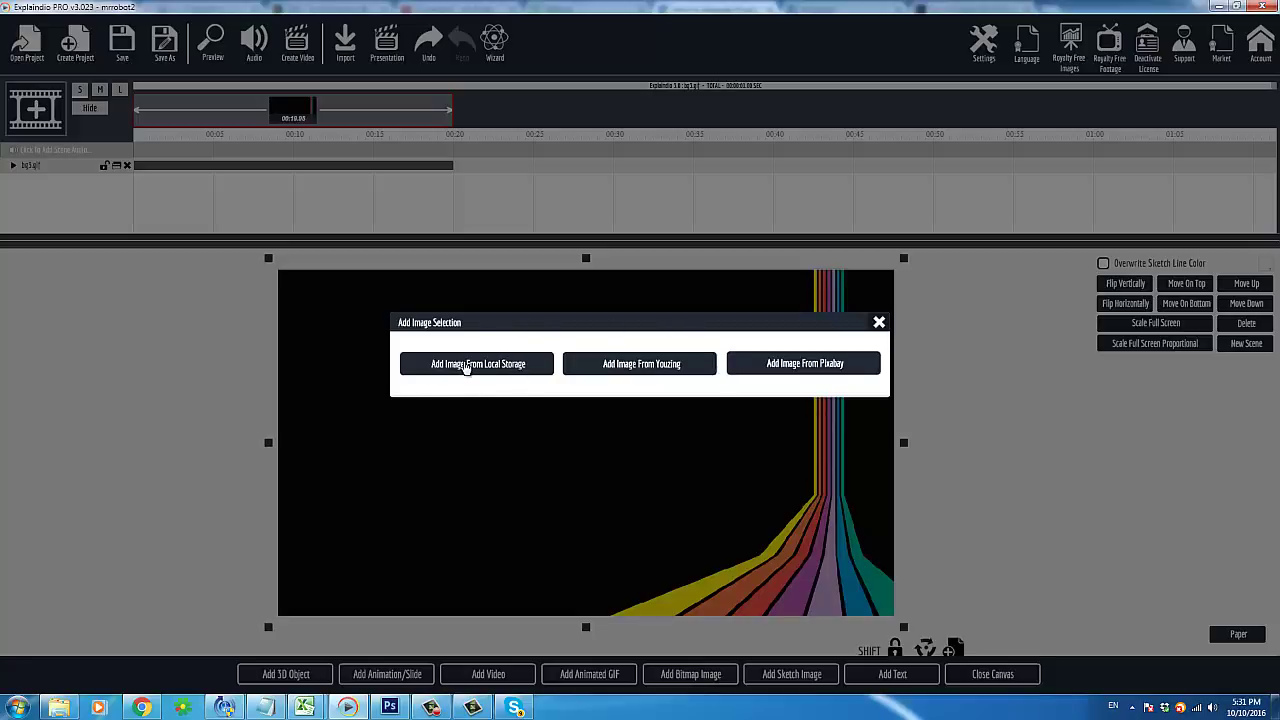
{"action": "left_click", "coordinate": [468, 366]}
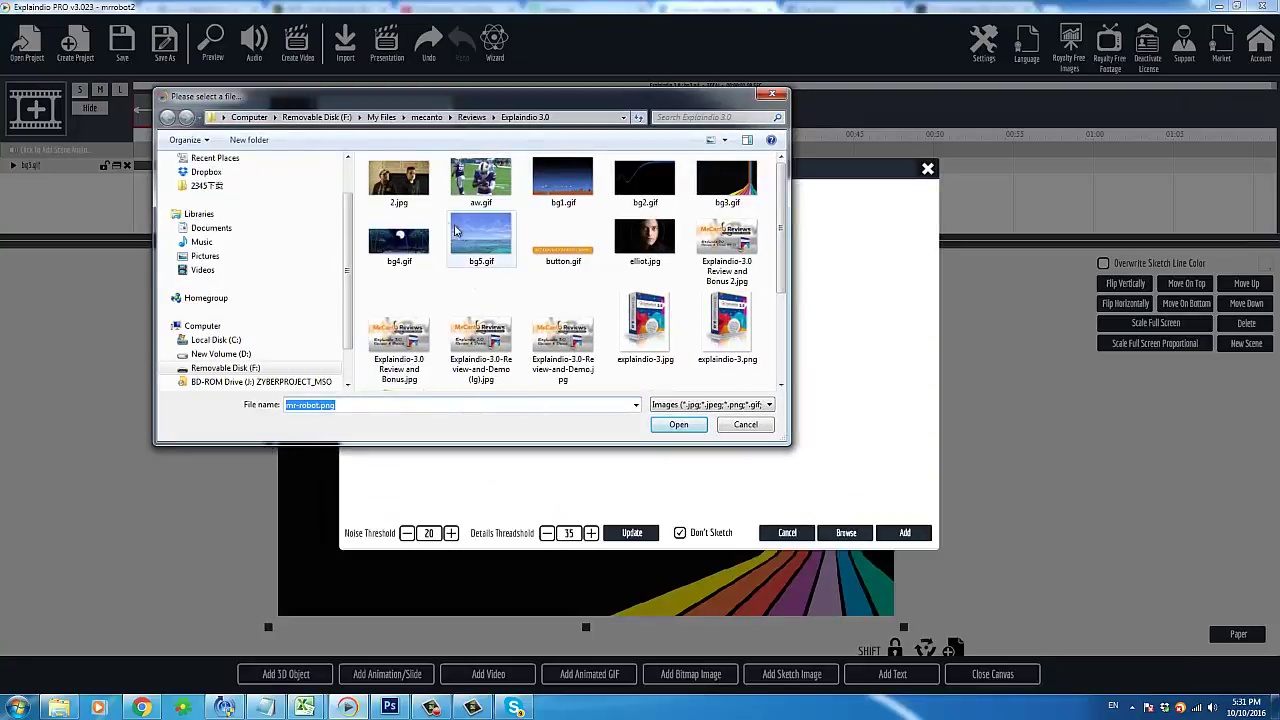
{"action": "left_click", "coordinate": [428, 196]}
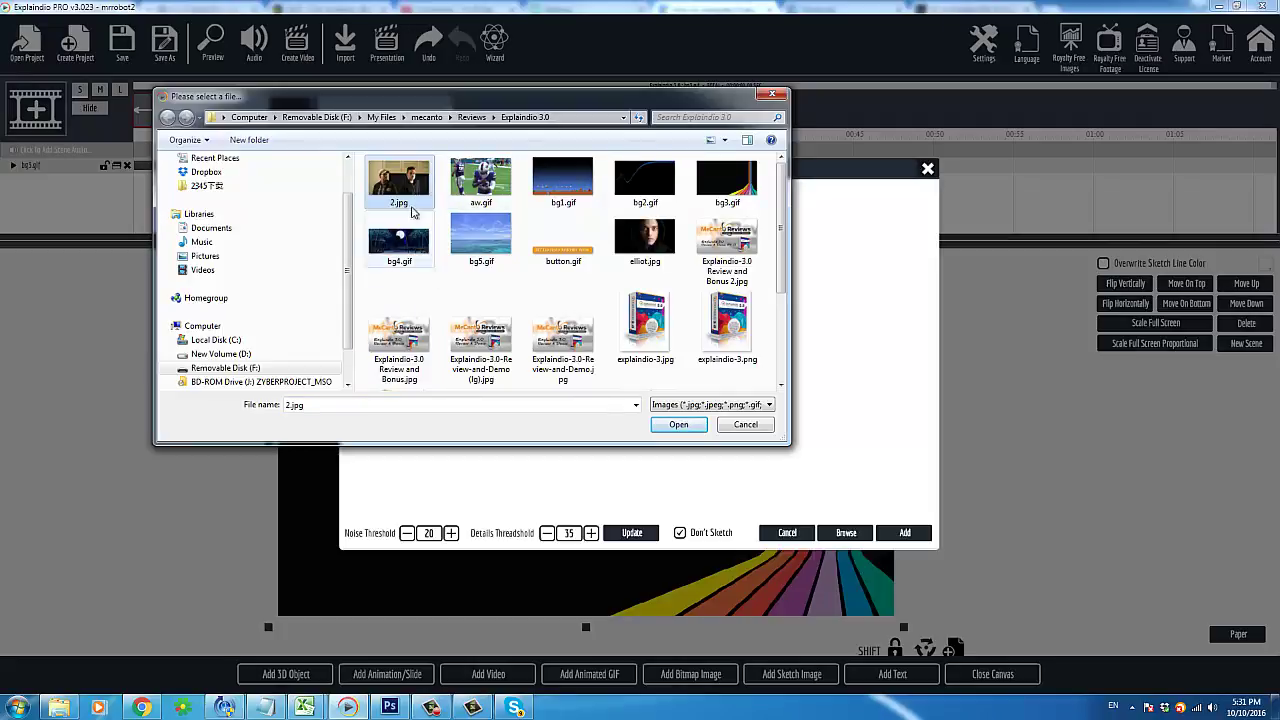
{"action": "scroll", "coordinate": [420, 215], "scroll_direction": "down", "scroll_amount": 1}
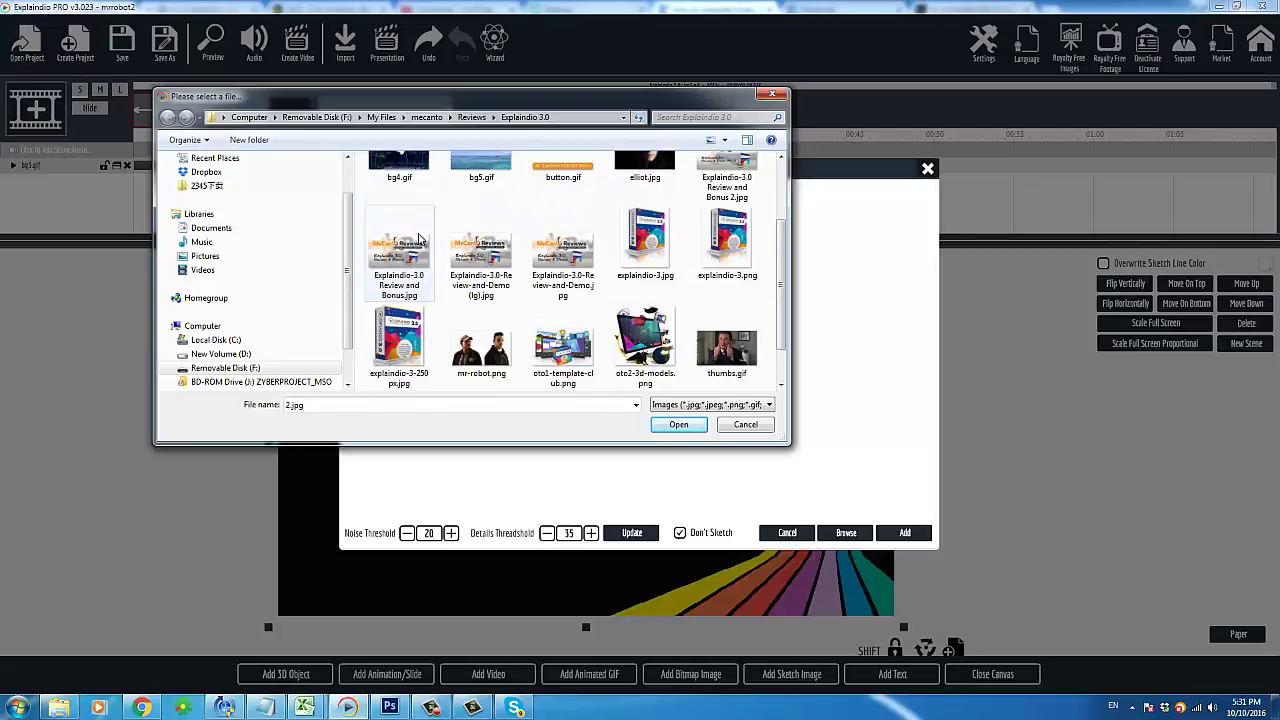
{"action": "left_click", "coordinate": [482, 345]}
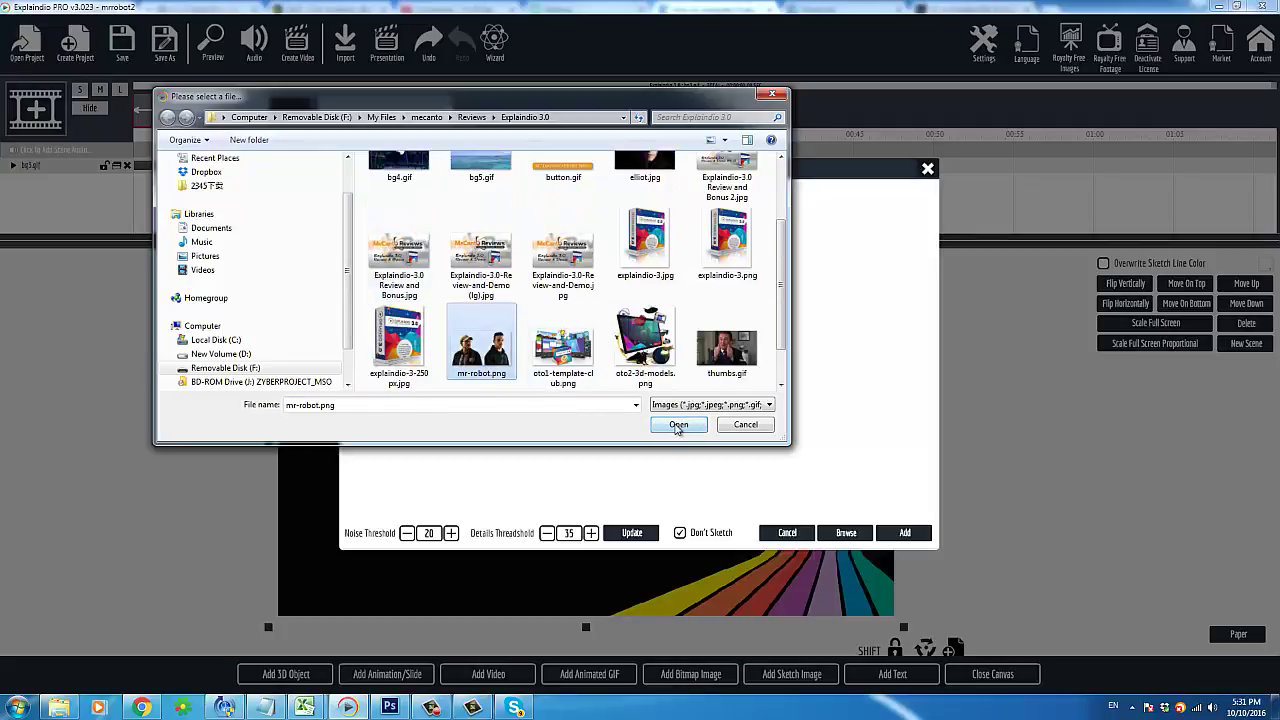
{"action": "left_click", "coordinate": [678, 424]}
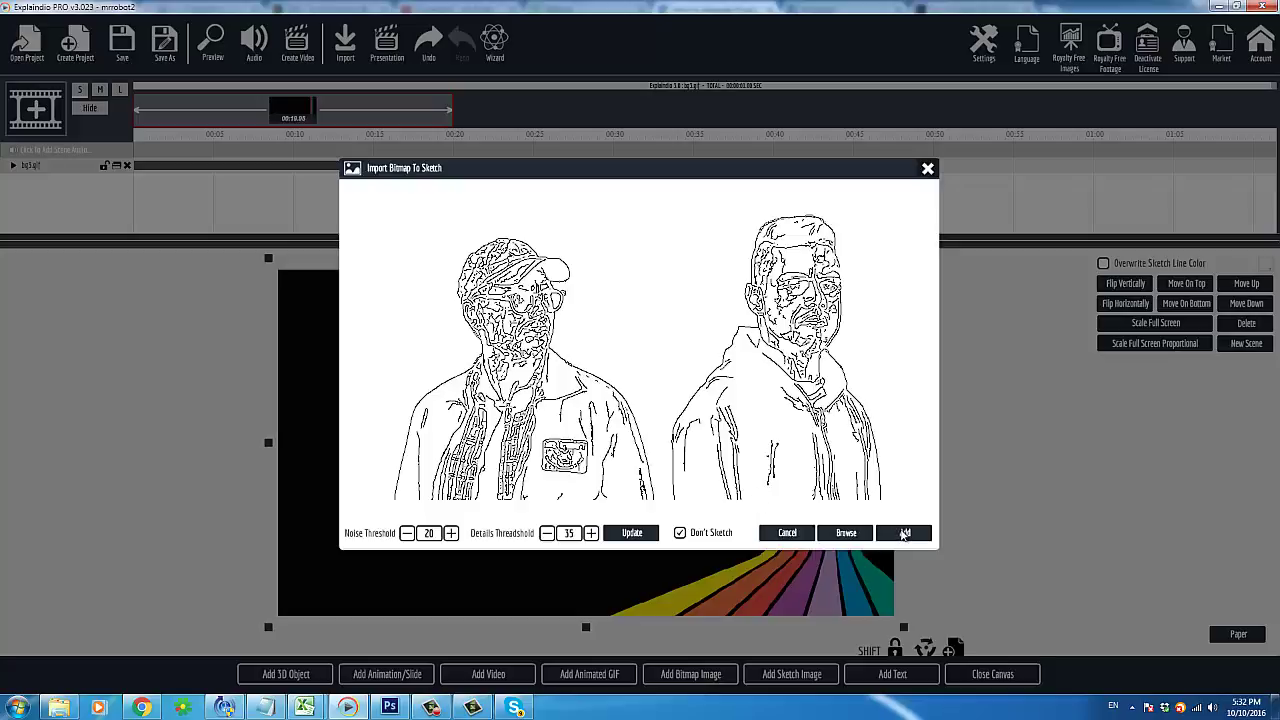
{"action": "left_click", "coordinate": [904, 533]}
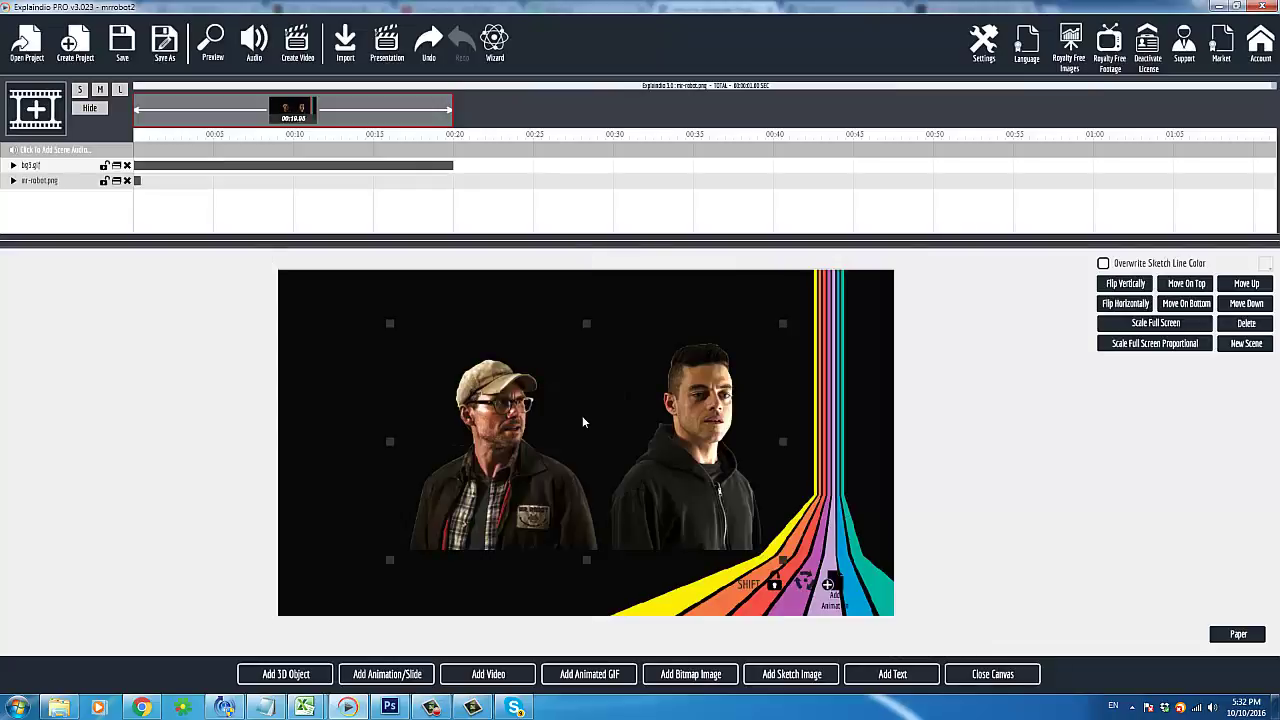
- Move the mr-robot.png image to the canvas's lower-left corner and preview the project
{"action": "left_click_drag", "start_coordinate": [528, 464], "coordinate": [404, 526]}
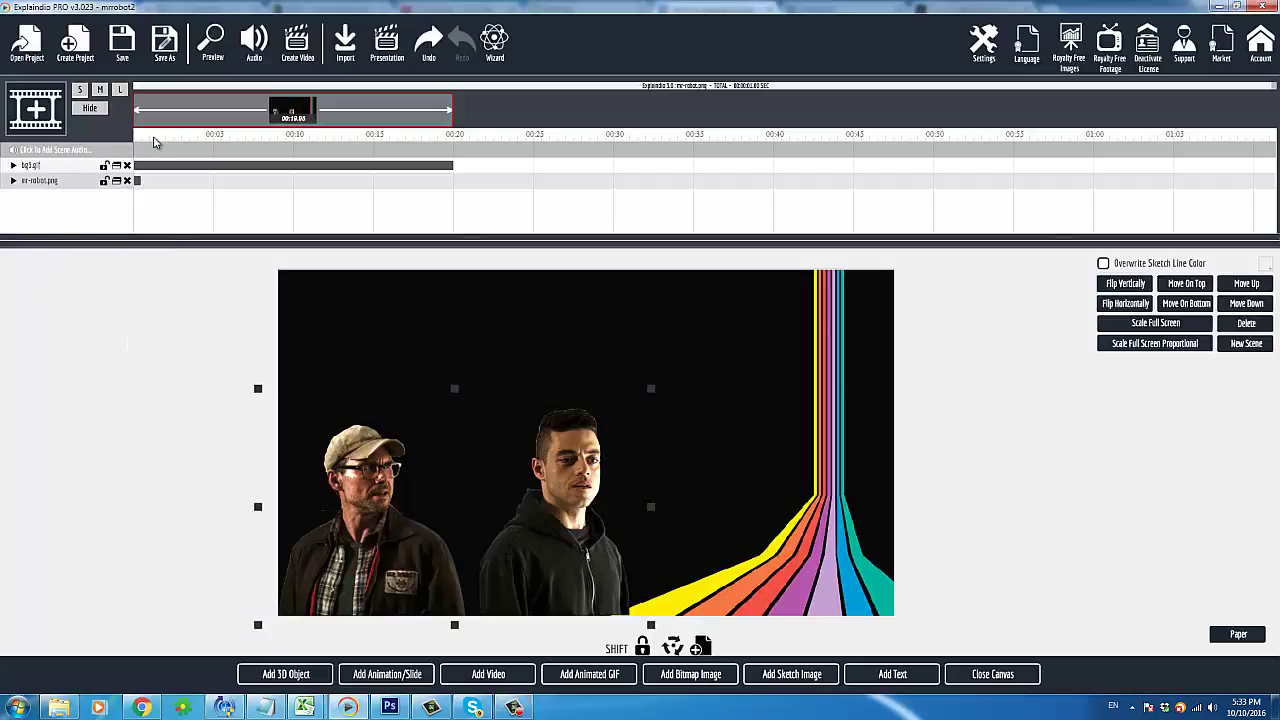
{"action": "left_click", "coordinate": [222, 60]}
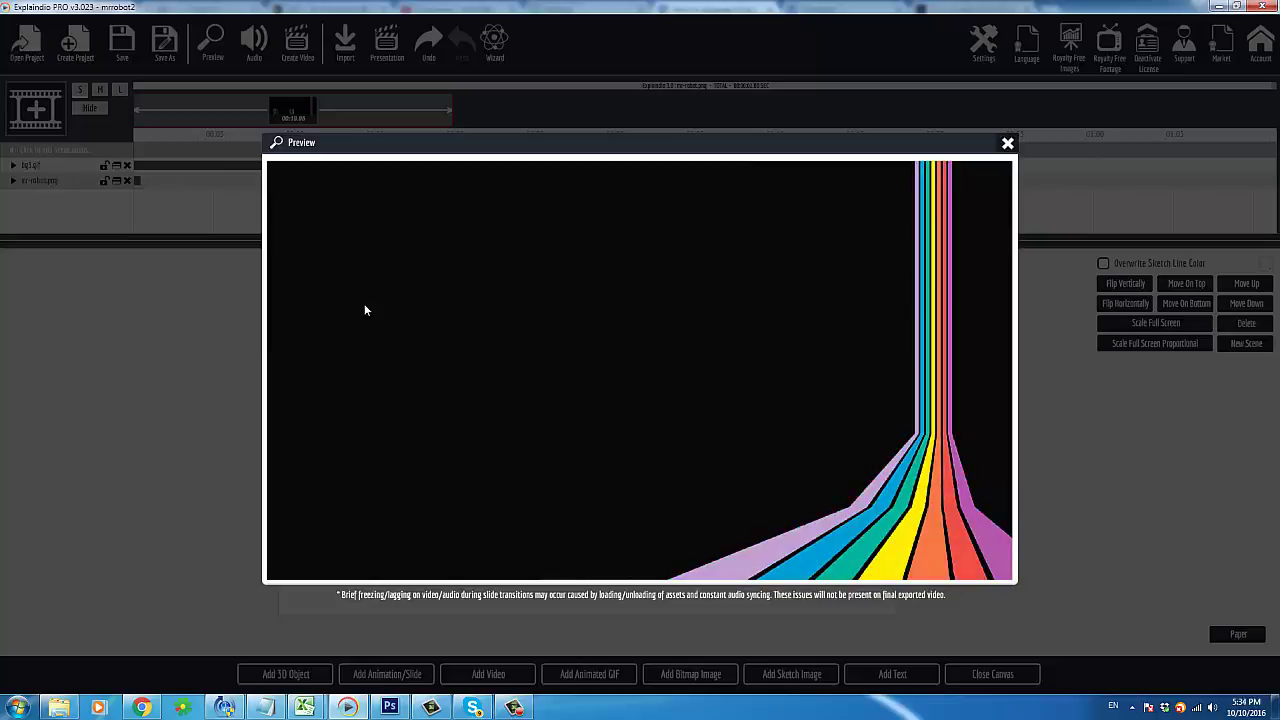
{"action": "left_click", "coordinate": [1007, 143]}
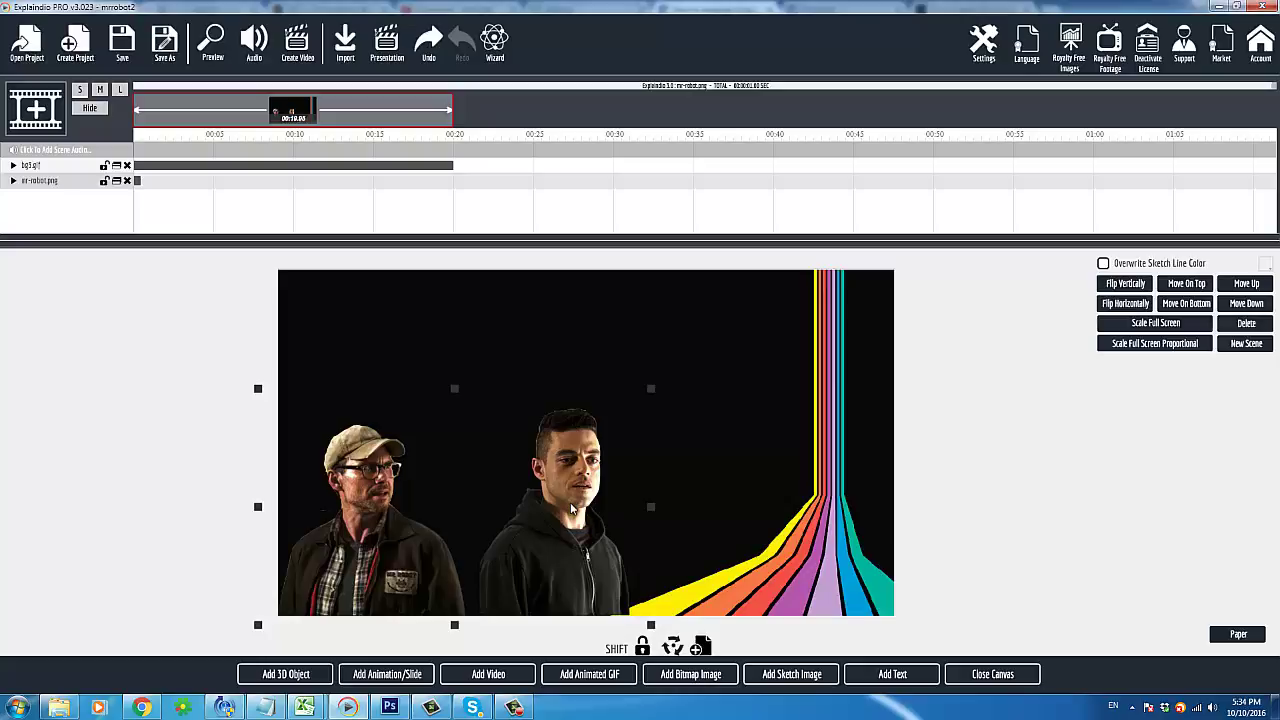
- Move mr-robot.png up one place in the timeline order, above bg3.gif, and close the canvas
{"action": "left_click", "coordinate": [1244, 287]}
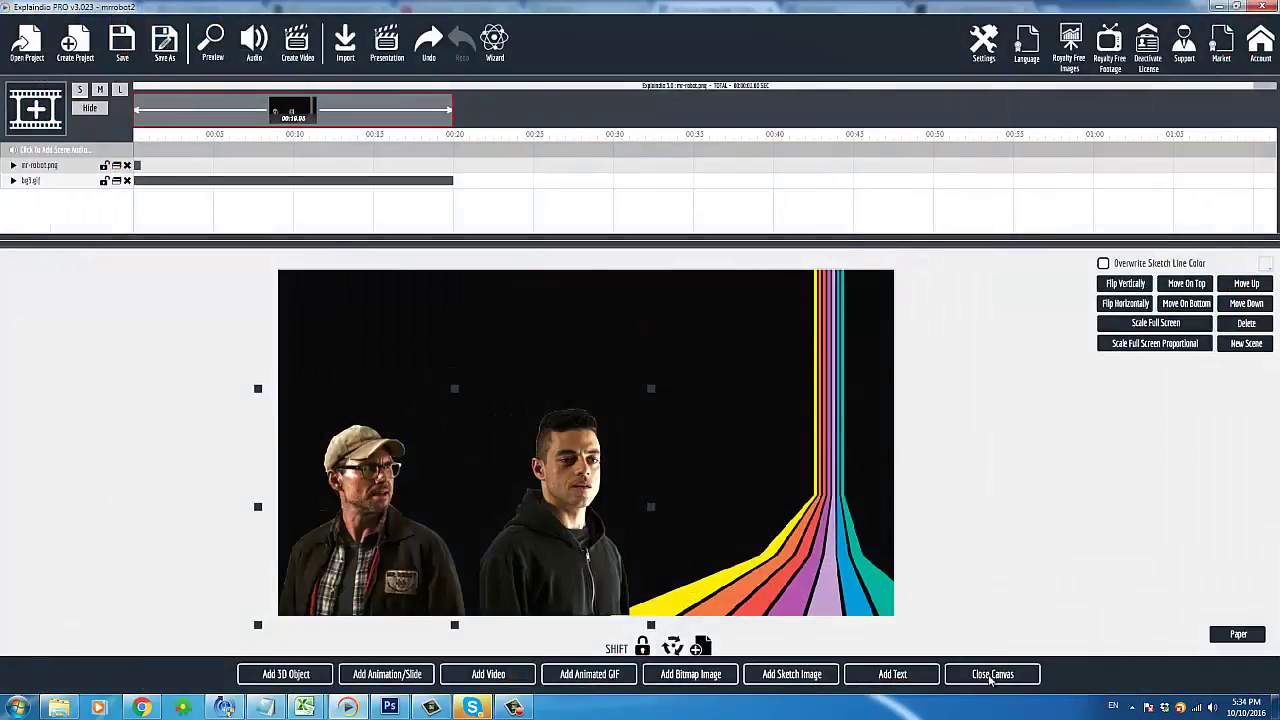
{"action": "left_click", "coordinate": [991, 678]}
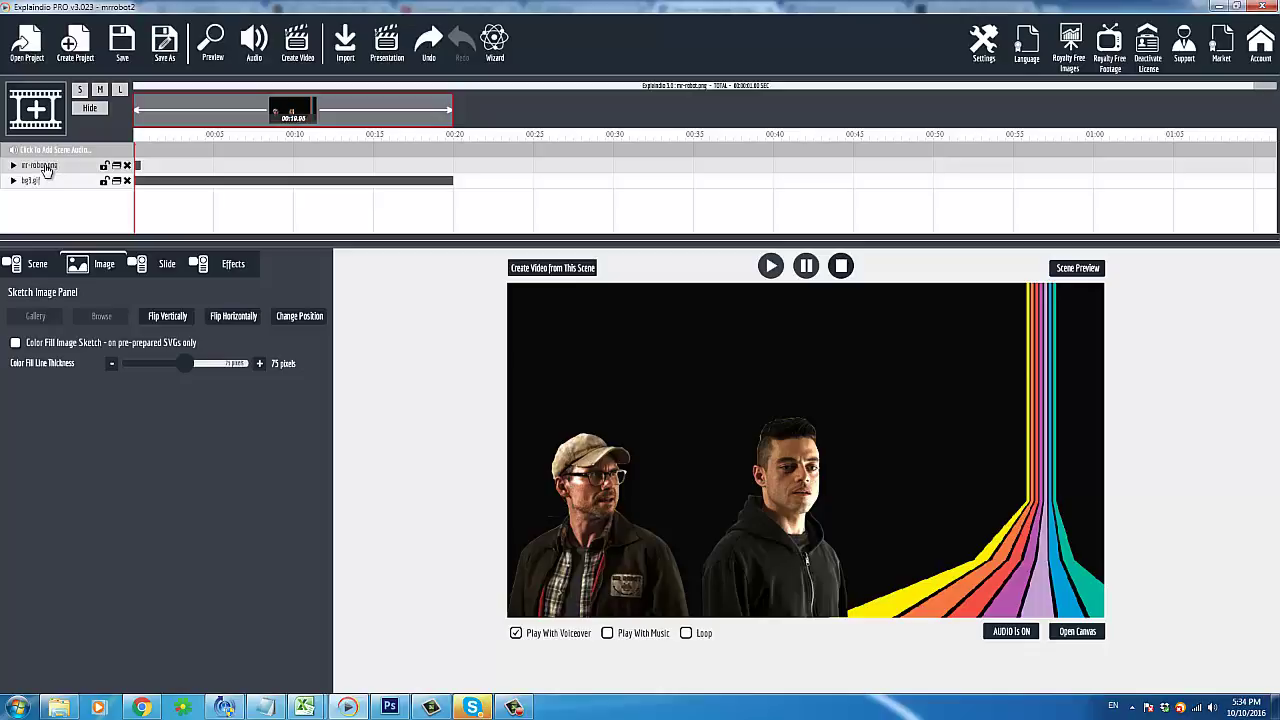
- Examine the scene, image, slide and effects settings and expand mr-robot.png's effect list in the timeline
{"action": "left_click", "coordinate": [33, 265]}
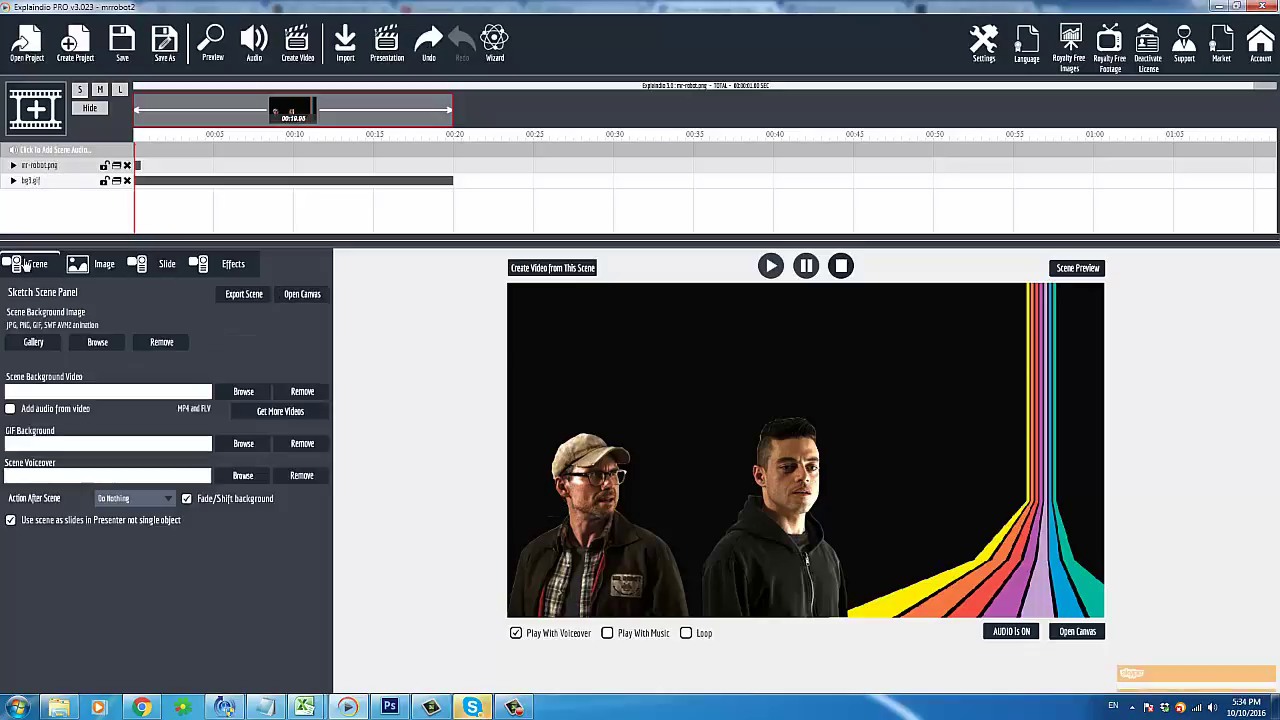
{"action": "left_click", "coordinate": [87, 266]}
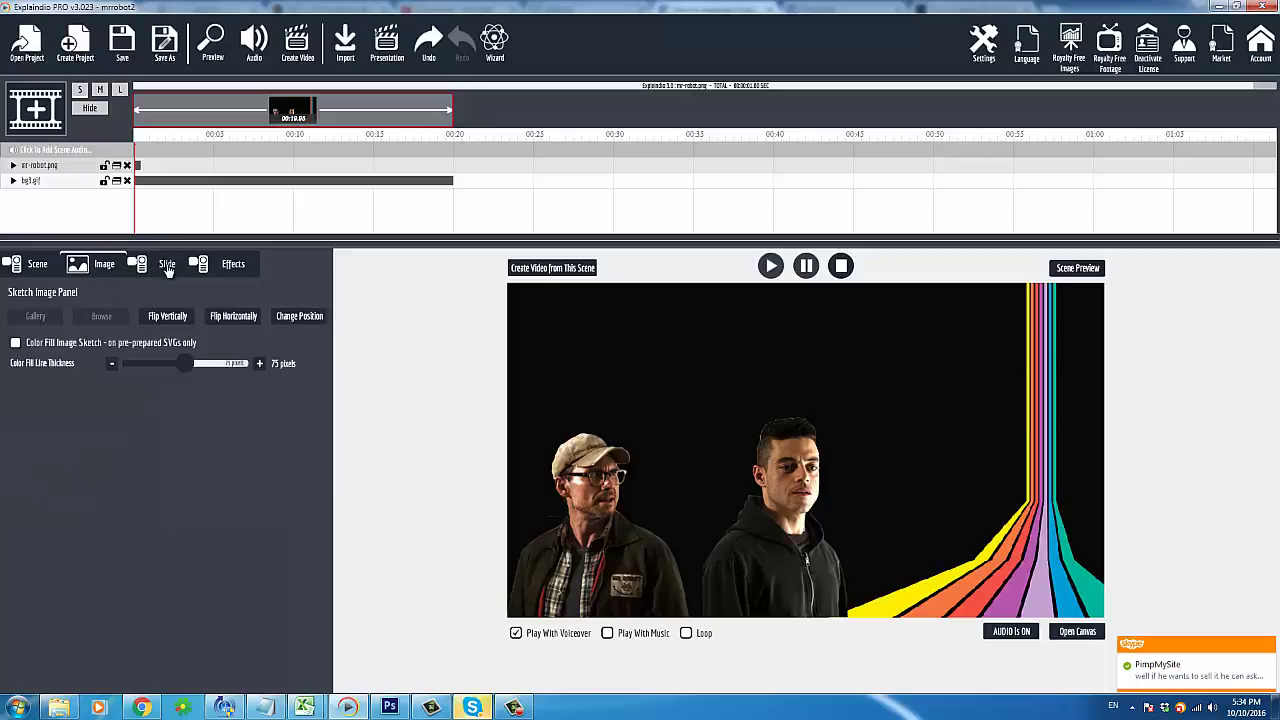
{"action": "left_click", "coordinate": [164, 265]}
{"action": "left_click", "coordinate": [232, 265]}
{"action": "left_click", "coordinate": [160, 268]}
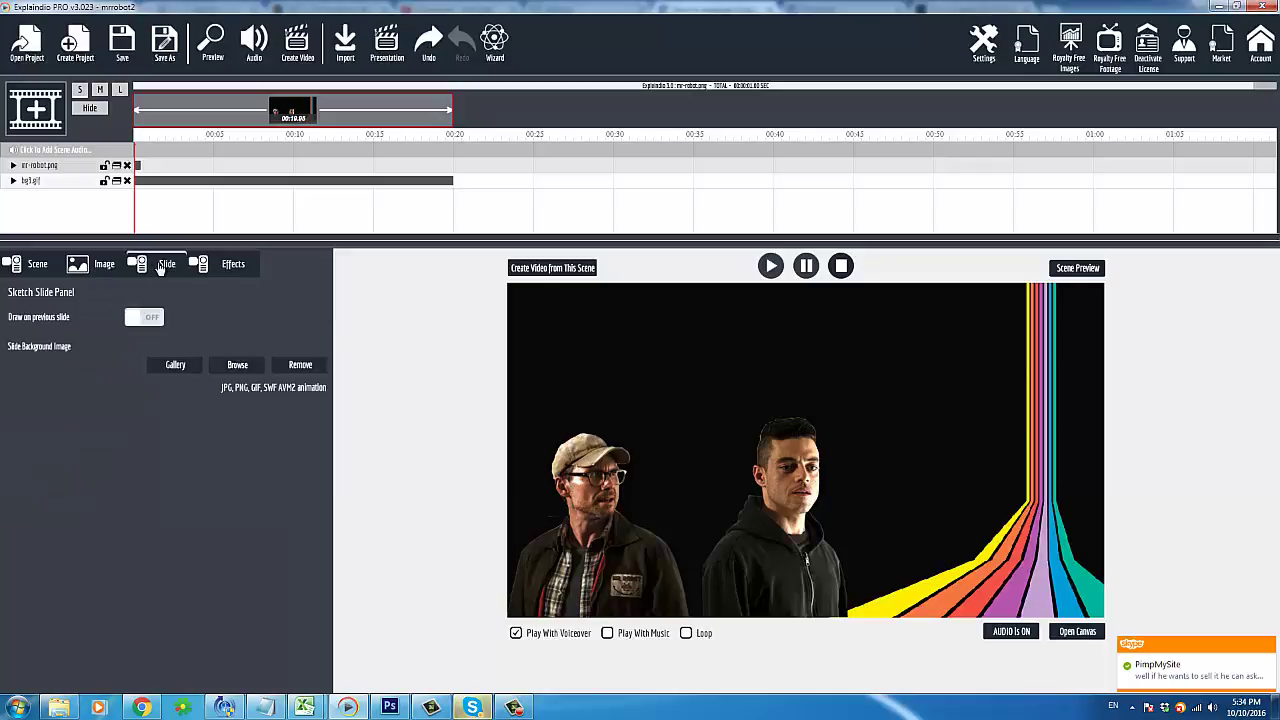
{"action": "left_click", "coordinate": [232, 265]}
{"action": "left_click", "coordinate": [166, 266]}
{"action": "left_click", "coordinate": [79, 268]}
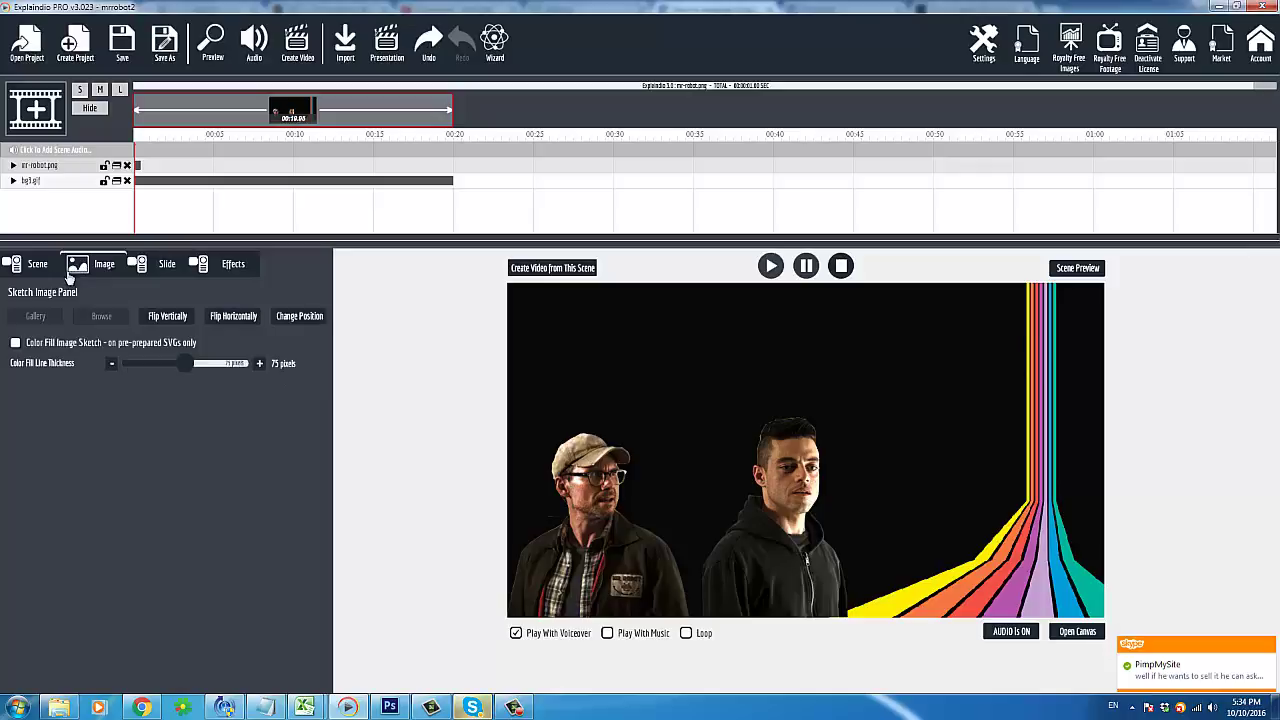
{"action": "left_click", "coordinate": [37, 270]}
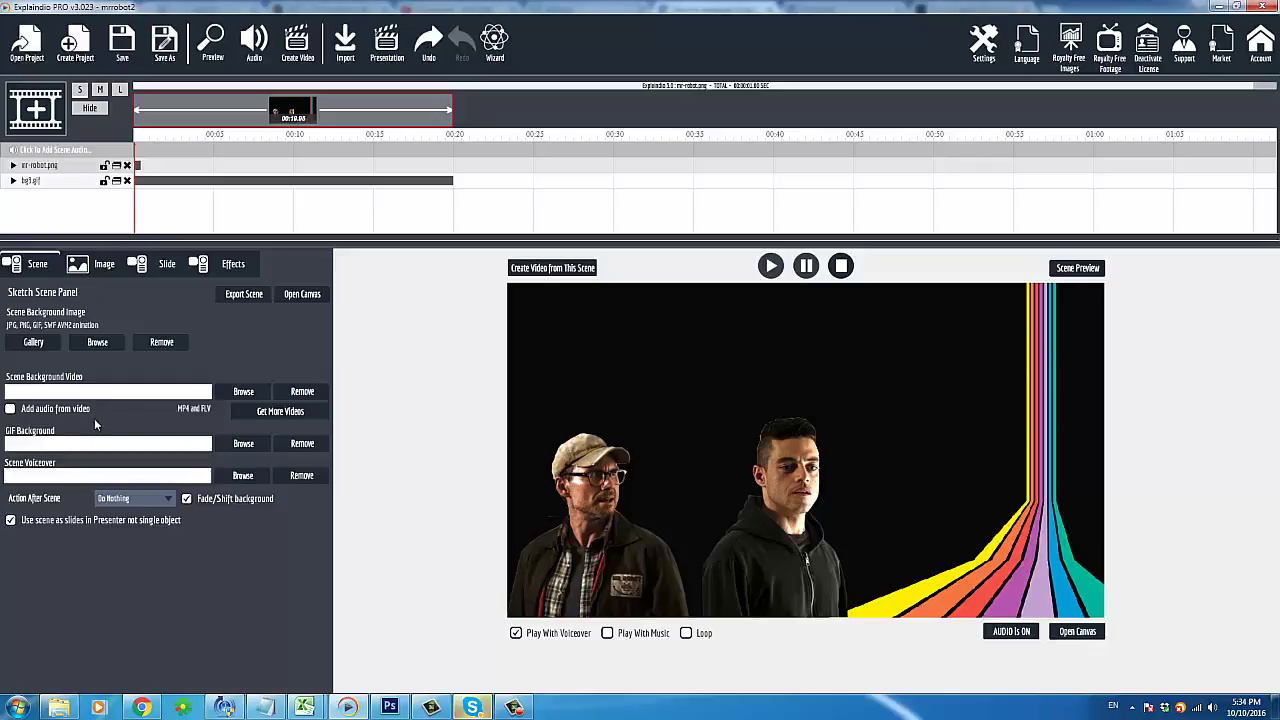
{"action": "left_click", "coordinate": [13, 166]}
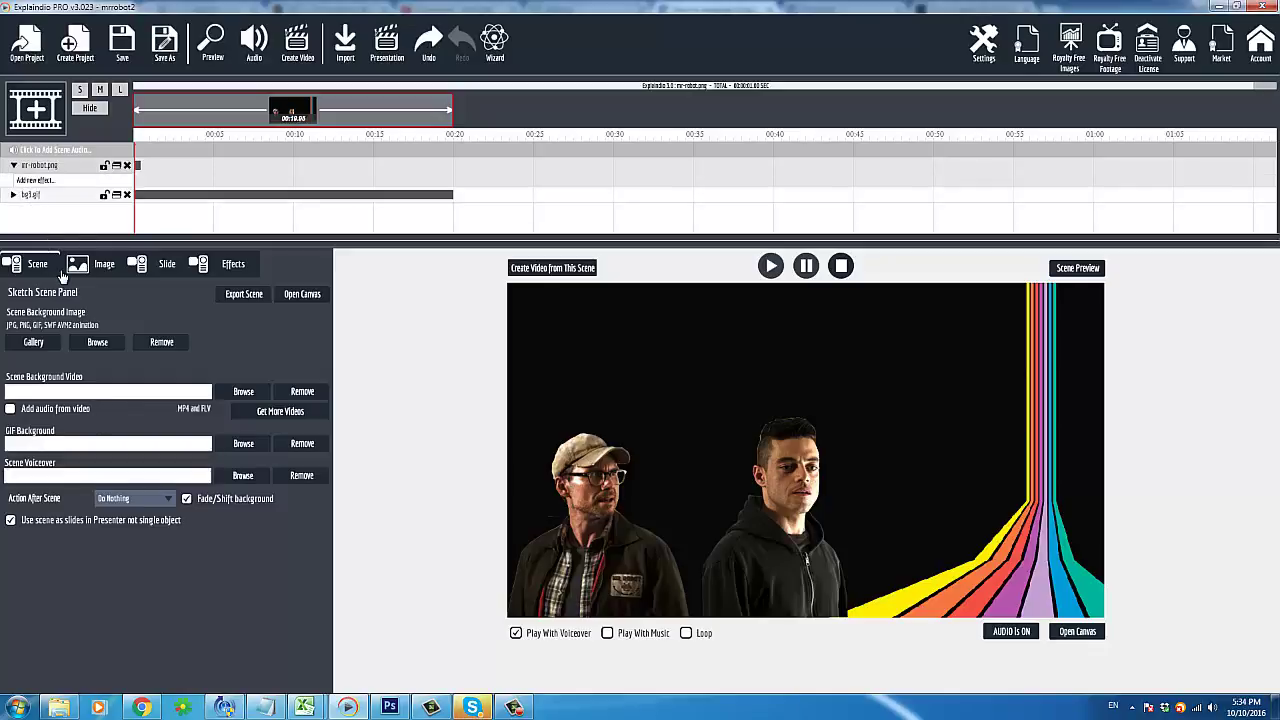
{"action": "left_click", "coordinate": [104, 266]}
{"action": "left_click", "coordinate": [161, 270]}
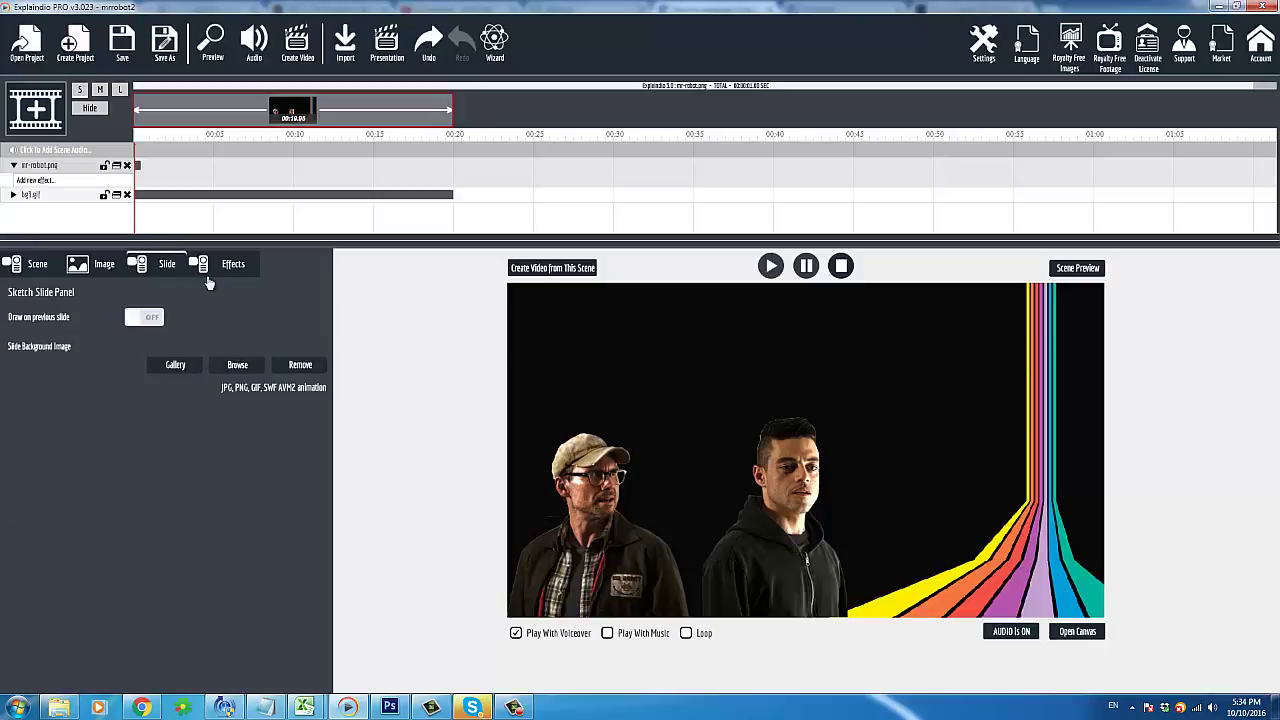
{"action": "left_click", "coordinate": [206, 274]}
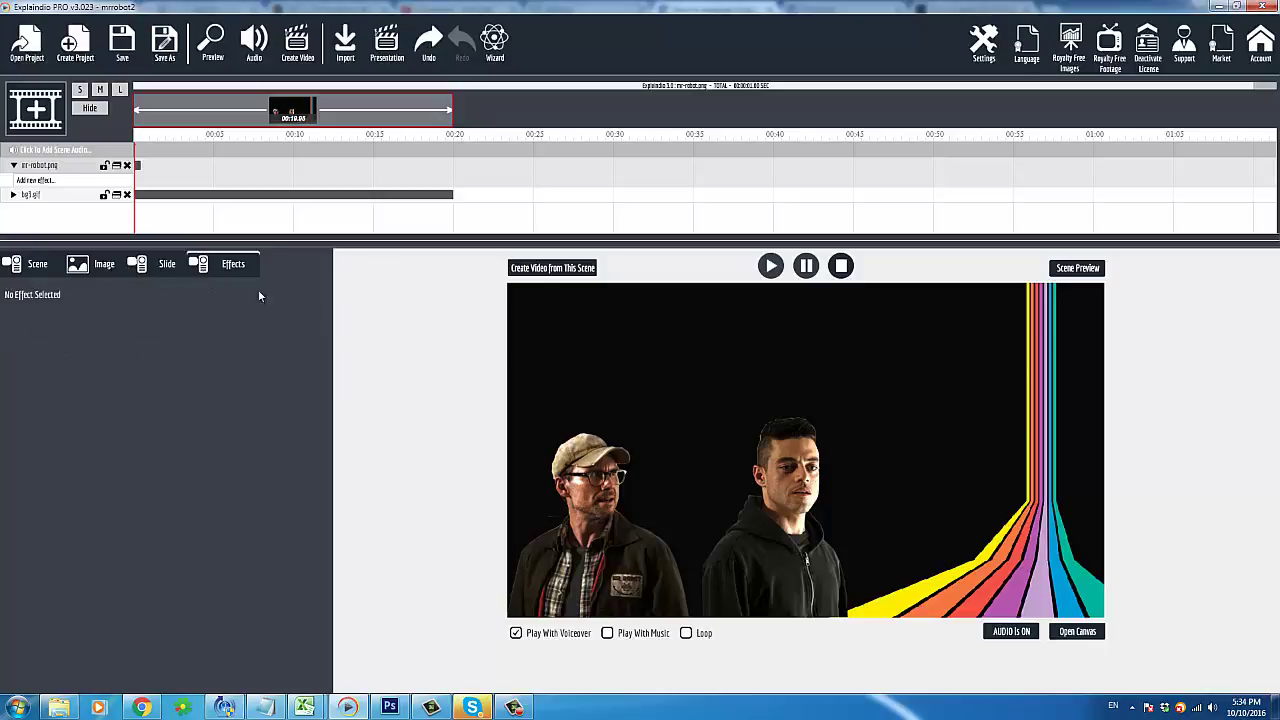
- Reopen the canvas, add a Sketch By Hand effect to mr-robot.png, and close the canvas
{"action": "left_click", "coordinate": [1086, 633]}
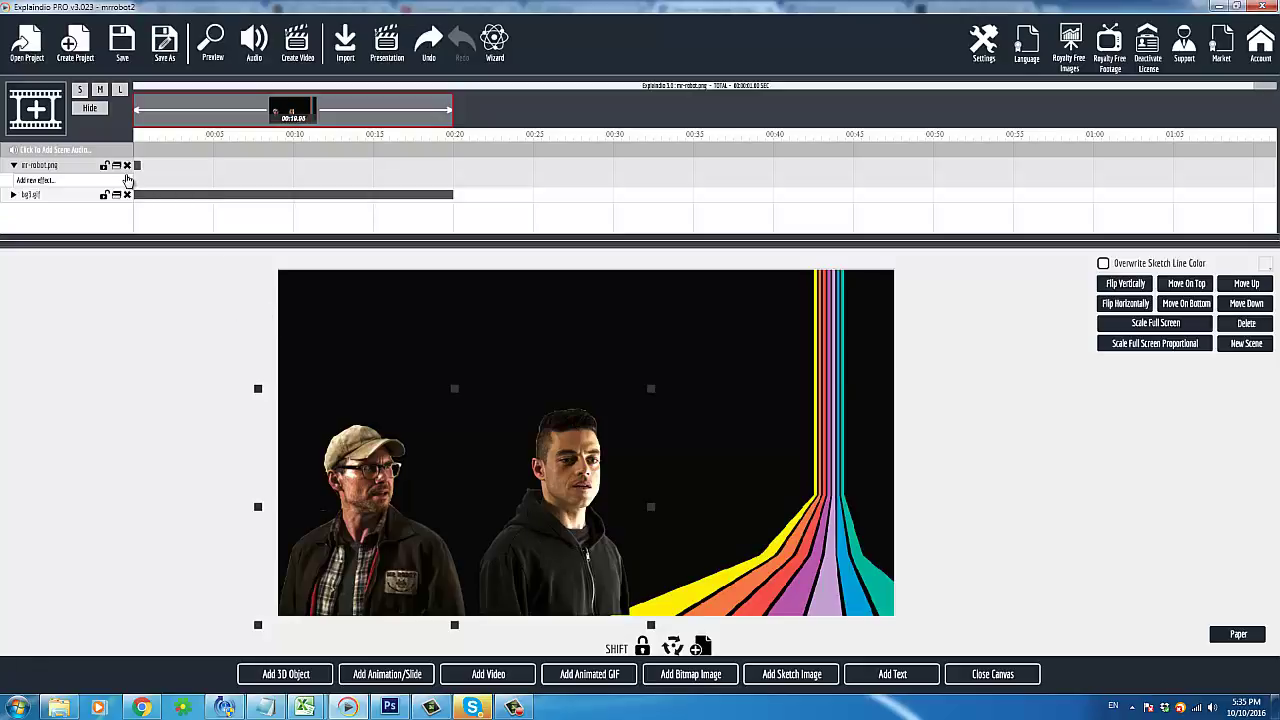
{"action": "left_click", "coordinate": [32, 181]}
{"action": "mouse_move", "coordinate": [166, 201]}
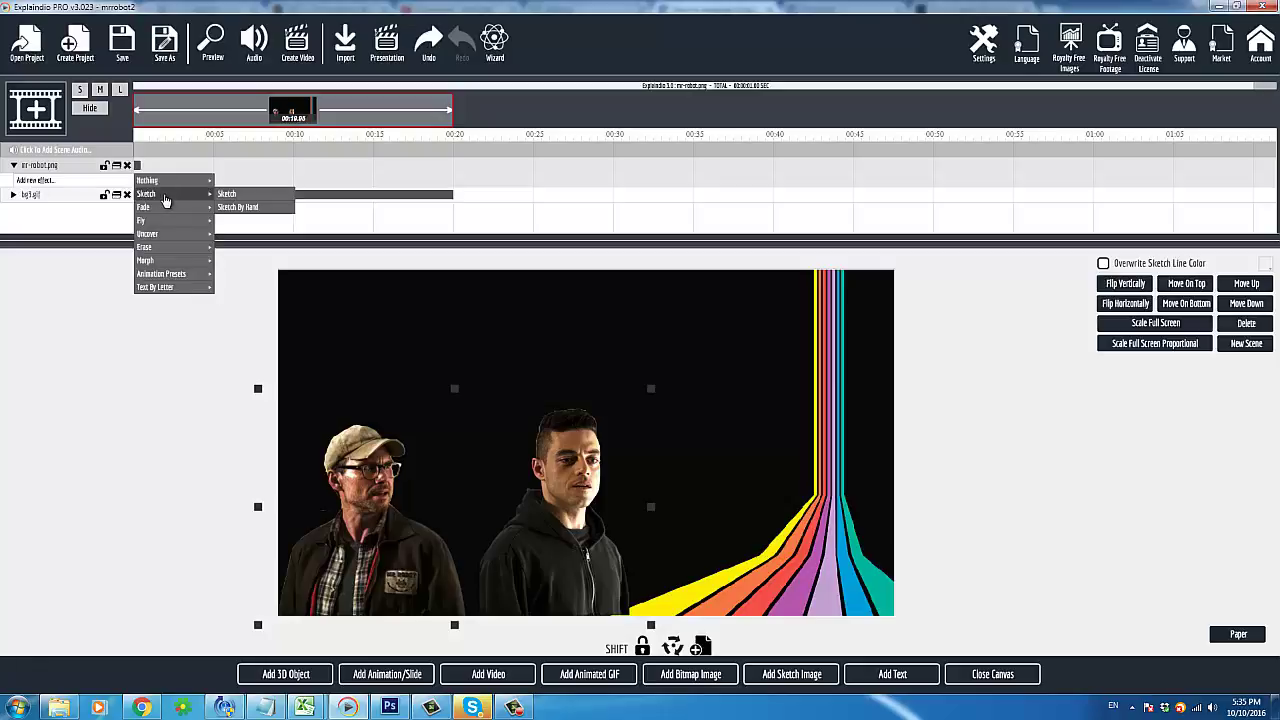
{"action": "left_click", "coordinate": [276, 210]}
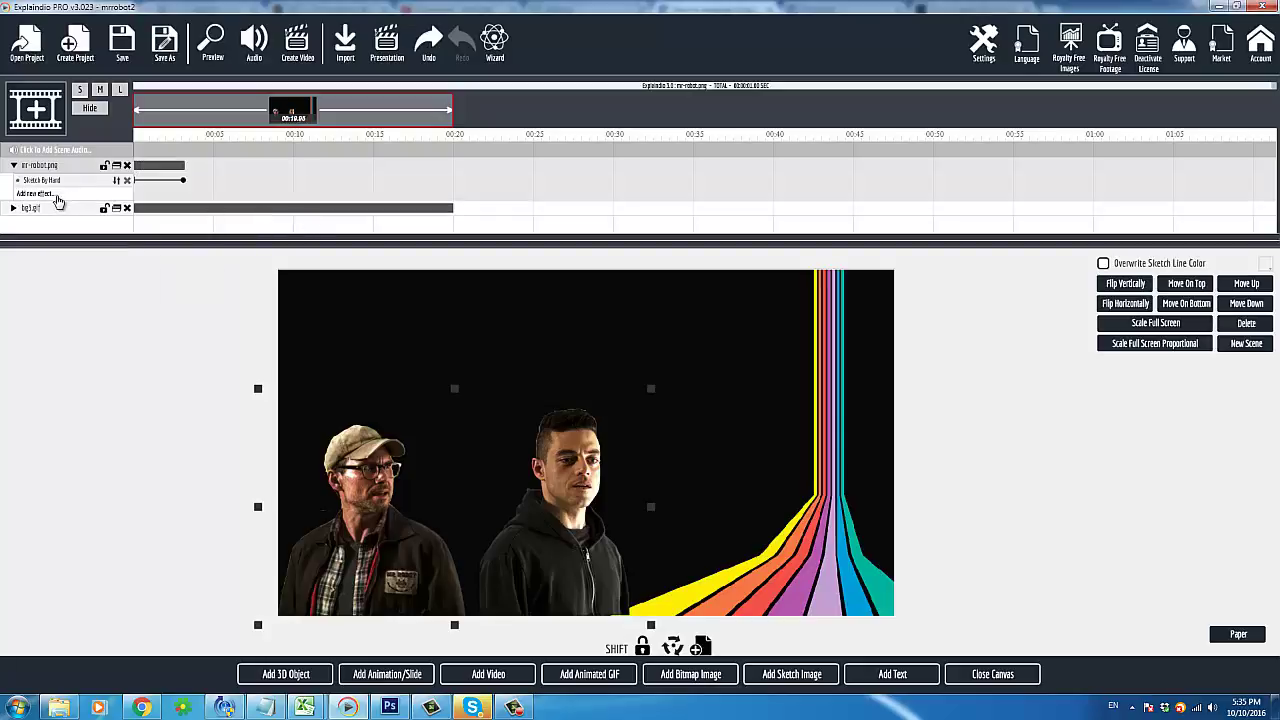
{"action": "left_click", "coordinate": [992, 674]}
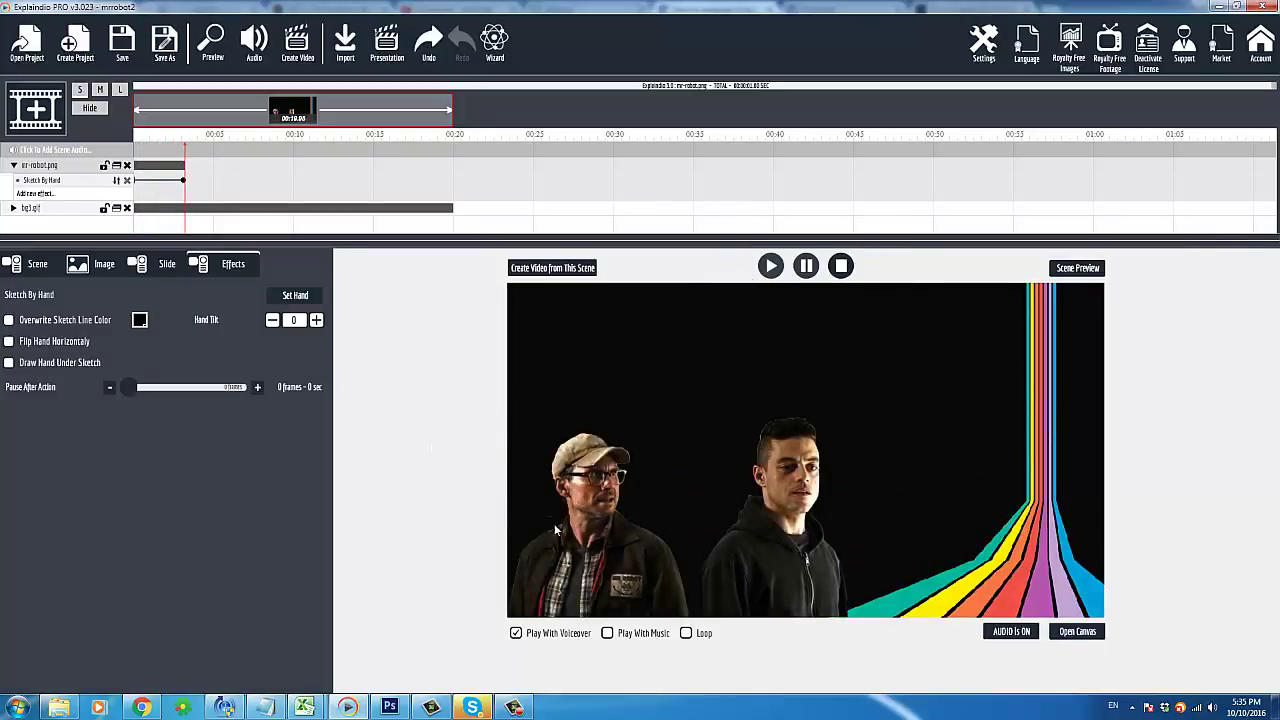
- Override the Sketch By Hand effect's sketch line color with white and play the scene
{"action": "left_click", "coordinate": [140, 322]}
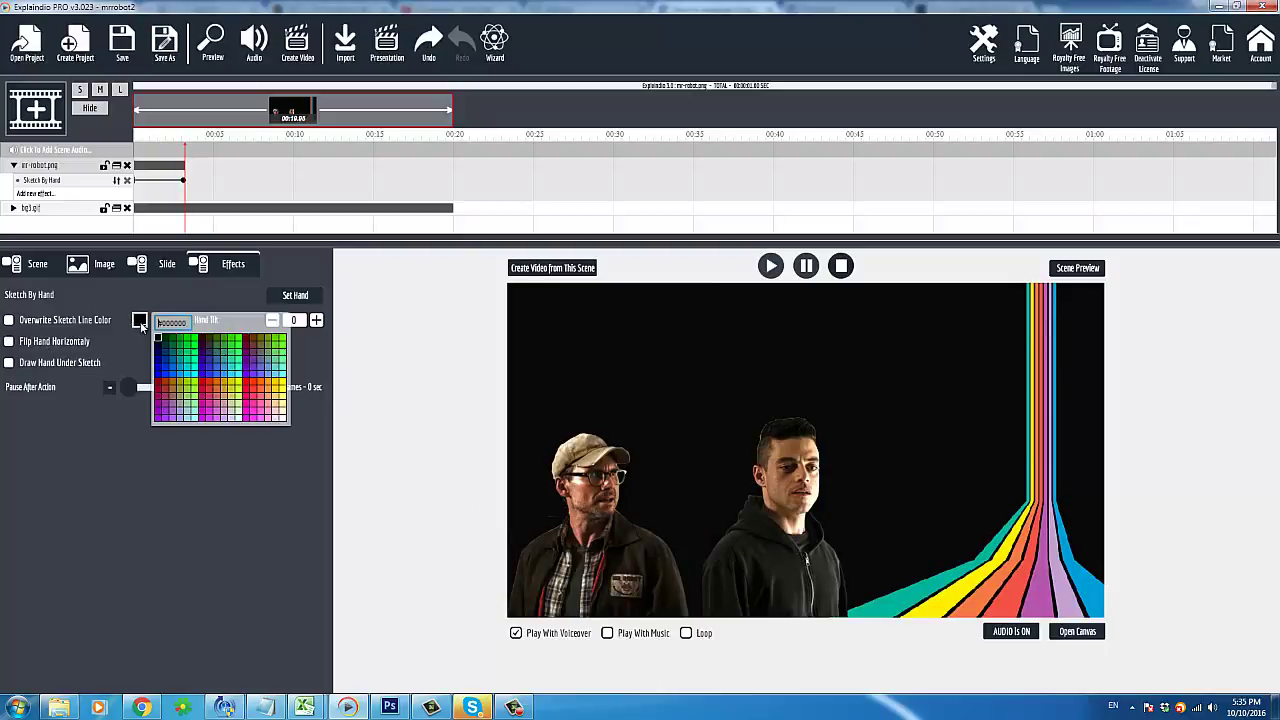
{"action": "left_click", "coordinate": [281, 417]}
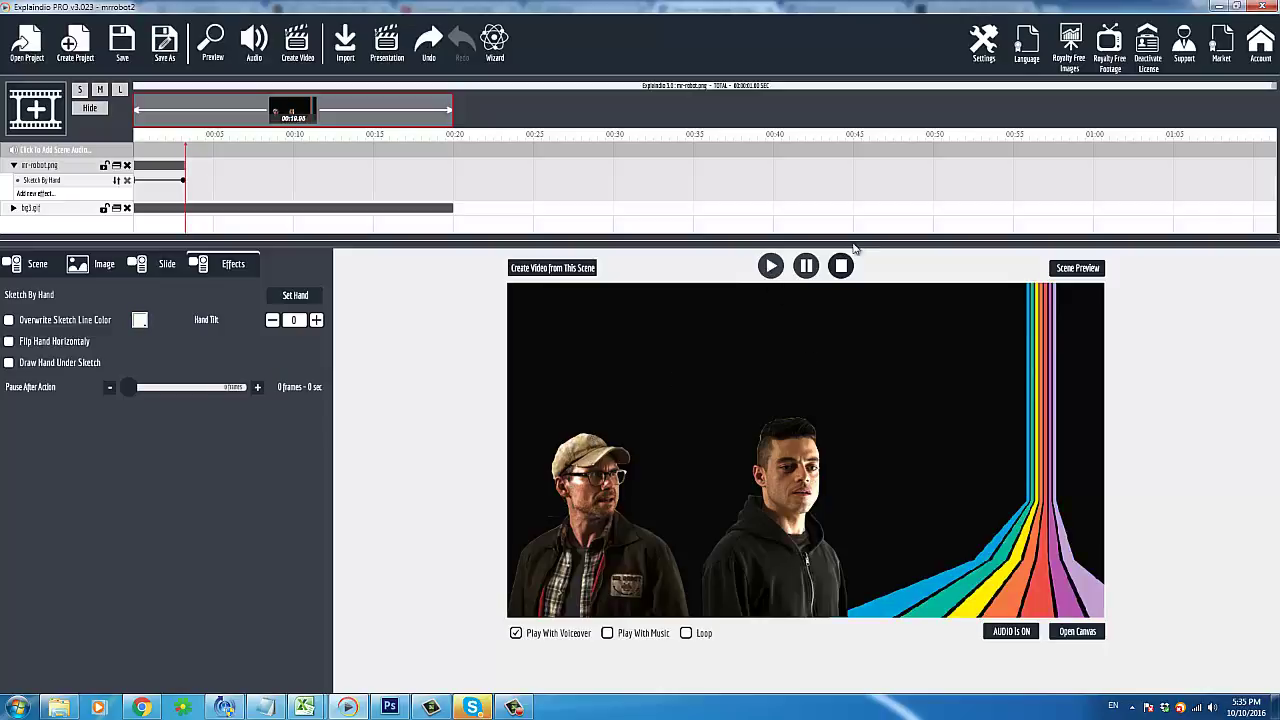
{"action": "left_click", "coordinate": [770, 265]}
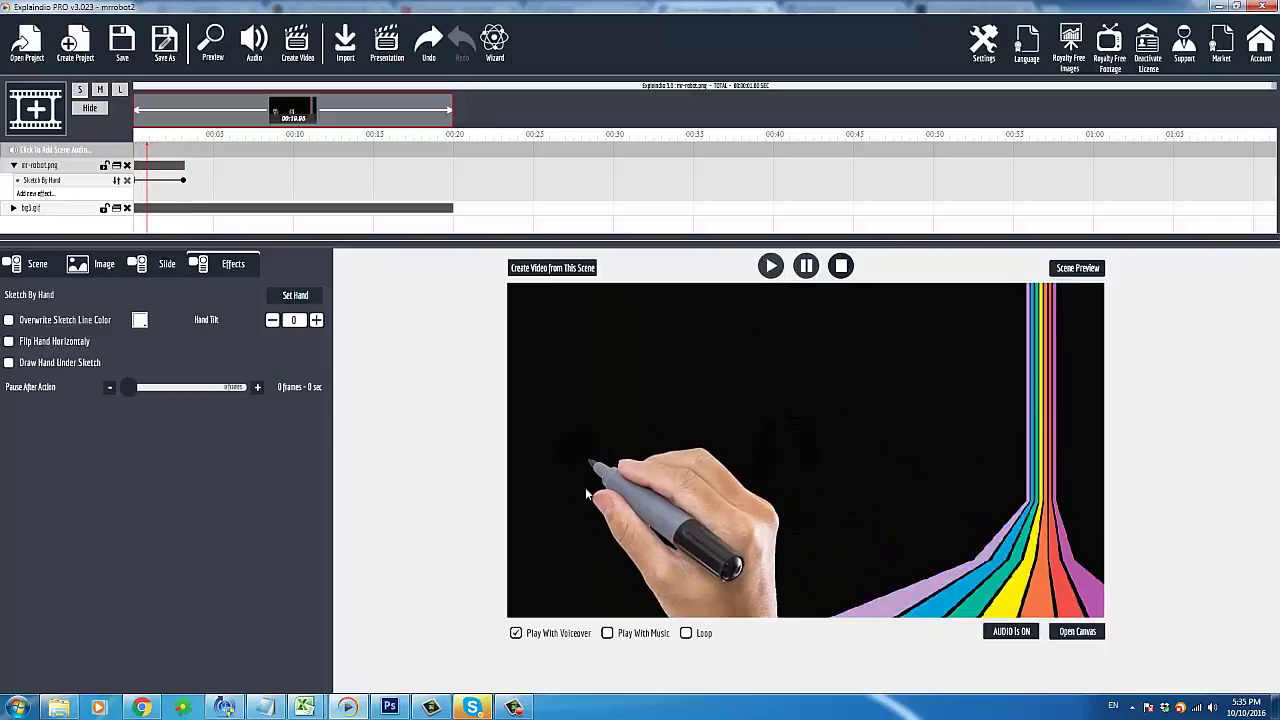
{"action": "left_click", "coordinate": [840, 266]}
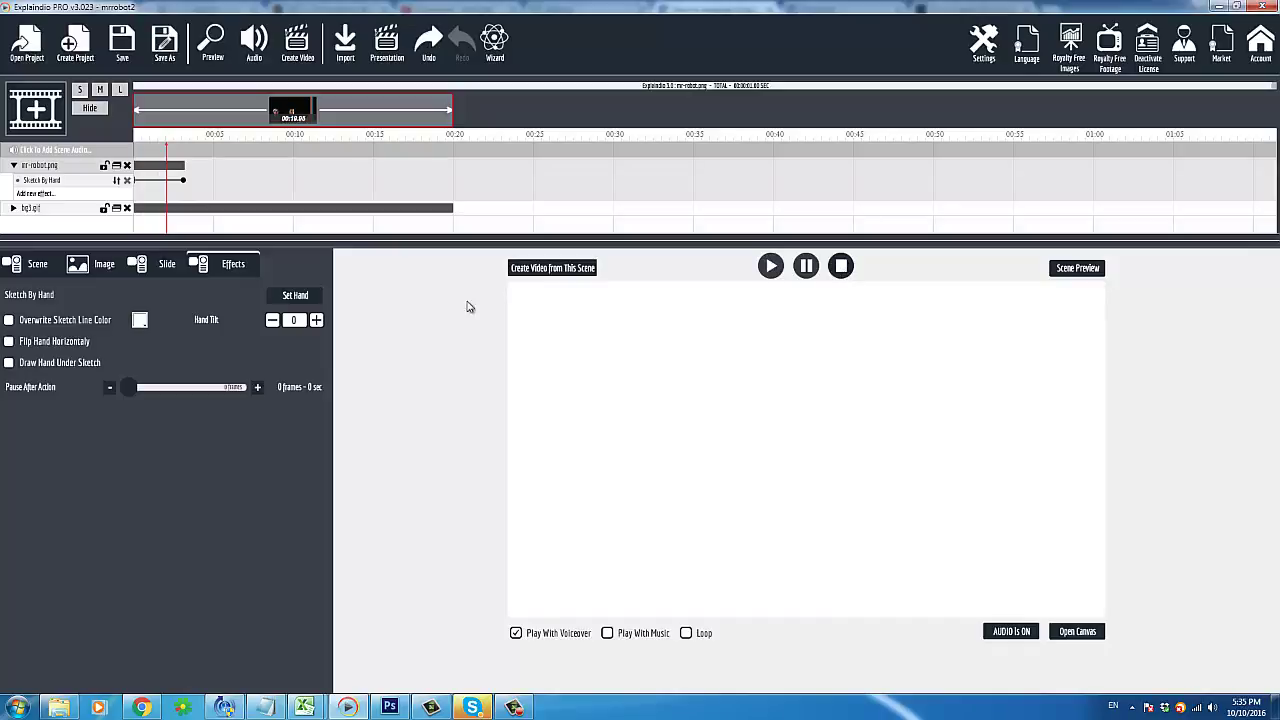
{"action": "left_click", "coordinate": [8, 320]}
{"action": "left_click", "coordinate": [770, 266]}
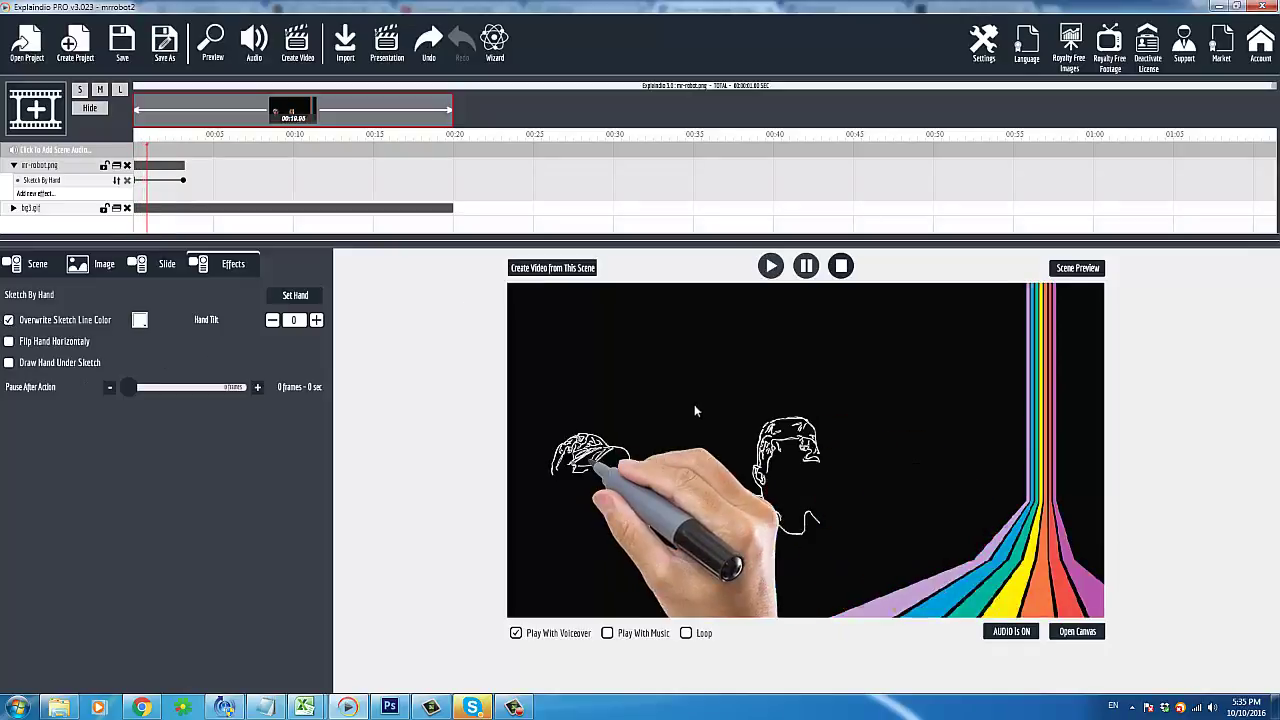
- Reset the sketch line color to white, #ffffff, for the Sketch By Hand effect
{"action": "left_click", "coordinate": [140, 320]}
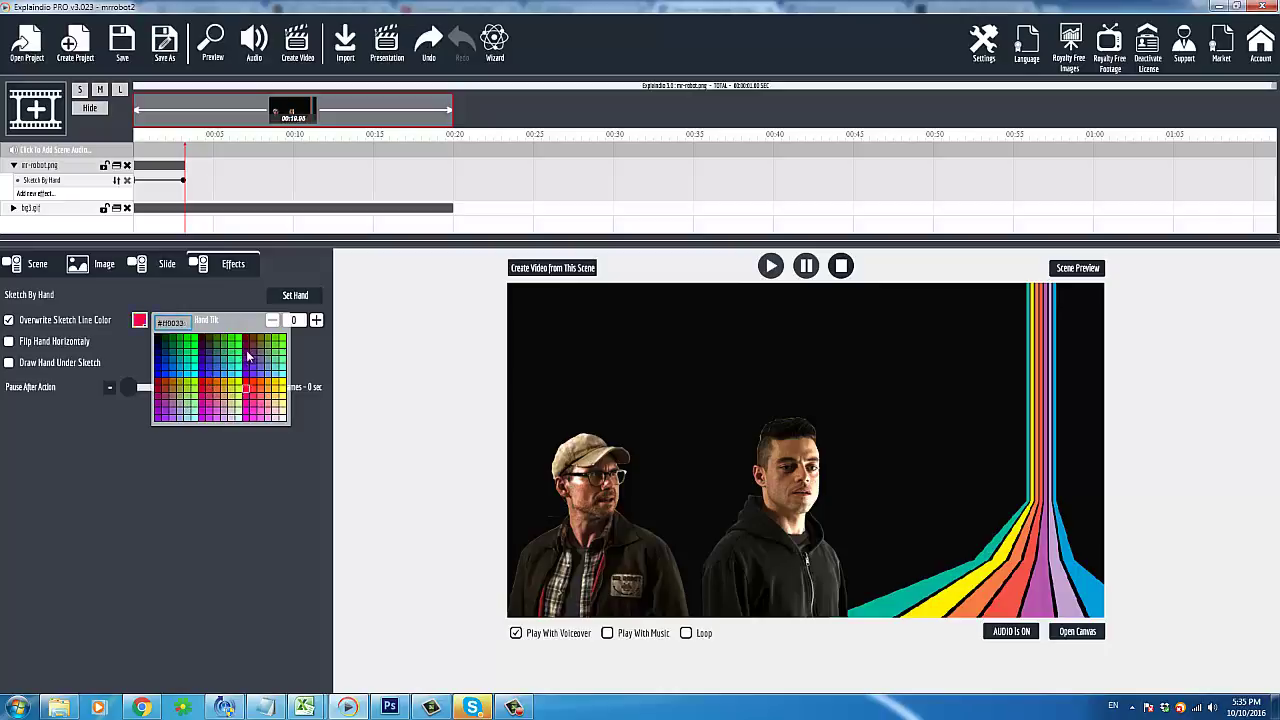
{"action": "left_click", "coordinate": [284, 419]}
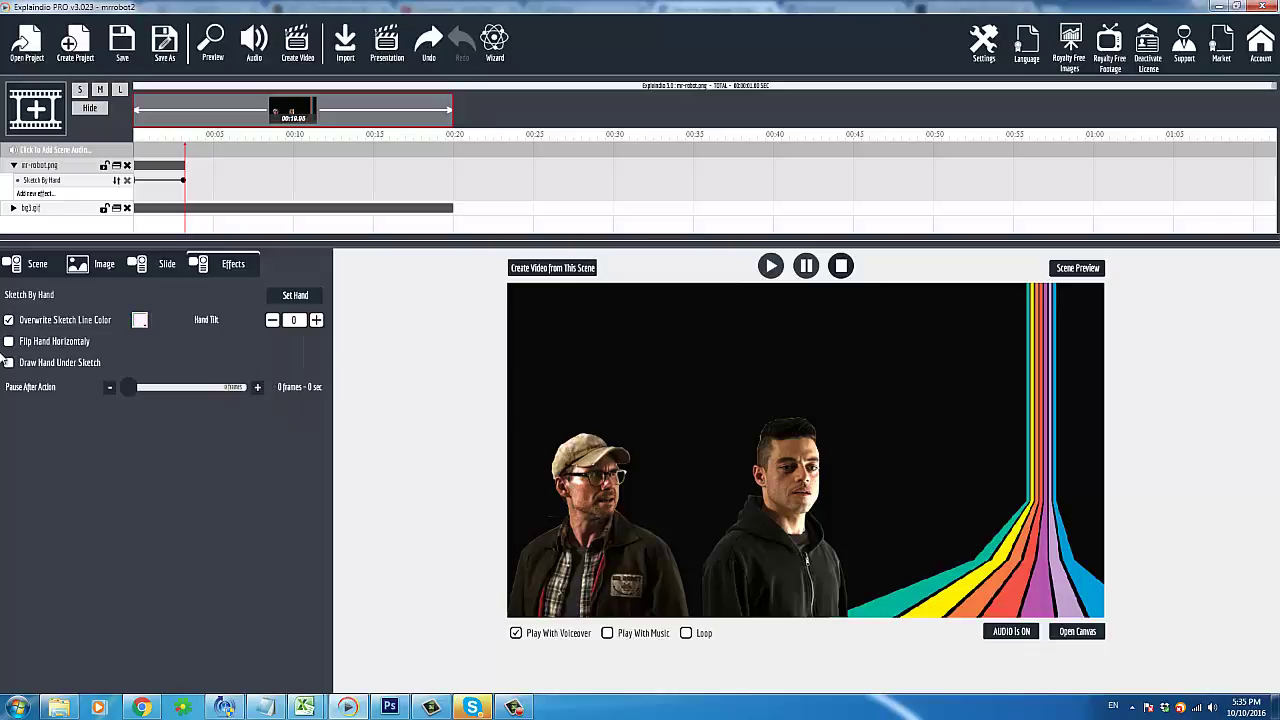
{"action": "left_click", "coordinate": [140, 319]}
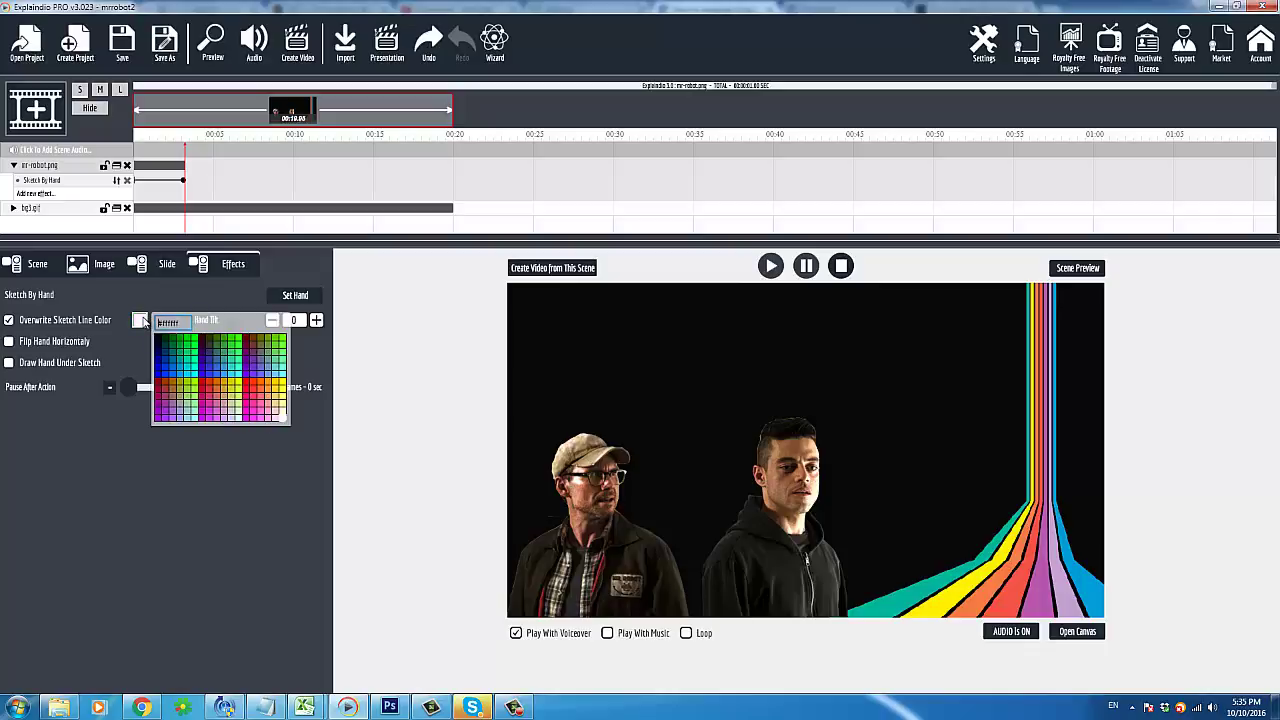
{"action": "left_click", "coordinate": [142, 320]}
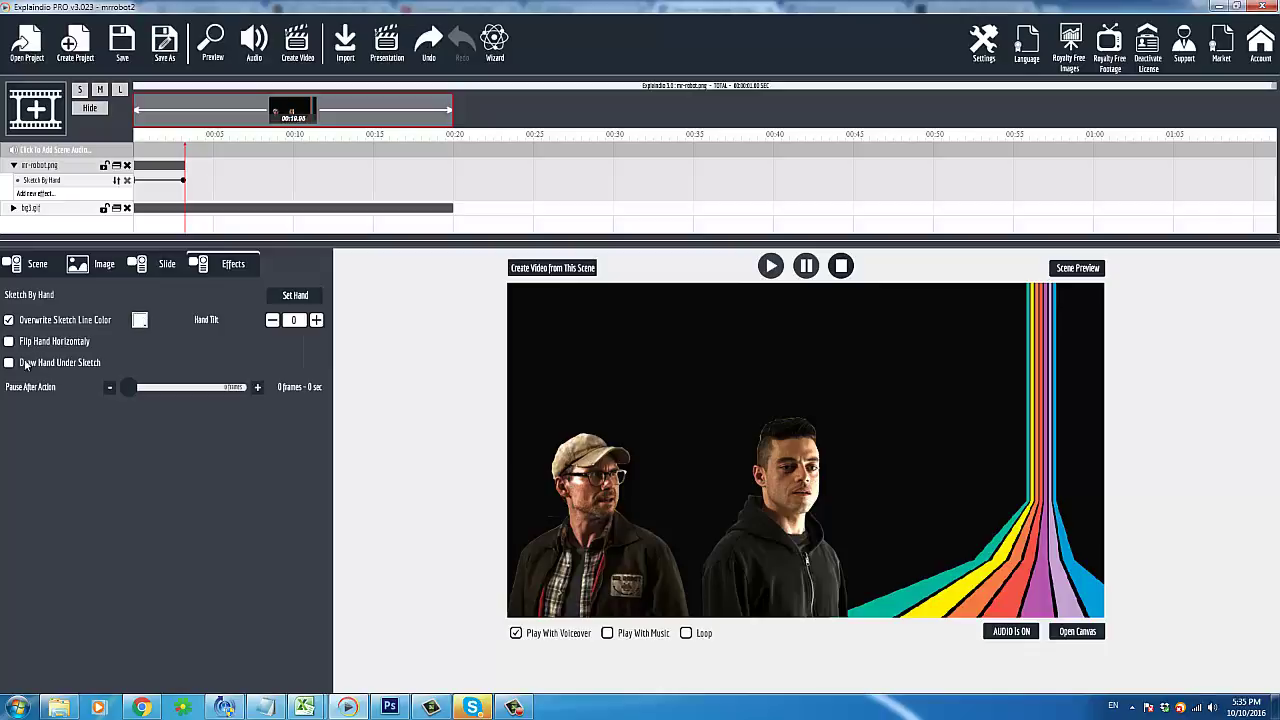
- Browse the Pen Gallery and choose the third hand in its first row for the Sketch By Hand effect
{"action": "left_click", "coordinate": [308, 297]}
{"action": "scroll", "coordinate": [662, 403], "scroll_direction": "down", "scroll_amount": 1}
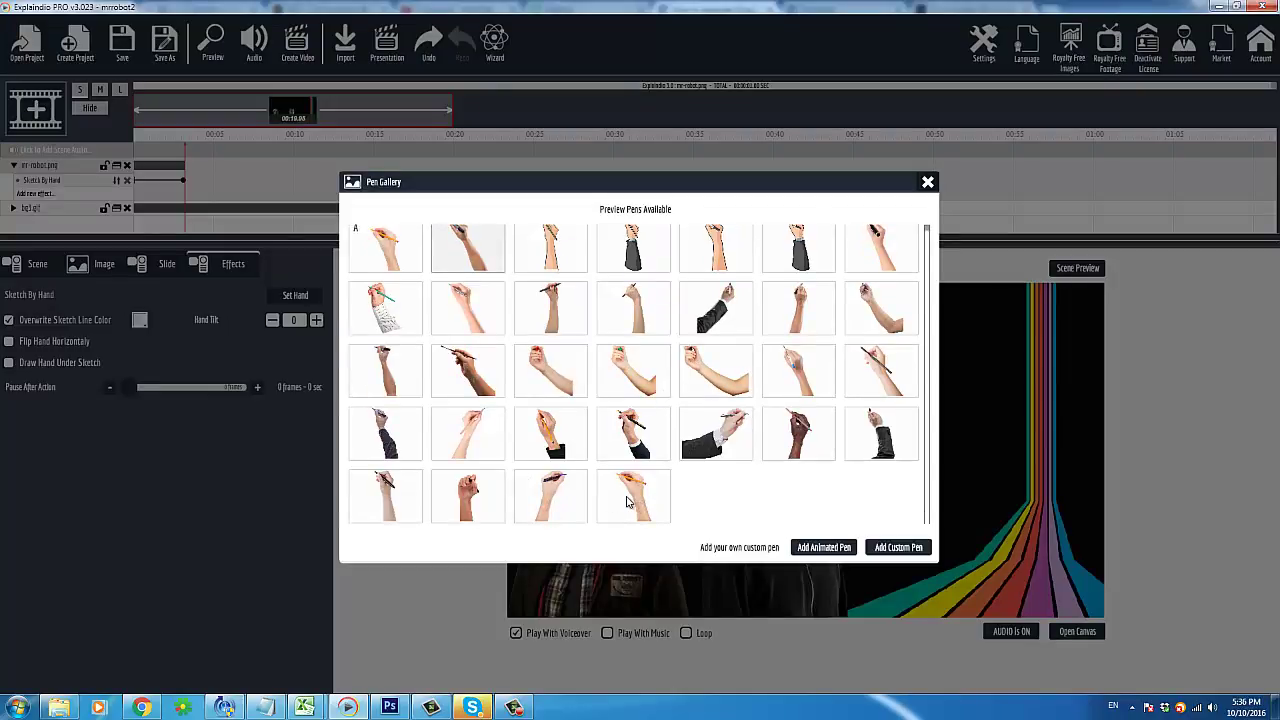
{"action": "scroll", "coordinate": [628, 502], "scroll_direction": "up", "scroll_amount": 1}
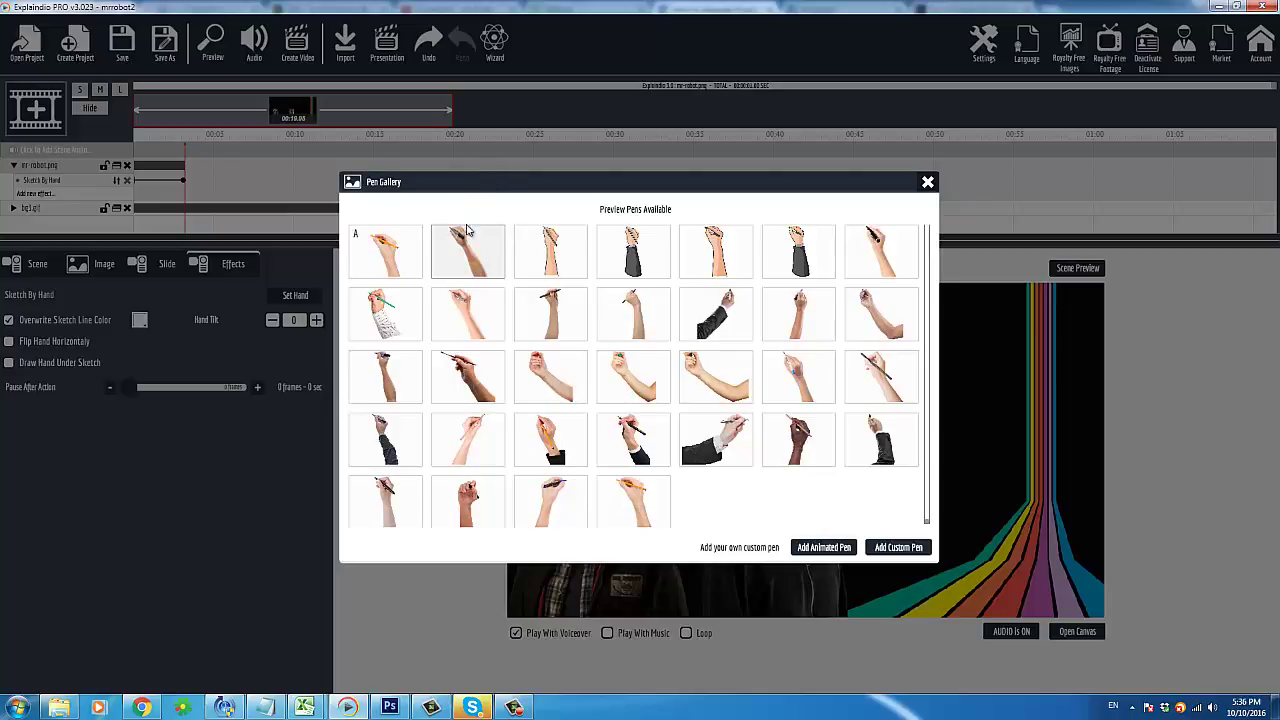
{"action": "left_click", "coordinate": [557, 275]}
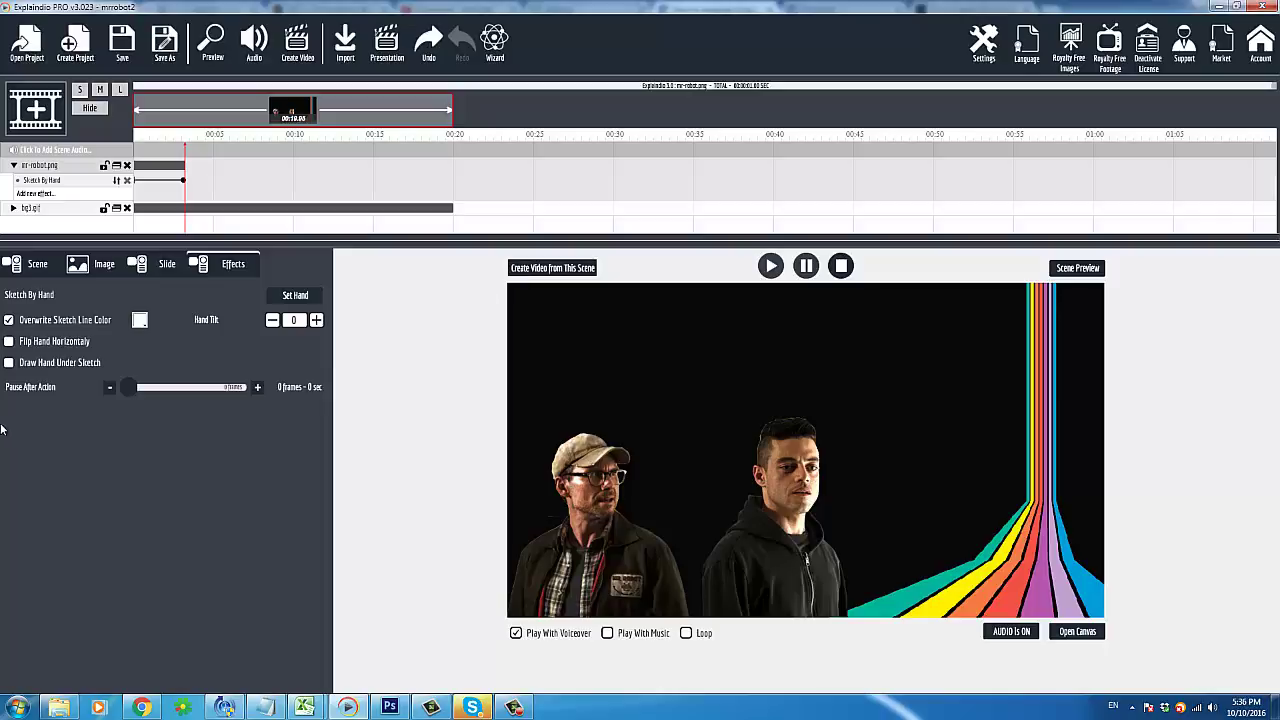
- Replace the Sketch By Hand effect on mr-robot.png with a Fly In effect
{"action": "left_click", "coordinate": [40, 182]}
{"action": "left_click", "coordinate": [127, 181]}
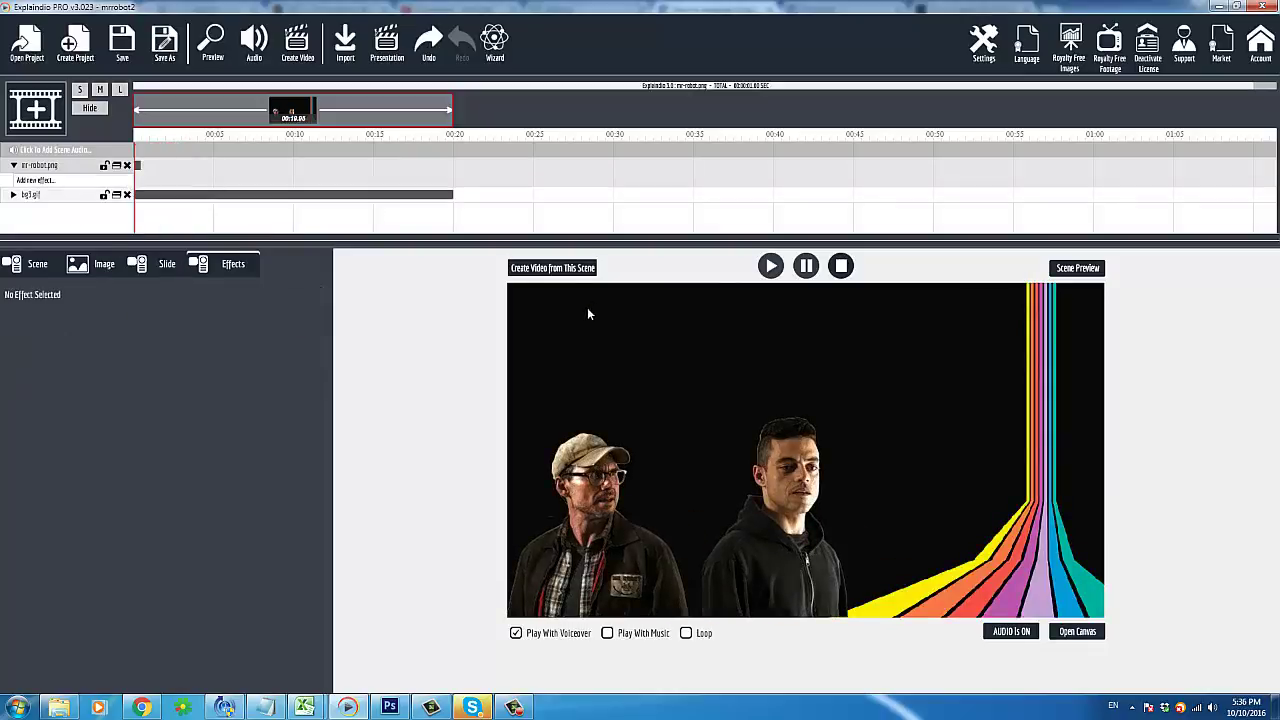
{"action": "left_click", "coordinate": [45, 181]}
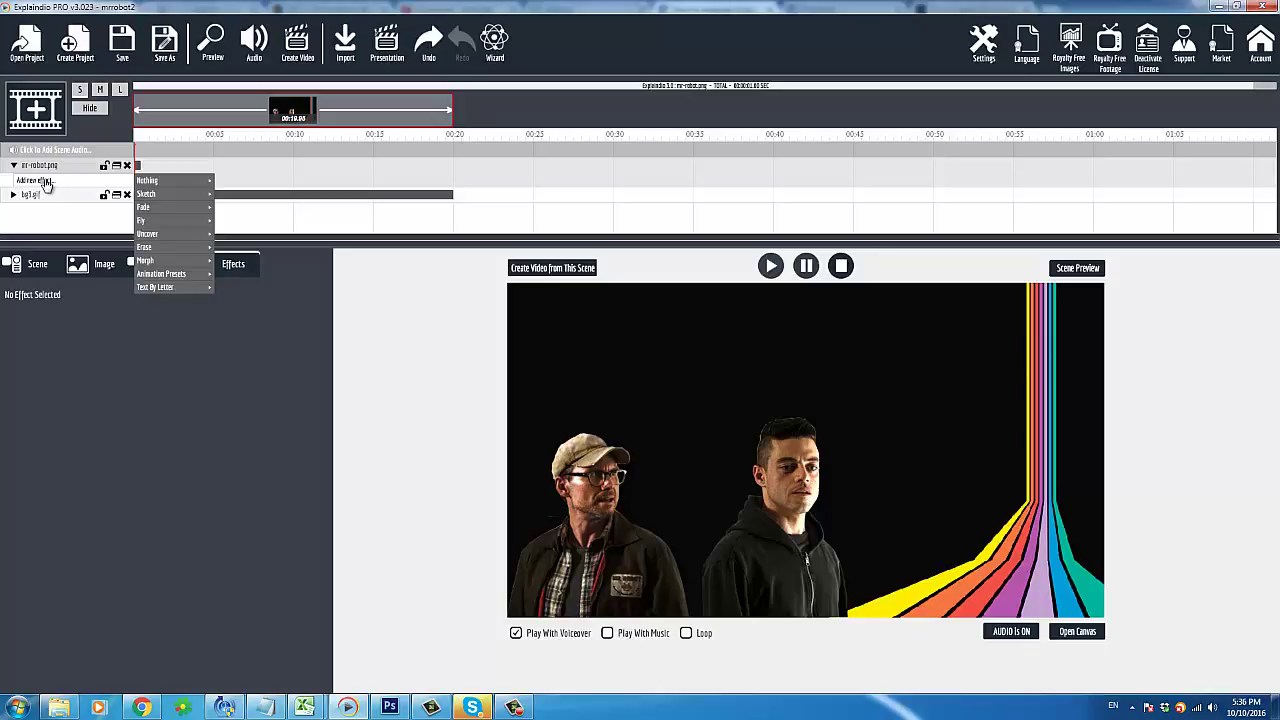
{"action": "mouse_move", "coordinate": [180, 220]}
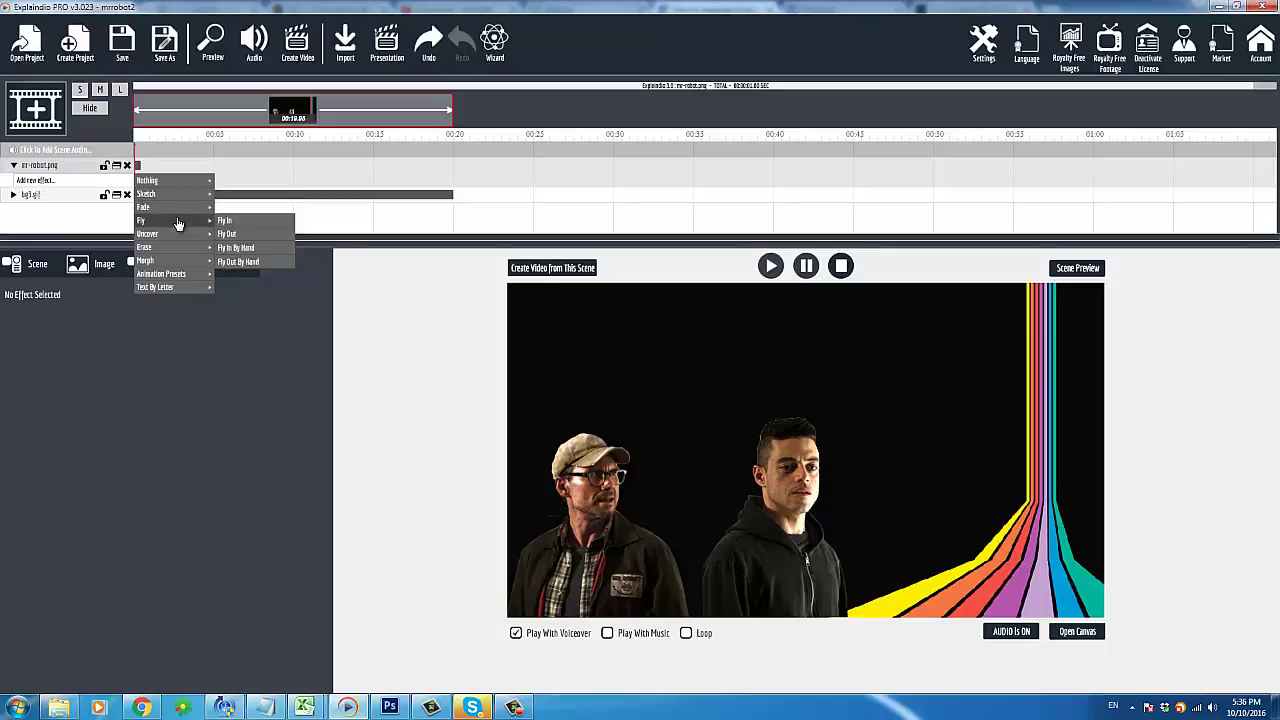
{"action": "left_click", "coordinate": [245, 221]}
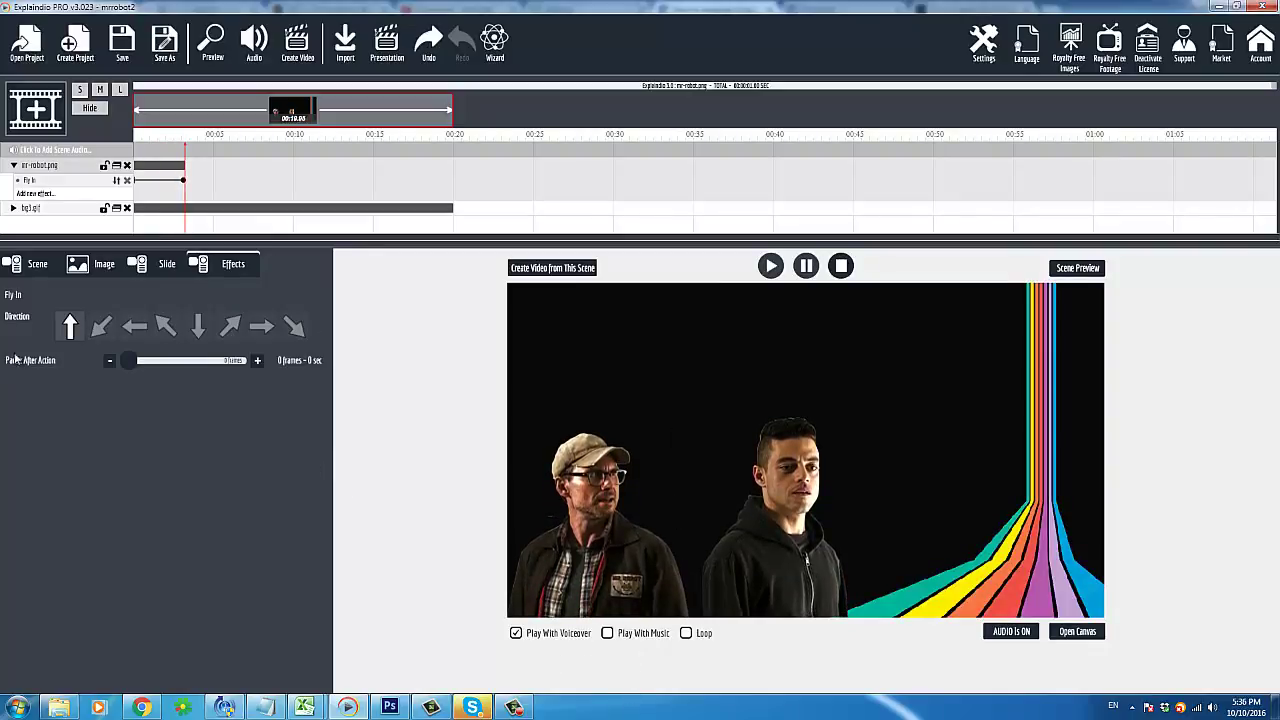
- Try the downward direction for the Fly In effect and set it back to upward
{"action": "left_click", "coordinate": [199, 327]}
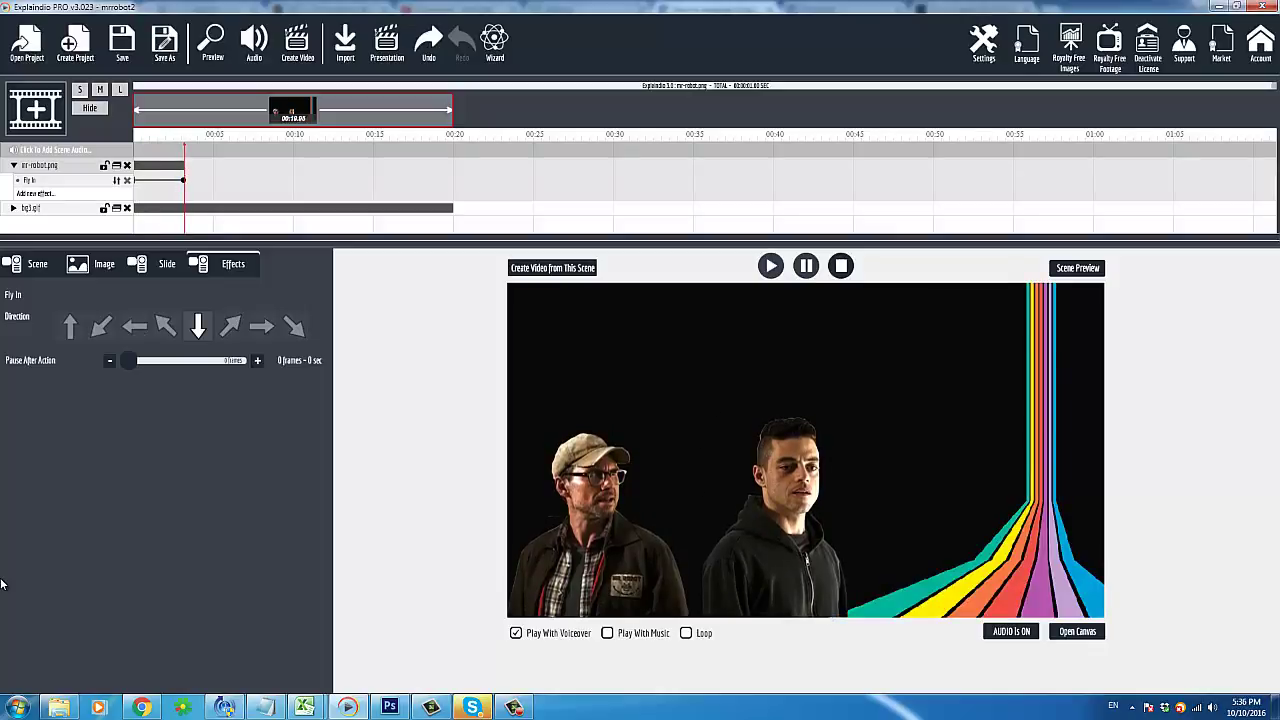
{"action": "left_click", "coordinate": [70, 327]}
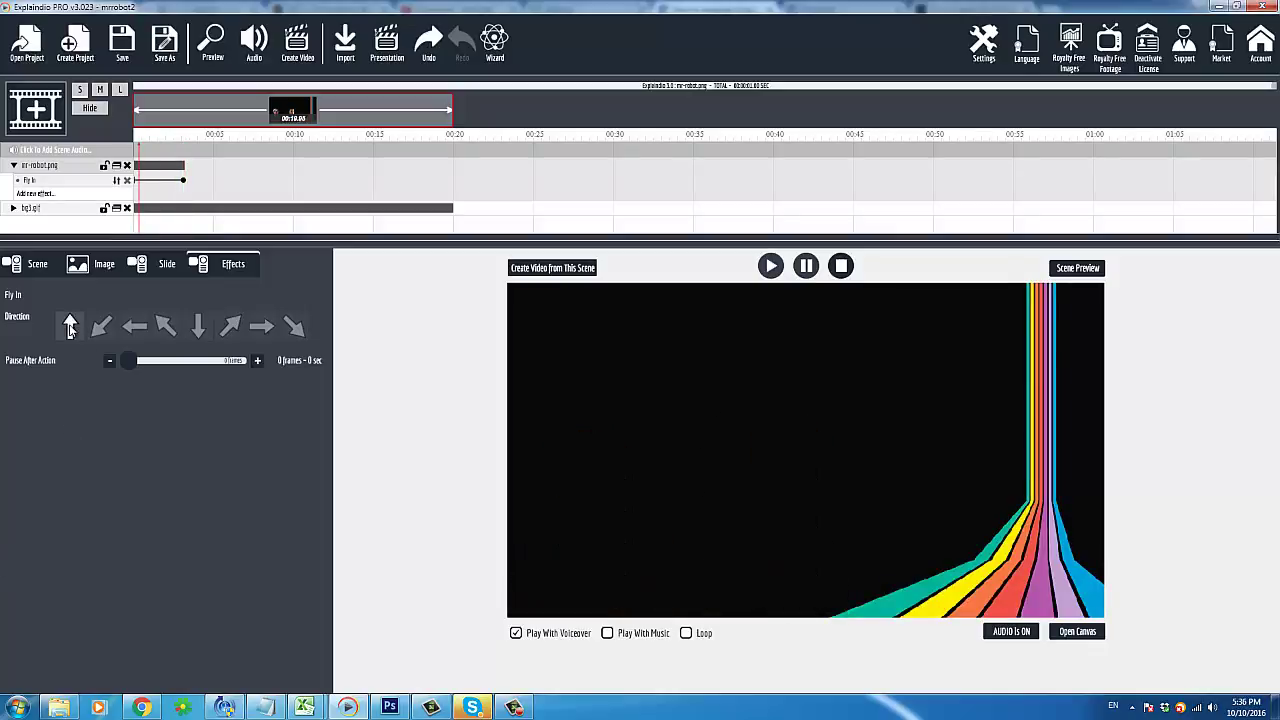
{"action": "mouse_move", "coordinate": [516, 708]}
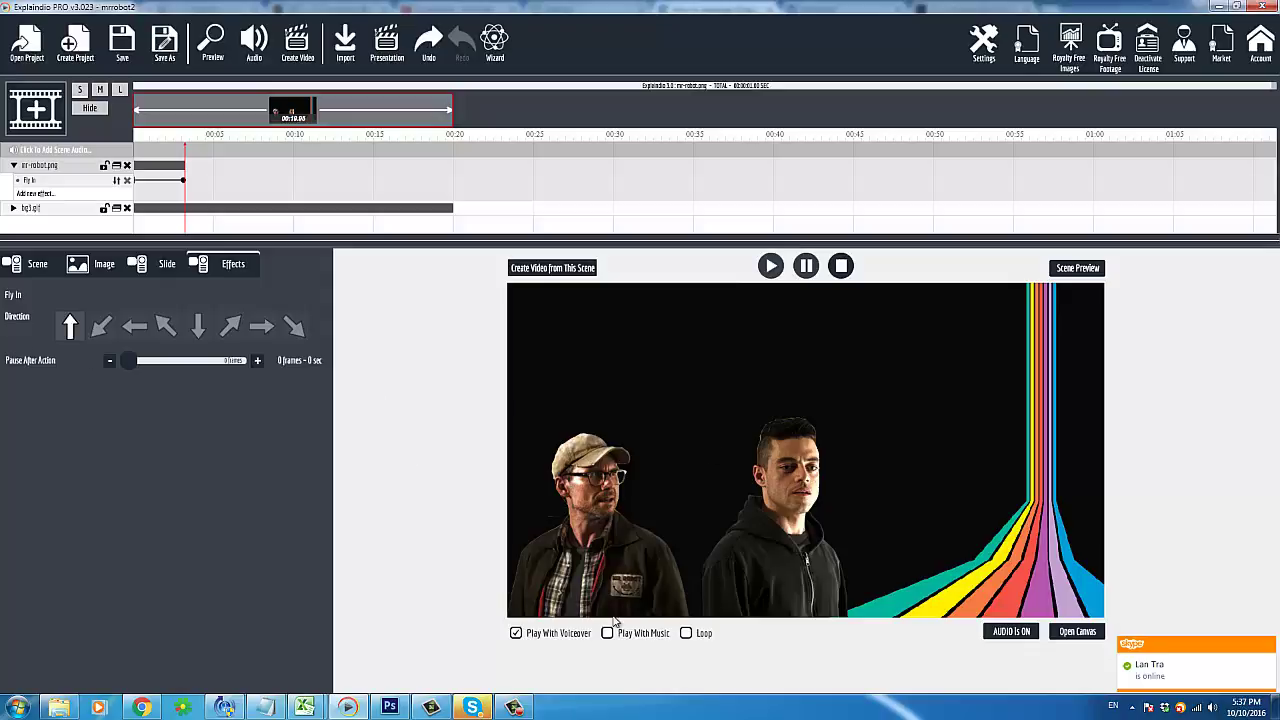
- Reopen the canvas, add a text object, and place it in the canvas's upper-left area, enlarged to about two-thirds of the canvas width
{"action": "left_click", "coordinate": [1086, 634]}
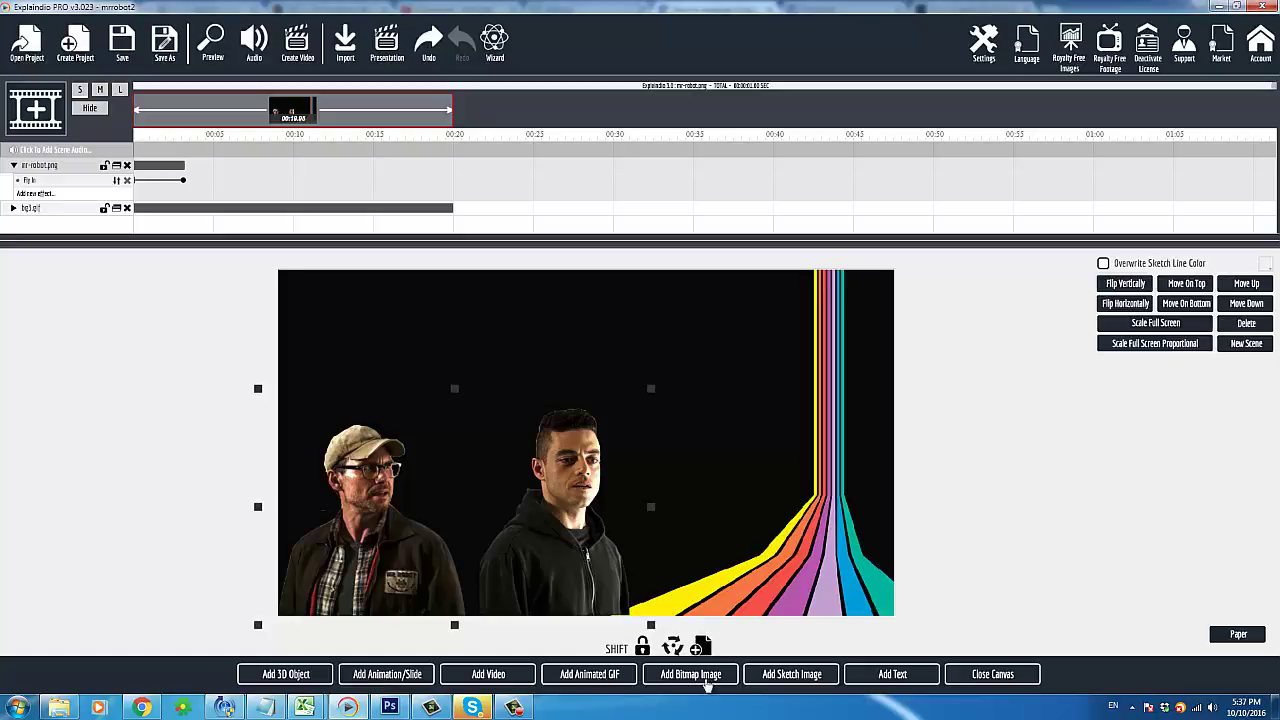
{"action": "left_click", "coordinate": [915, 682]}
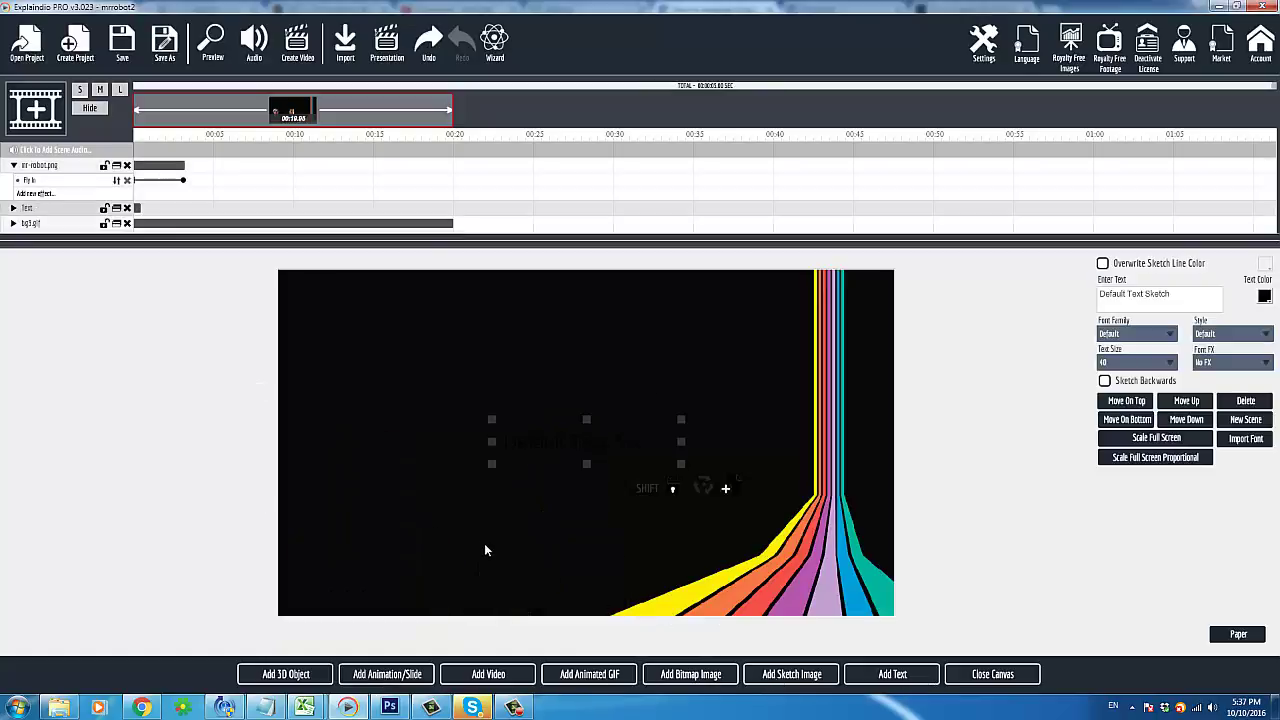
{"action": "mouse_move", "coordinate": [551, 434]}
{"action": "left_mouse_down"}
{"action": "mouse_move", "coordinate": [478, 360]}
{"action": "mouse_move", "coordinate": [401, 361]}
{"action": "mouse_move", "coordinate": [400, 341]}
{"action": "left_mouse_up"}
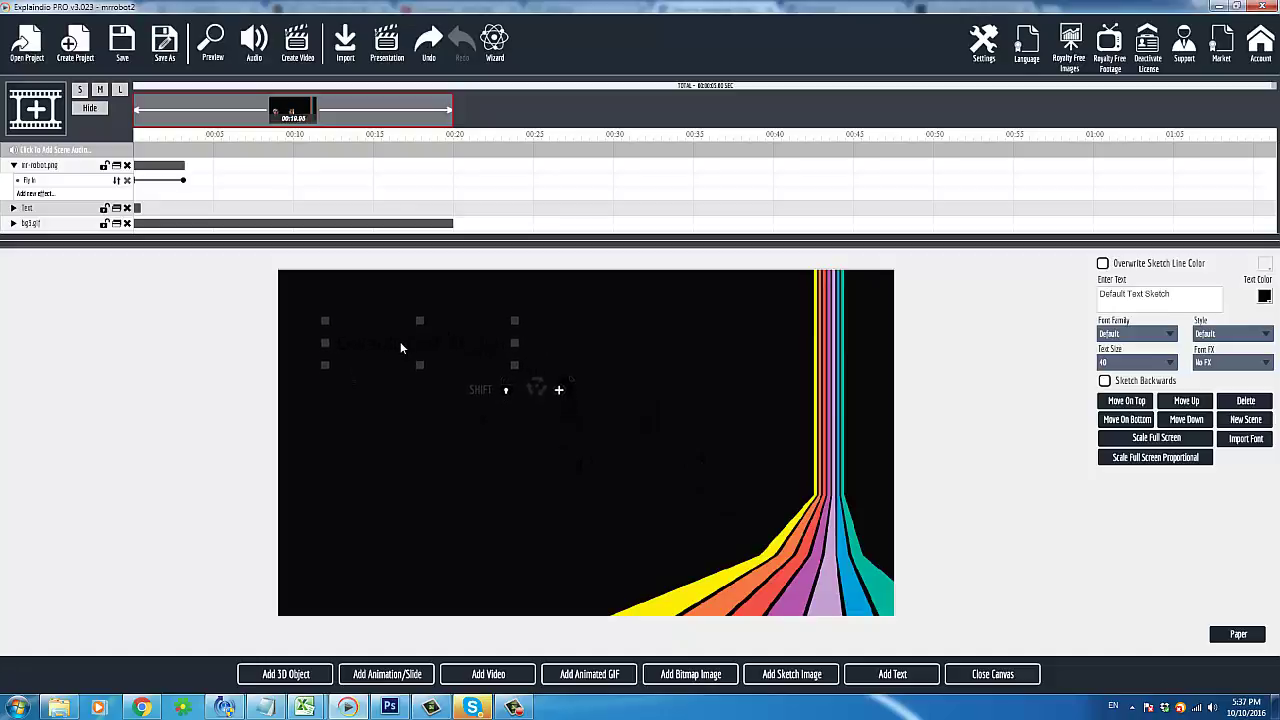
{"action": "left_click_drag", "start_coordinate": [545, 374], "coordinate": [754, 425]}
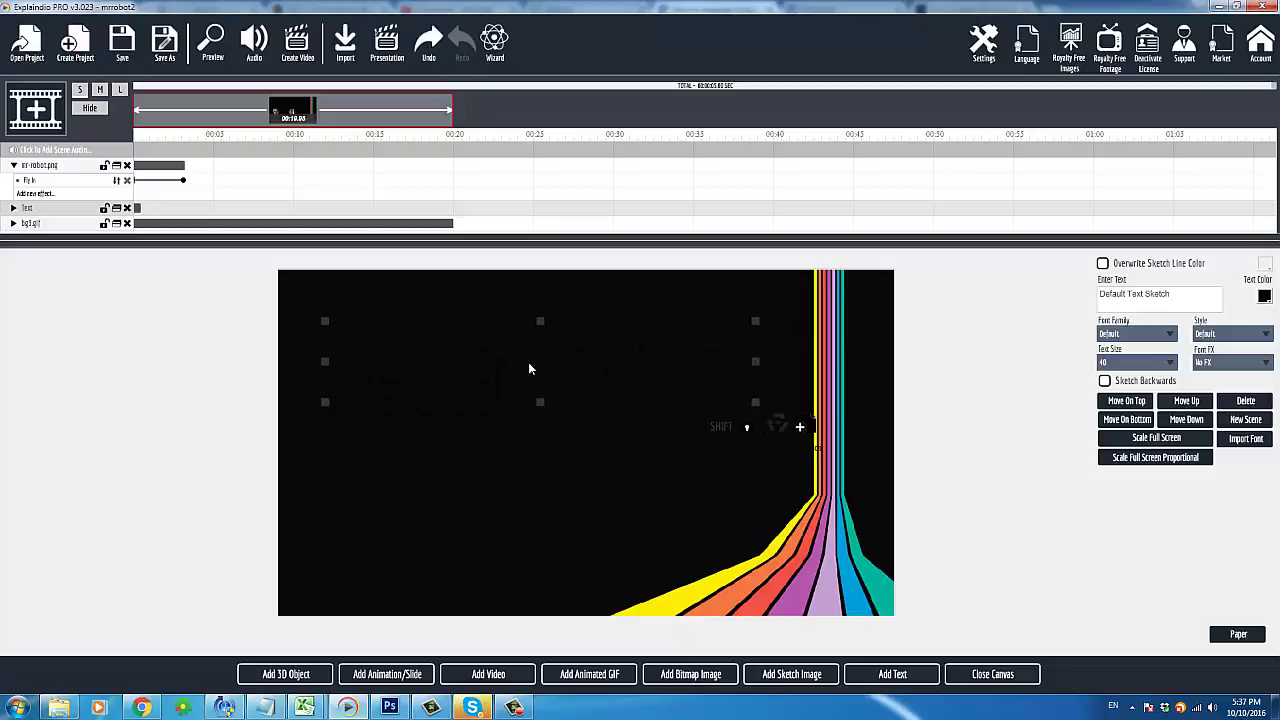
{"action": "left_click", "coordinate": [529, 354]}
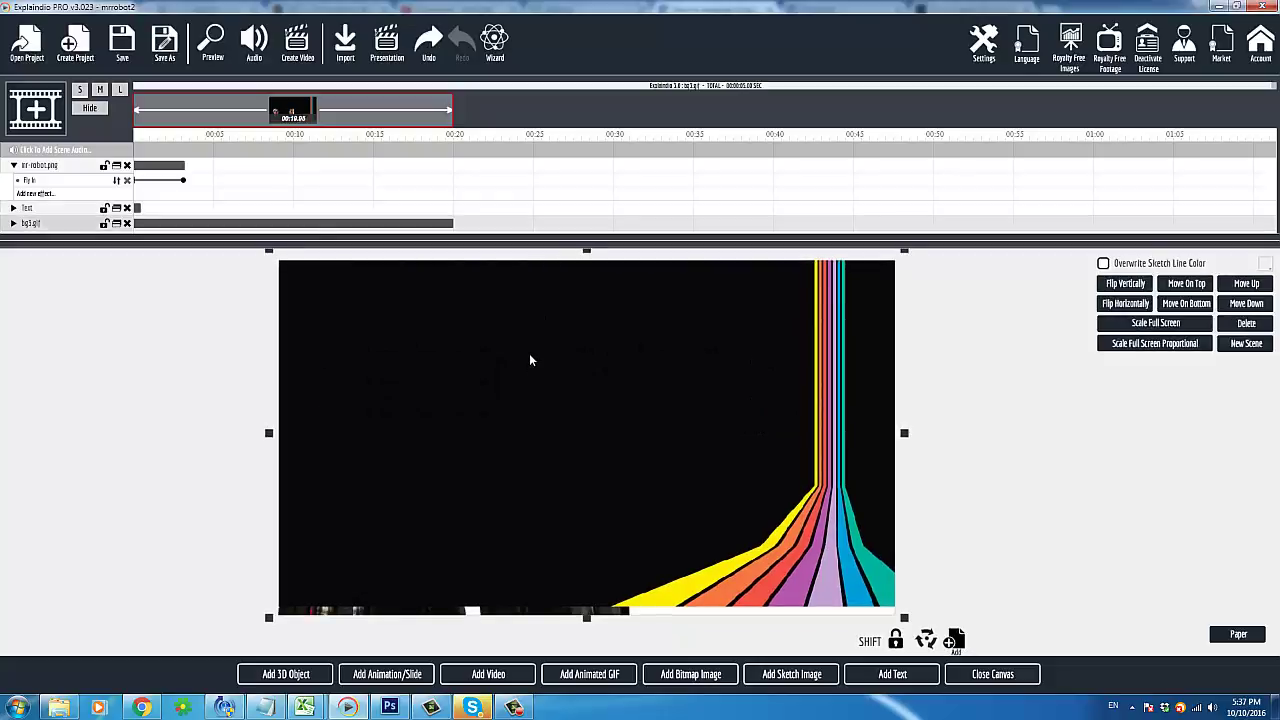
{"action": "key", "text": "ctrl+z"}
{"action": "key", "text": "ctrl+z"}
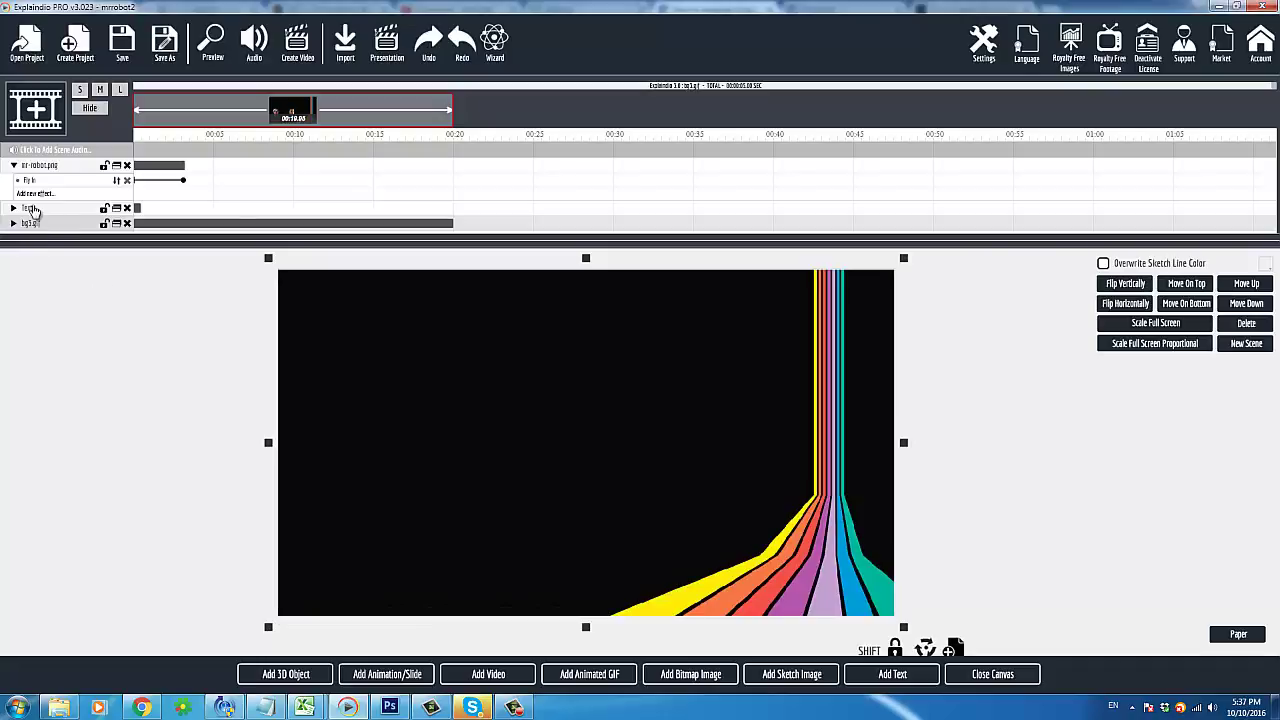
- Select the text layer, raise it above mr-robot.png in the layer order and expand its effects list
{"action": "left_click", "coordinate": [30, 211]}
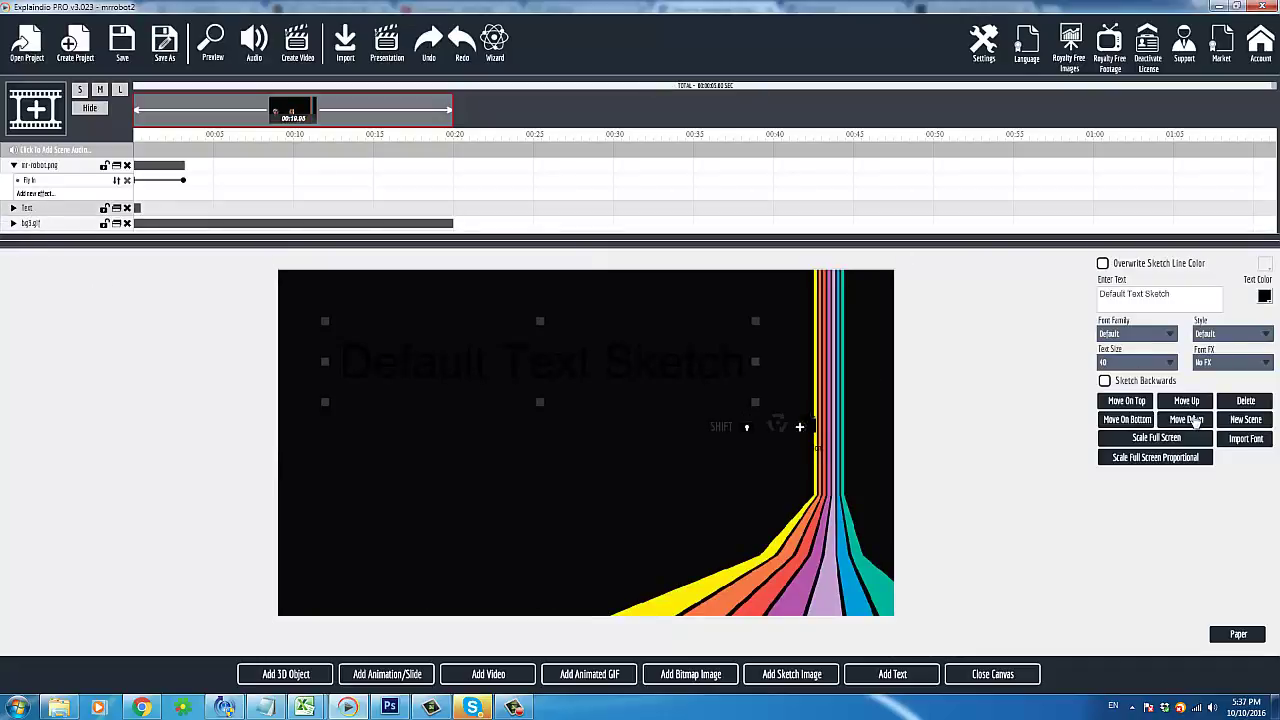
{"action": "left_click", "coordinate": [1195, 405]}
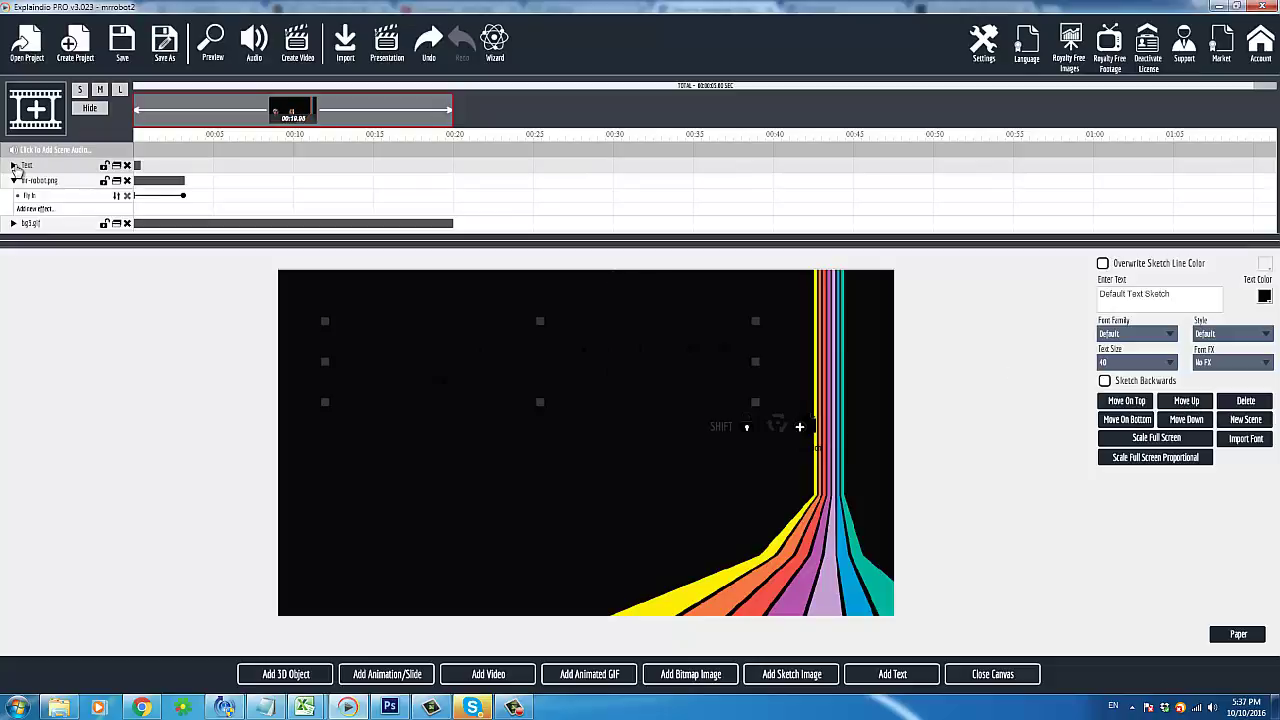
{"action": "left_click", "coordinate": [13, 165]}
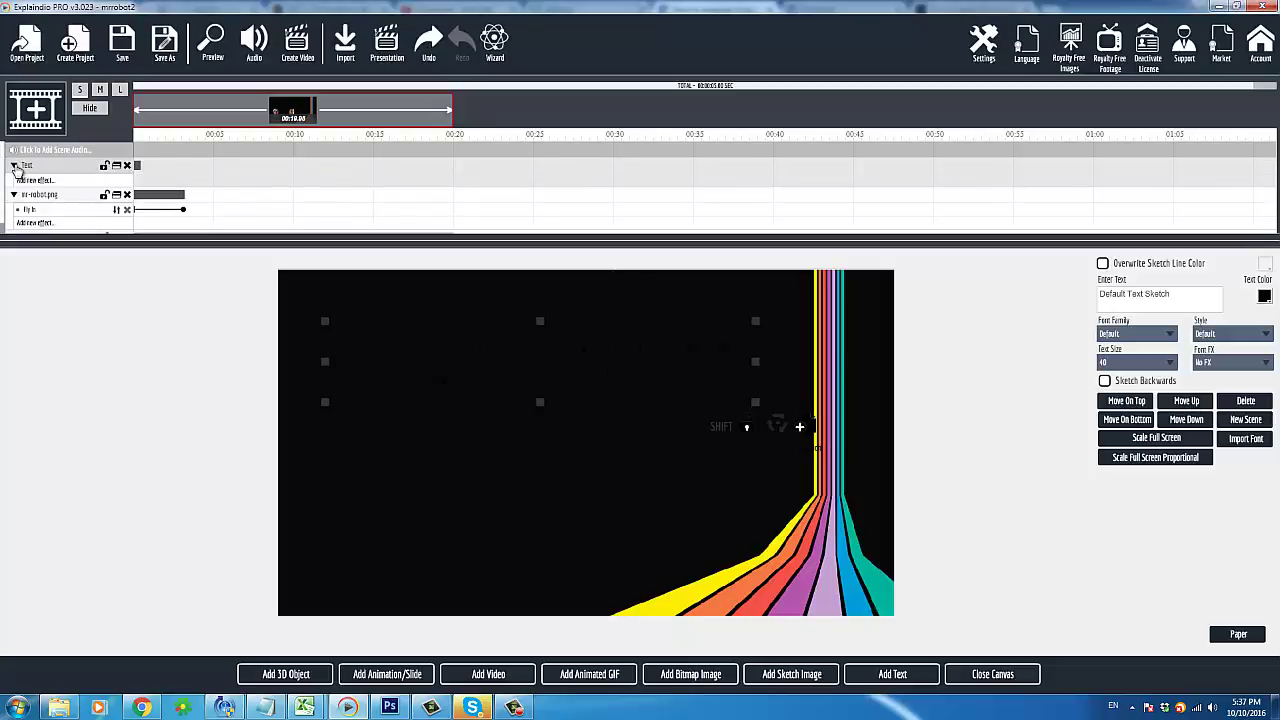
- Set the text's color to white (#ffffff) and try the Arimo font family on it
{"action": "left_click", "coordinate": [1264, 296]}
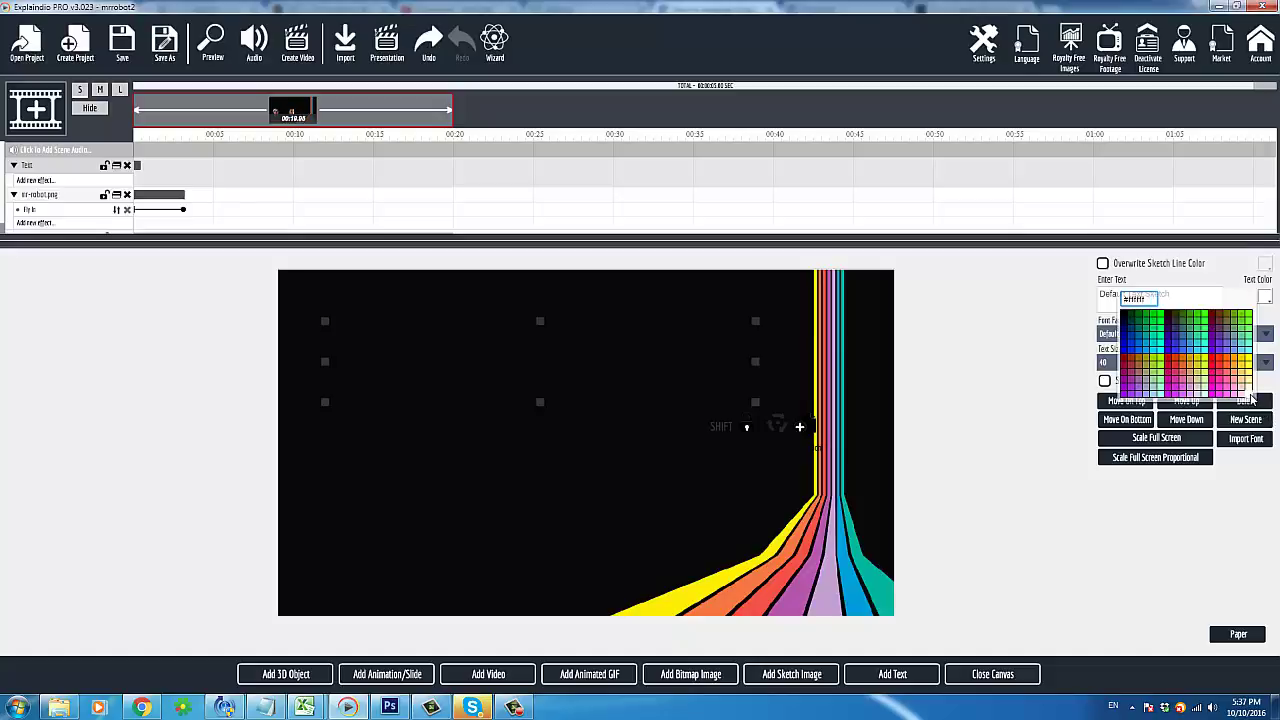
{"action": "left_click", "coordinate": [1250, 396]}
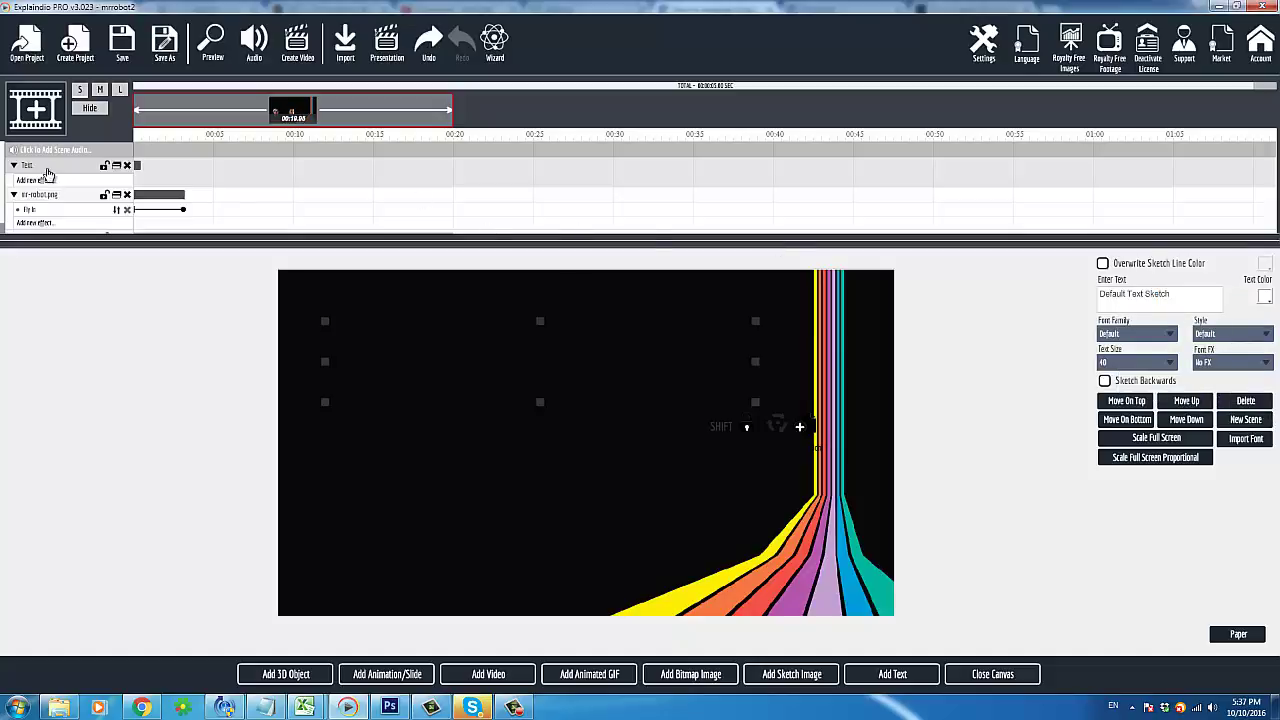
{"action": "left_click", "coordinate": [45, 170]}
{"action": "left_click", "coordinate": [1170, 338]}
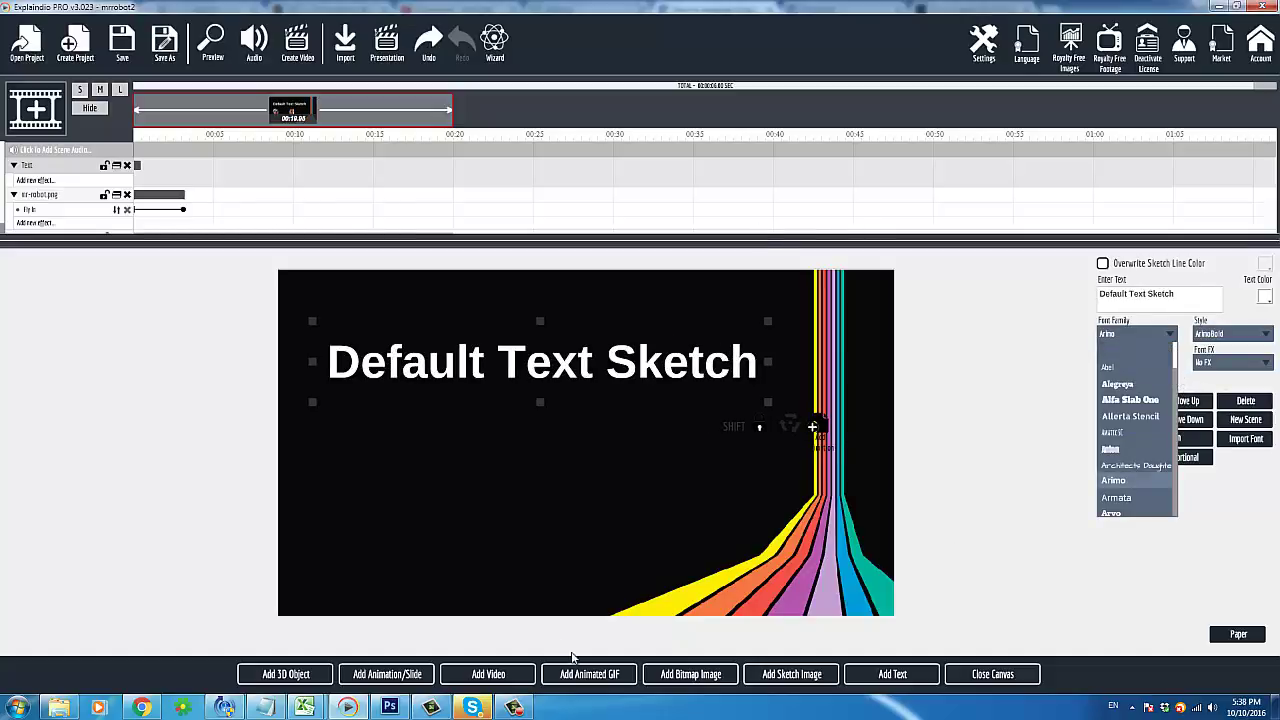
{"action": "left_click", "coordinate": [518, 708]}
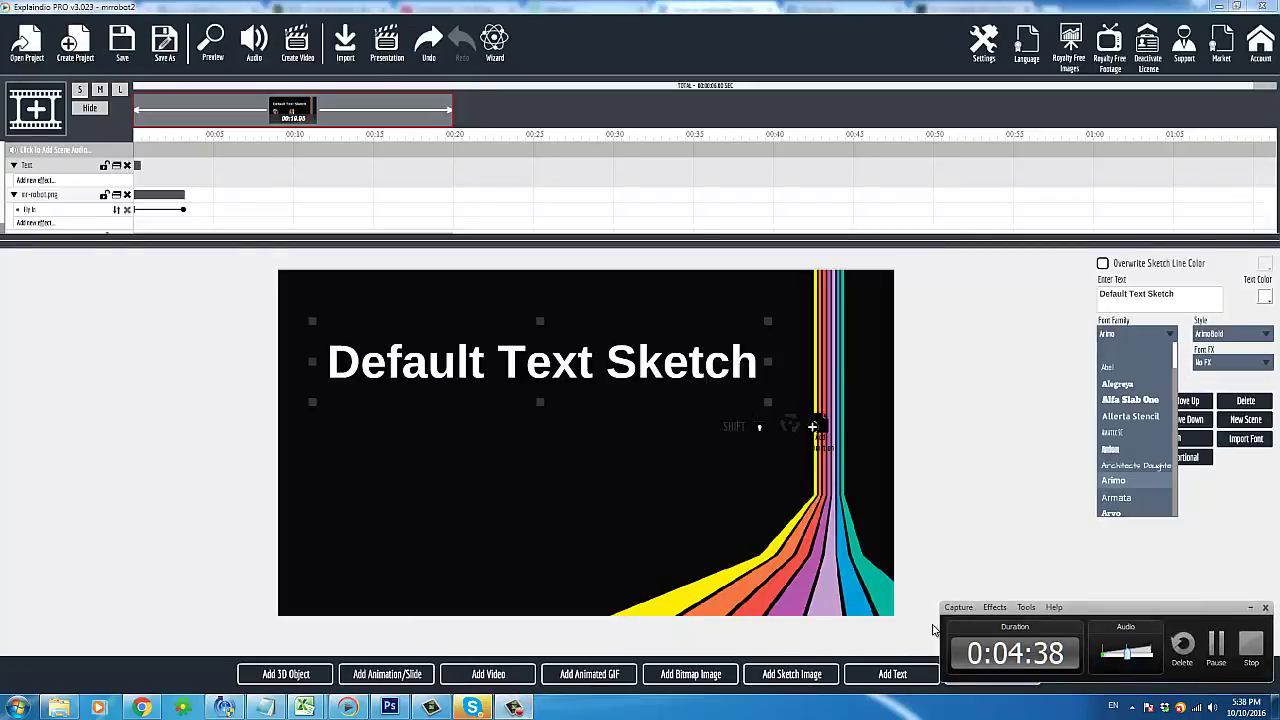
{"action": "left_click", "coordinate": [1216, 645]}
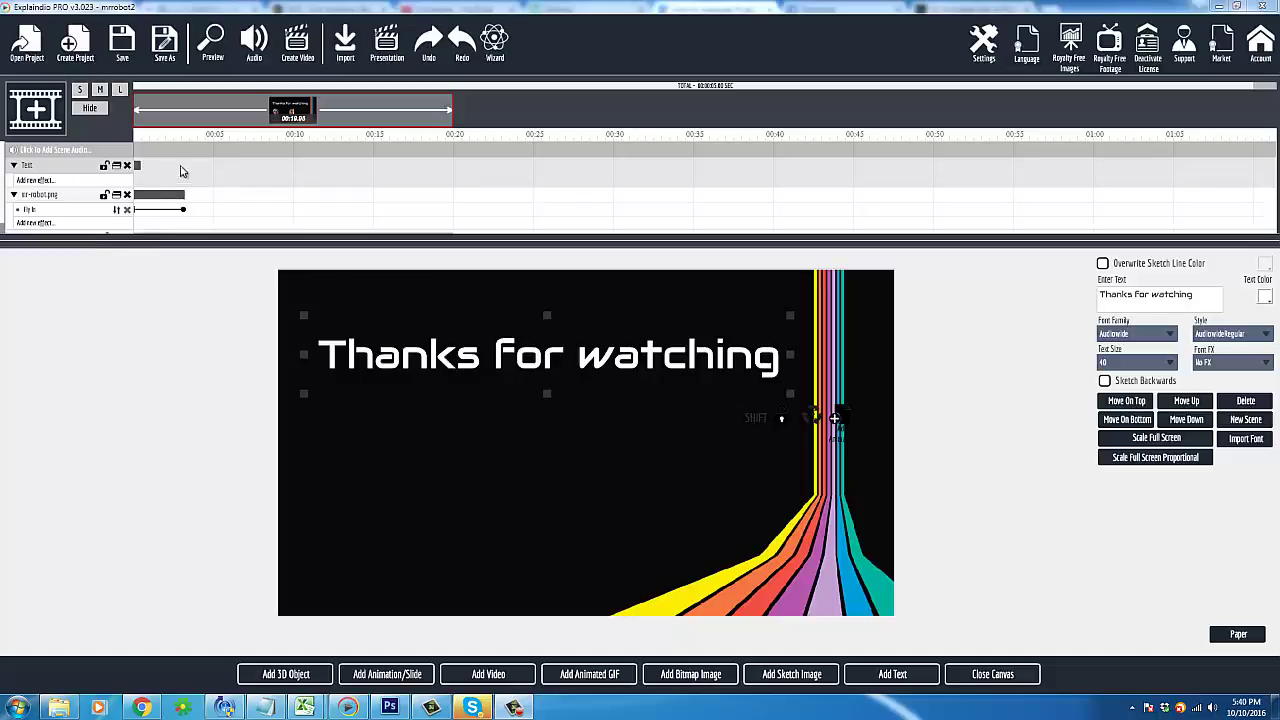
- Set the pause after action of mr-robot.png's Fade Out effect to 78 frames and preview the project
{"action": "left_click_drag", "start_coordinate": [167, 249], "coordinate": [189, 272]}
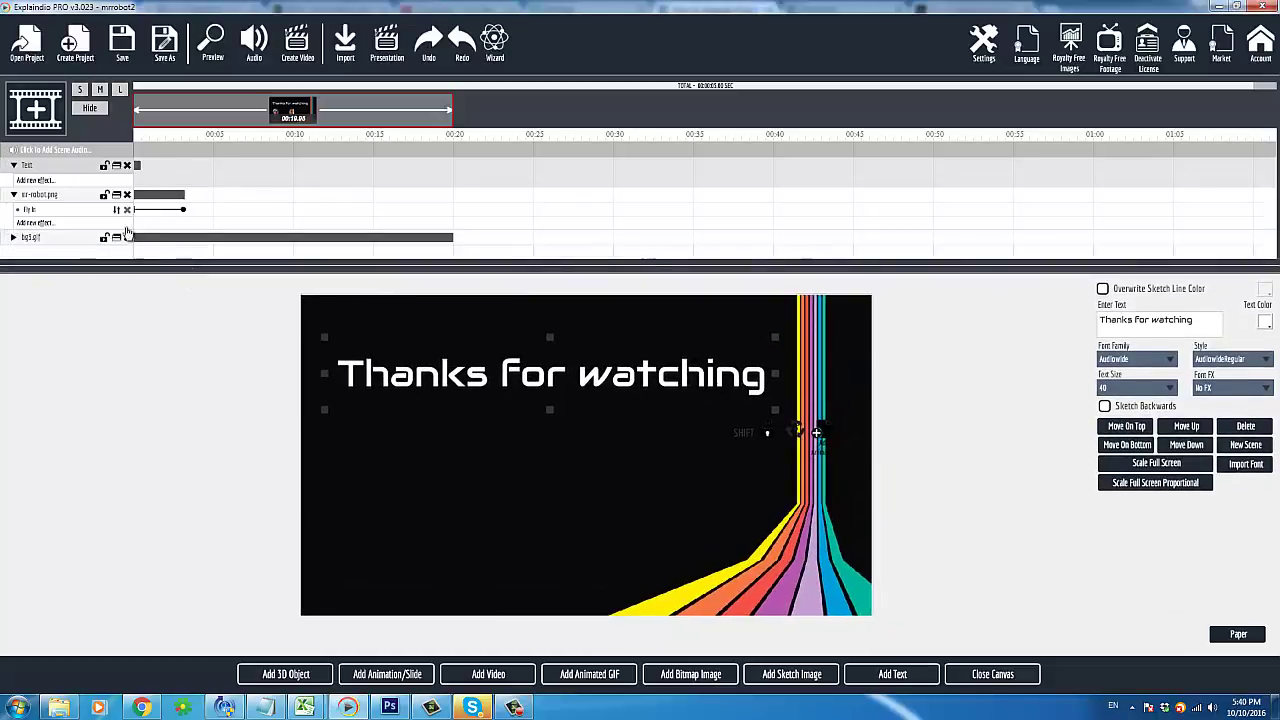
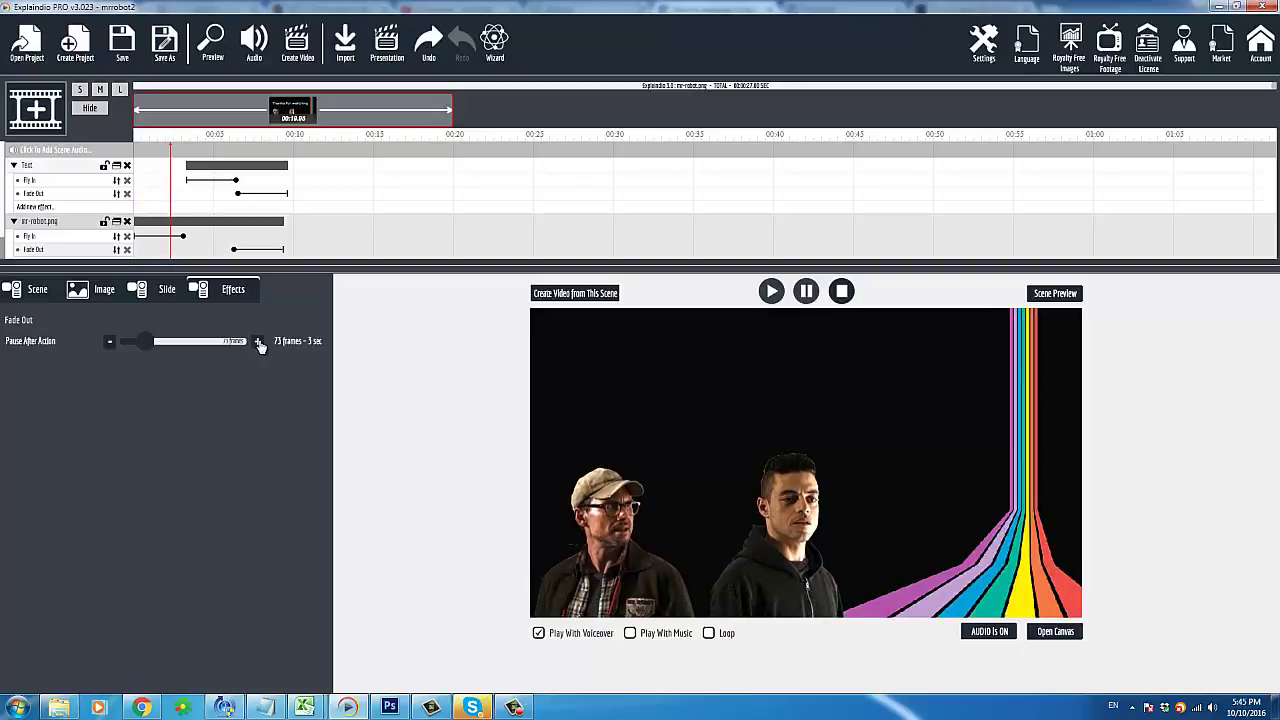
{"action": "left_click", "coordinate": [258, 342]}
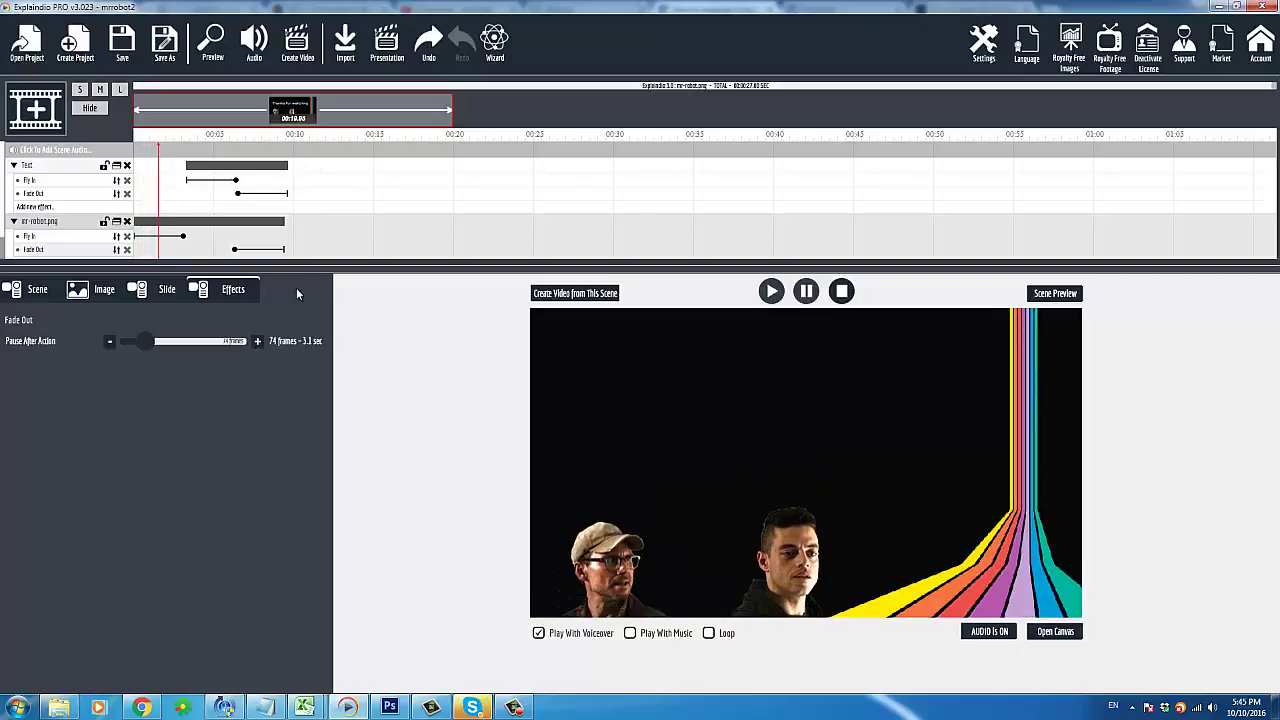
{"action": "left_click", "coordinate": [259, 342]}
{"action": "left_click", "coordinate": [259, 342]}
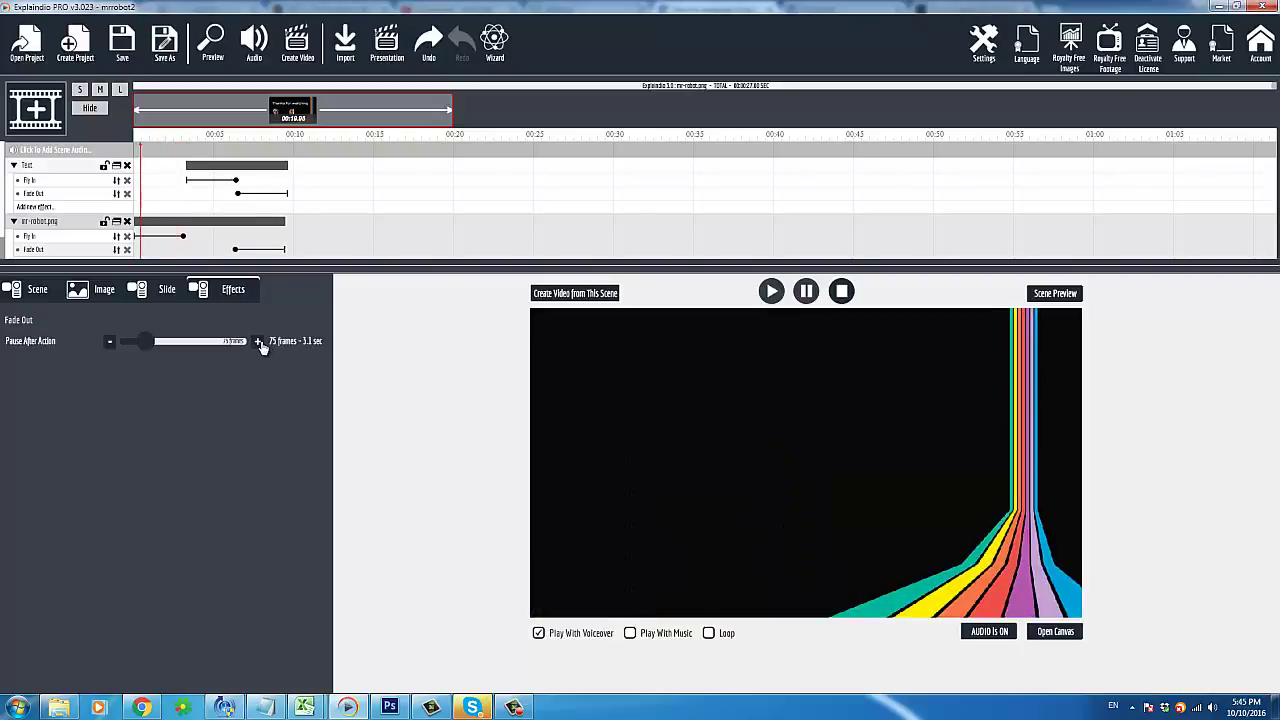
{"action": "left_click", "coordinate": [259, 342]}
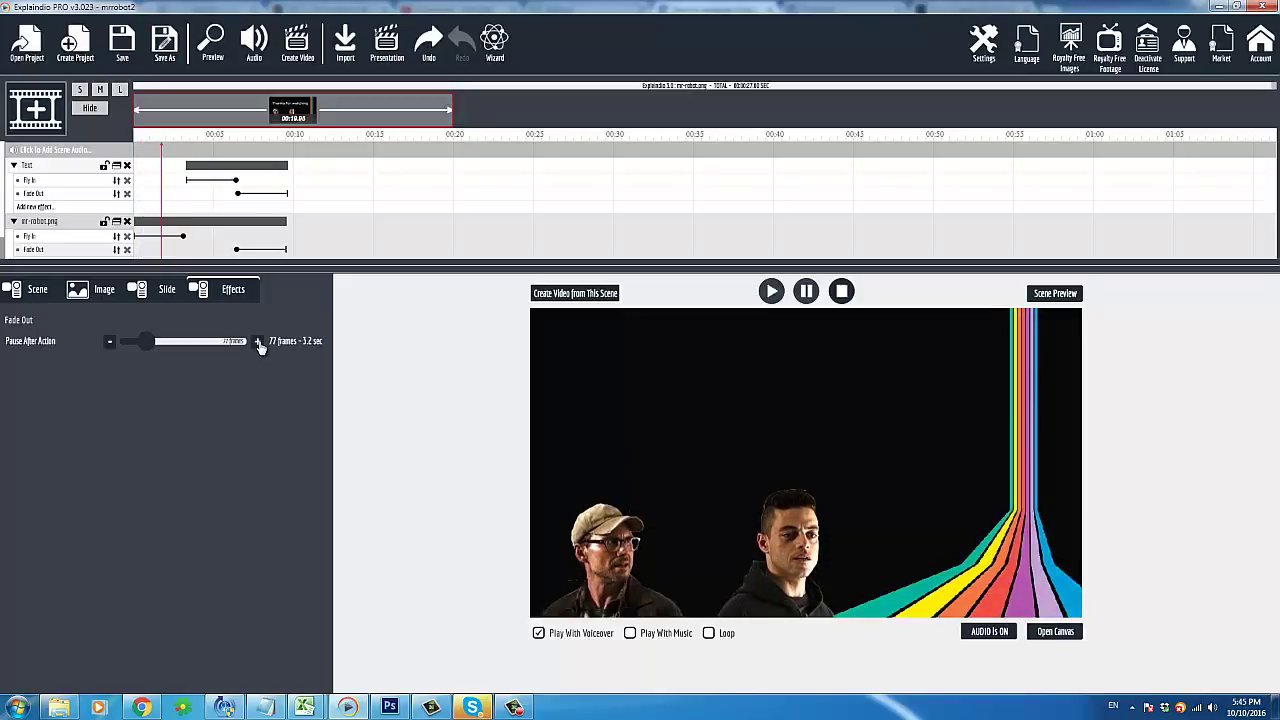
{"action": "left_click", "coordinate": [259, 342]}
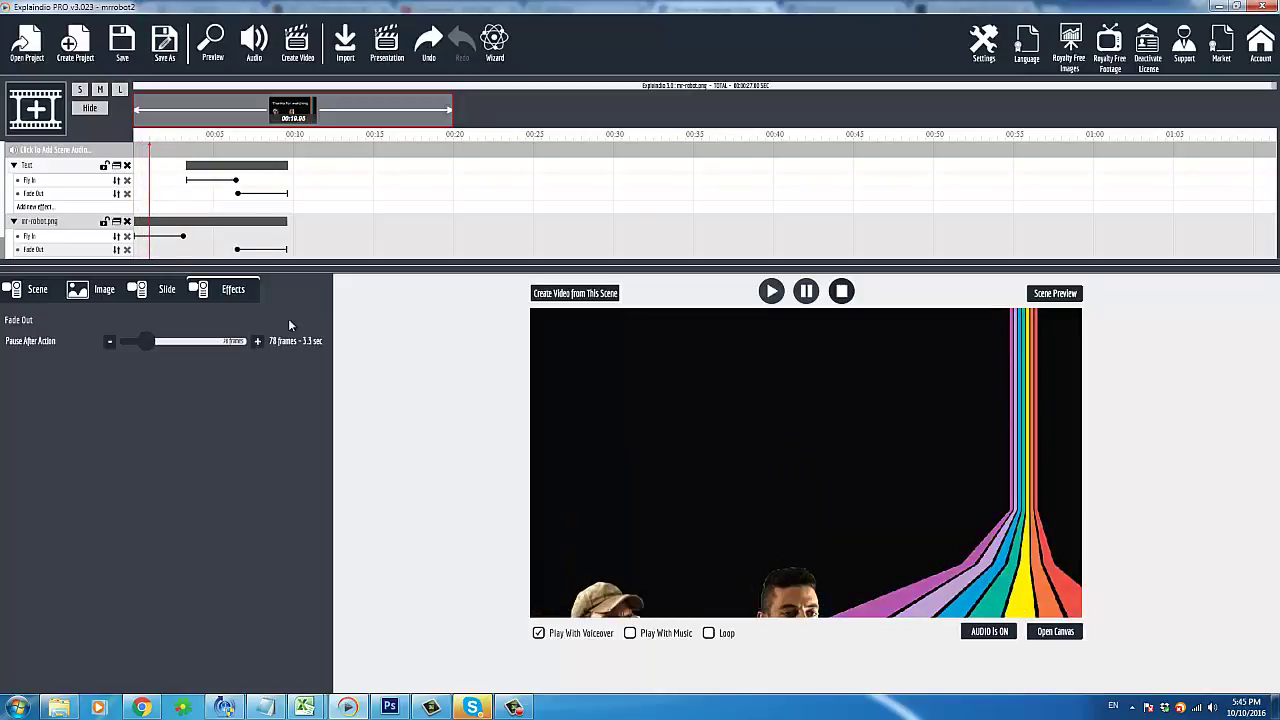
{"action": "left_click", "coordinate": [212, 42]}
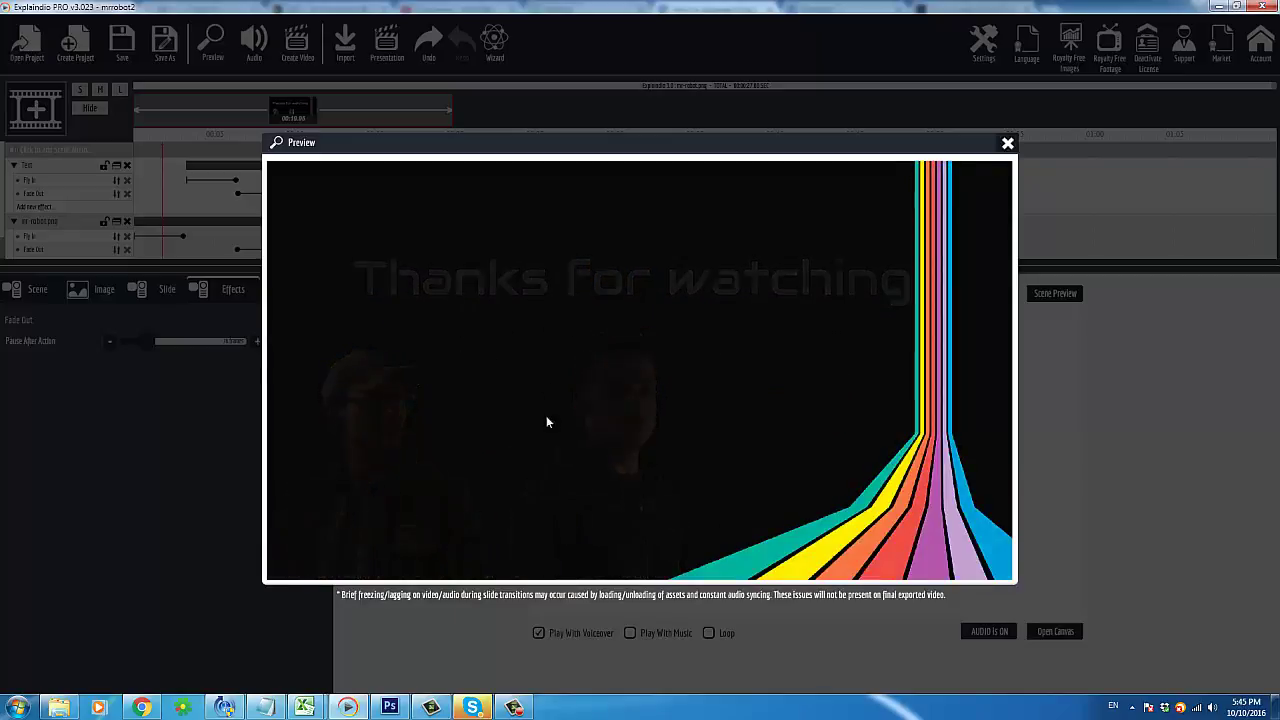
{"action": "left_click", "coordinate": [1008, 145]}
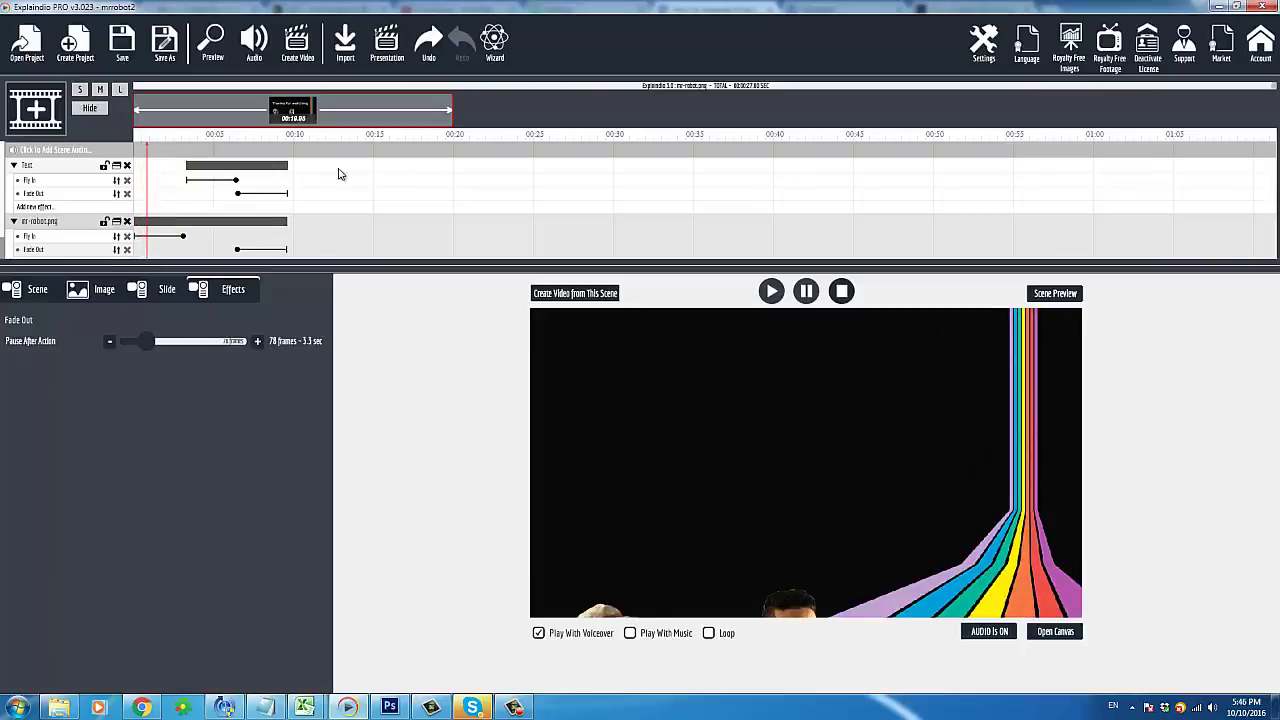
- Set the text's Fly In direction to downward and move the text slightly up and to the left on the canvas
{"action": "left_click", "coordinate": [40, 181]}
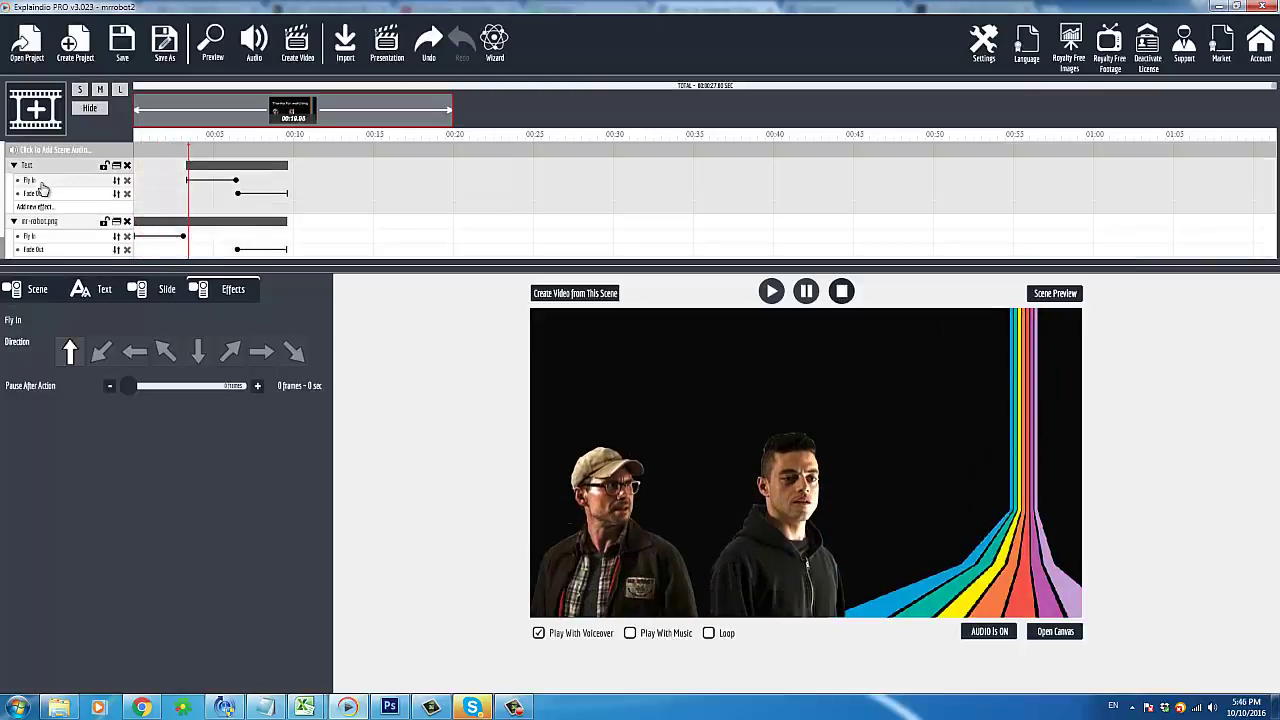
{"action": "left_click", "coordinate": [203, 357]}
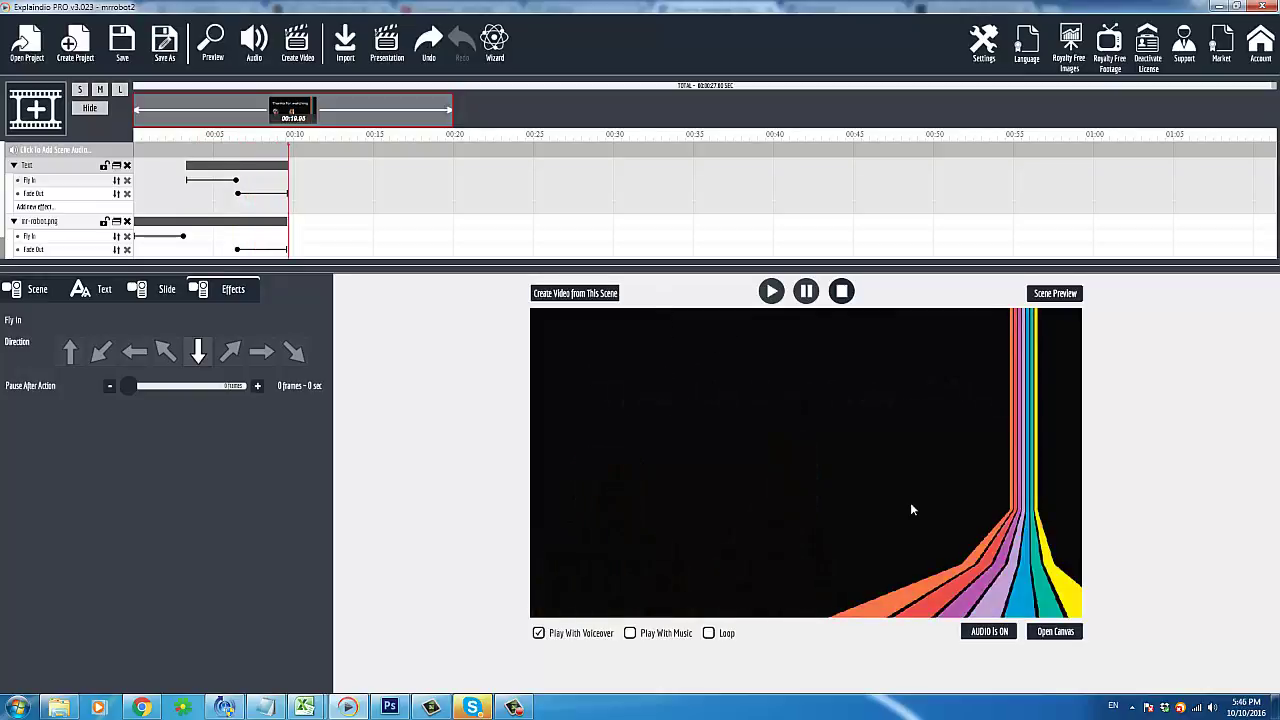
{"action": "left_click", "coordinate": [1054, 634]}
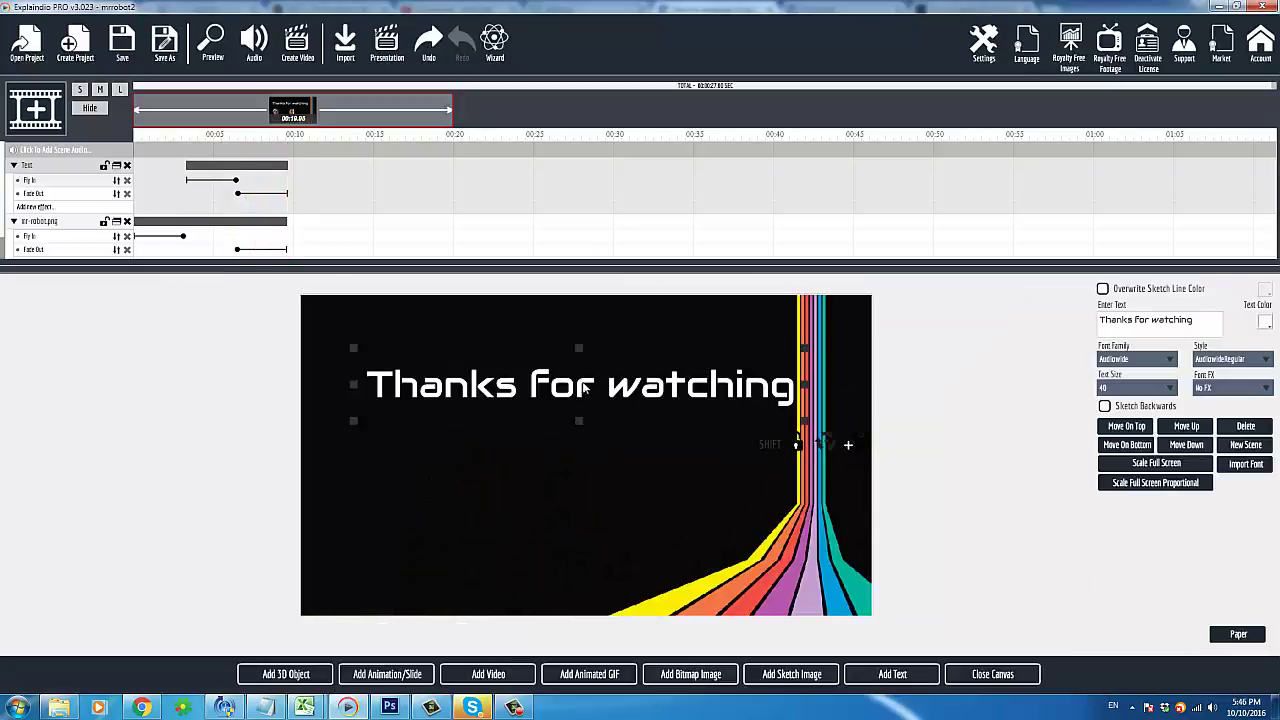
{"action": "left_click_drag", "start_coordinate": [583, 388], "coordinate": [557, 364]}
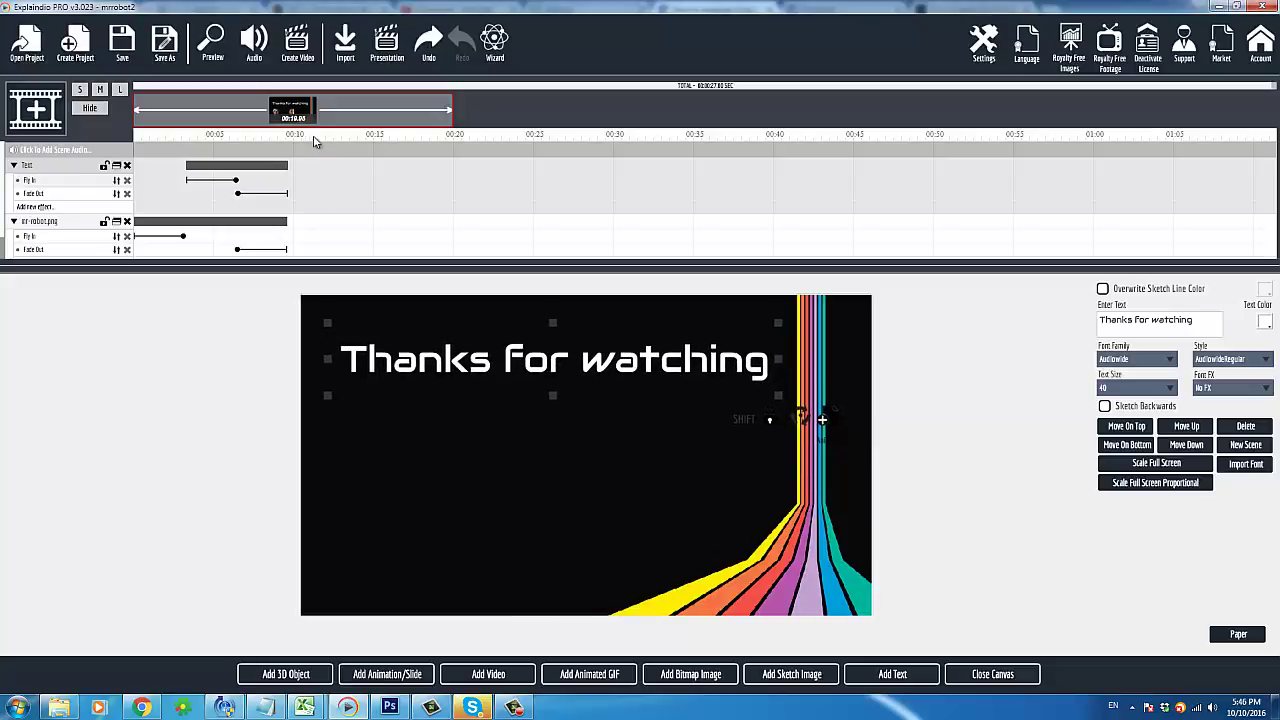
- Preview the project again and save the active project without the zip archive
{"action": "left_click", "coordinate": [208, 52]}
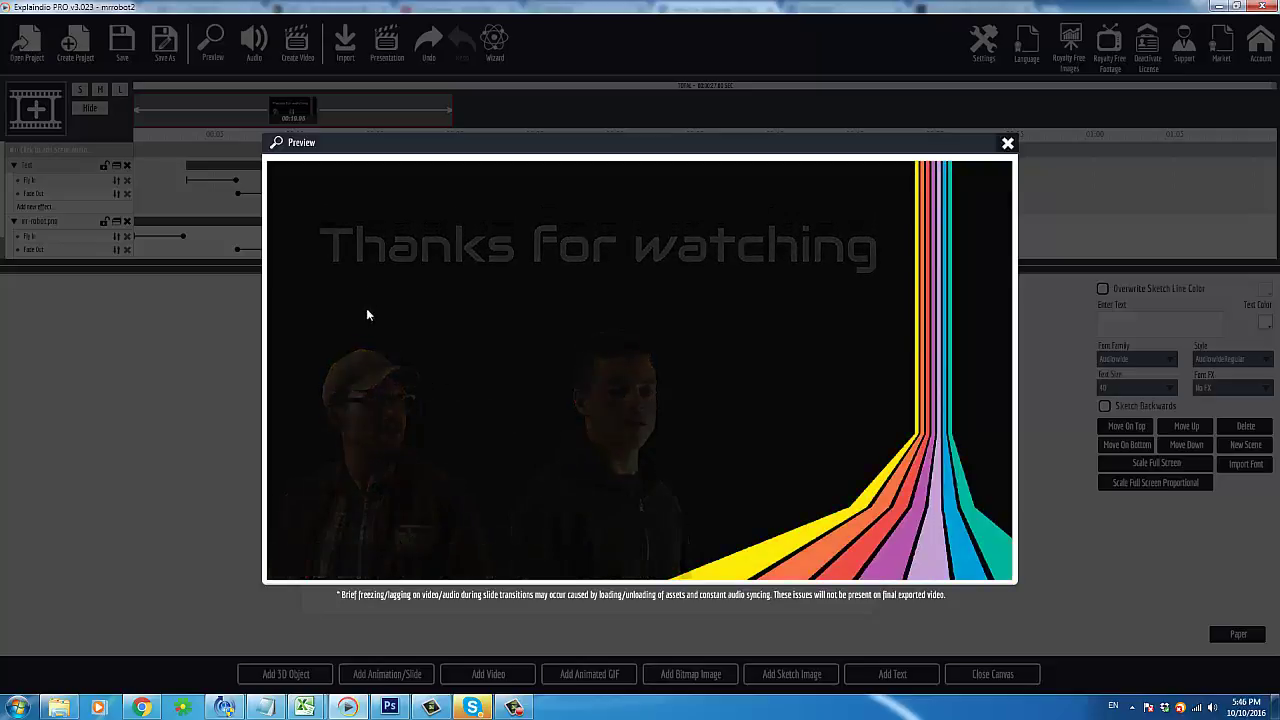
{"action": "left_click", "coordinate": [1007, 145]}
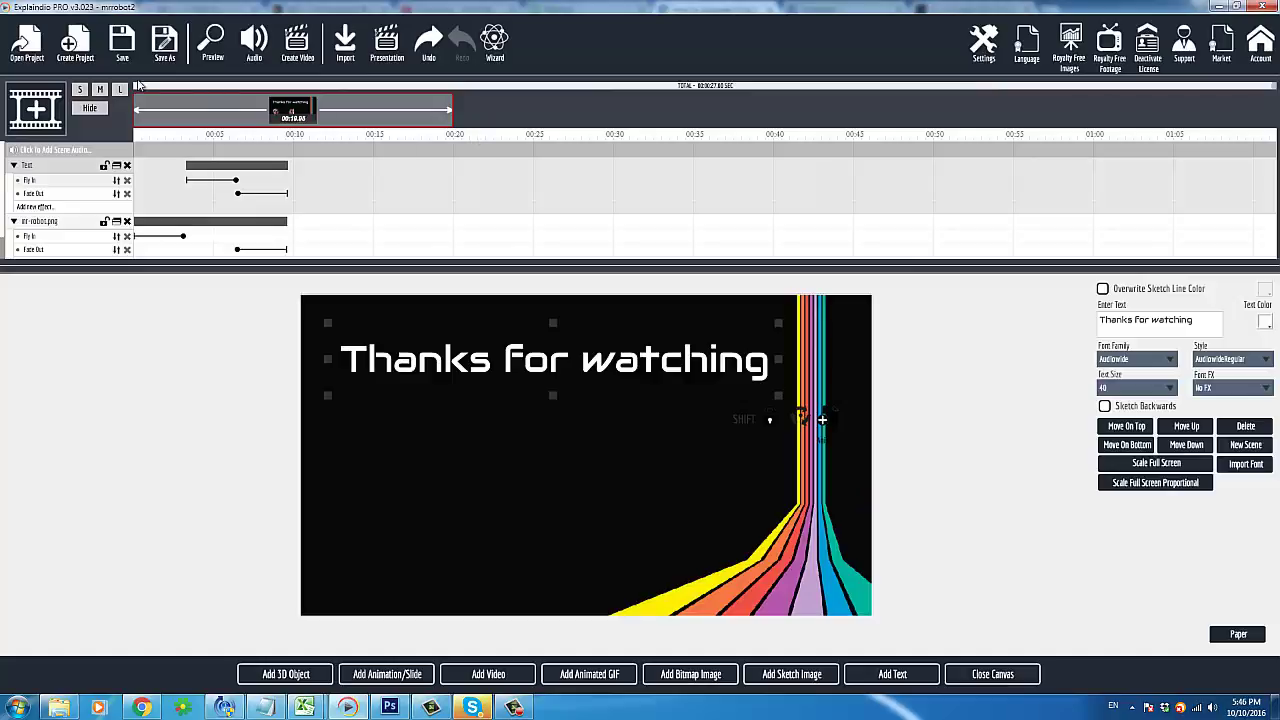
{"action": "left_click", "coordinate": [121, 48]}
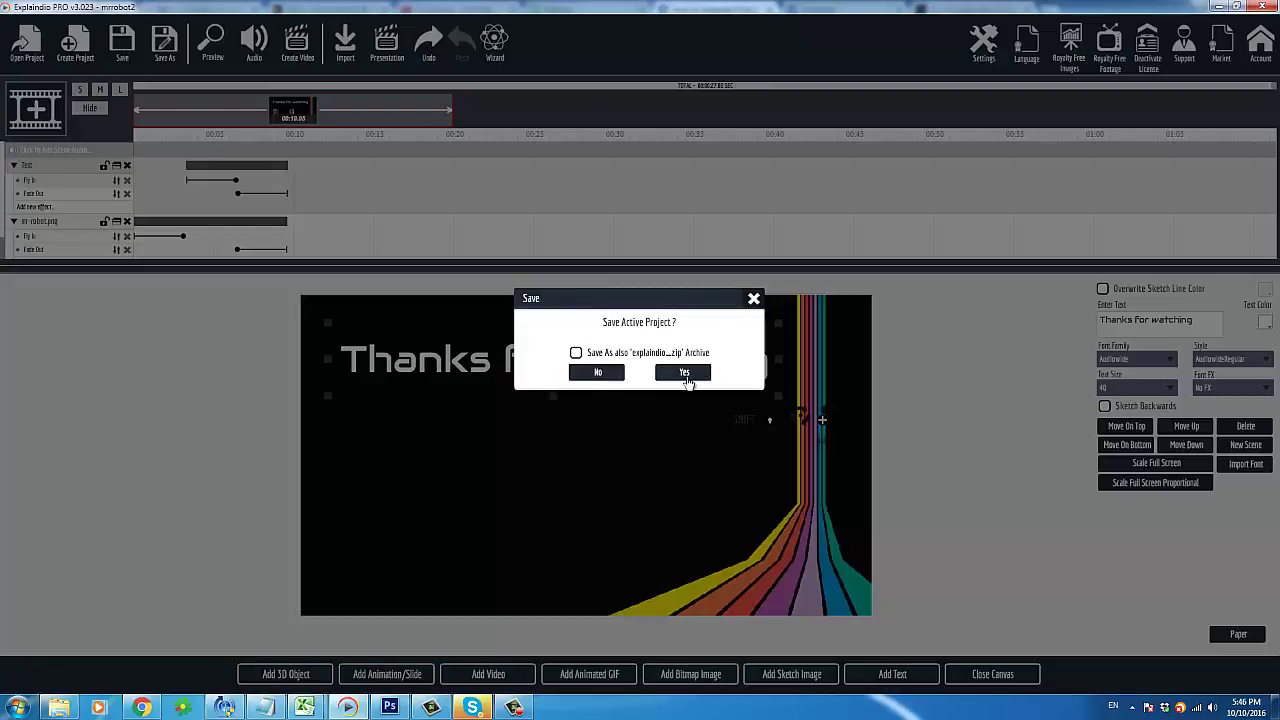
{"action": "left_click", "coordinate": [684, 372]}
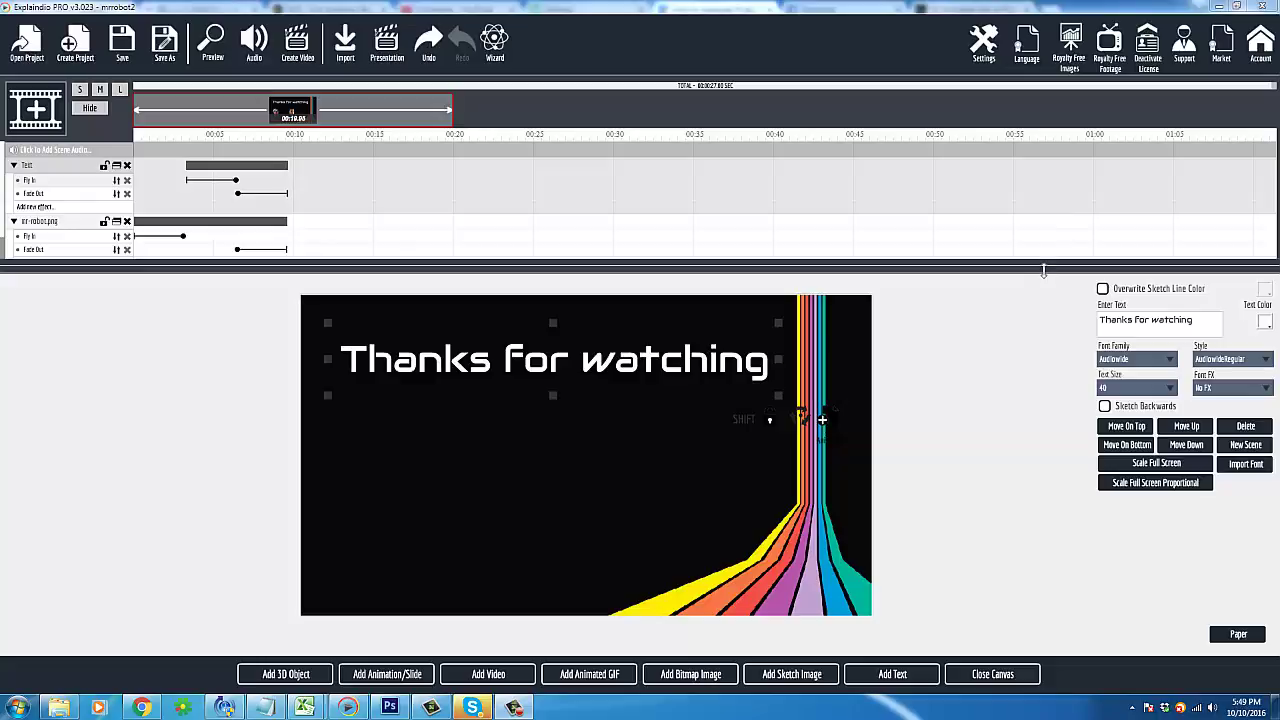
- Close the canvas and open the animated GIF settings of the background layer
{"action": "left_click_drag", "start_coordinate": [1043, 270], "coordinate": [1034, 310]}
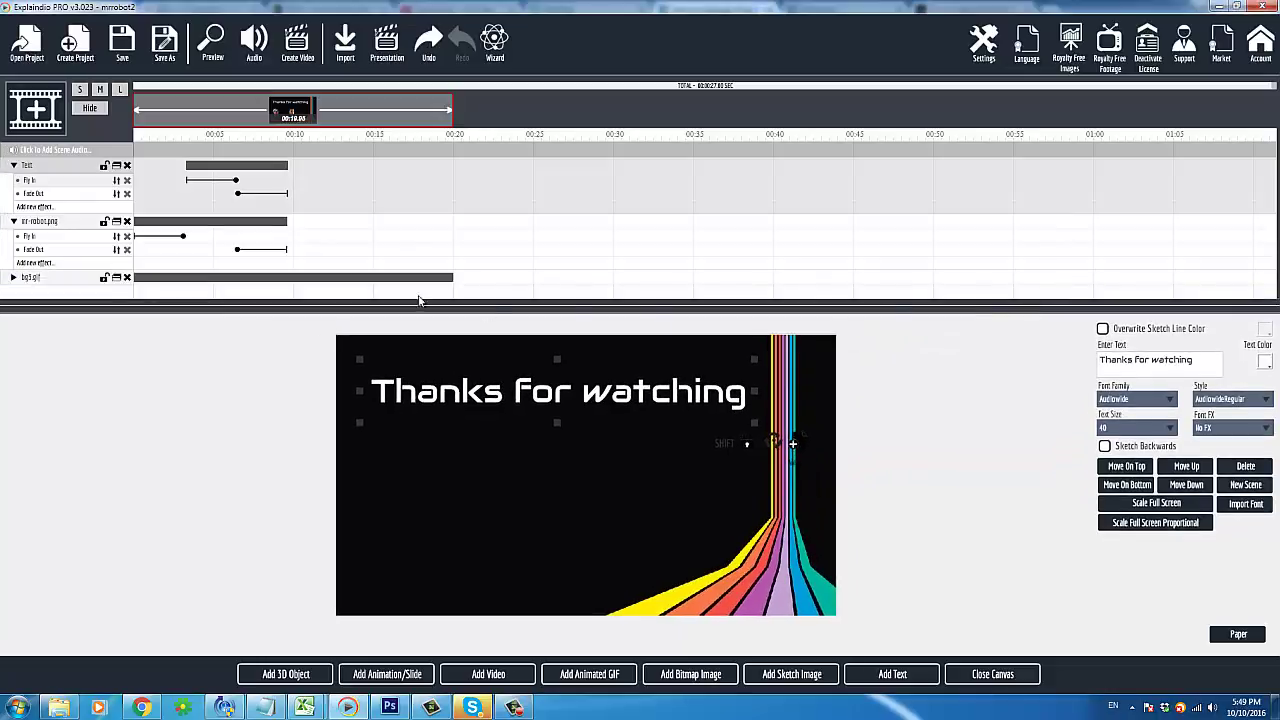
{"action": "left_click", "coordinate": [1000, 676]}
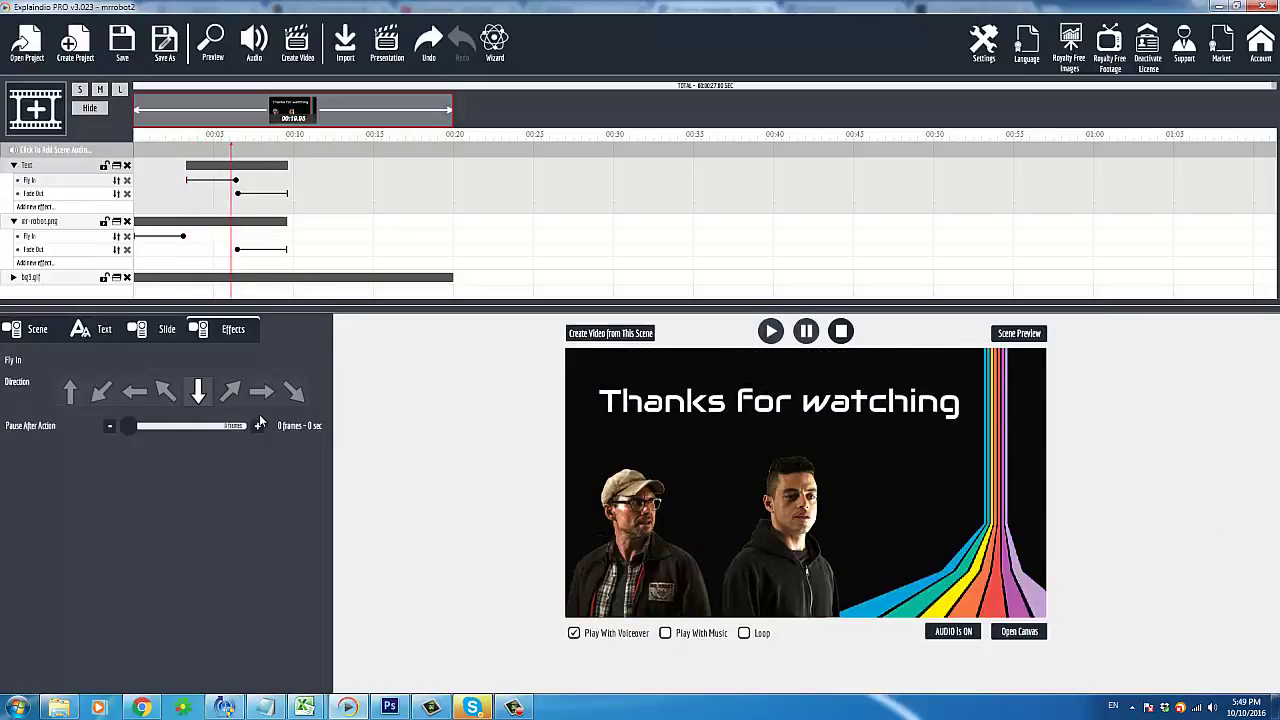
{"action": "left_click", "coordinate": [58, 278]}
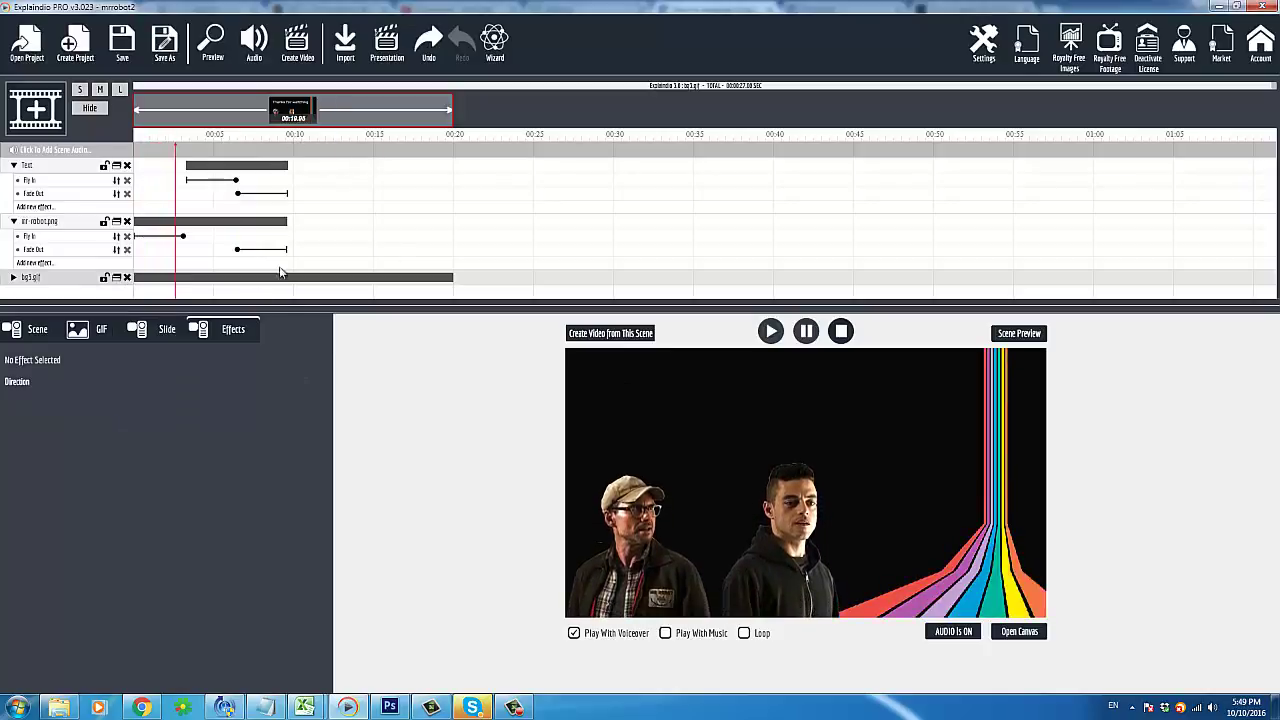
{"action": "left_click", "coordinate": [167, 330]}
{"action": "left_click", "coordinate": [230, 329]}
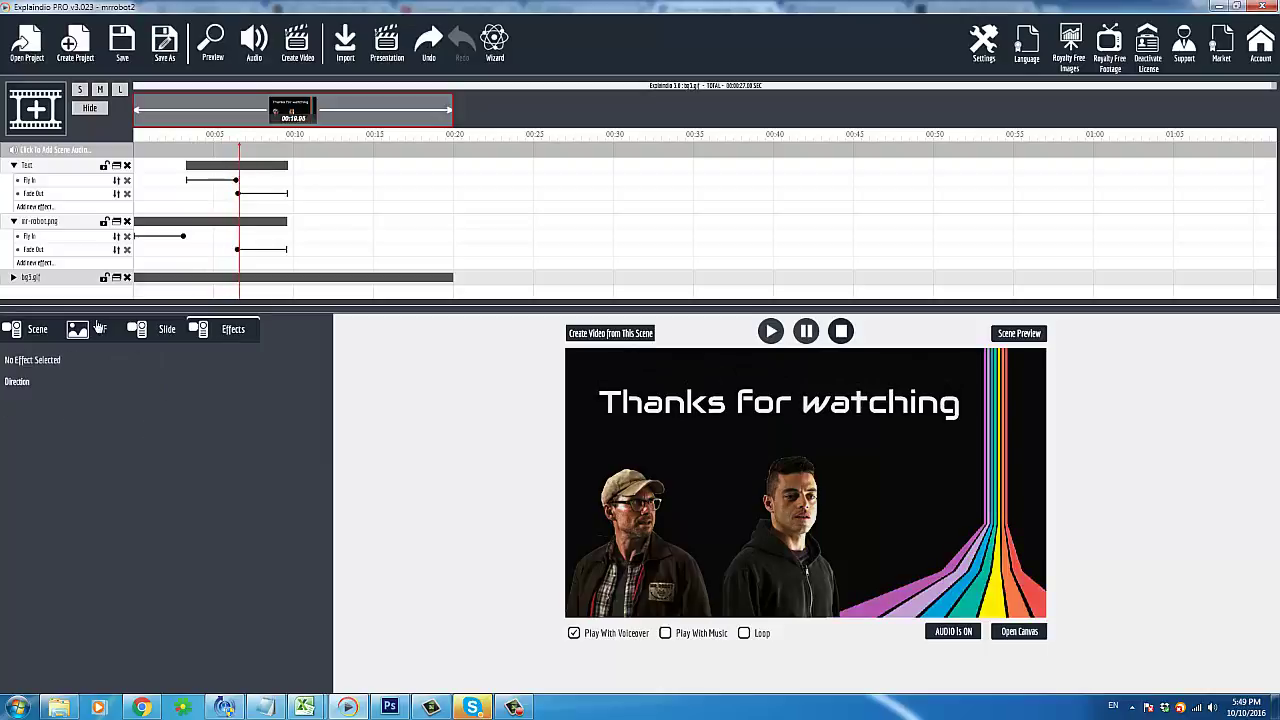
{"action": "left_click", "coordinate": [92, 329]}
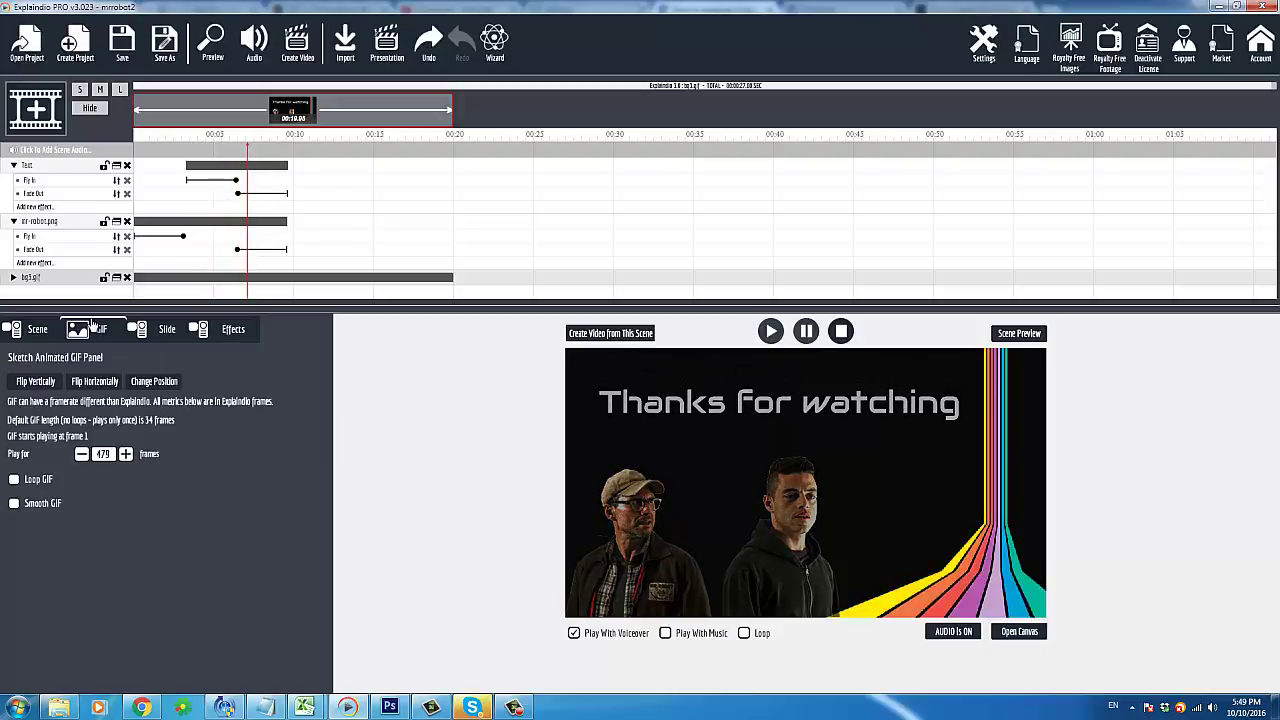
- Set the bg3.gif background to play for 231 frames and save the active project without the zip archive
{"action": "left_click", "coordinate": [81, 455]}
{"action": "left_click", "coordinate": [81, 455]}
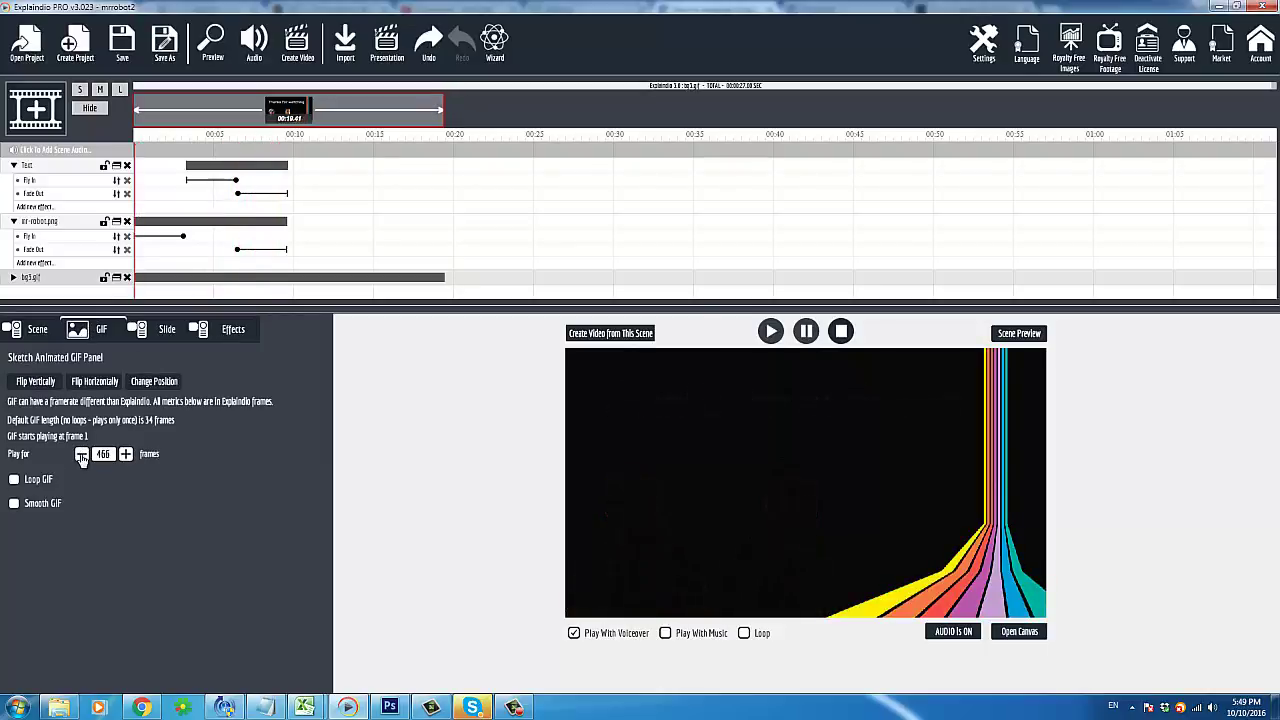
{"action": "left_click", "coordinate": [81, 455]}
{"action": "left_click", "coordinate": [81, 455]}
{"action": "left_click", "coordinate": [81, 455]}
{"action": "left_click", "coordinate": [81, 455]}
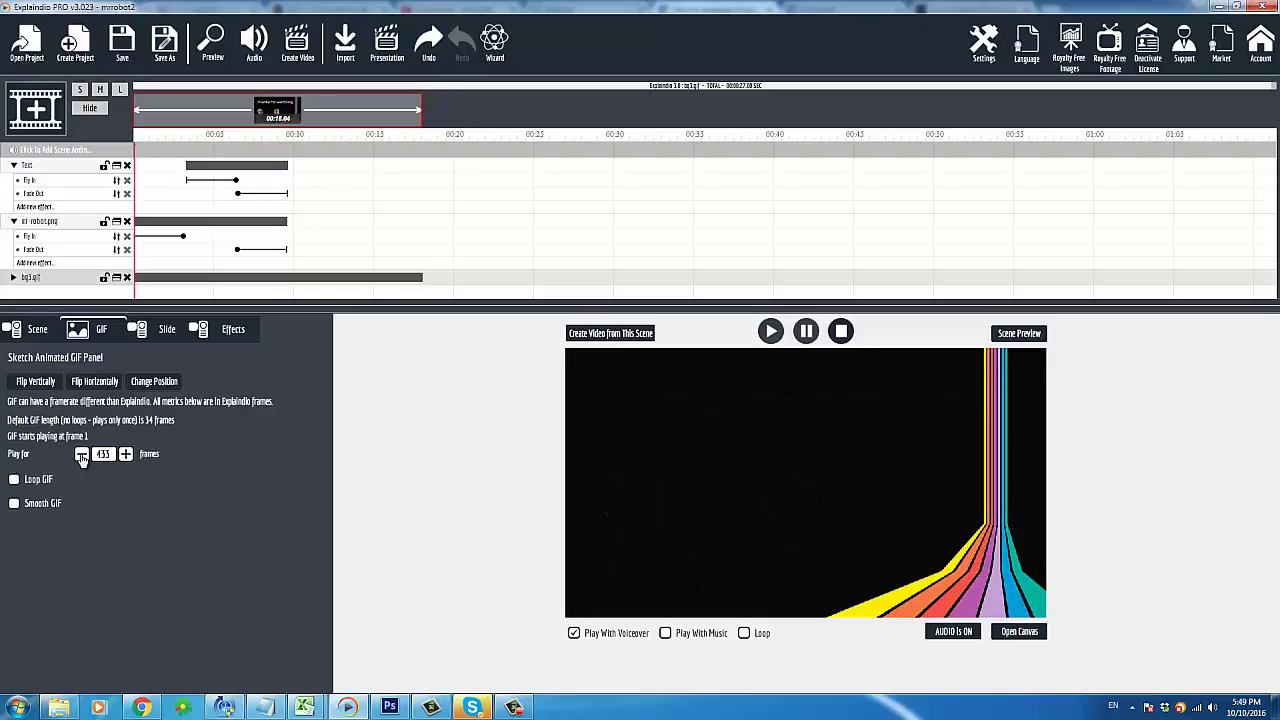
{"action": "left_click", "coordinate": [81, 455]}
{"action": "left_click", "coordinate": [81, 455]}
{"action": "left_click", "coordinate": [81, 455]}
{"action": "left_click", "coordinate": [81, 455]}
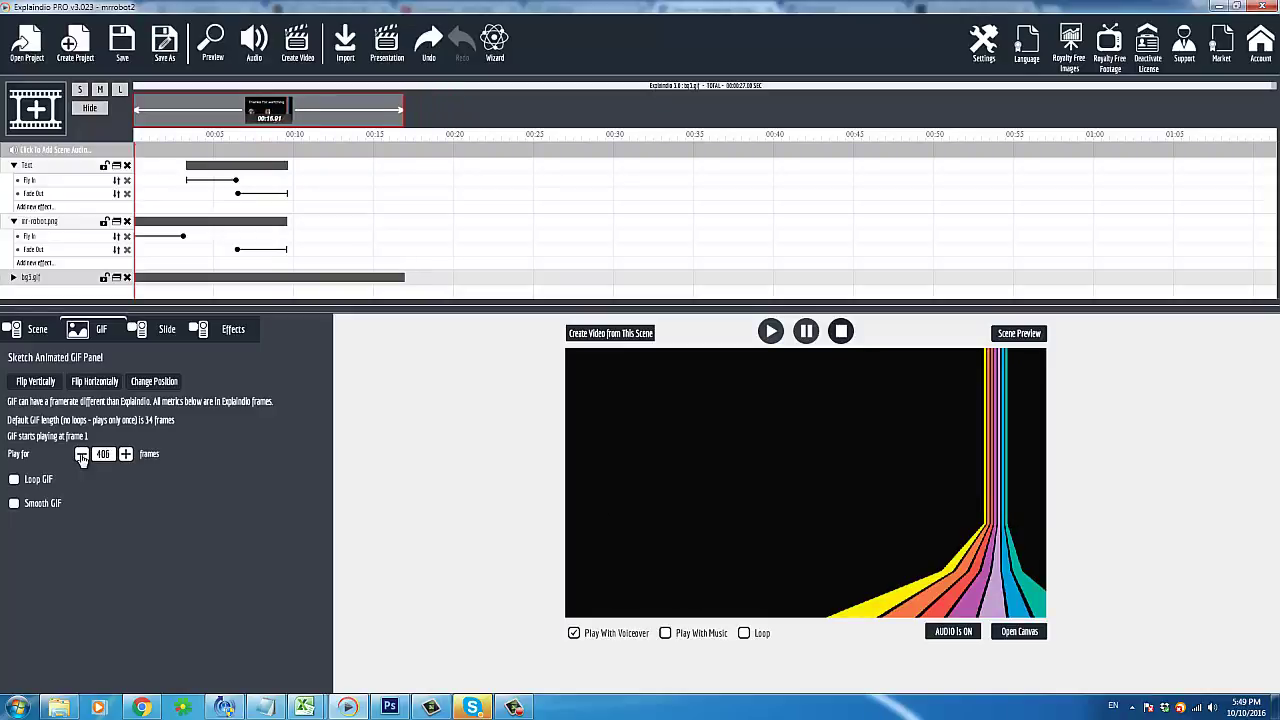
{"action": "left_click", "coordinate": [81, 455]}
{"action": "left_click", "coordinate": [81, 455]}
{"action": "left_click", "coordinate": [81, 455]}
{"action": "left_click", "coordinate": [81, 455]}
{"action": "left_click", "coordinate": [81, 455]}
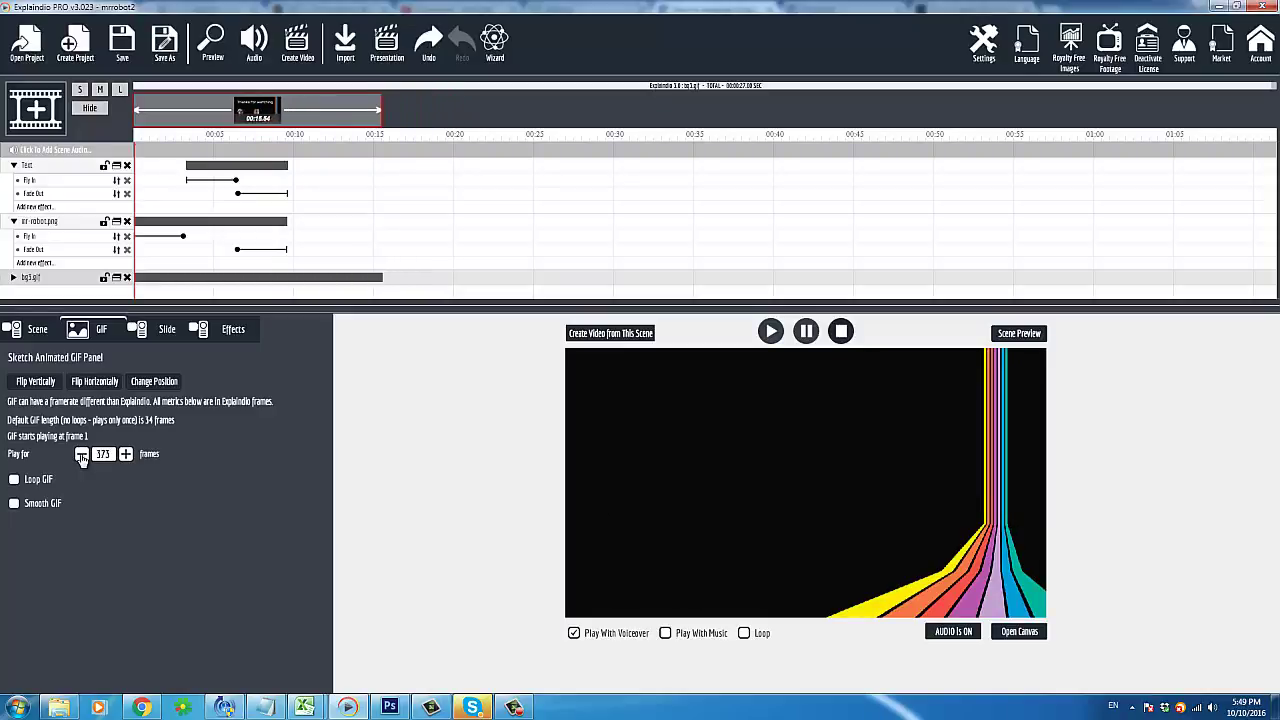
{"action": "left_click", "coordinate": [81, 455]}
{"action": "left_click", "coordinate": [81, 455]}
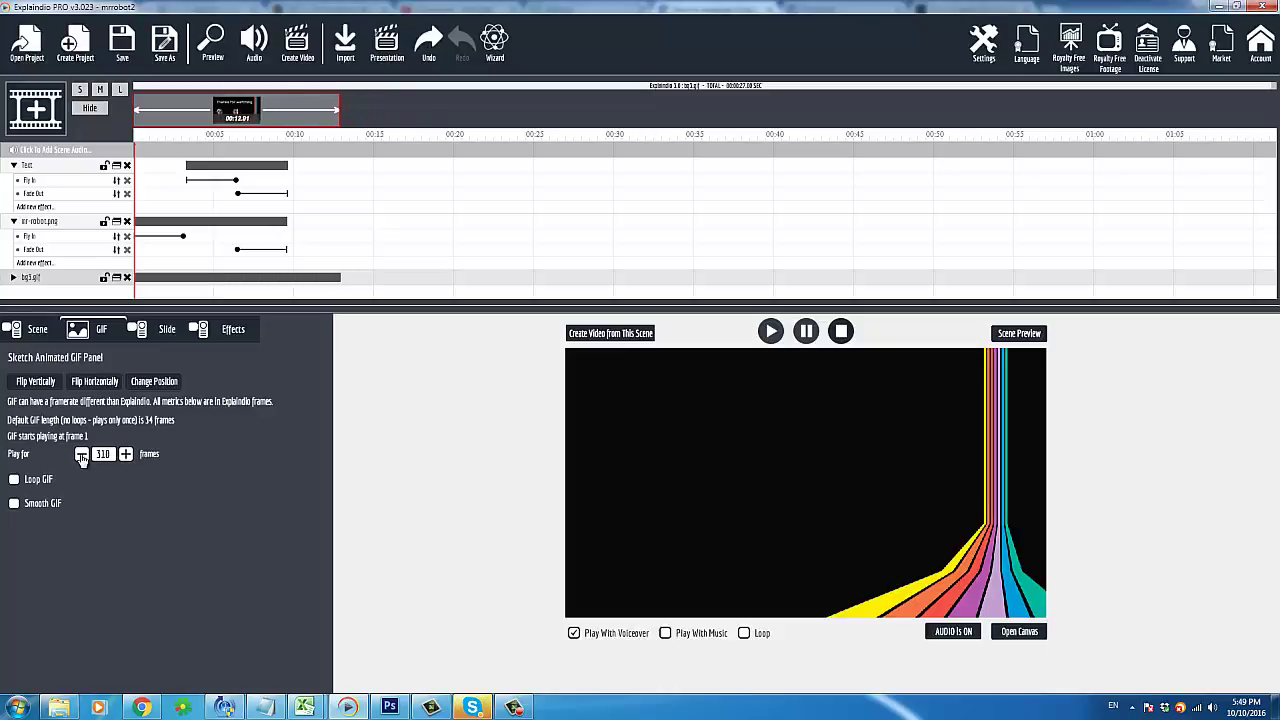
{"action": "left_click", "coordinate": [81, 455]}
{"action": "left_click", "coordinate": [81, 455]}
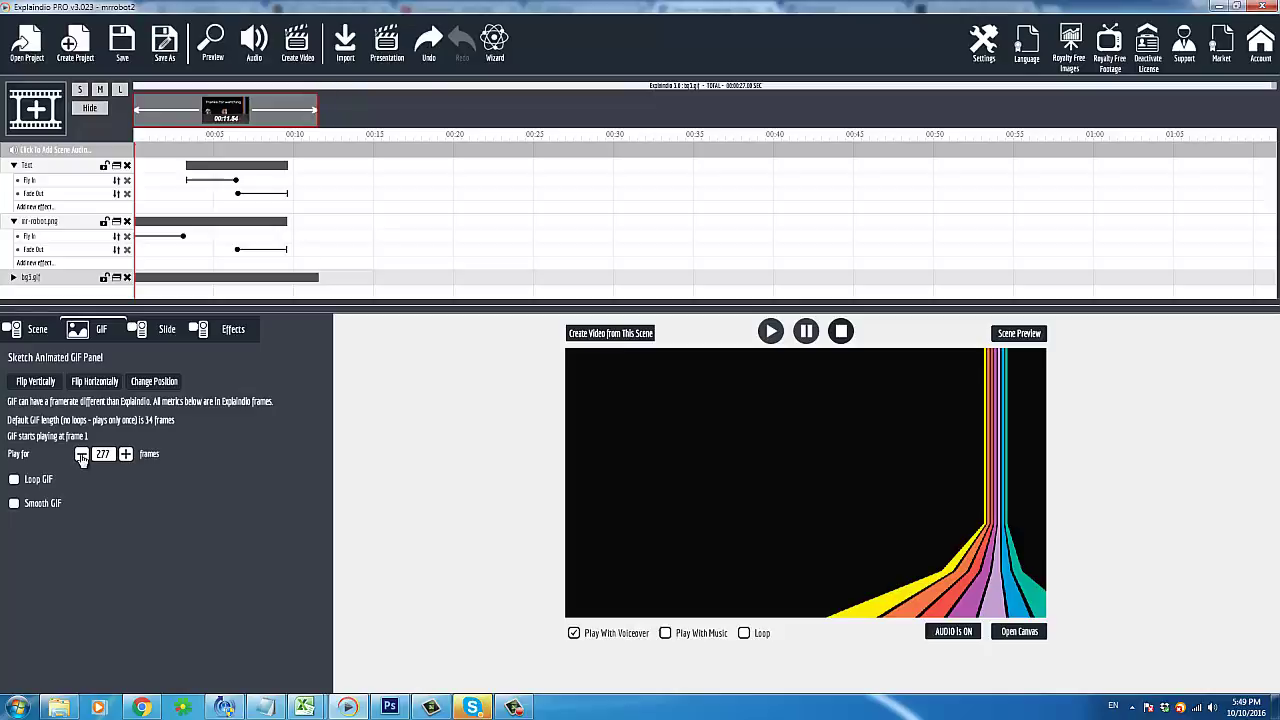
{"action": "left_click", "coordinate": [81, 455]}
{"action": "left_click", "coordinate": [81, 455]}
{"action": "left_click", "coordinate": [81, 455]}
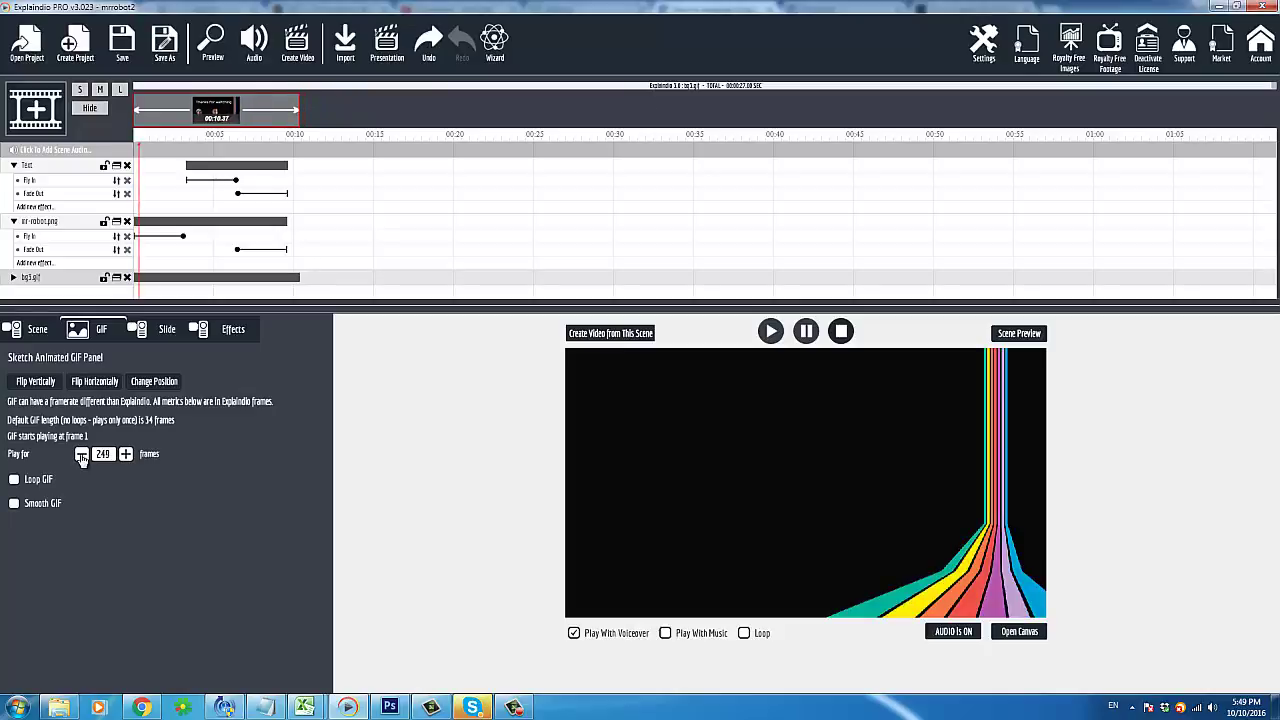
{"action": "left_click", "coordinate": [81, 455]}
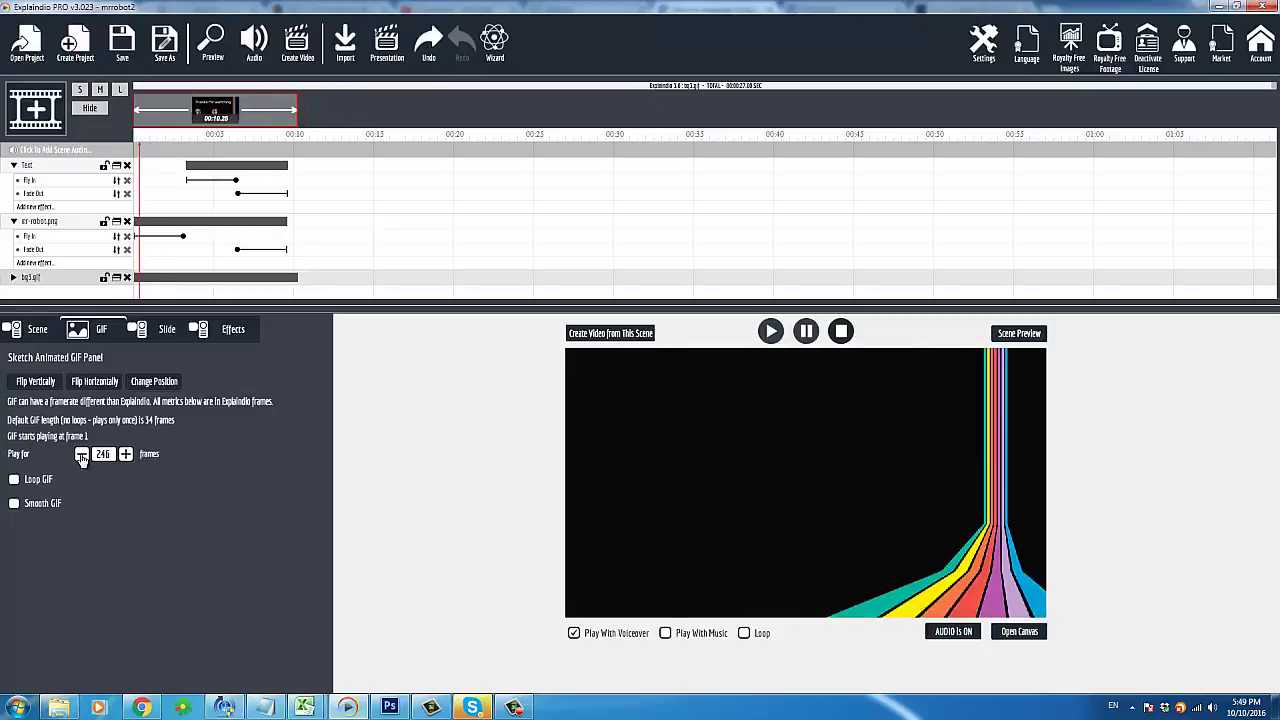
{"action": "left_click", "coordinate": [81, 455]}
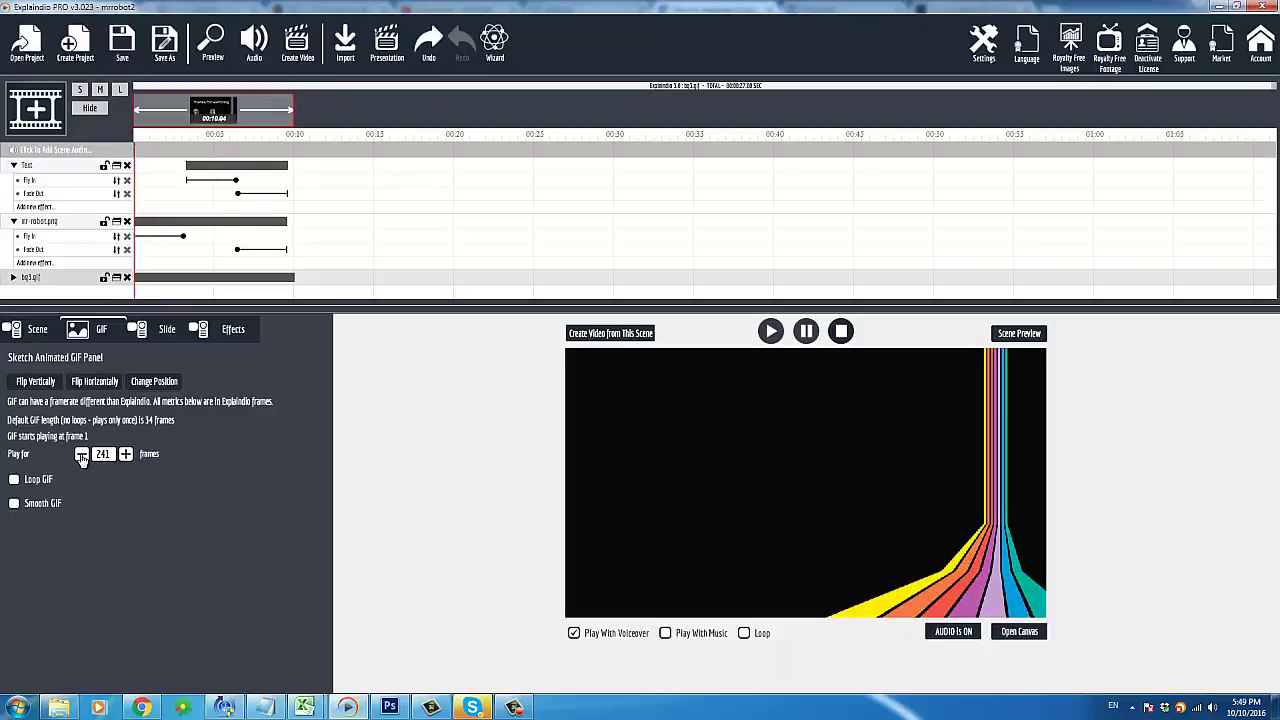
{"action": "left_click", "coordinate": [81, 455]}
{"action": "left_click", "coordinate": [81, 455]}
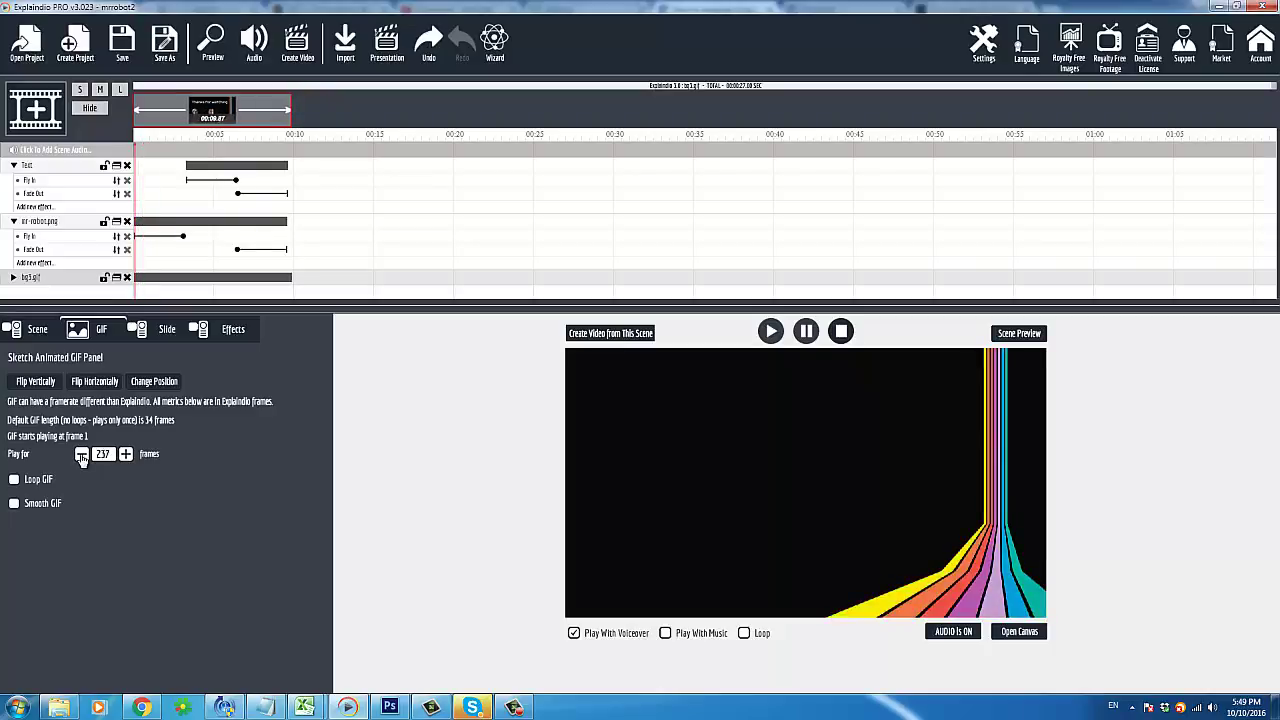
{"action": "left_click", "coordinate": [81, 455]}
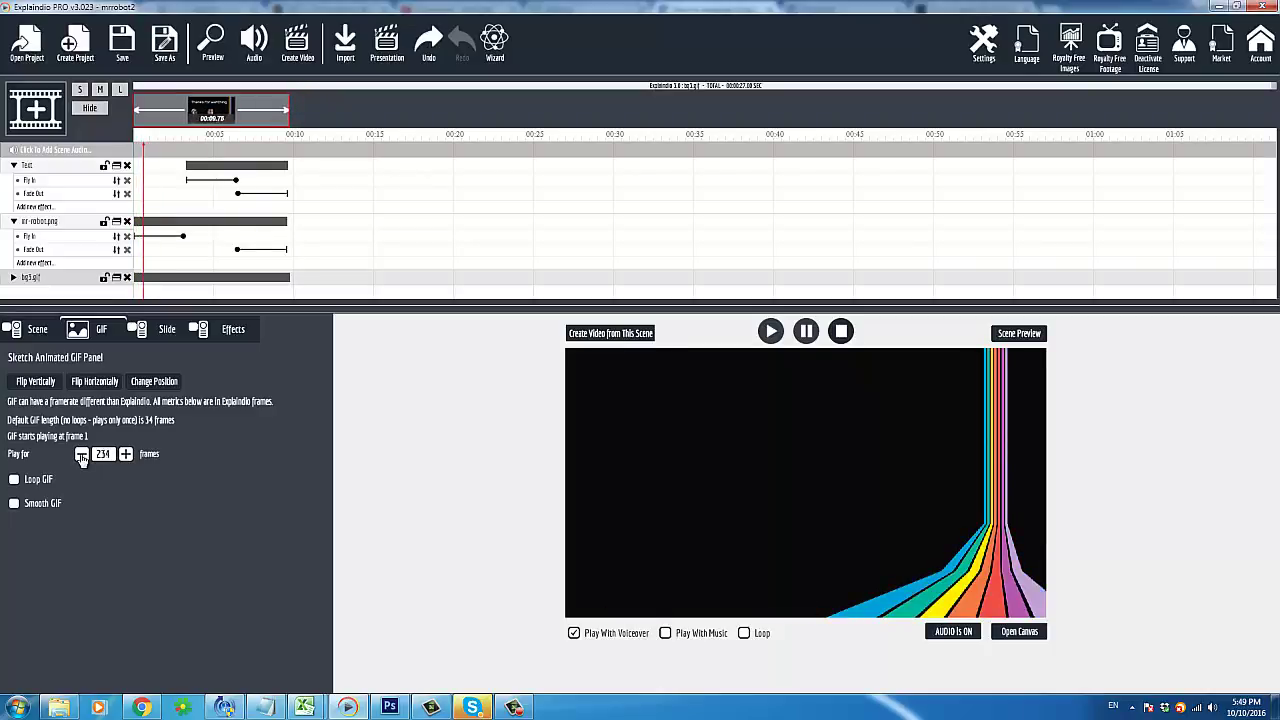
{"action": "left_click", "coordinate": [81, 455]}
{"action": "left_click", "coordinate": [81, 455]}
{"action": "left_click", "coordinate": [81, 455]}
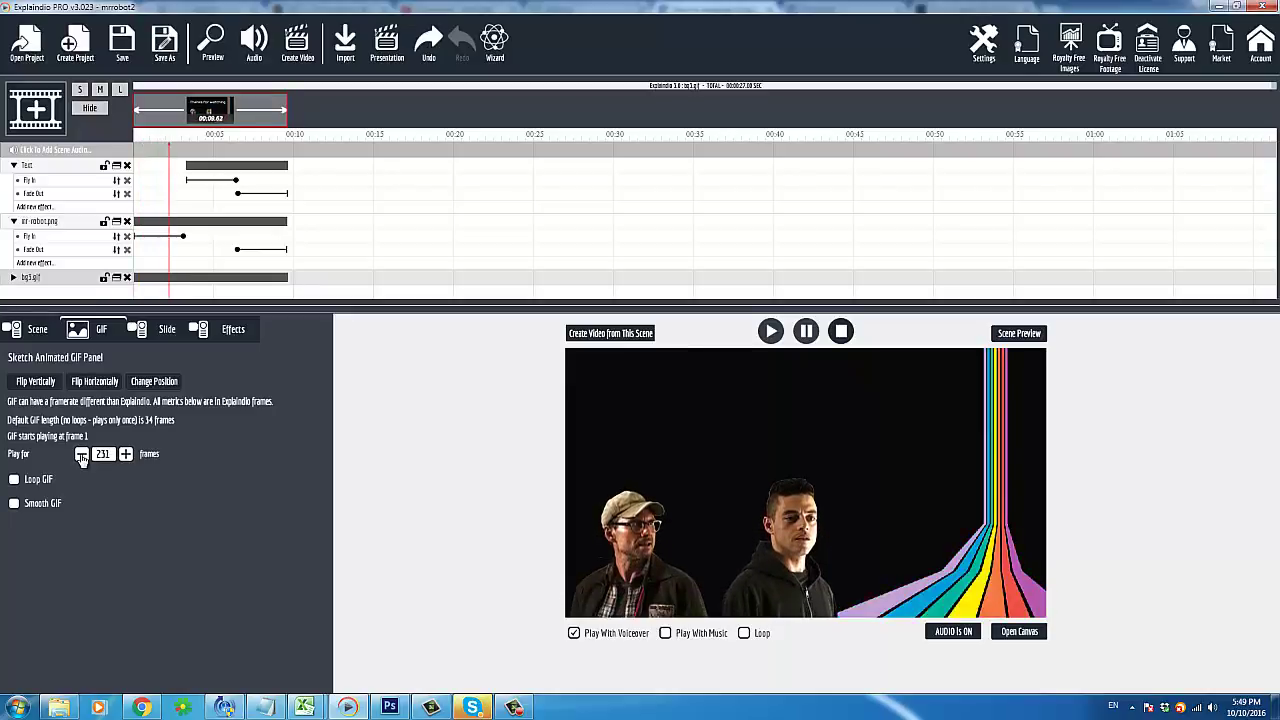
{"action": "left_click", "coordinate": [112, 52]}
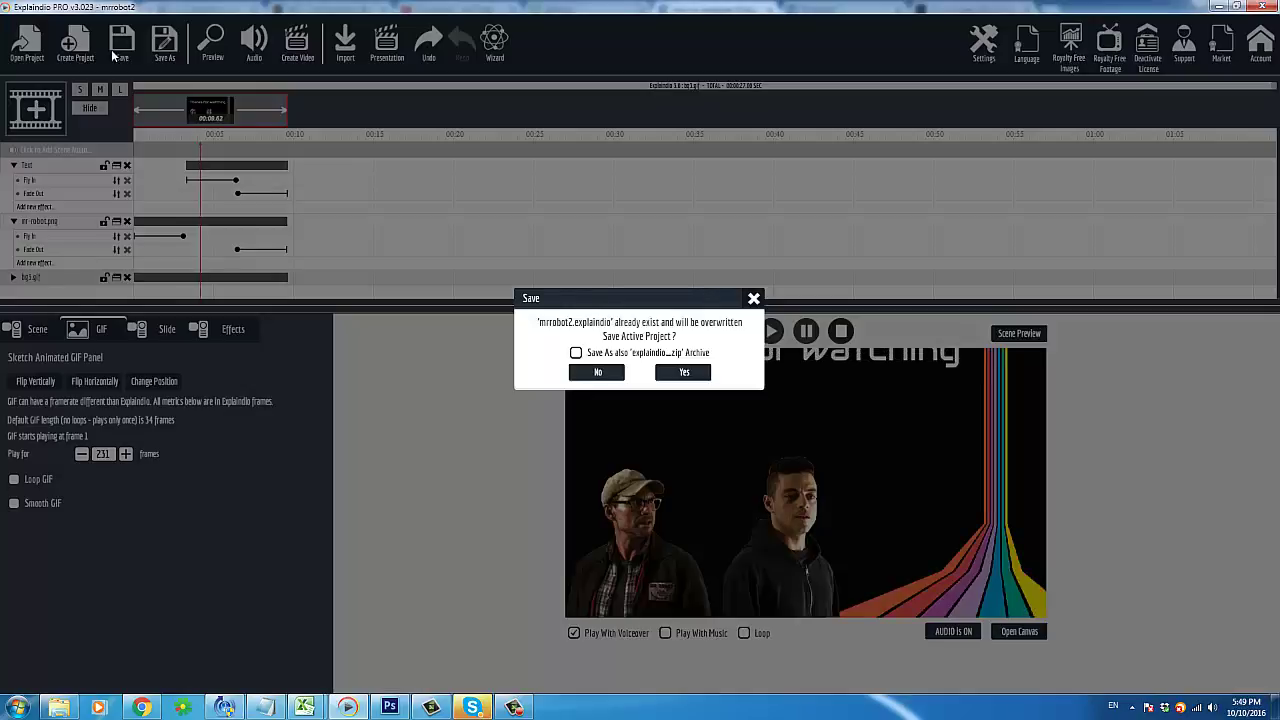
{"action": "left_click", "coordinate": [684, 372]}
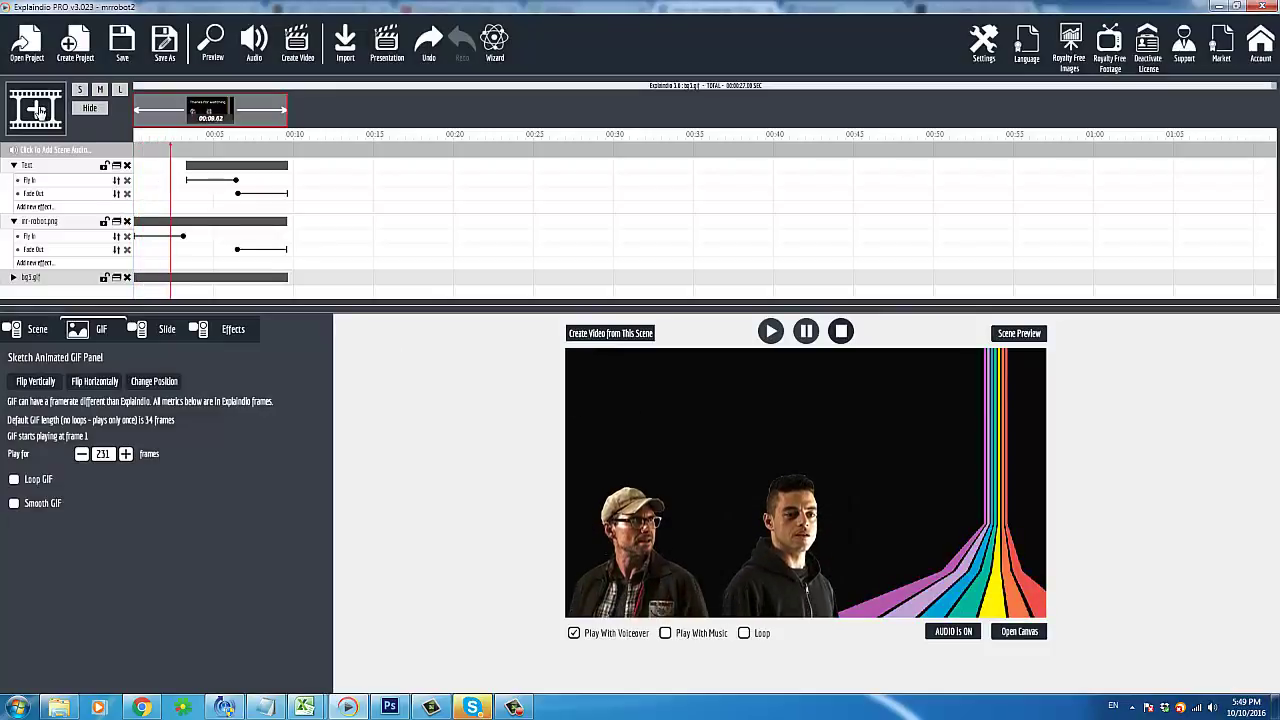
- Create a new scene and collapse the effect lists of the Text and mr-robot.png layers
{"action": "left_click", "coordinate": [39, 113]}
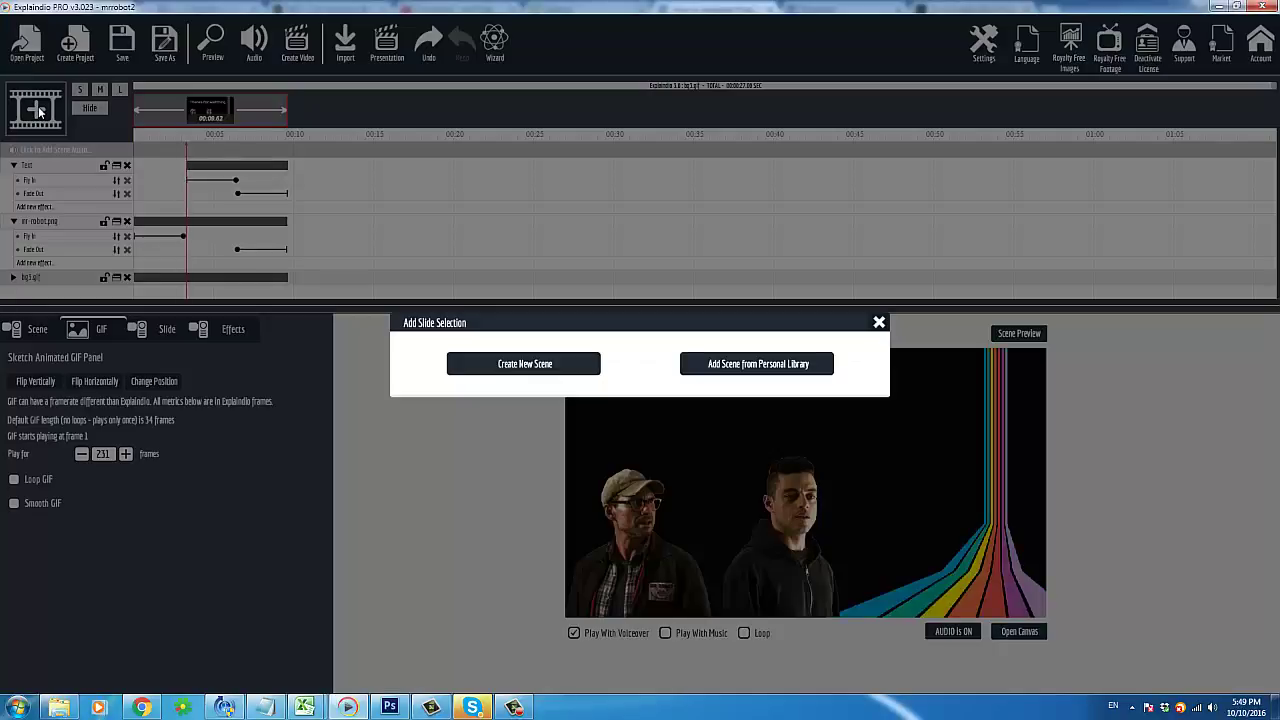
{"action": "left_click", "coordinate": [525, 373]}
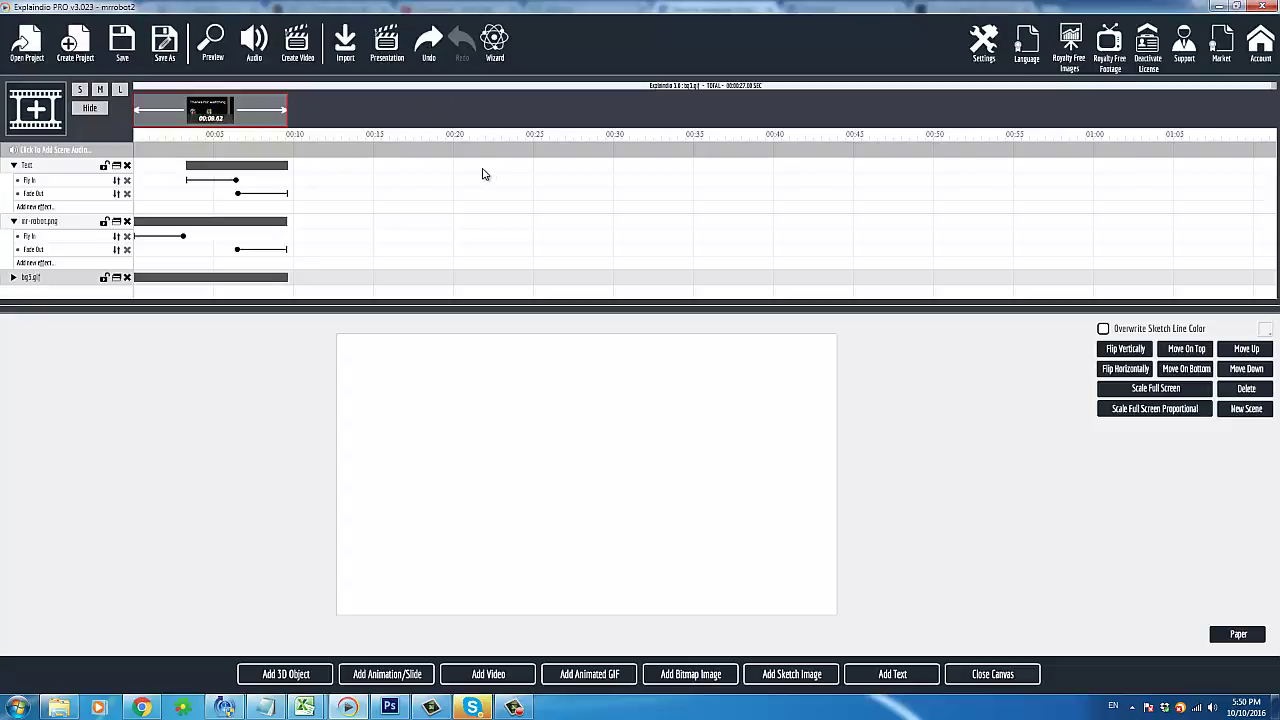
{"action": "left_click", "coordinate": [14, 166]}
{"action": "left_click", "coordinate": [14, 181]}
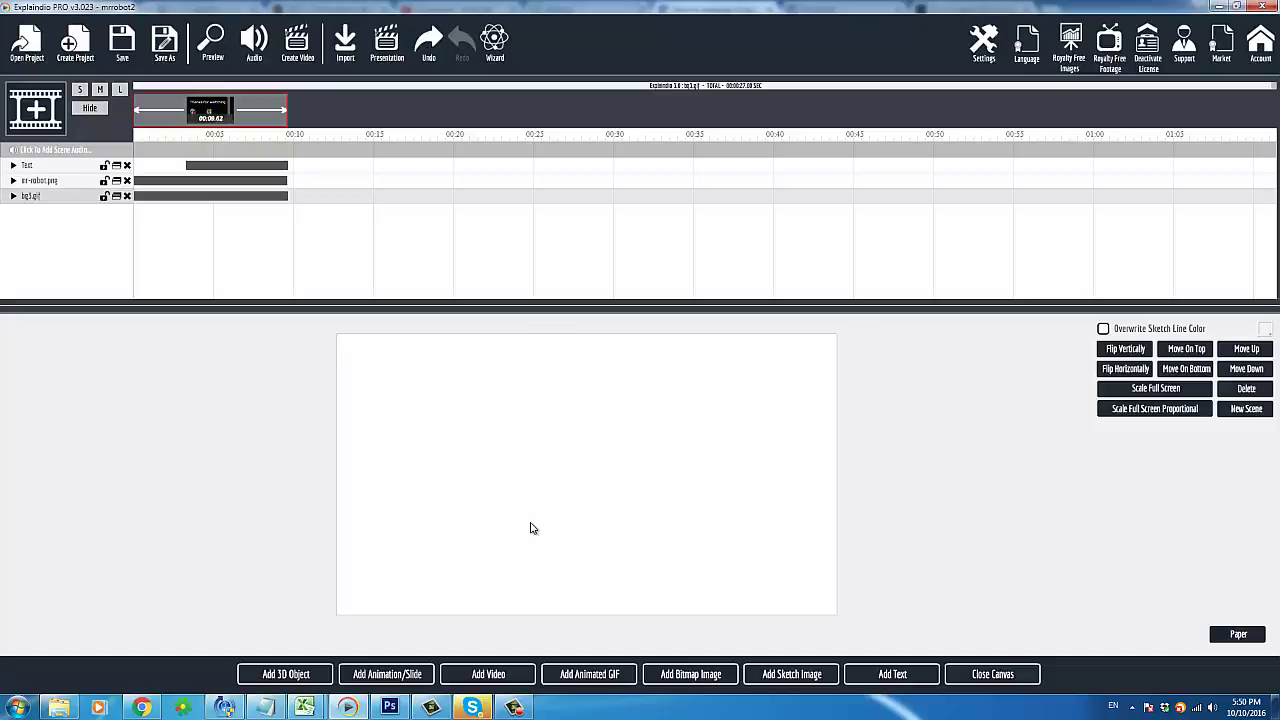
- Add the animated GIF bg3.gif to the new scene without sketching and enlarge it to fill the whole canvas
{"action": "left_click", "coordinate": [590, 674]}
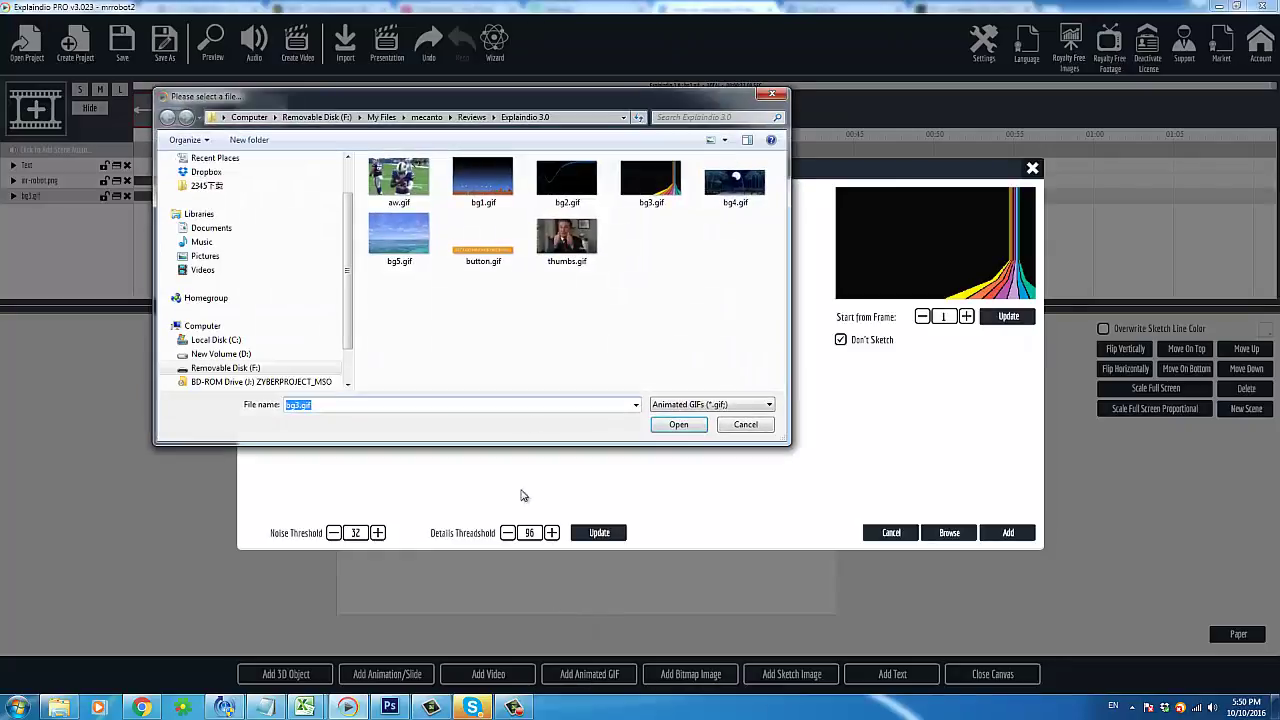
{"action": "left_click", "coordinate": [651, 180]}
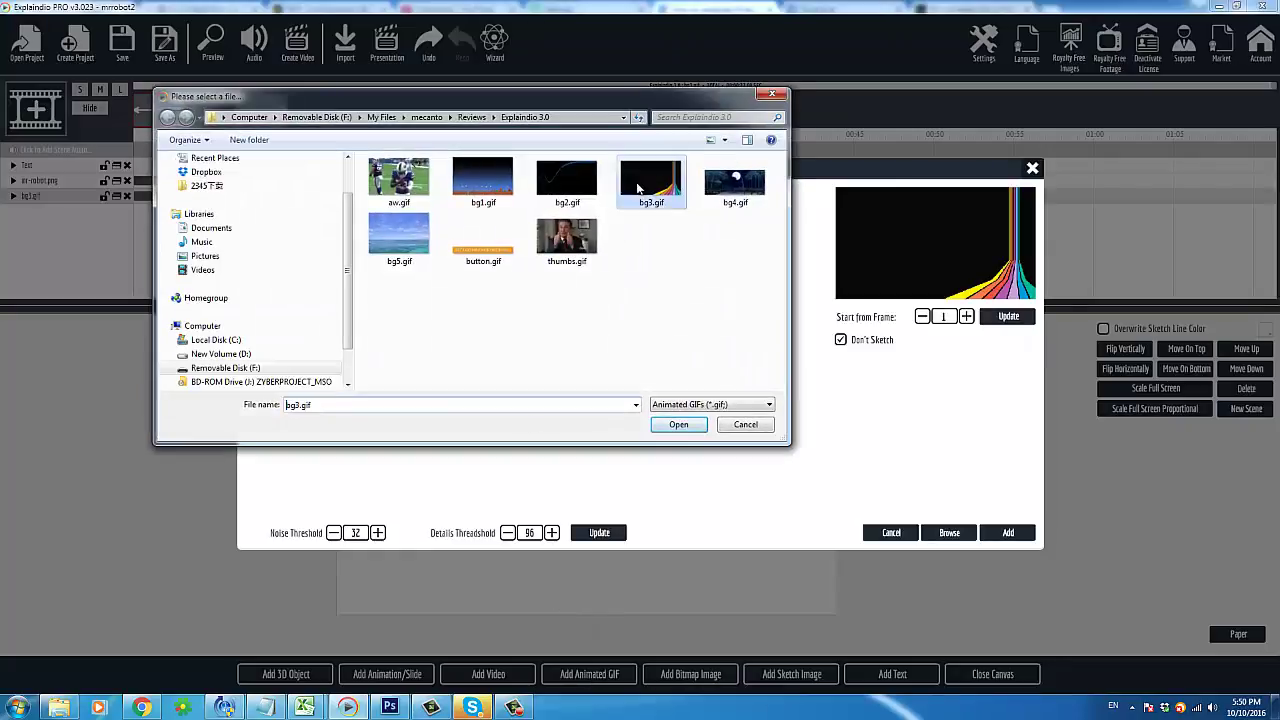
{"action": "left_click", "coordinate": [679, 425]}
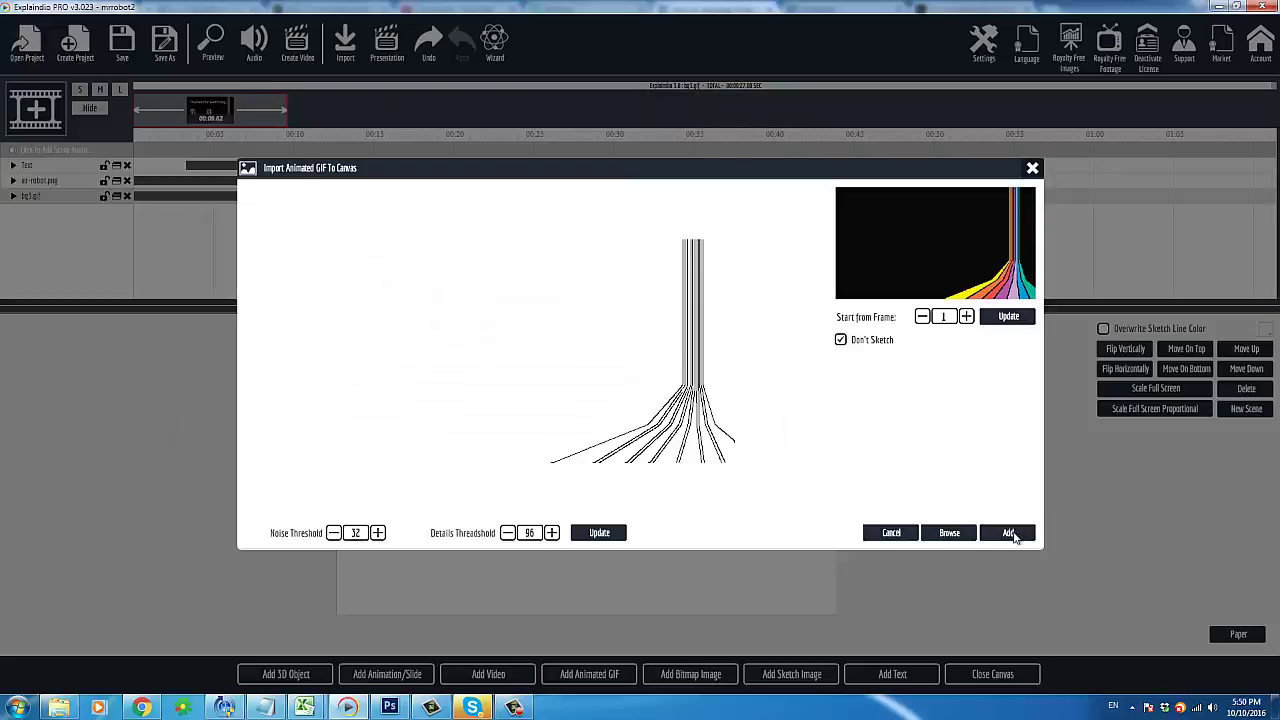
{"action": "left_click", "coordinate": [1009, 533]}
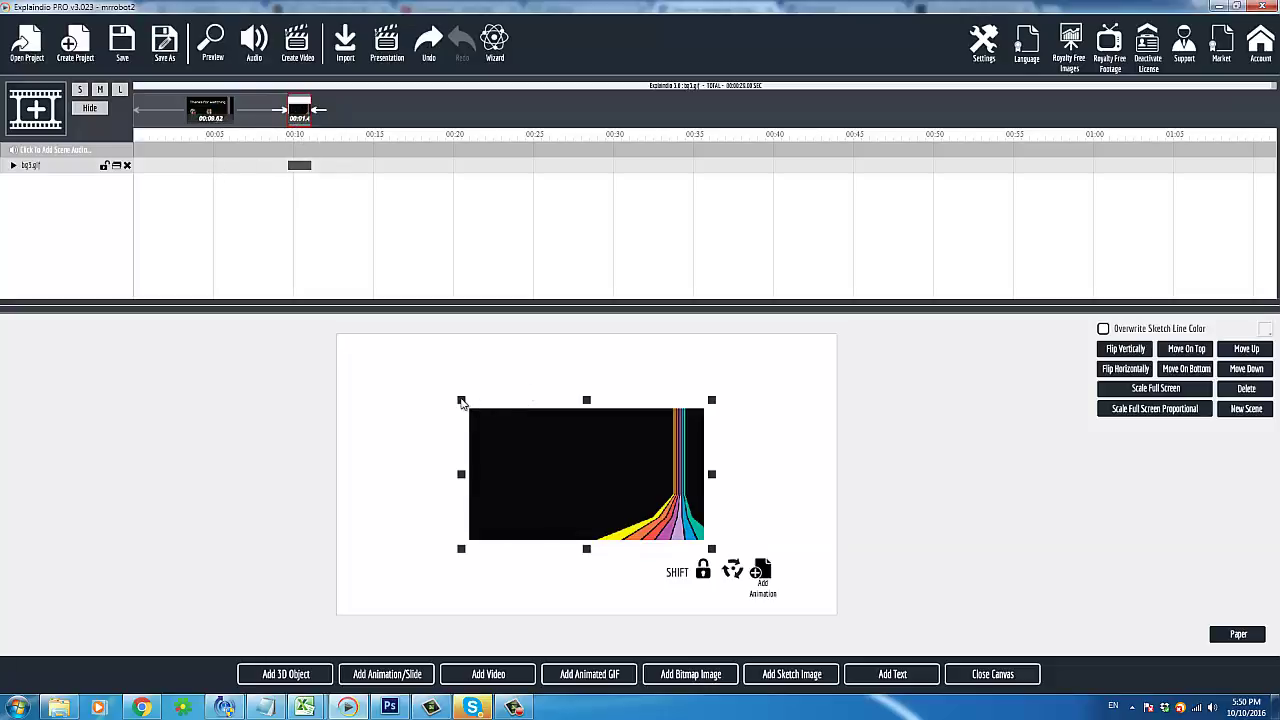
{"action": "left_click_drag", "start_coordinate": [461, 401], "coordinate": [327, 360]}
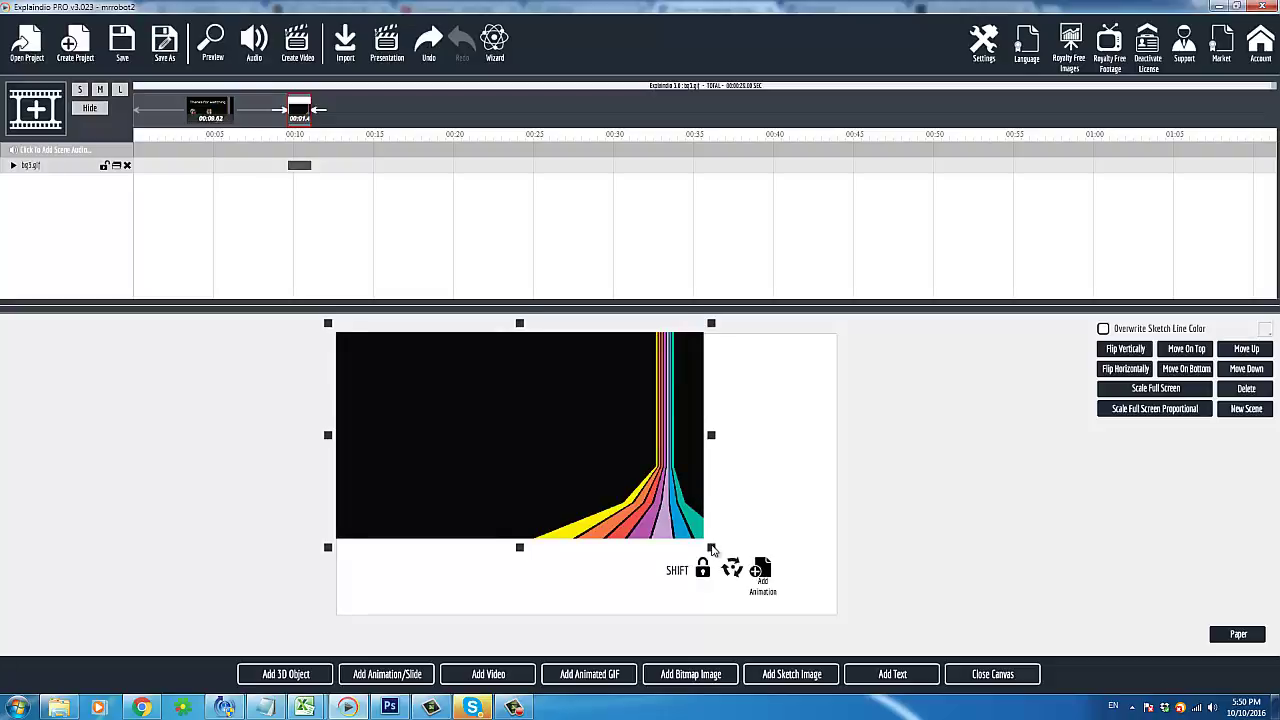
{"action": "left_click_drag", "start_coordinate": [711, 550], "coordinate": [850, 621]}
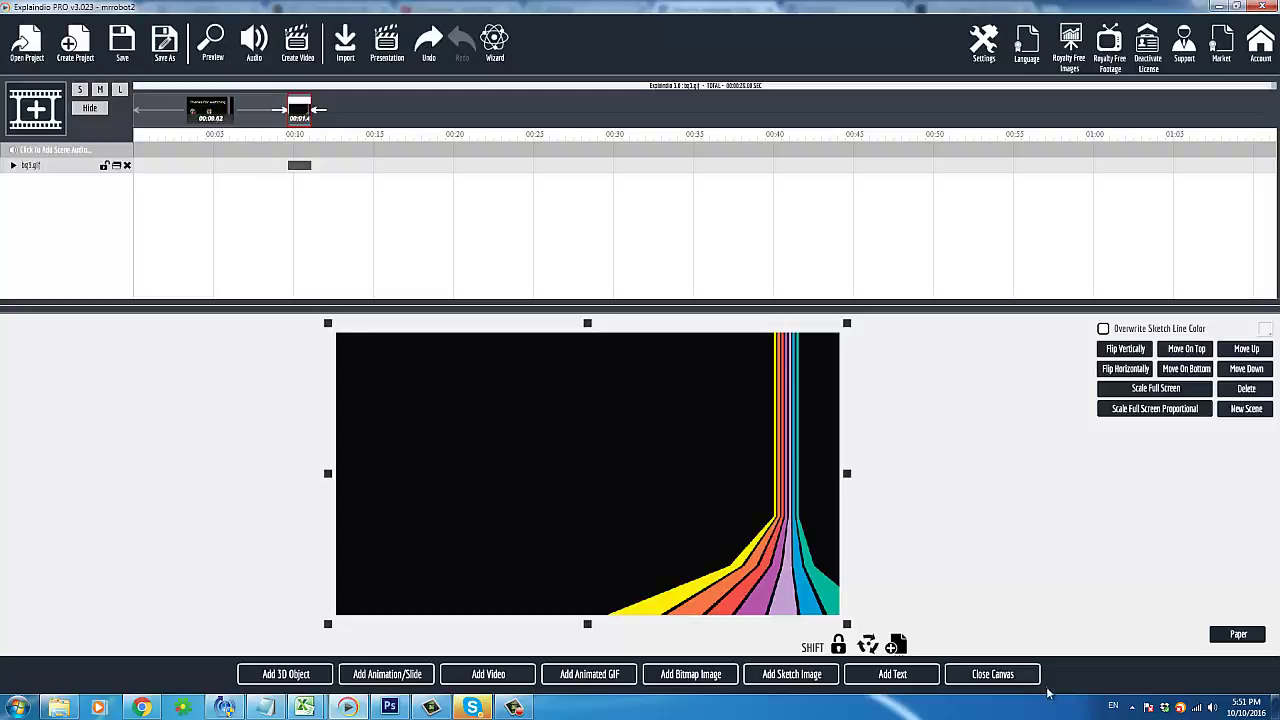
- Close the canvas and set the new scene's bg3.gif to play for 247 frames
{"action": "left_click", "coordinate": [1000, 676]}
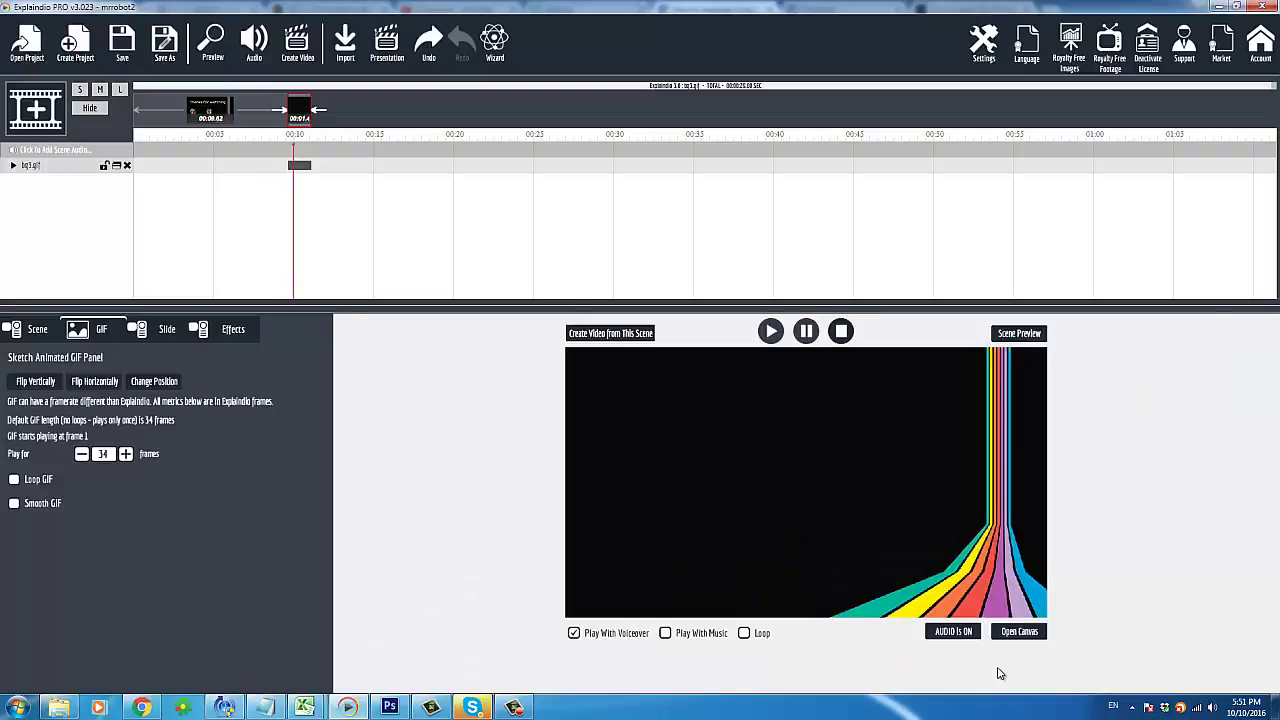
{"action": "left_click", "coordinate": [126, 454]}
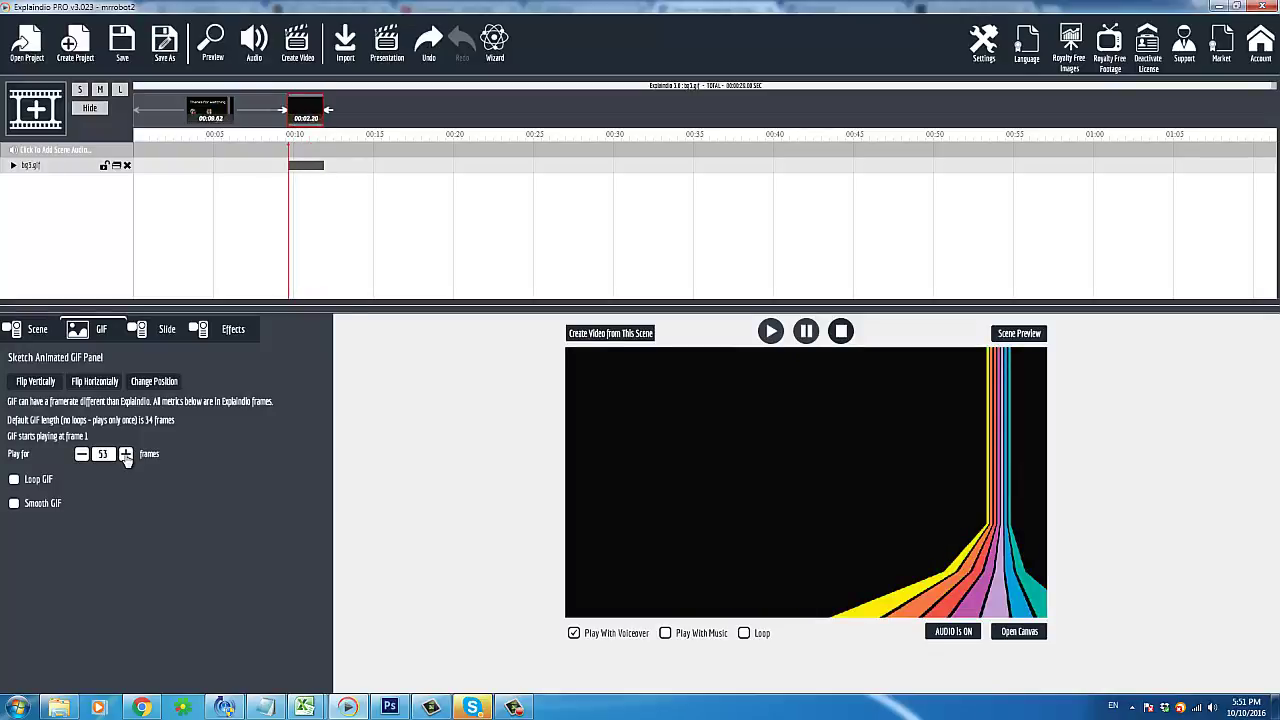
{"action": "left_click_drag", "start_coordinate": [126, 454], "coordinate": [126, 454]}
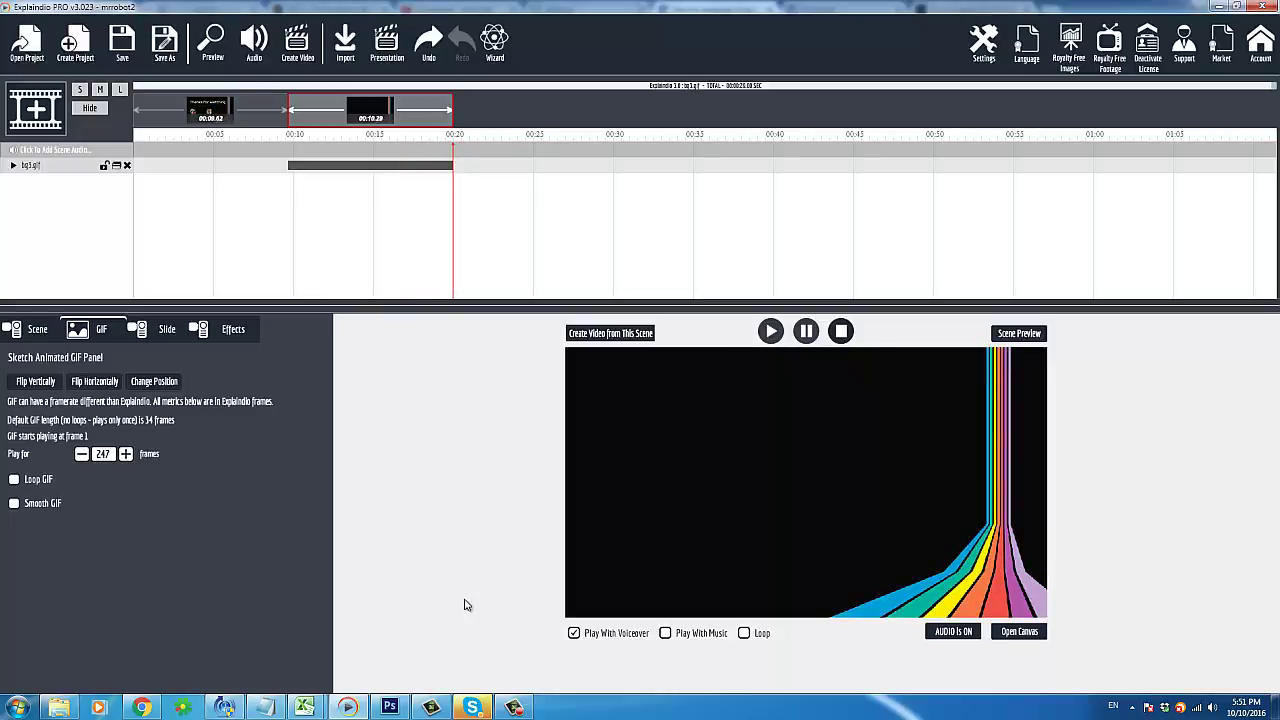
- Reopen the canvas, import time.jpg from local storage with Don't Sketch off, and place it in the canvas's lower-left corner
{"action": "left_click", "coordinate": [513, 707]}
{"action": "left_click", "coordinate": [1019, 632]}
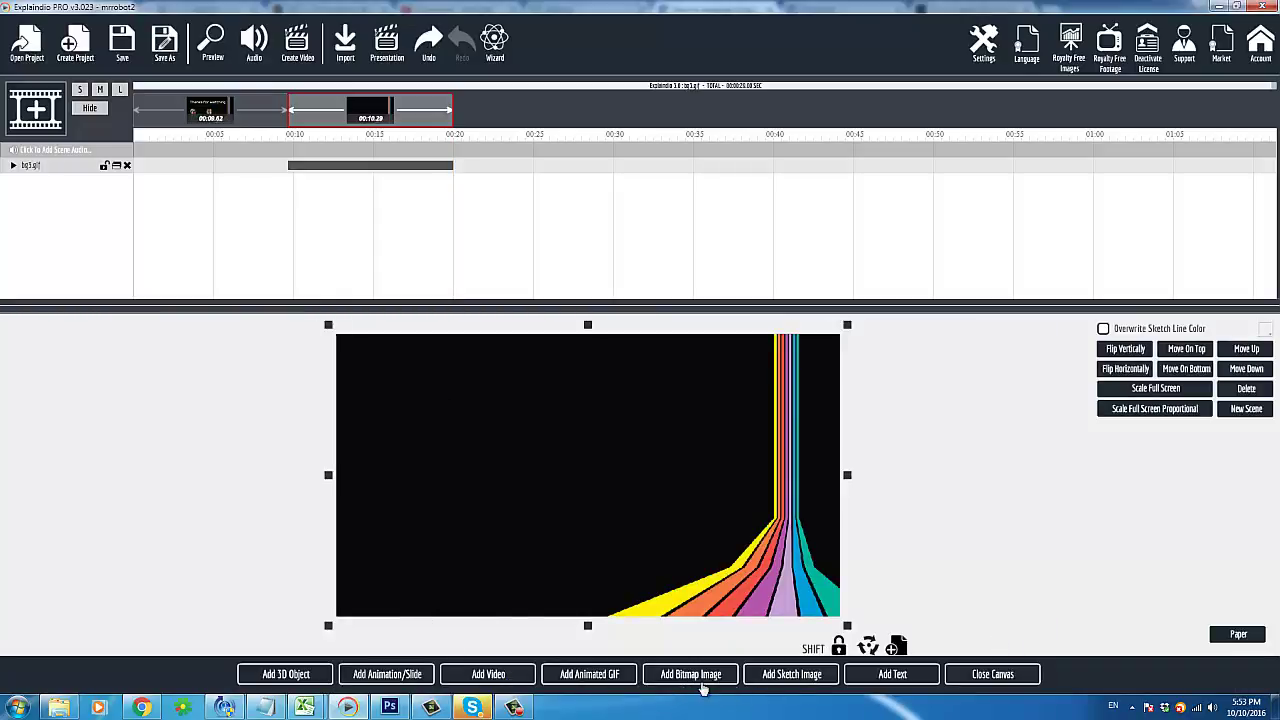
{"action": "left_click", "coordinate": [684, 678]}
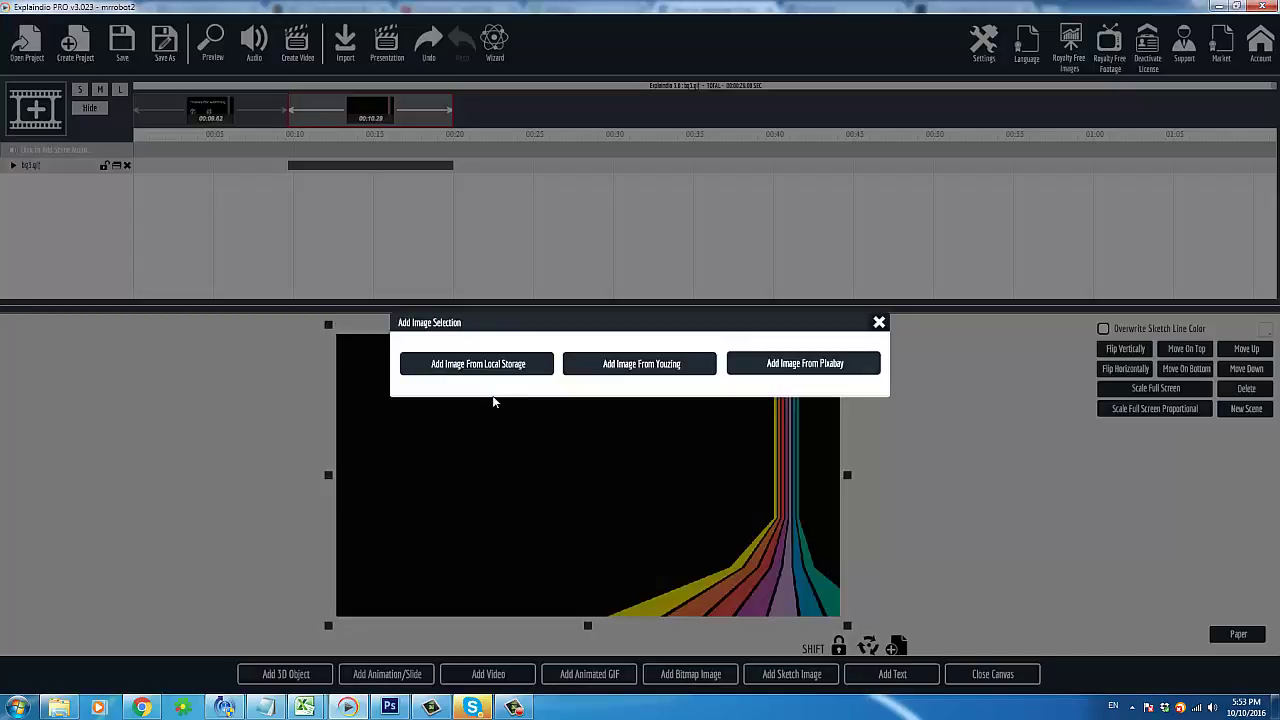
{"action": "left_click", "coordinate": [497, 368]}
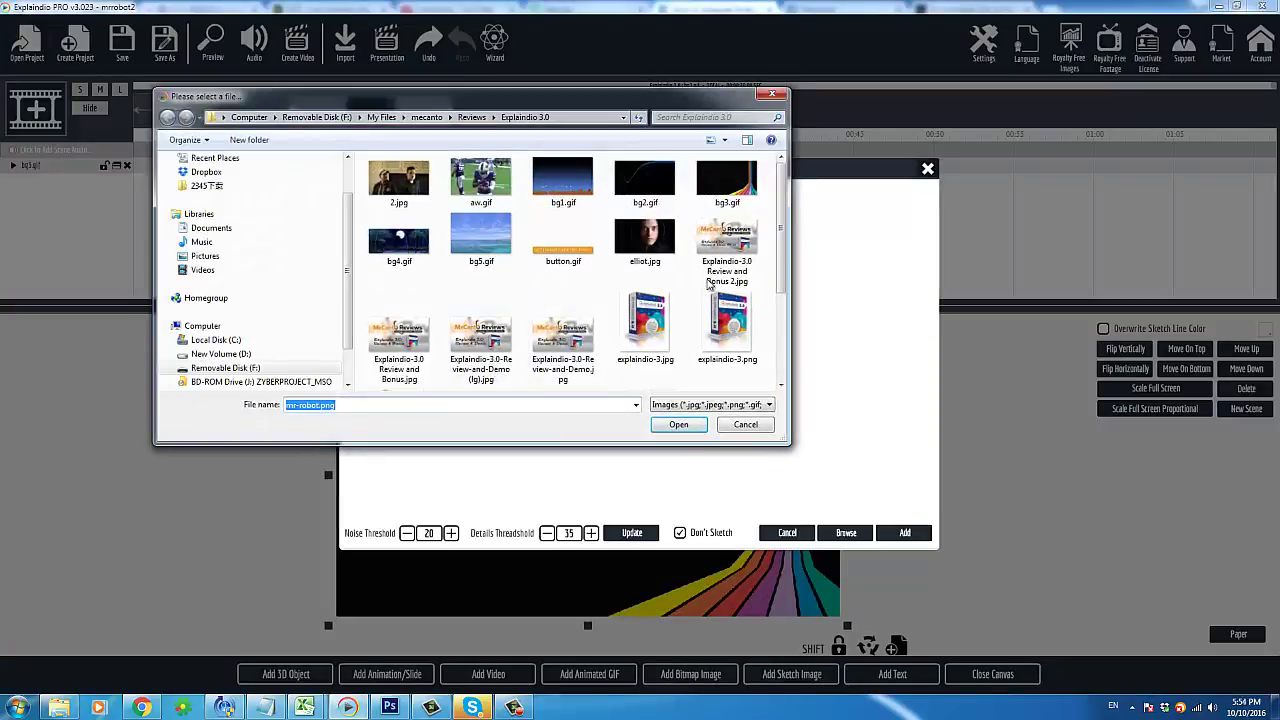
{"action": "scroll", "coordinate": [771, 341], "scroll_direction": "down", "scroll_amount": 2}
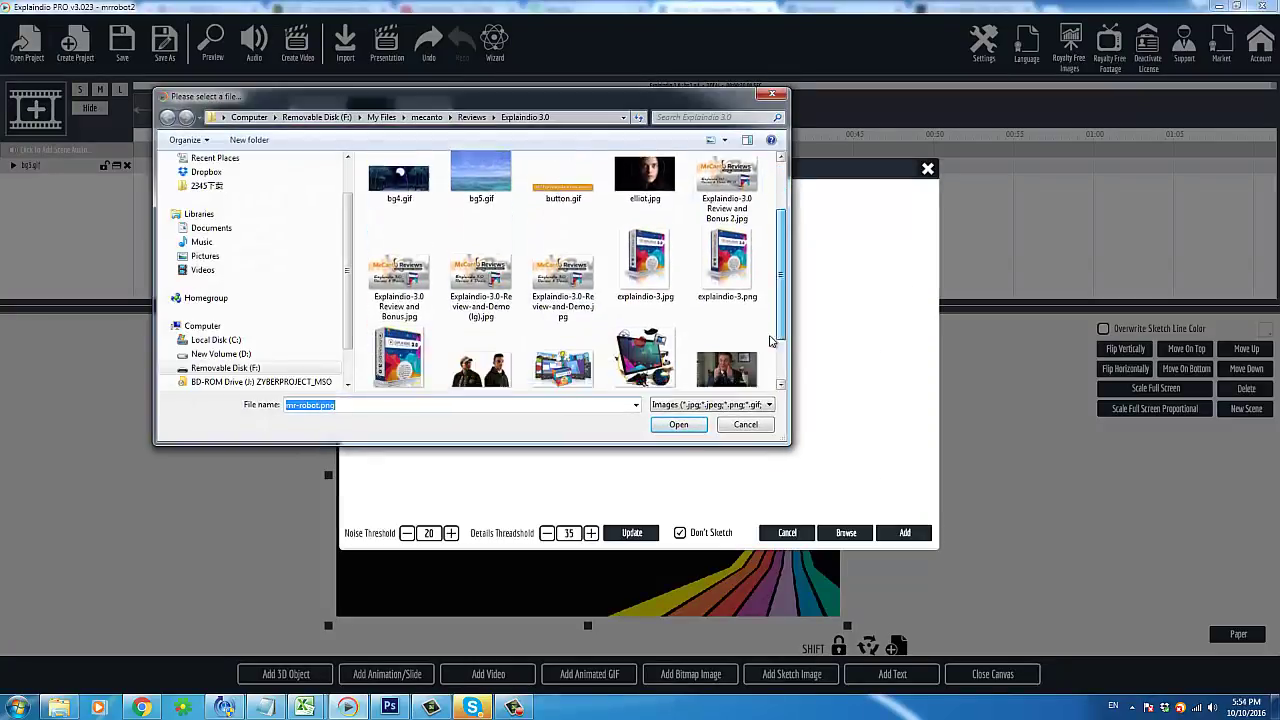
{"action": "scroll", "coordinate": [771, 341], "scroll_direction": "down", "scroll_amount": 2}
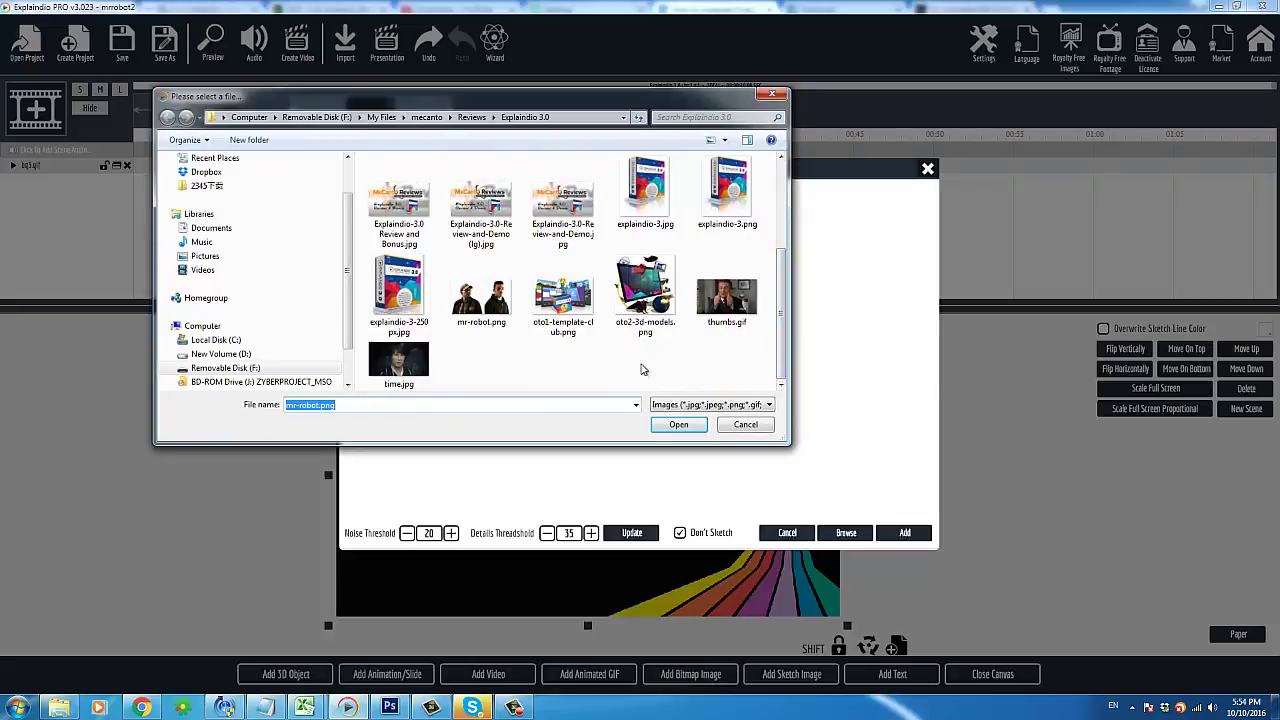
{"action": "left_click", "coordinate": [397, 366]}
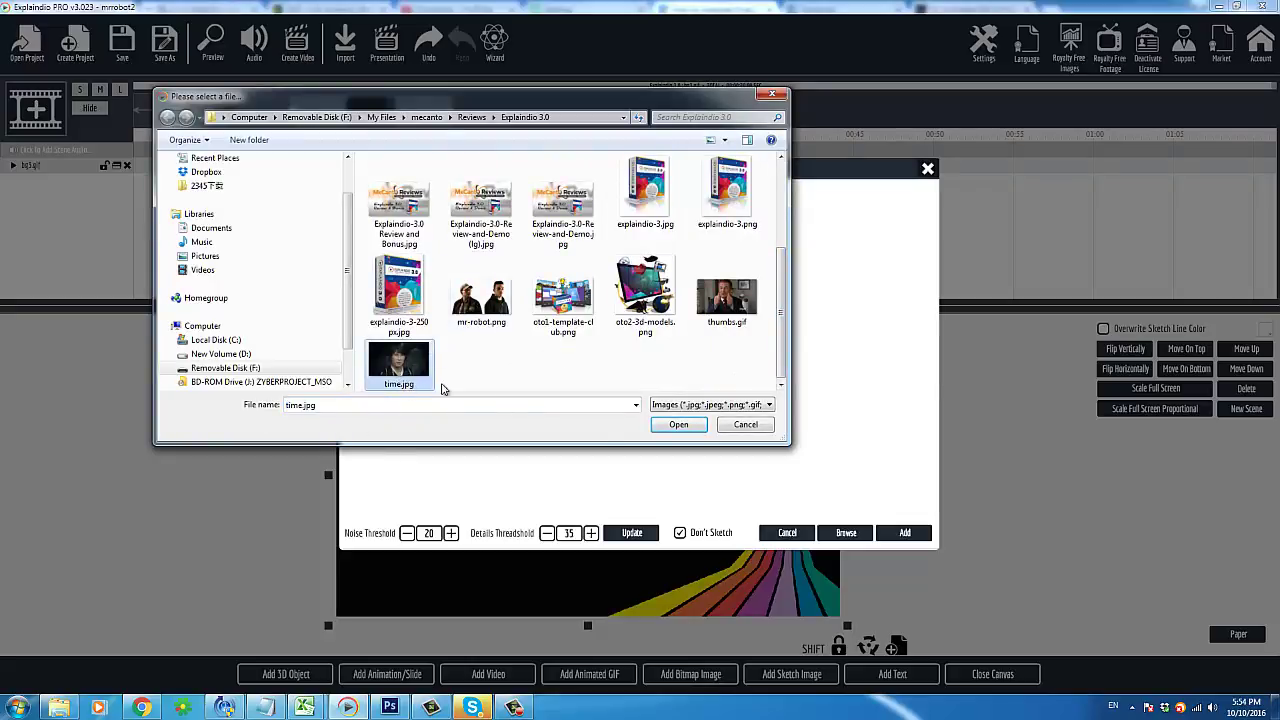
{"action": "left_click", "coordinate": [678, 426]}
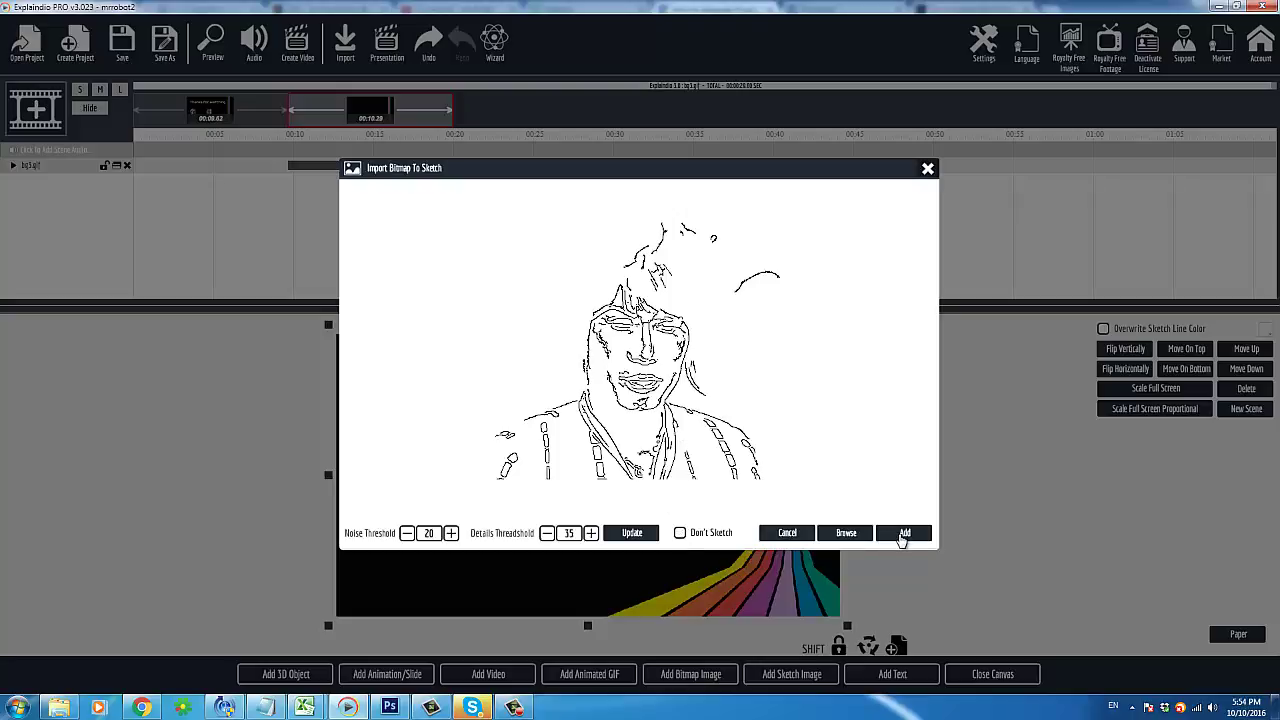
{"action": "left_click", "coordinate": [903, 535]}
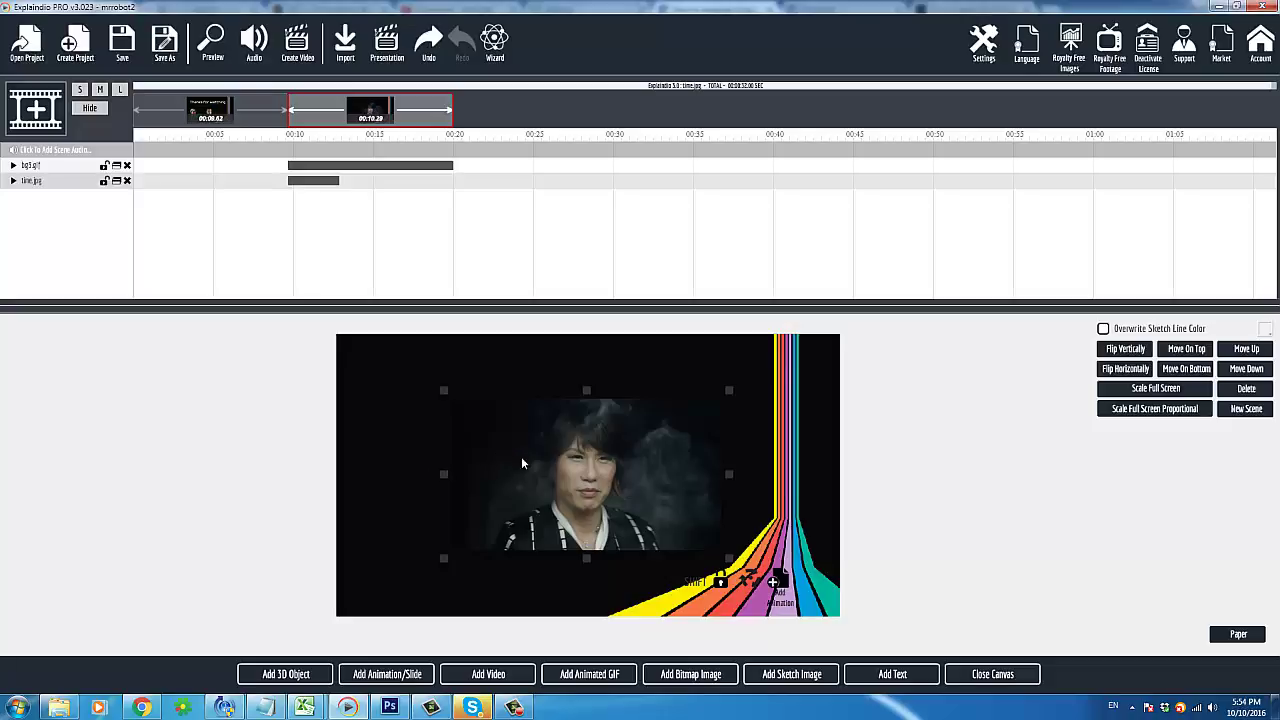
{"action": "left_click_drag", "start_coordinate": [506, 465], "coordinate": [452, 523]}
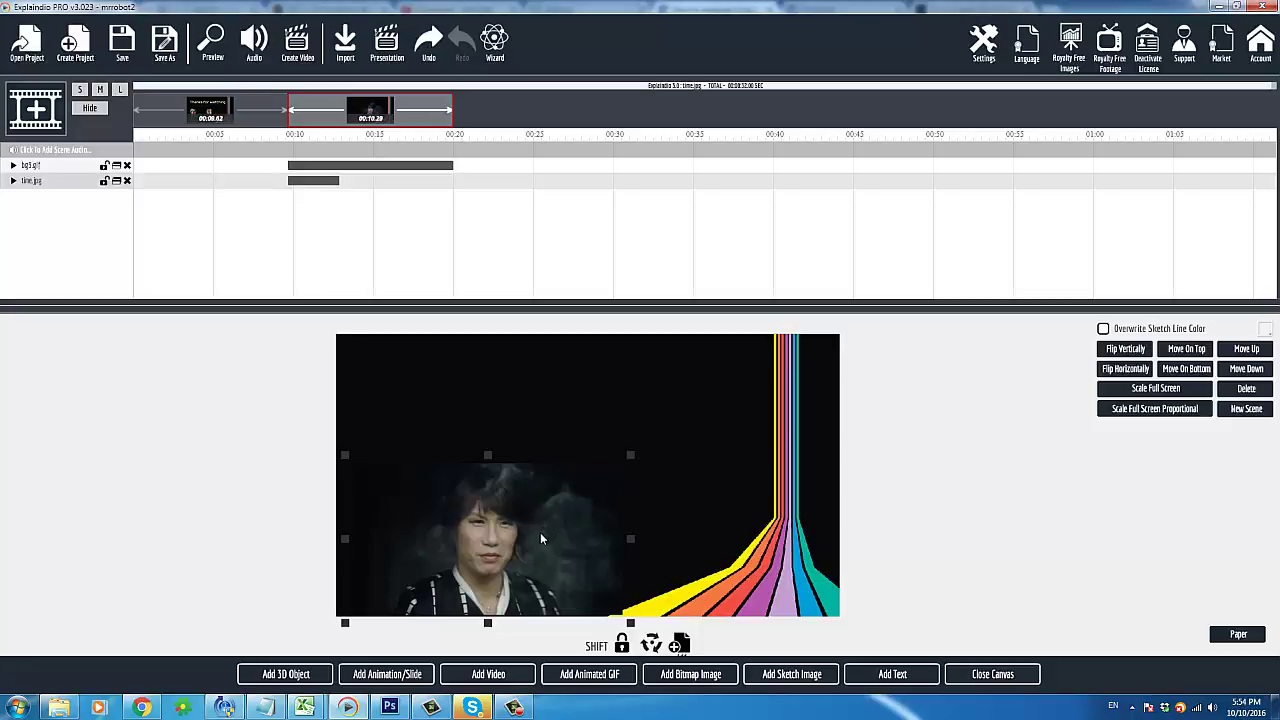
- Try different positions for time.jpg in the left part of the canvas
{"action": "left_click_drag", "start_coordinate": [540, 540], "coordinate": [551, 498]}
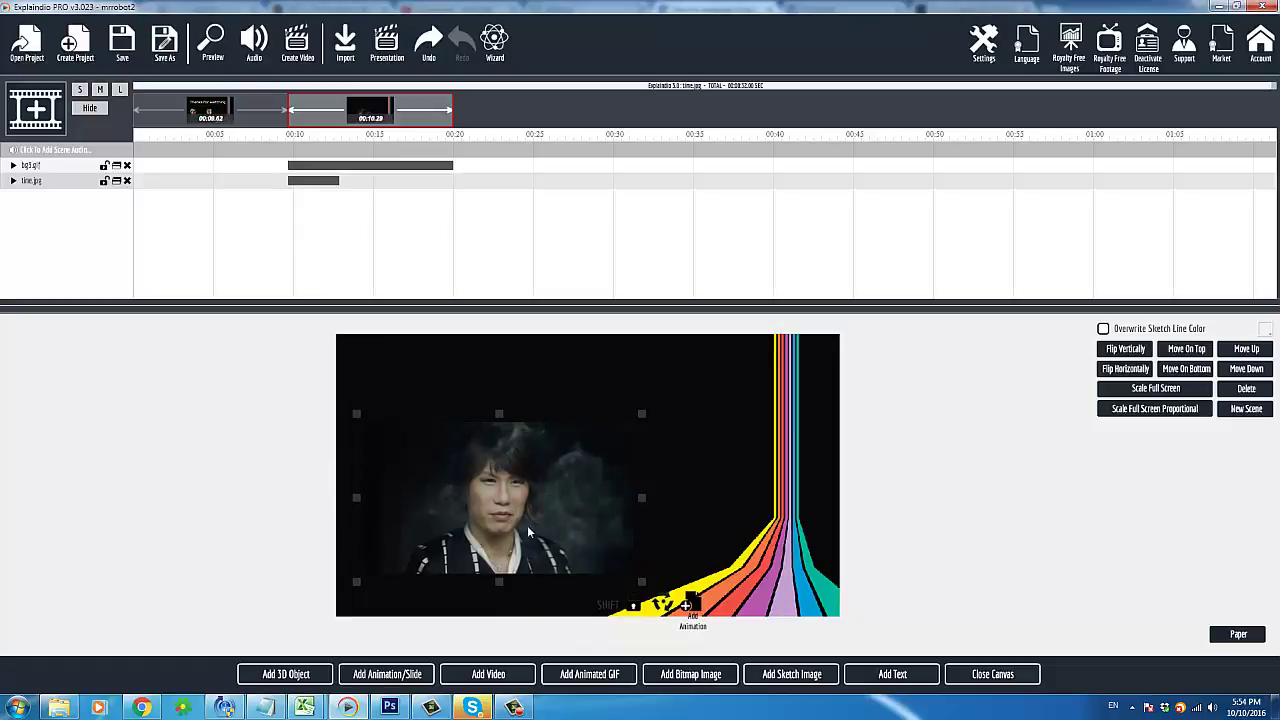
{"action": "left_click_drag", "start_coordinate": [527, 525], "coordinate": [468, 570]}
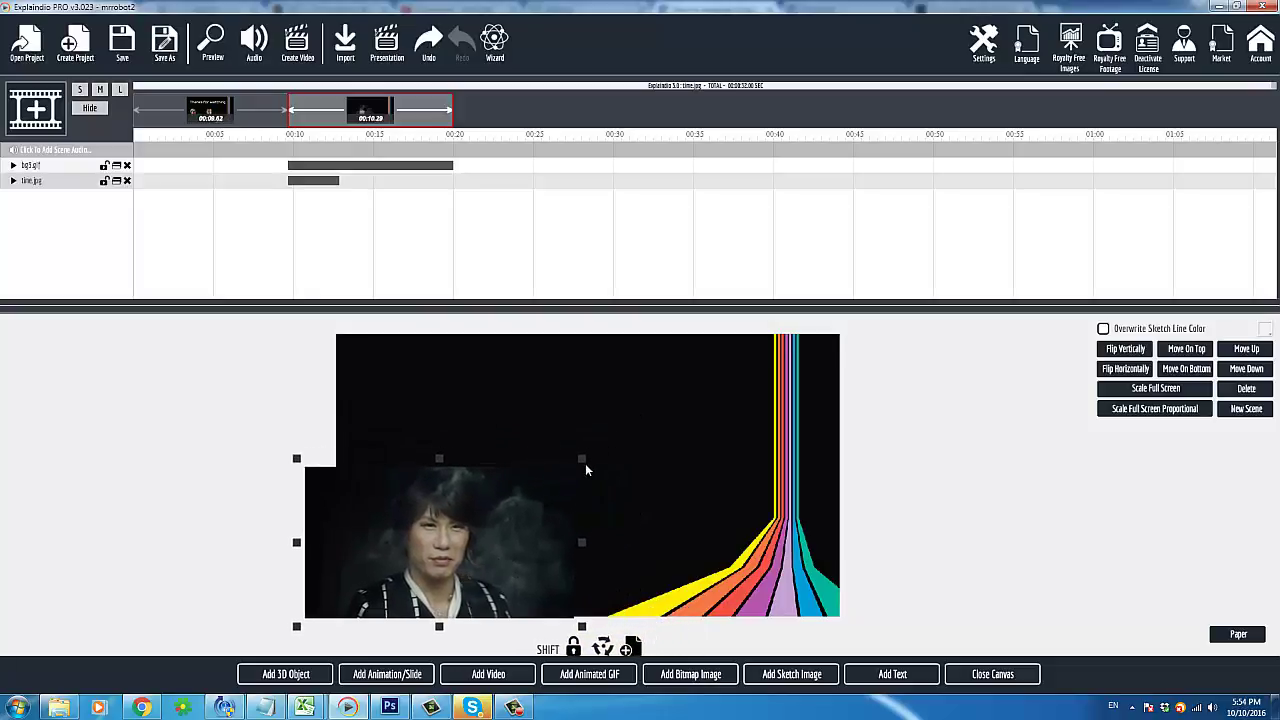
{"action": "left_click_drag", "start_coordinate": [581, 458], "coordinate": [468, 460]}
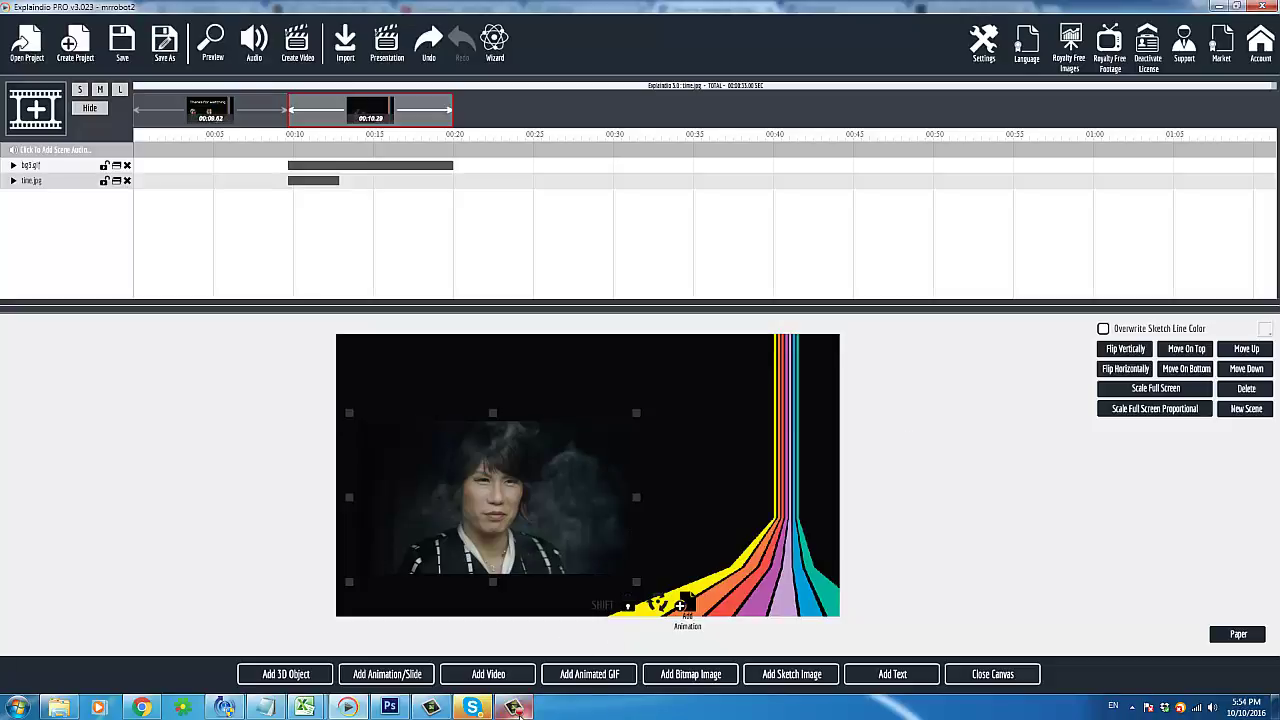
{"action": "left_click", "coordinate": [515, 706]}
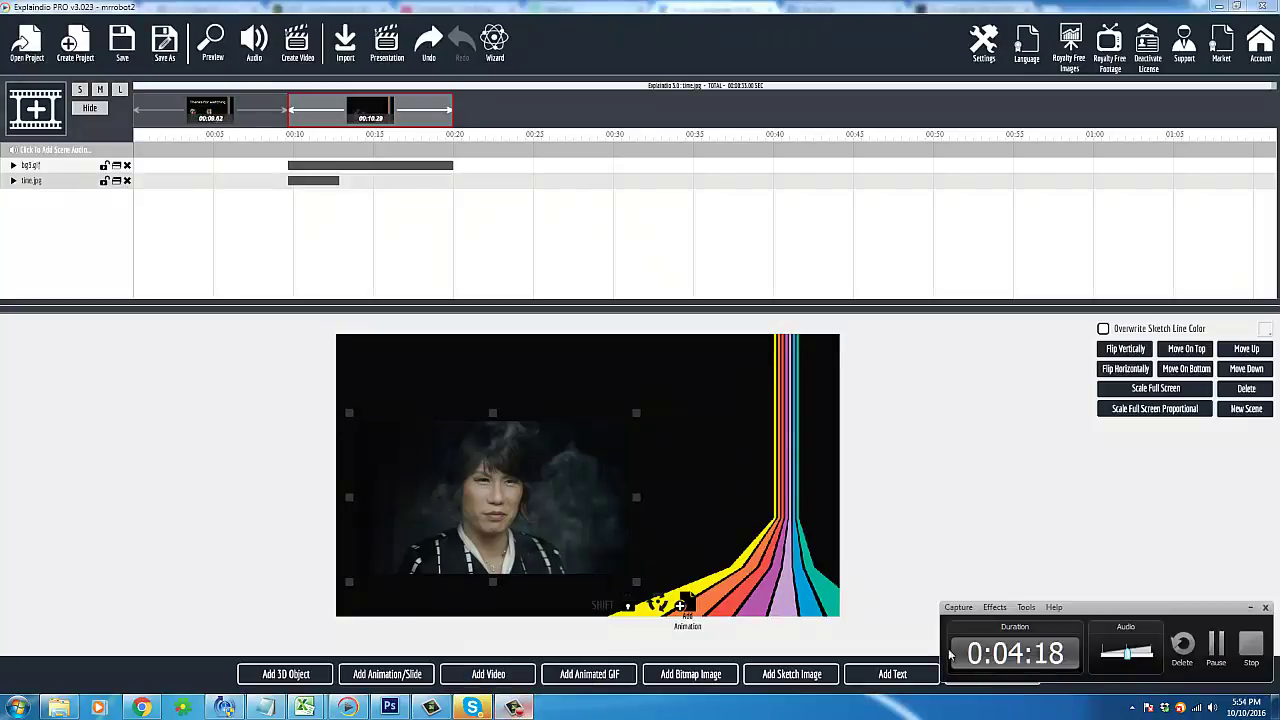
{"action": "left_click", "coordinate": [1252, 645]}
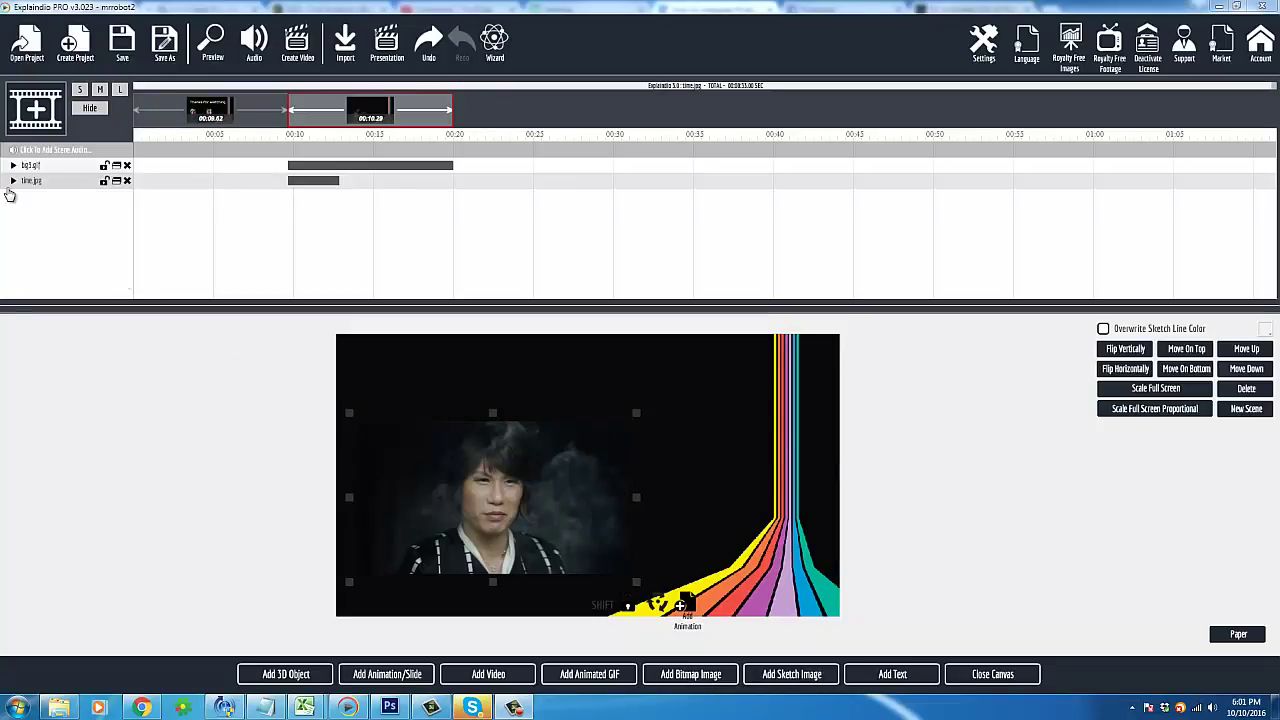
- Delete the time.jpg layer and import time.png from local storage with Don't Sketch on
{"action": "left_click", "coordinate": [127, 181]}
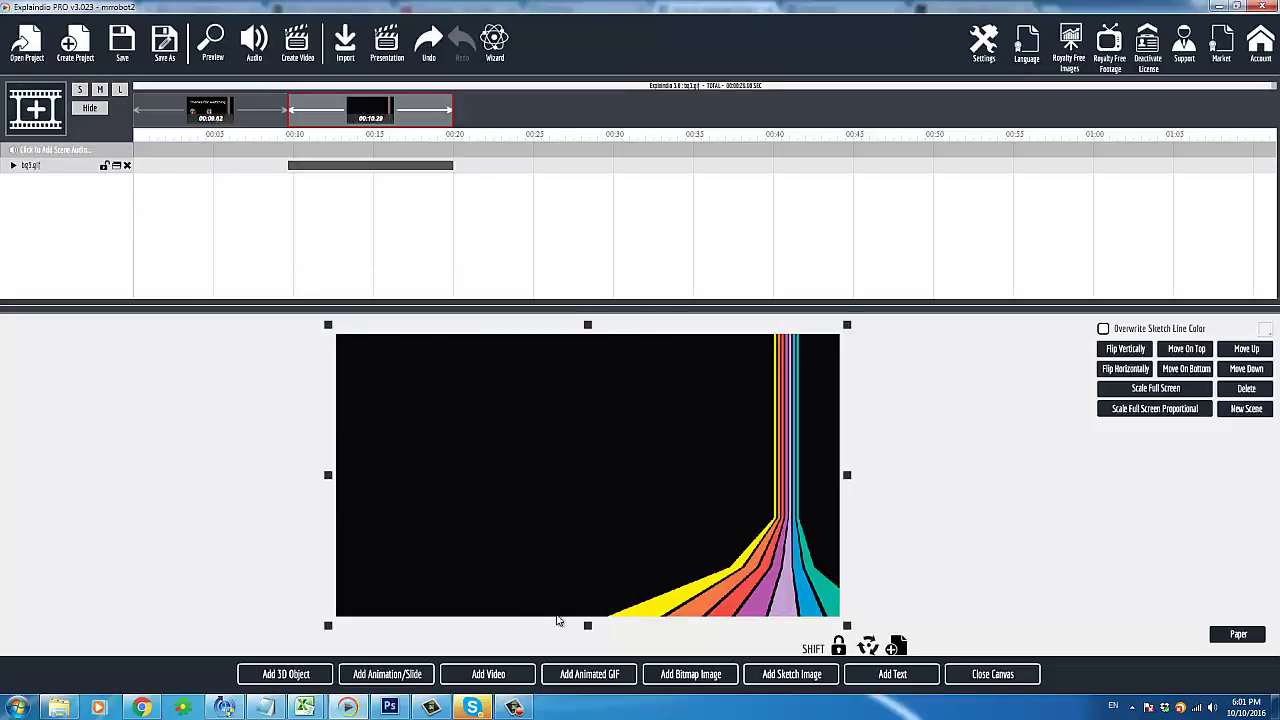
{"action": "left_click", "coordinate": [718, 679]}
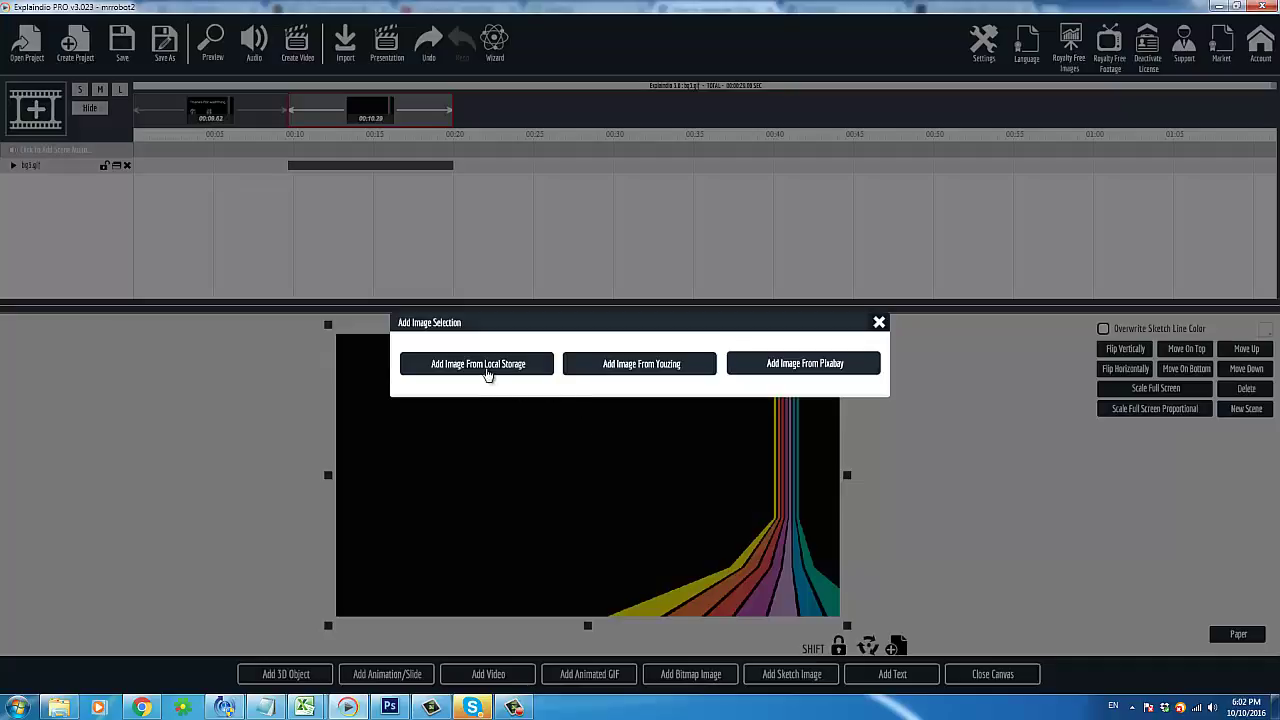
{"action": "left_click", "coordinate": [486, 372]}
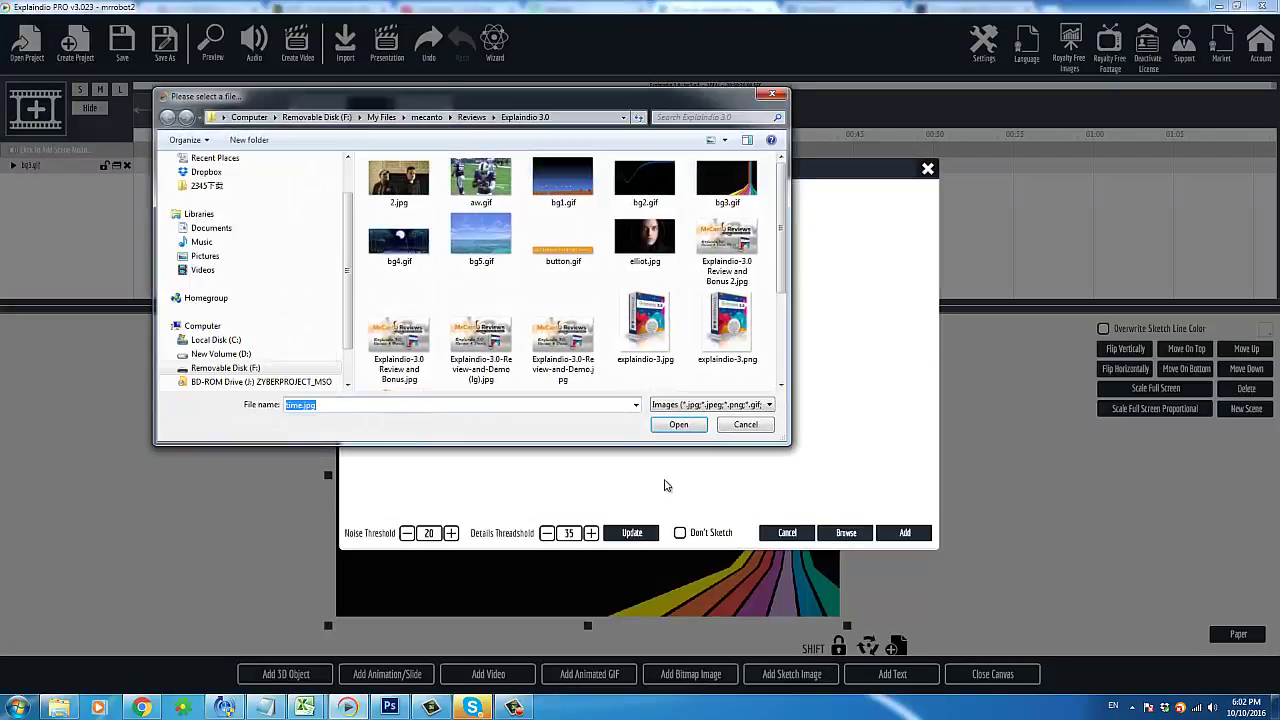
{"action": "left_click", "coordinate": [563, 335]}
{"action": "scroll", "coordinate": [563, 340], "scroll_direction": "down", "scroll_amount": 3}
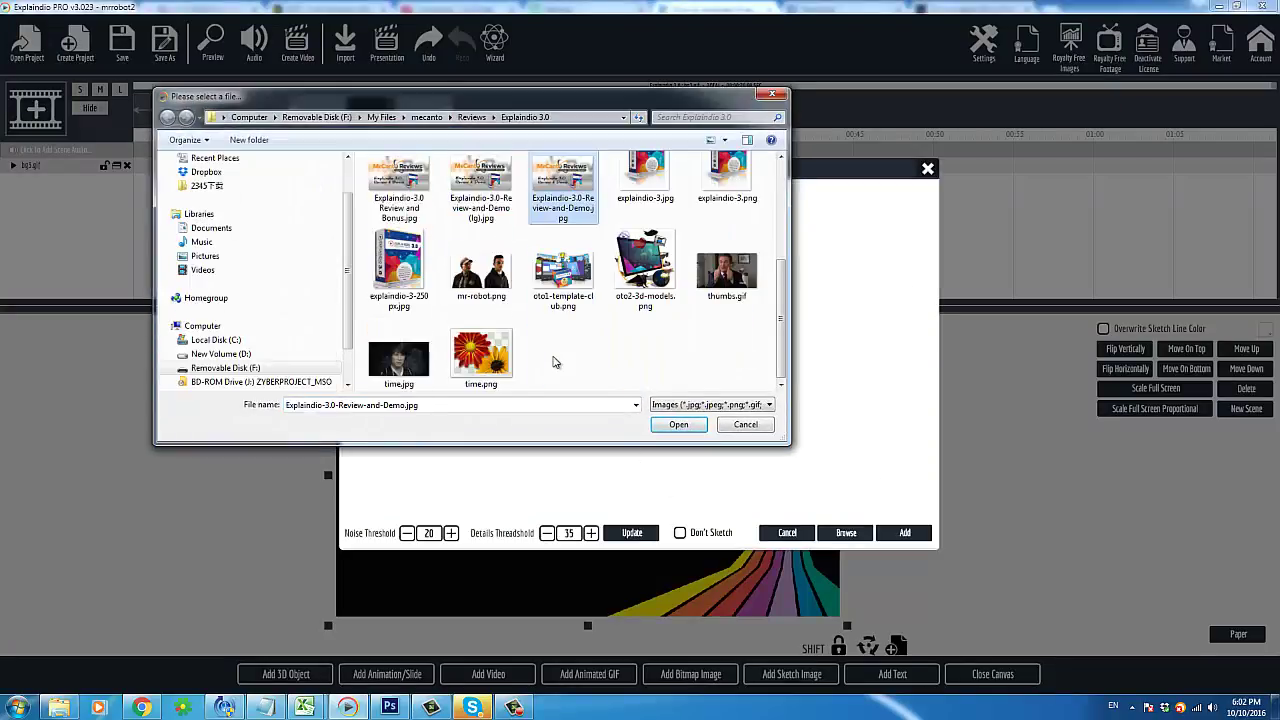
{"action": "left_click", "coordinate": [480, 362]}
{"action": "left_click", "coordinate": [673, 426]}
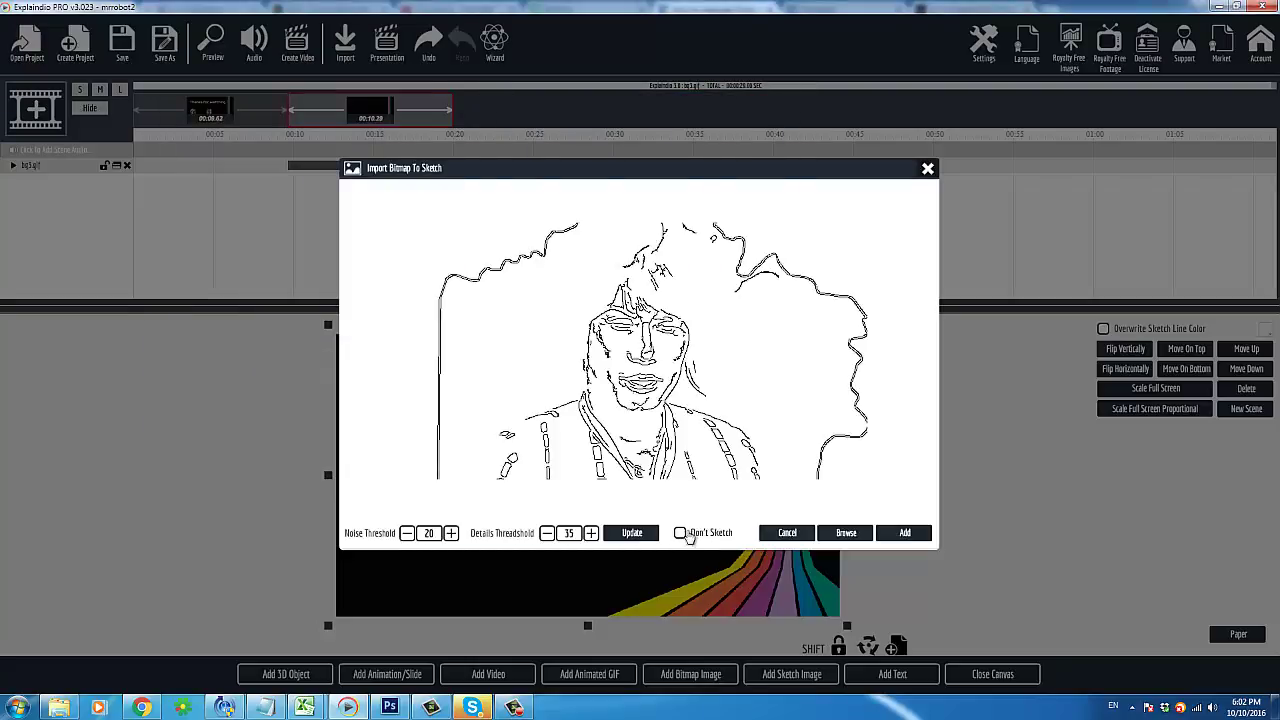
{"action": "left_click", "coordinate": [680, 533]}
{"action": "left_click", "coordinate": [904, 535]}
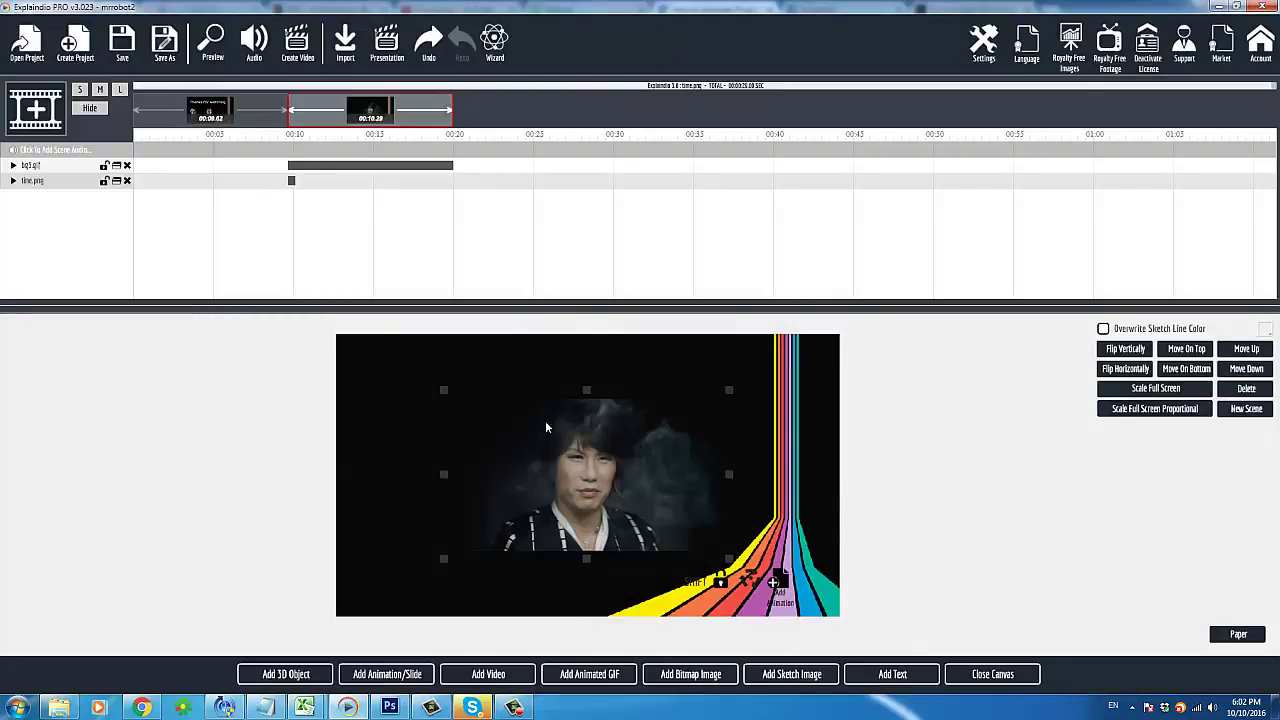
- Place time.png in the canvas's lower-left corner, moved down one level in the layer order, and preview the project
{"action": "left_click_drag", "start_coordinate": [553, 460], "coordinate": [420, 522]}
{"action": "left_click", "coordinate": [680, 457]}
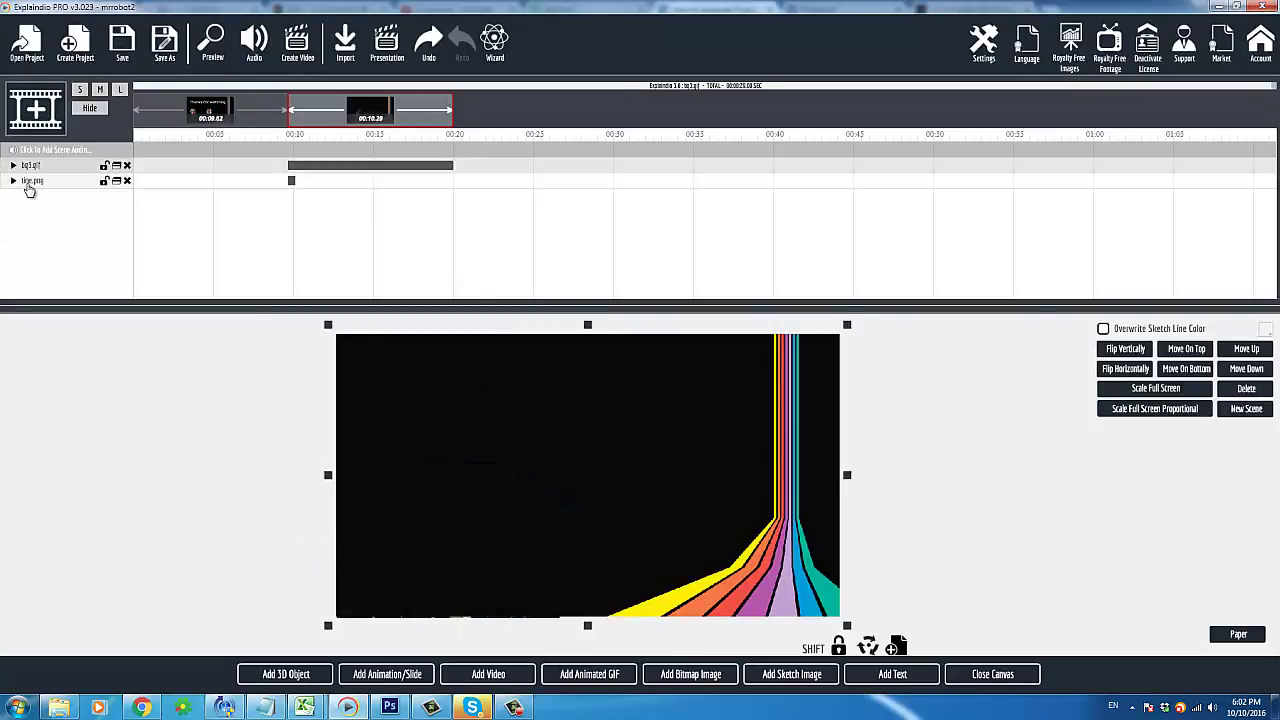
{"action": "left_click", "coordinate": [28, 181]}
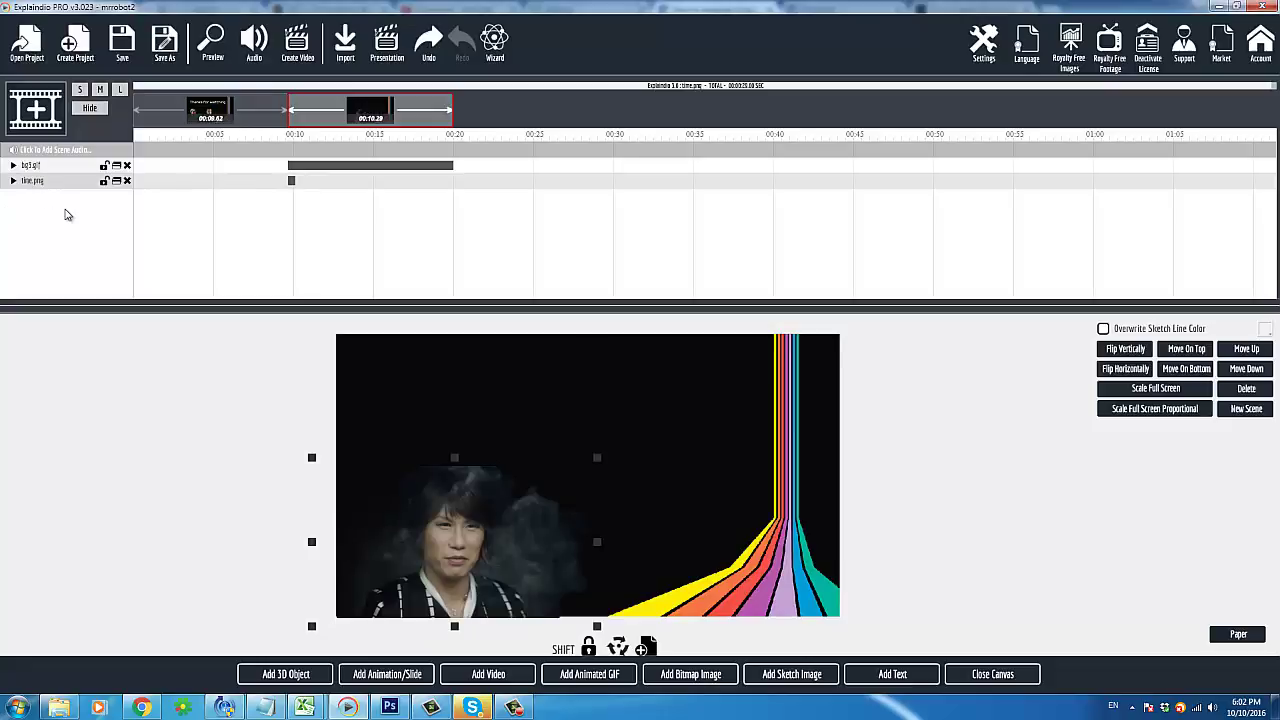
{"action": "left_click", "coordinate": [1243, 368]}
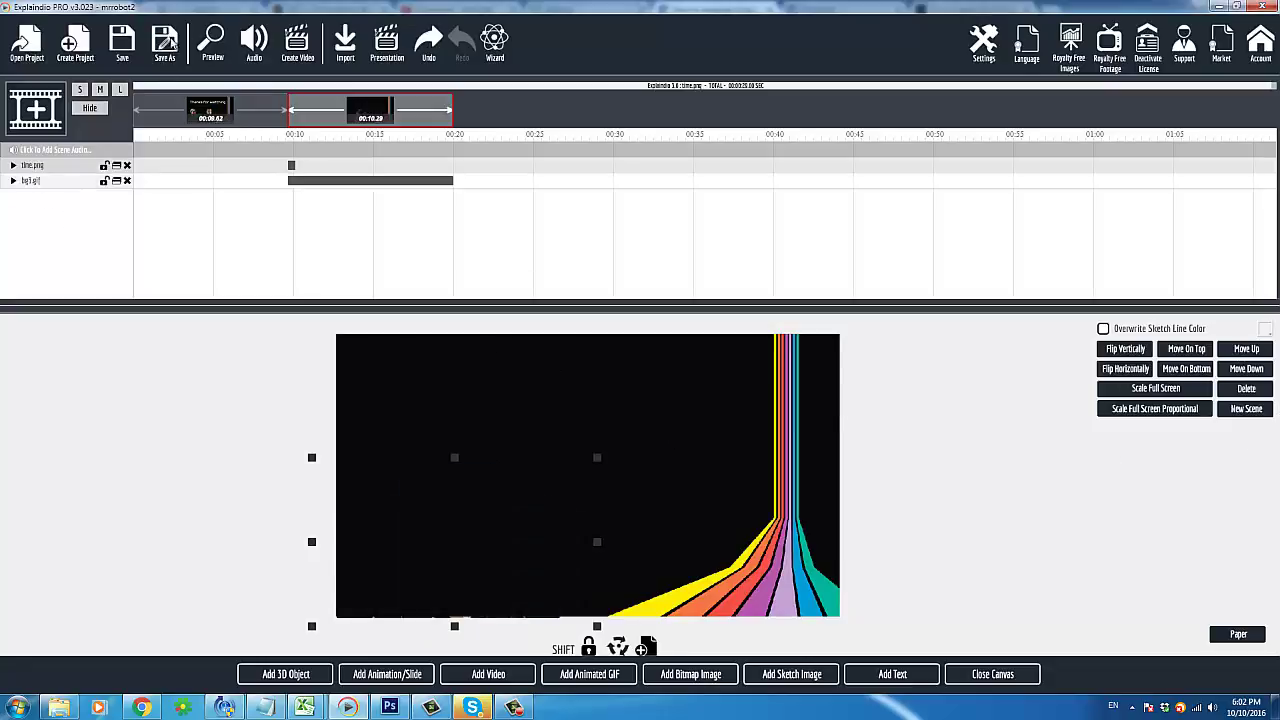
{"action": "left_click", "coordinate": [212, 42]}
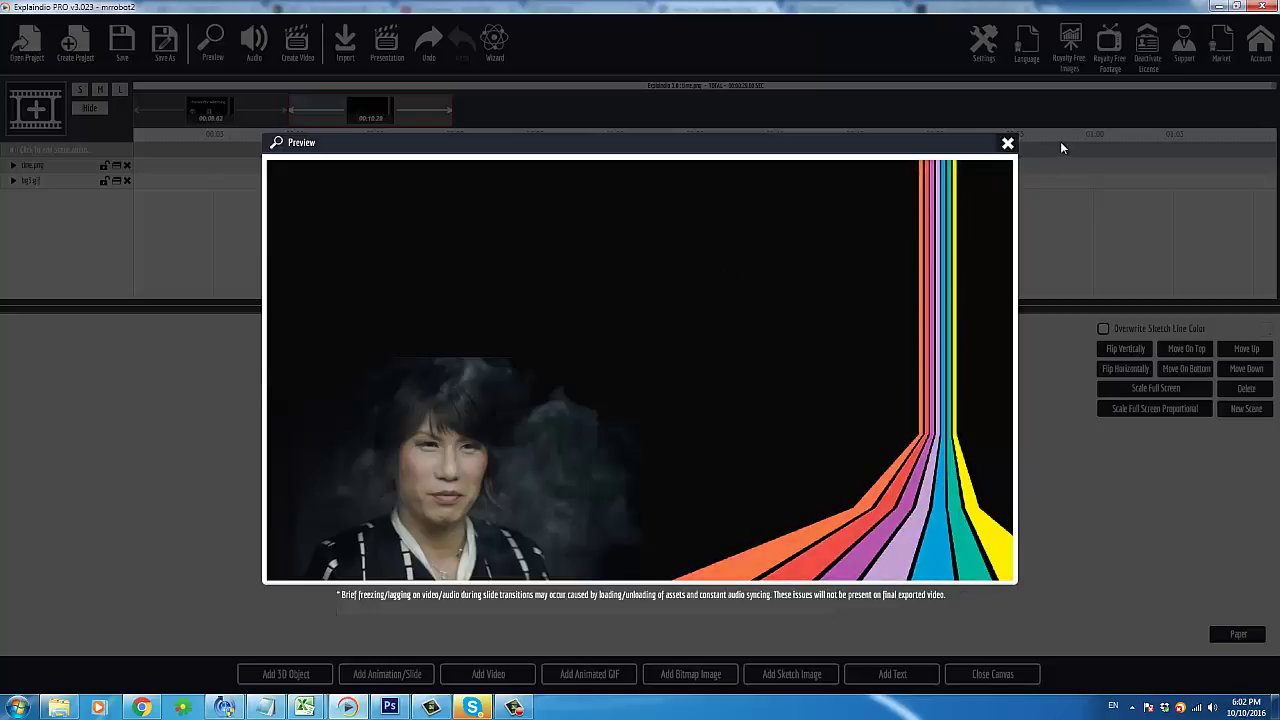
{"action": "left_click", "coordinate": [1008, 144]}
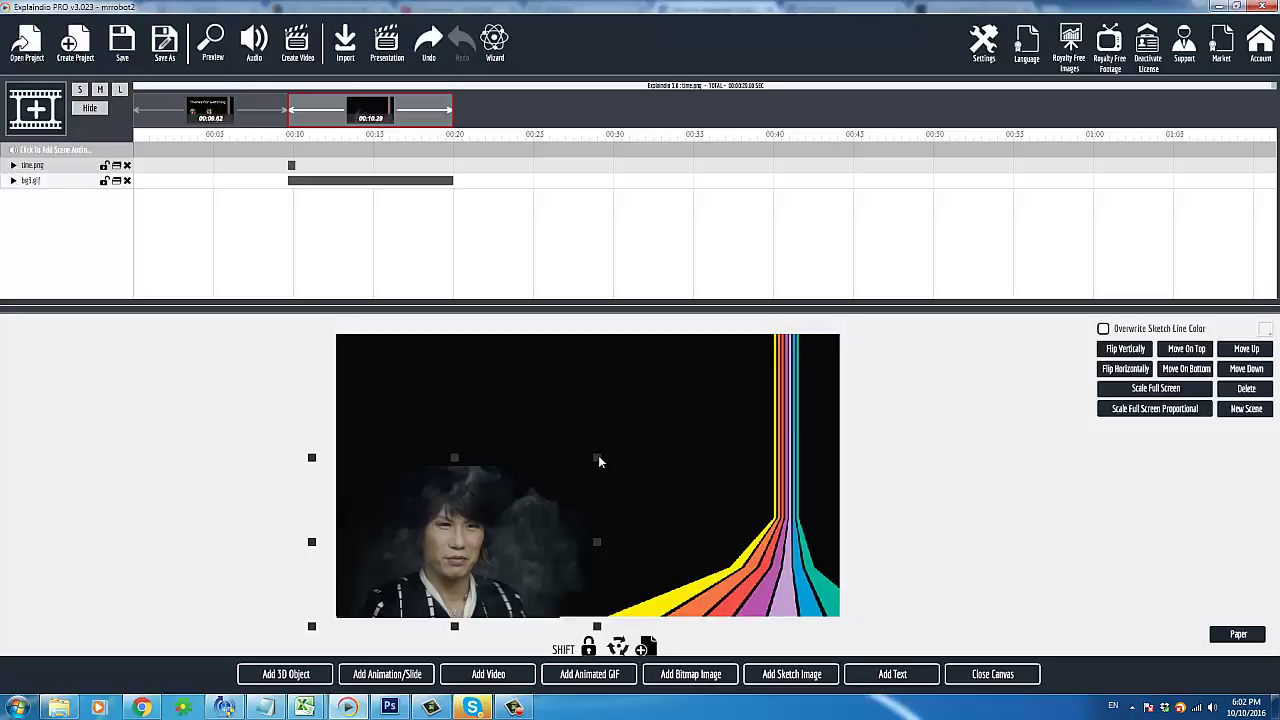
- Enlarge time.png slightly and keep it in the canvas's lower-left corner
{"action": "left_click_drag", "start_coordinate": [598, 458], "coordinate": [648, 411]}
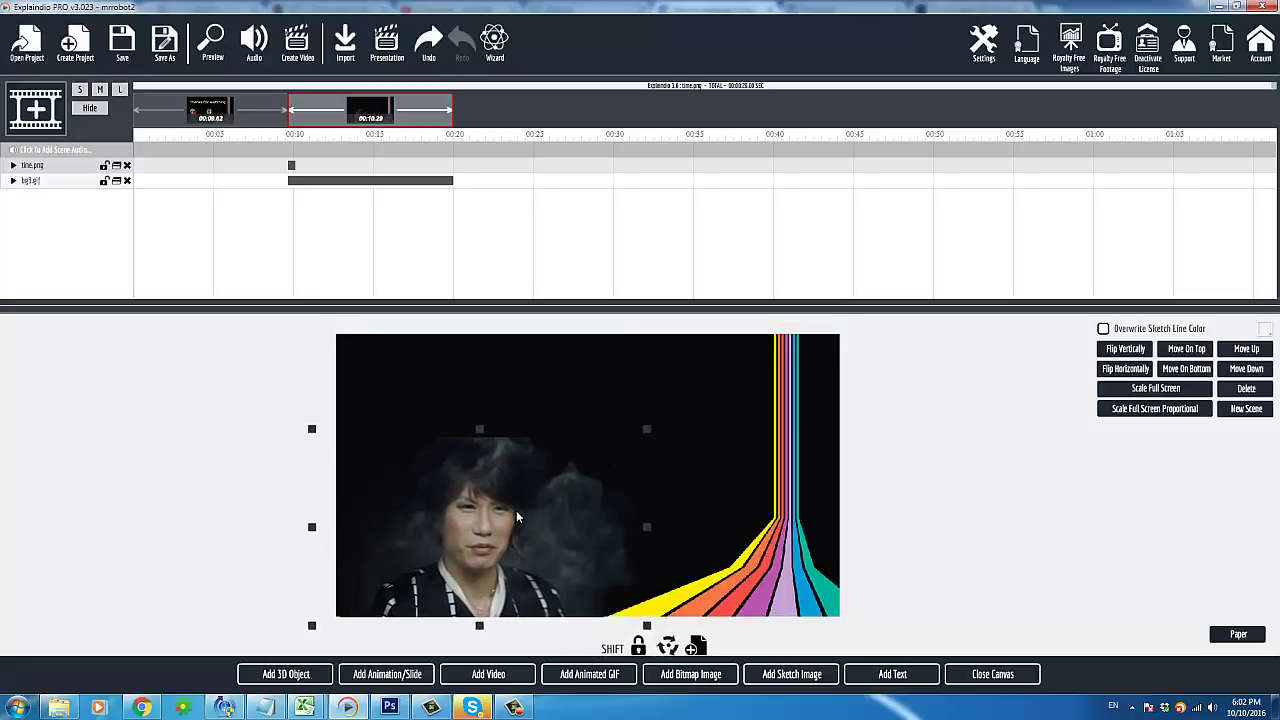
{"action": "mouse_move", "coordinate": [517, 514]}
{"action": "left_mouse_down"}
{"action": "mouse_move", "coordinate": [524, 444]}
{"action": "mouse_move", "coordinate": [512, 514]}
{"action": "left_mouse_up"}
{"action": "left_click_drag", "start_coordinate": [513, 471], "coordinate": [518, 407]}
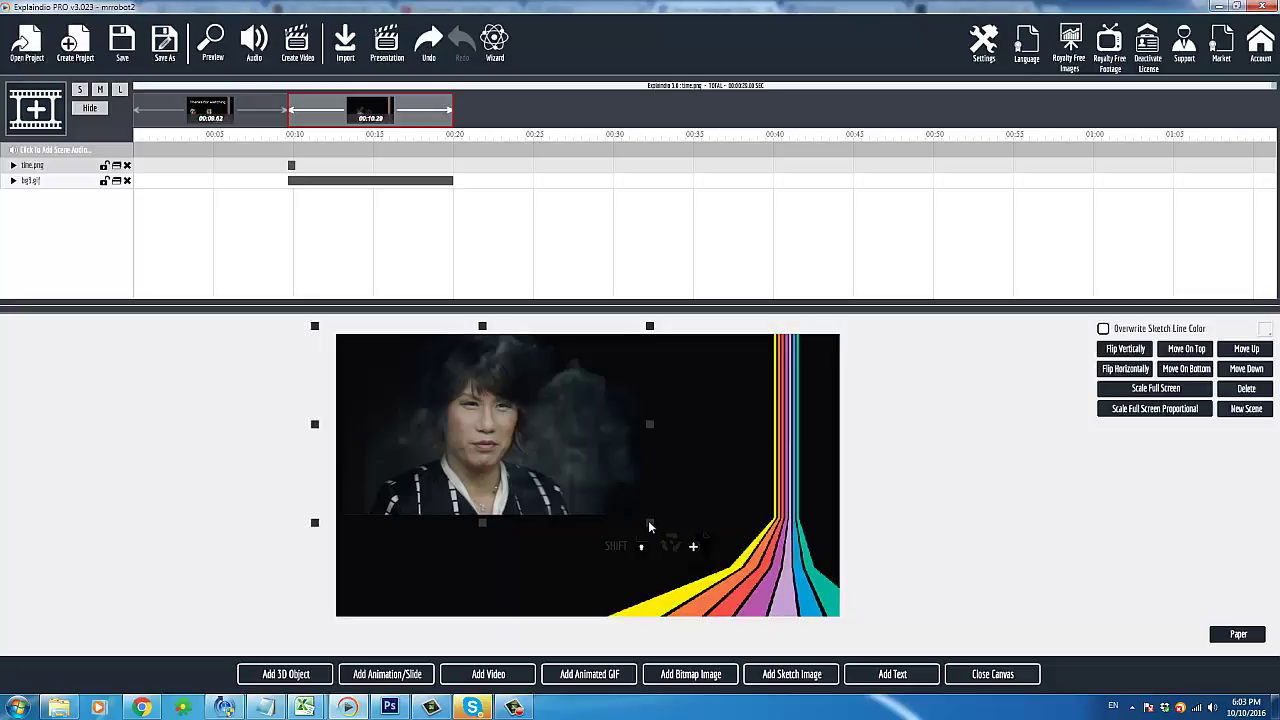
{"action": "left_click_drag", "start_coordinate": [650, 527], "coordinate": [616, 544]}
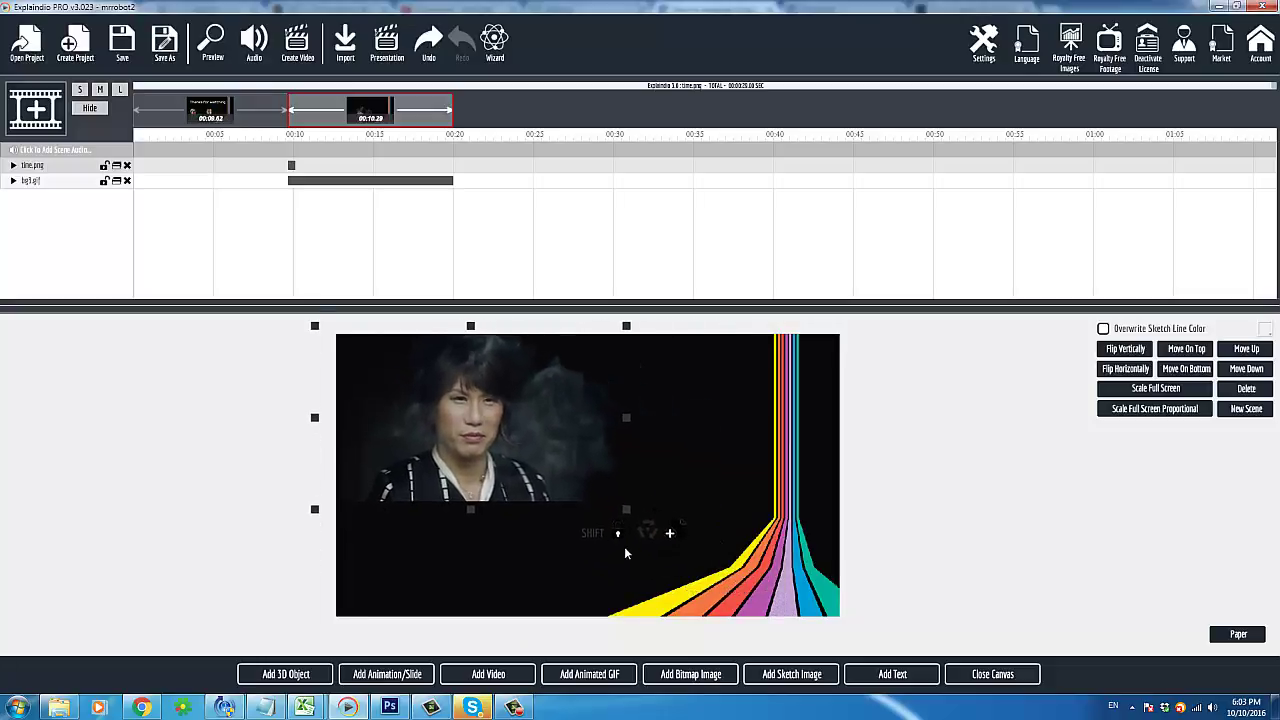
{"action": "left_click_drag", "start_coordinate": [526, 449], "coordinate": [522, 532]}
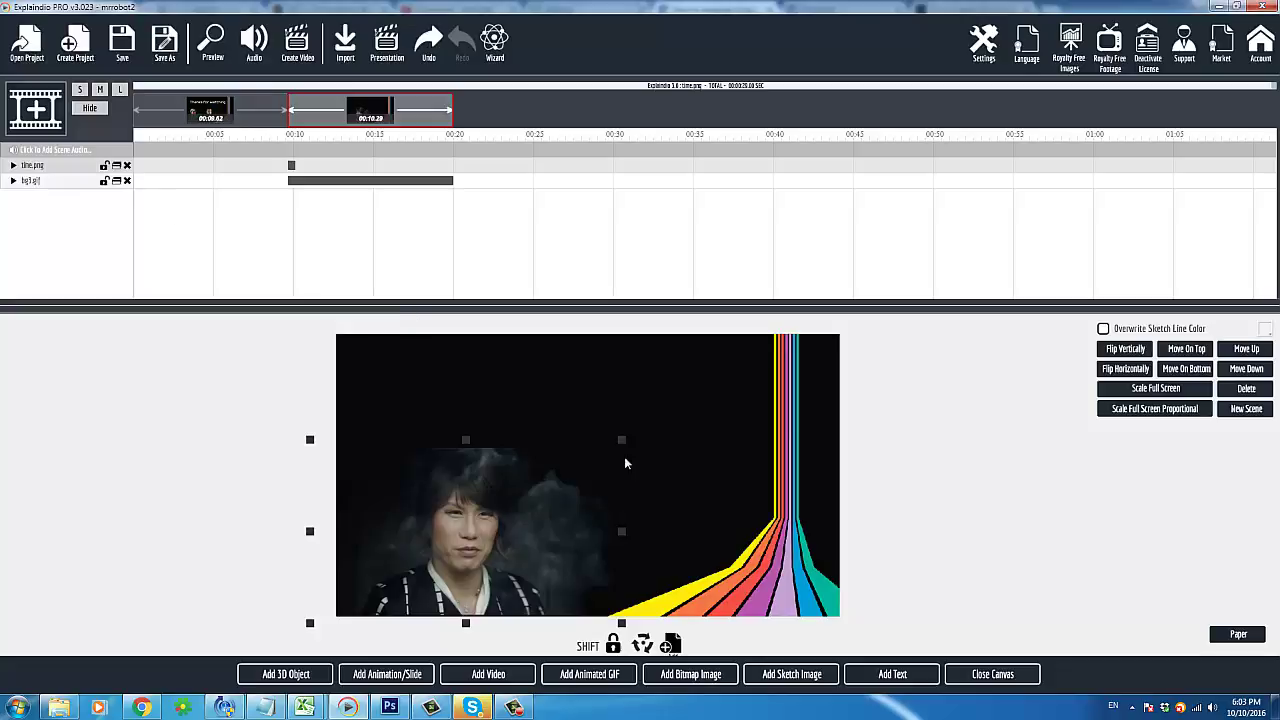
{"action": "left_click_drag", "start_coordinate": [621, 441], "coordinate": [652, 413]}
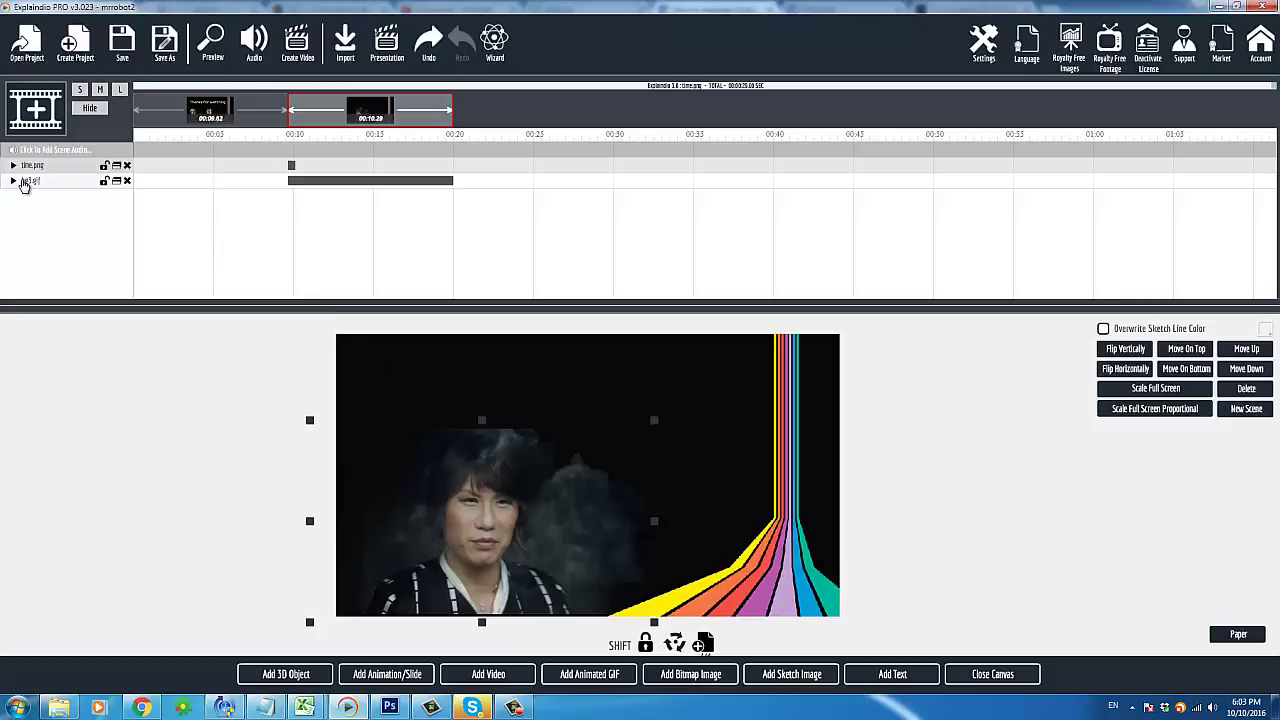
- Add the Smooth Entrance animation preset to the time.png layer
{"action": "left_click", "coordinate": [13, 165]}
{"action": "left_click", "coordinate": [28, 180]}
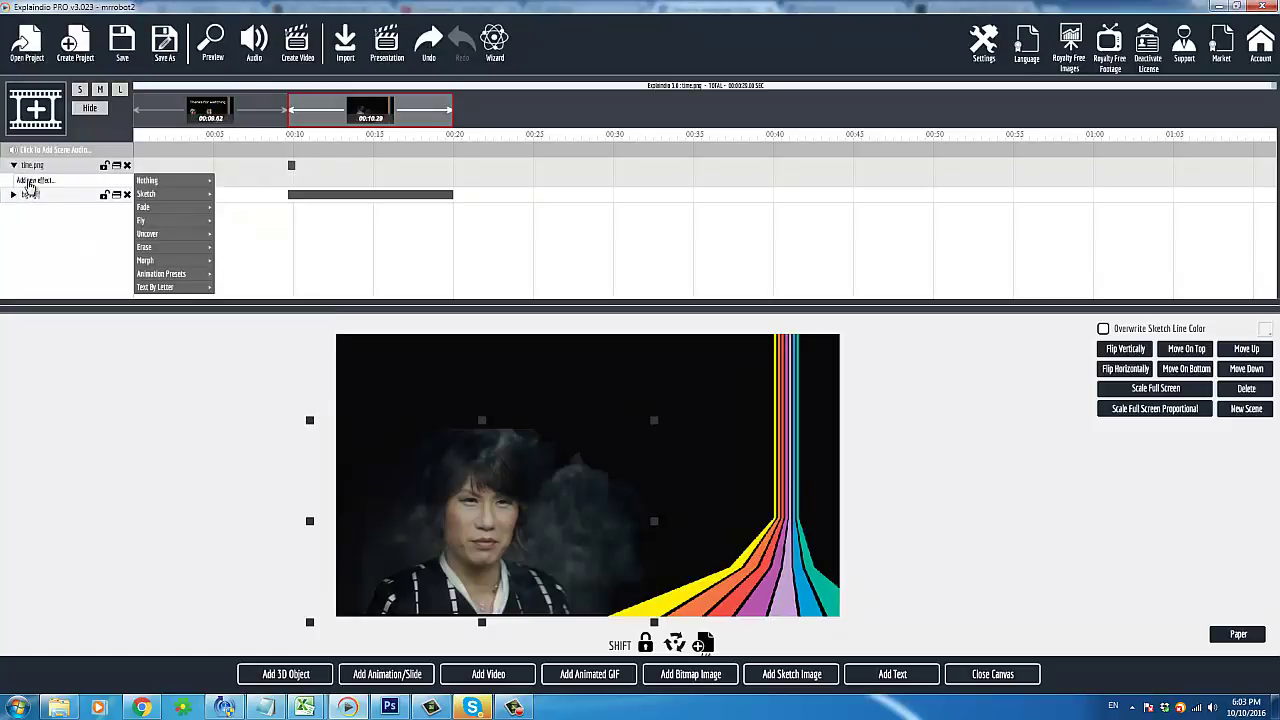
{"action": "mouse_move", "coordinate": [205, 210]}
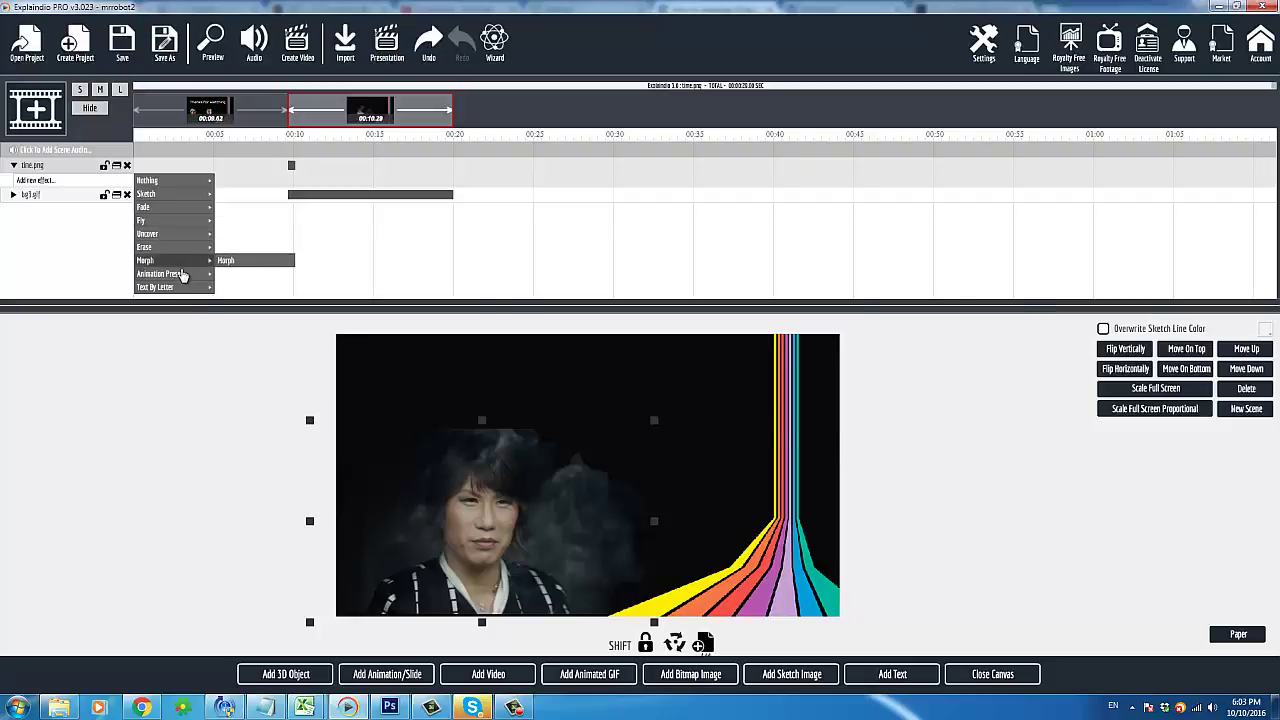
{"action": "mouse_move", "coordinate": [182, 275]}
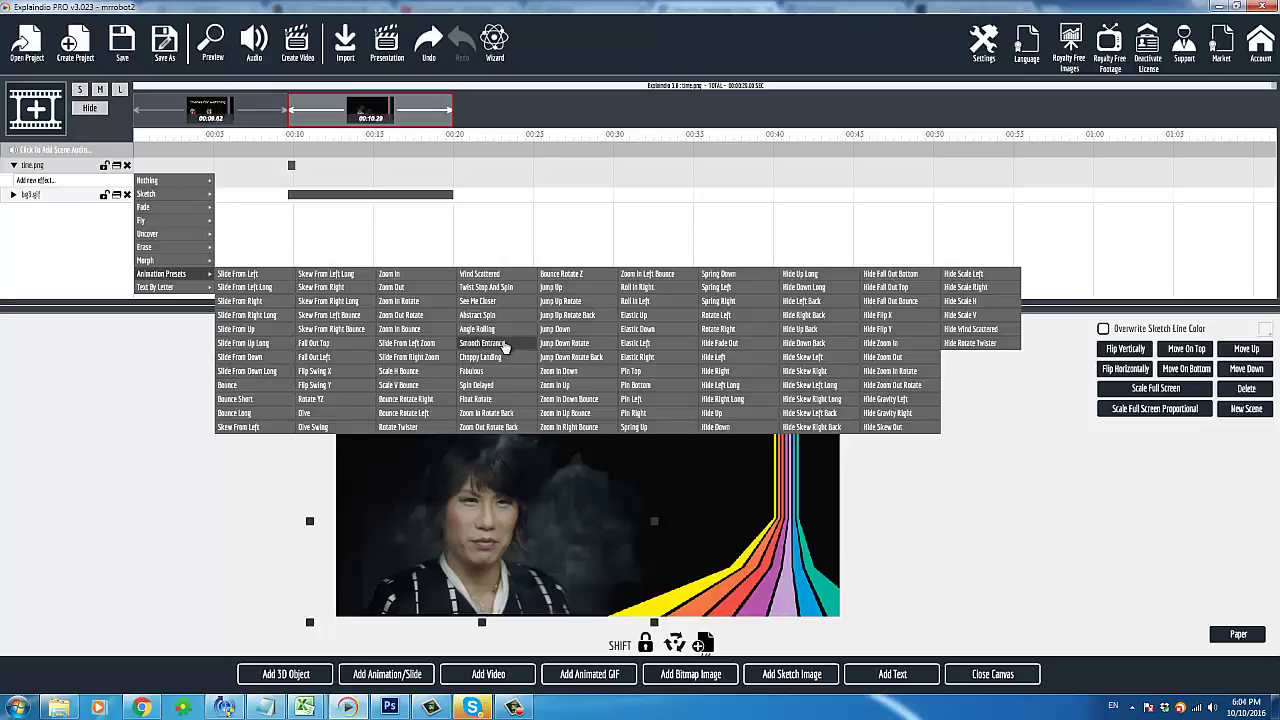
{"action": "left_click", "coordinate": [484, 343]}
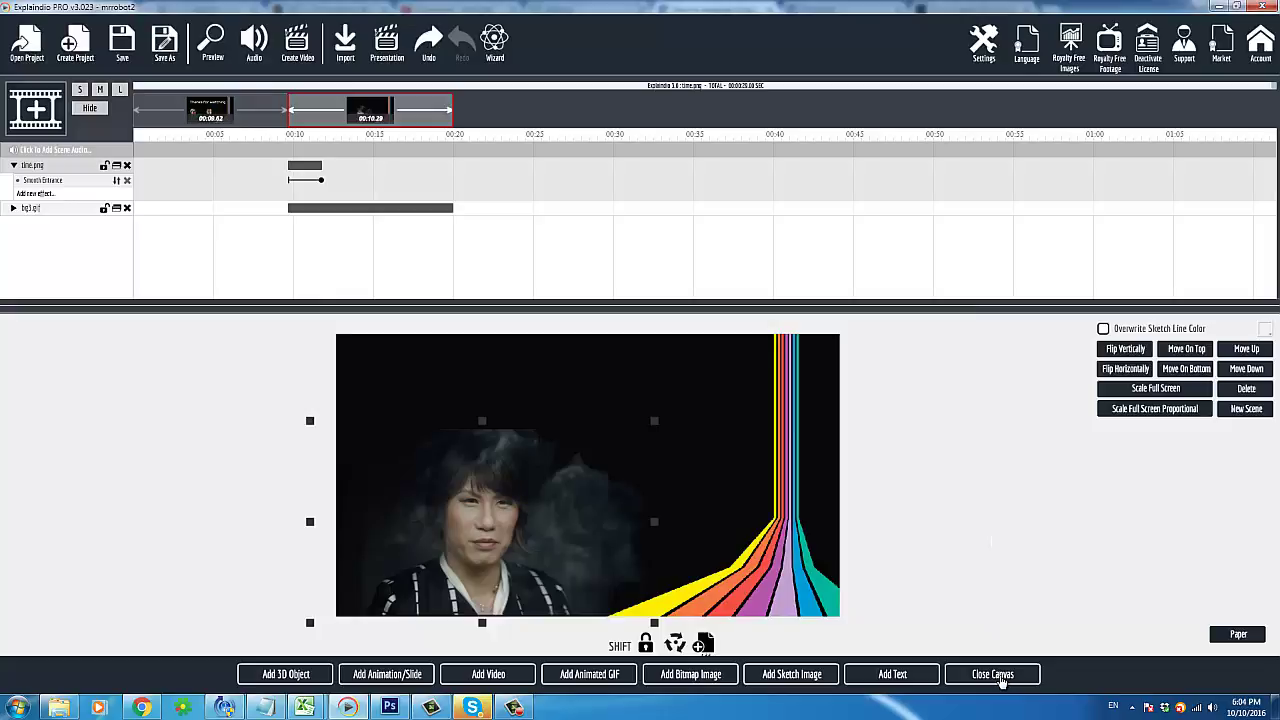
- Close the canvas and play the scene from the start to check the image's entrance
{"action": "left_click", "coordinate": [999, 677]}
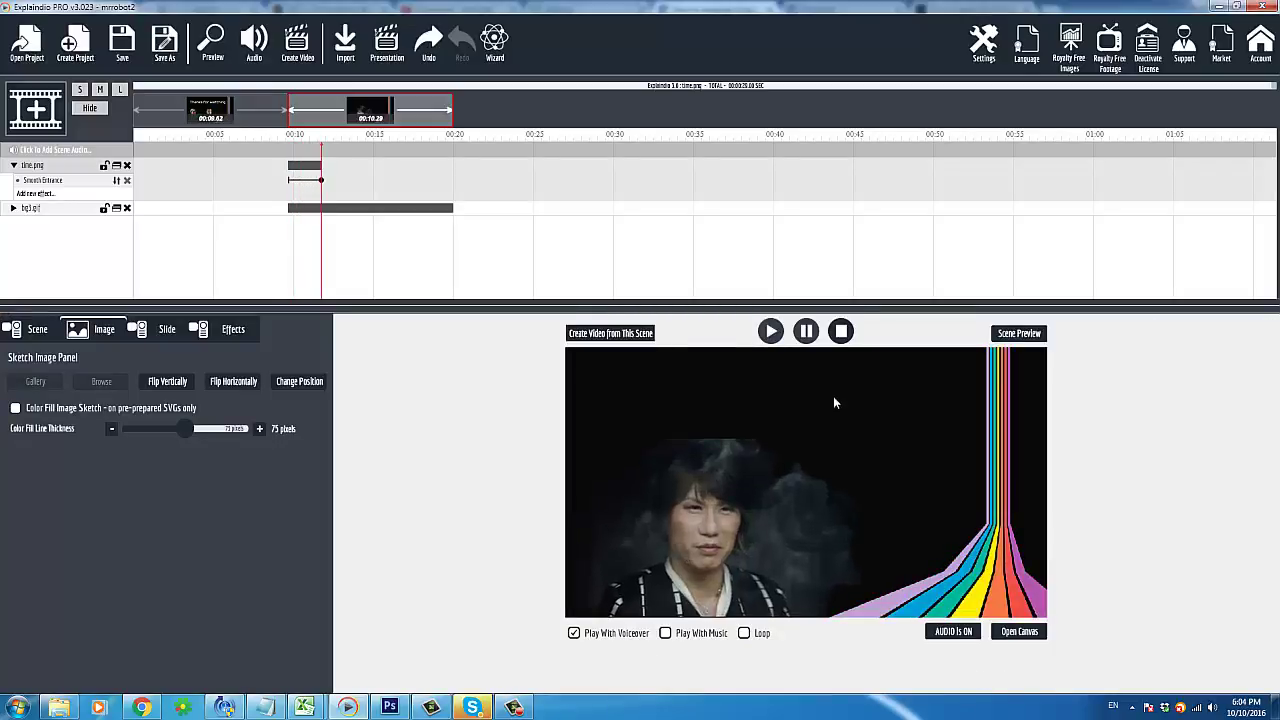
{"action": "left_click", "coordinate": [843, 334]}
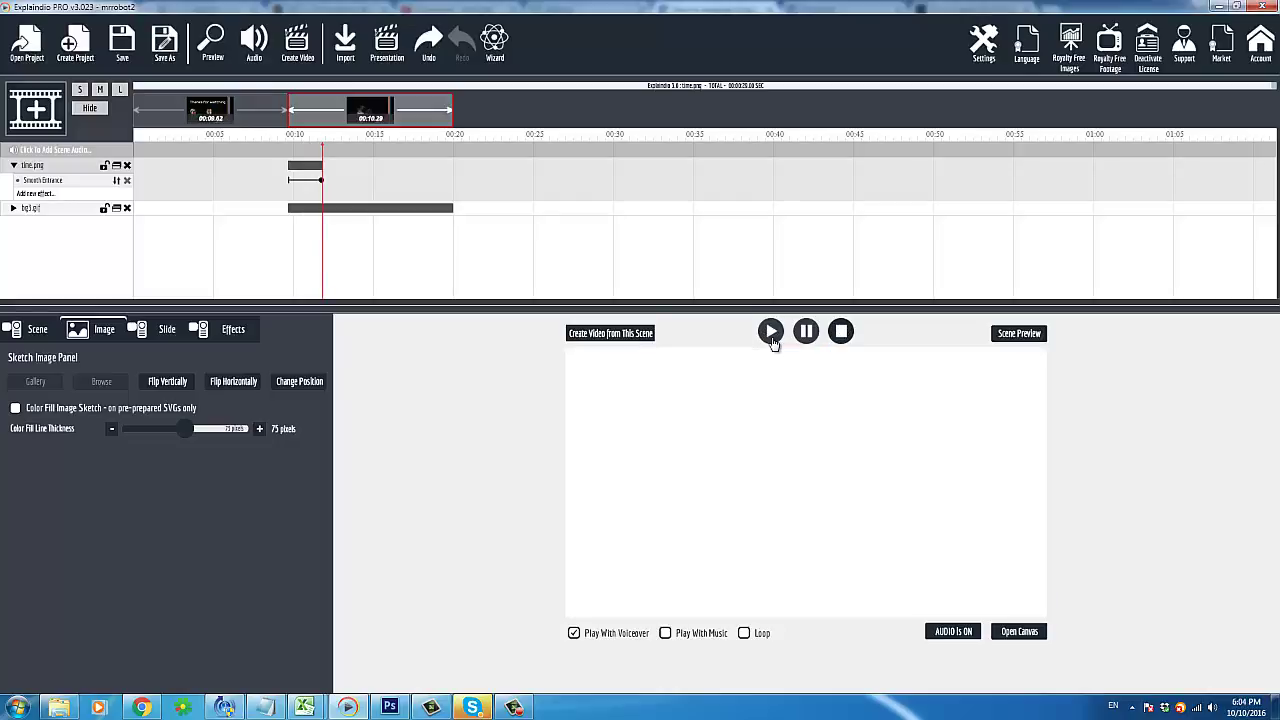
{"action": "left_click", "coordinate": [772, 338]}
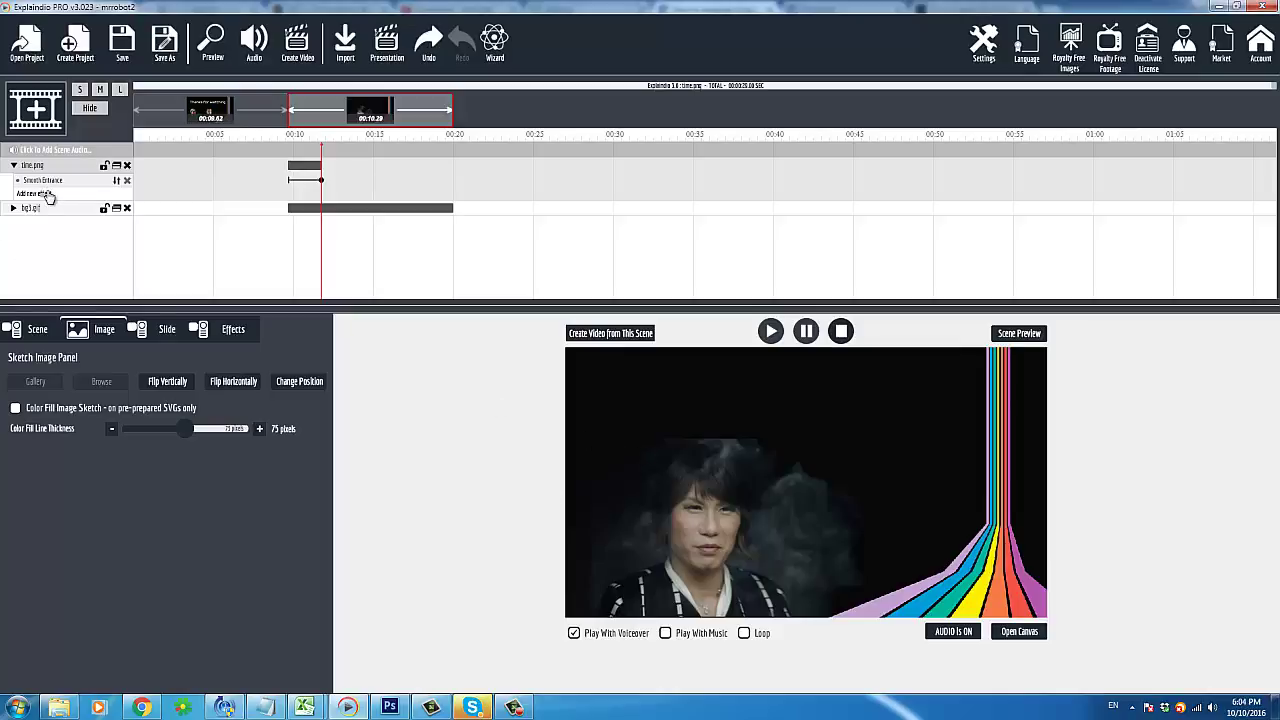
- Replace the Smooth Entrance effect on time.png with the Choppy Landing animation preset
{"action": "left_click", "coordinate": [127, 181]}
{"action": "left_click", "coordinate": [50, 182]}
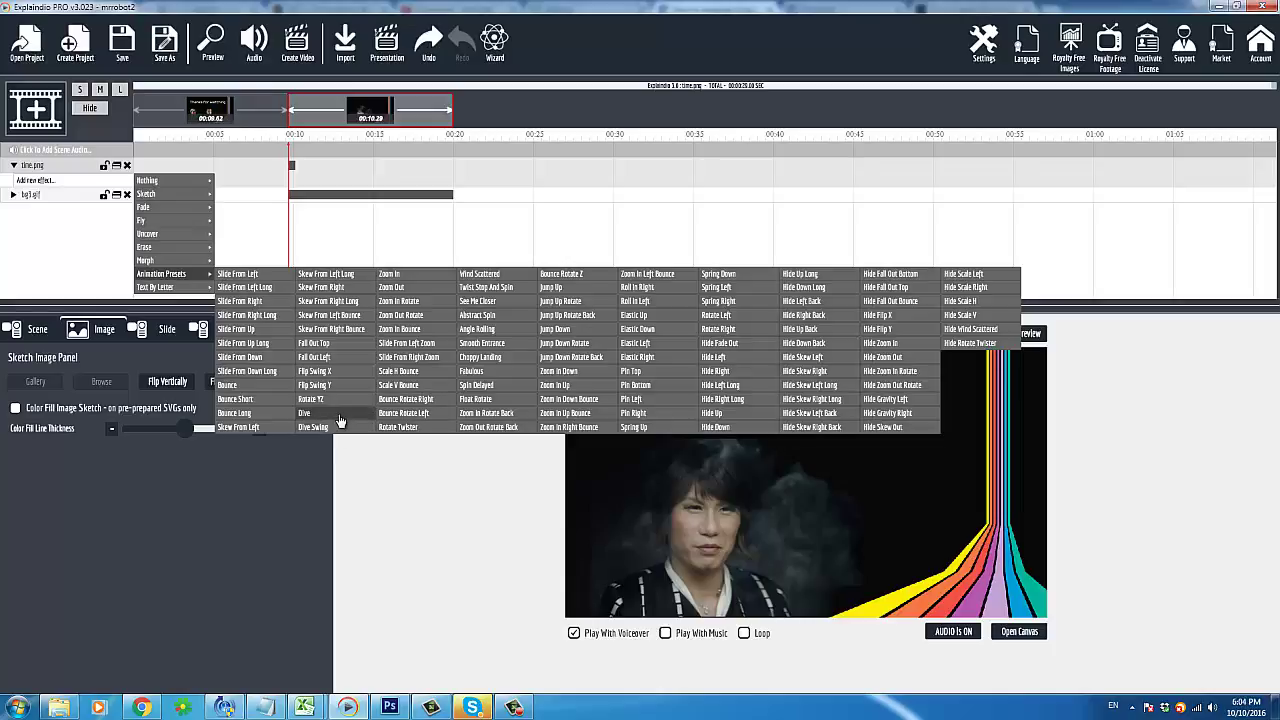
{"action": "left_click", "coordinate": [500, 358]}
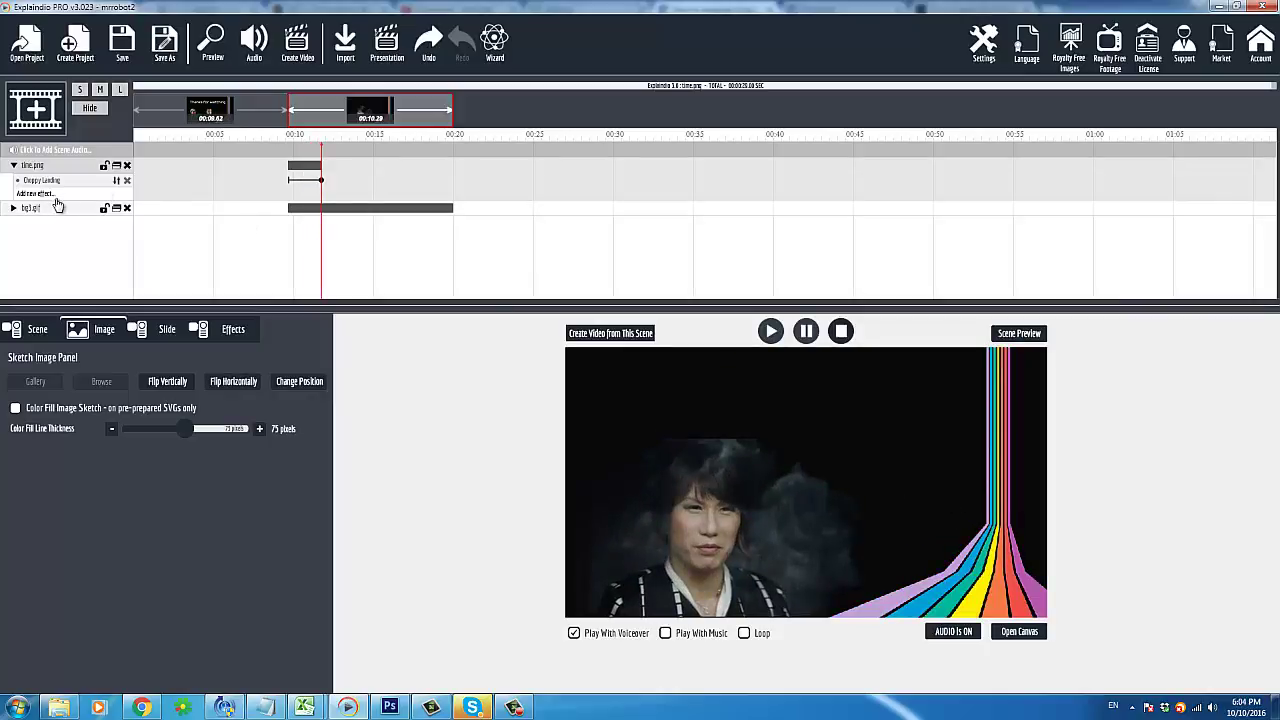
- Replace the Choppy Landing effect on time.png with the Jump Up animation preset
{"action": "left_click", "coordinate": [127, 181]}
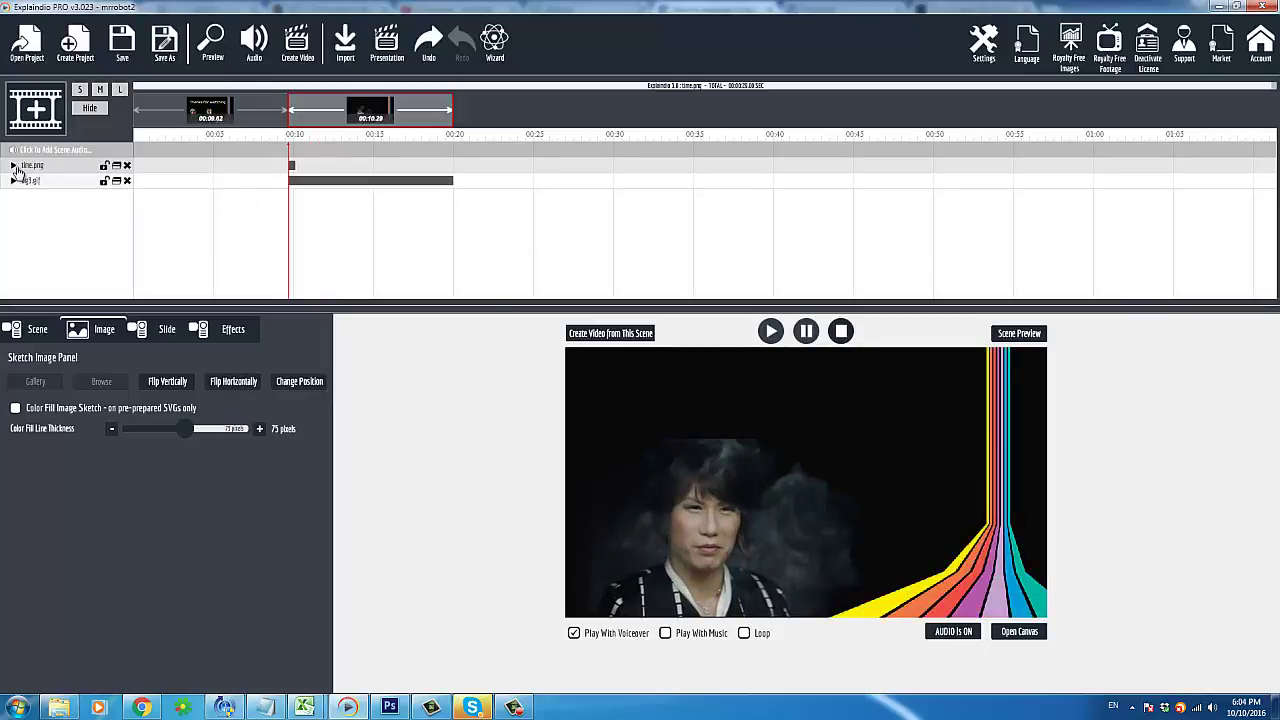
{"action": "left_click", "coordinate": [40, 182]}
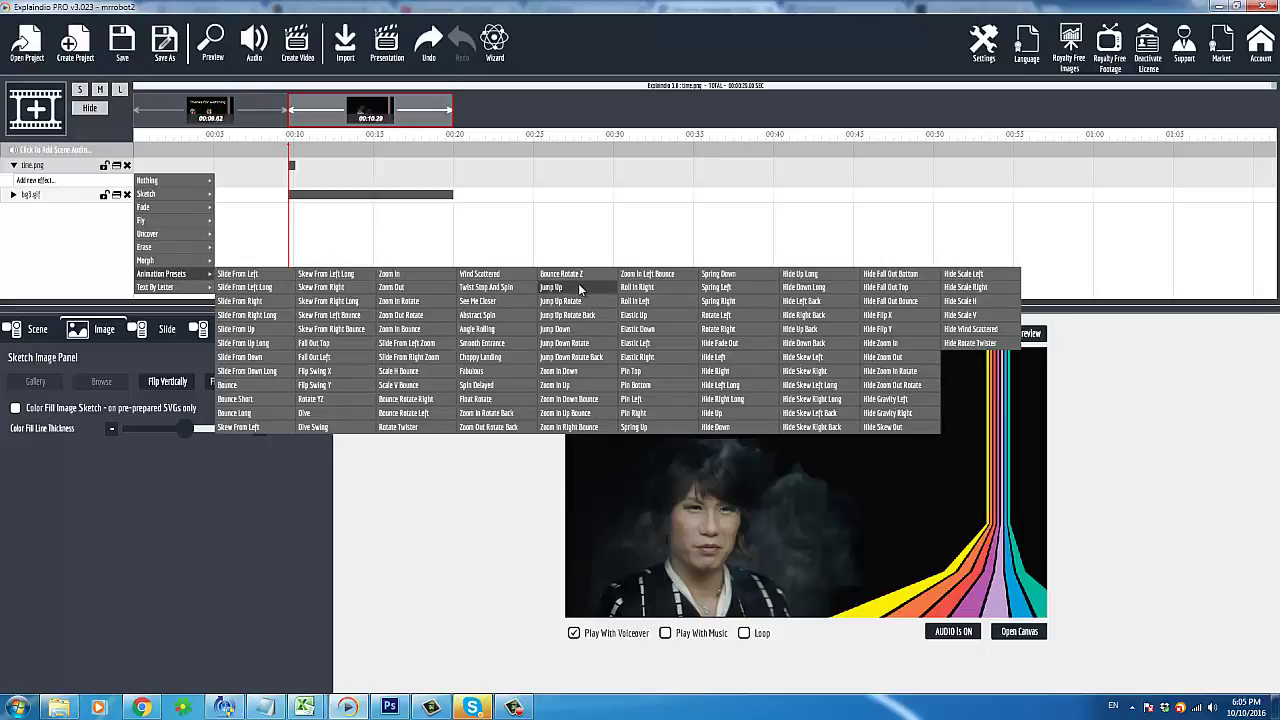
{"action": "left_click", "coordinate": [579, 289]}
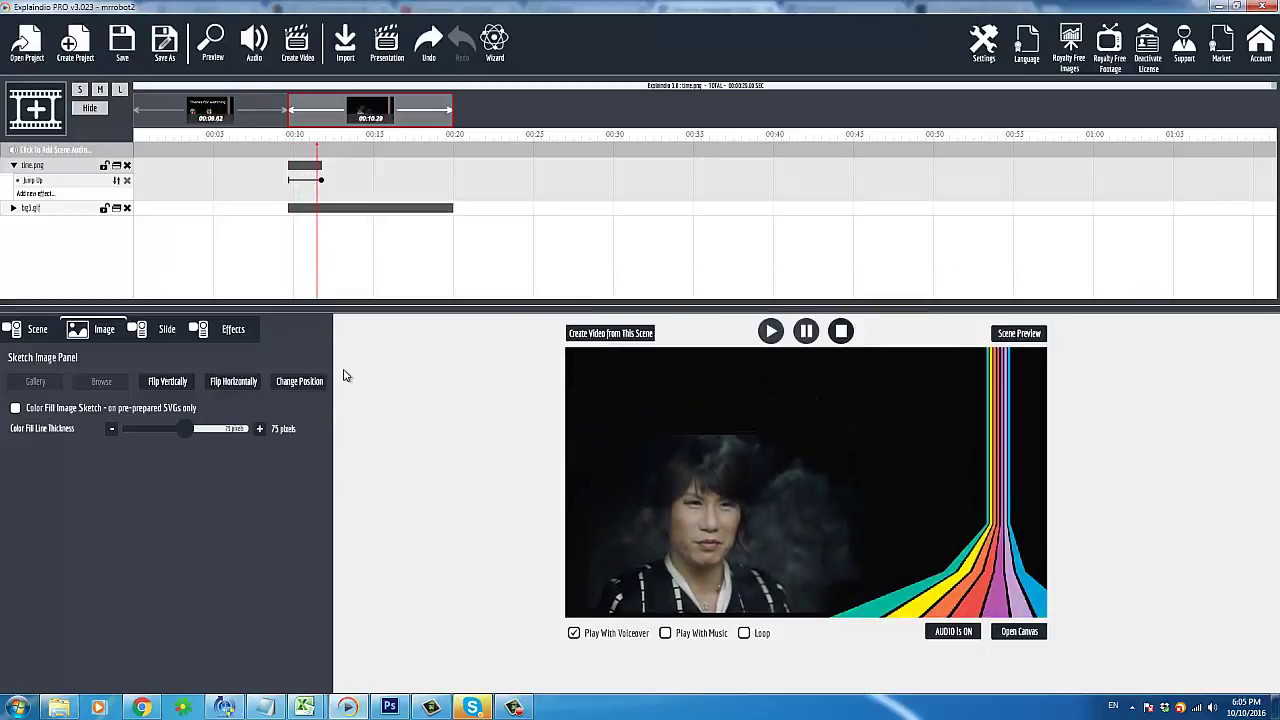
- Replace the Jump Up effect on time.png with the Spring Up animation preset
{"action": "left_click", "coordinate": [127, 180]}
{"action": "left_click", "coordinate": [26, 184]}
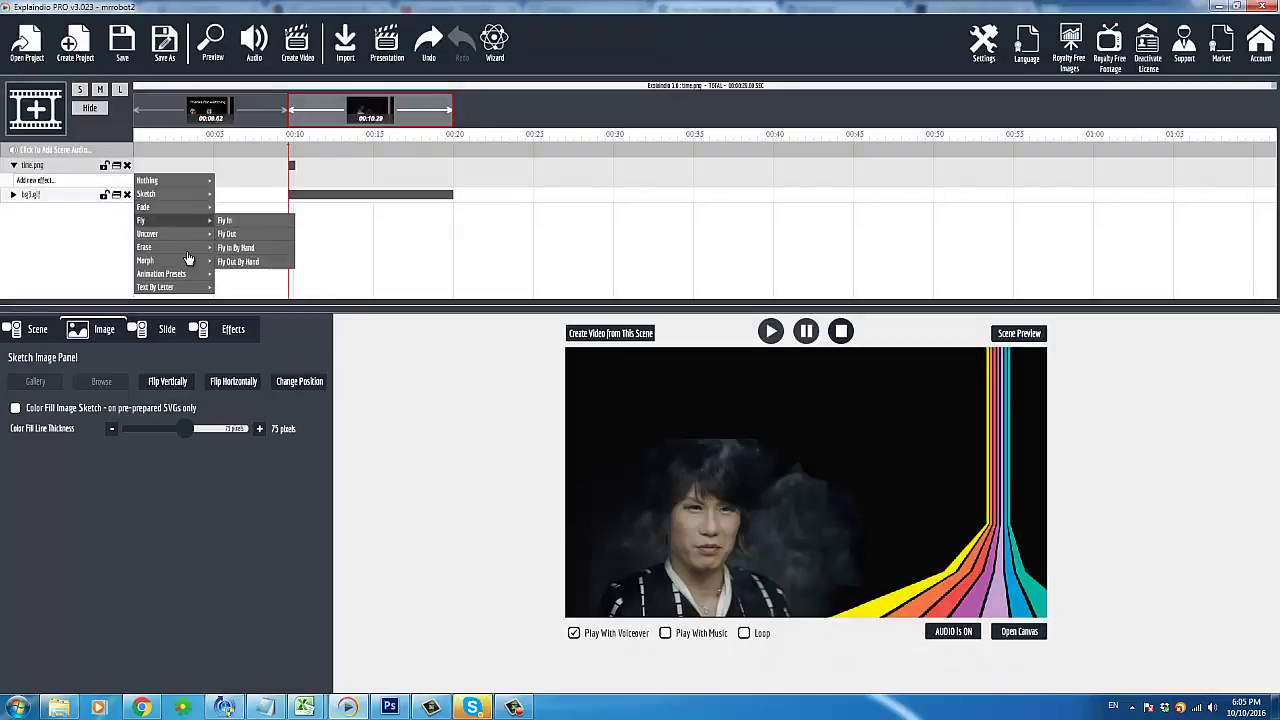
{"action": "mouse_move", "coordinate": [196, 264]}
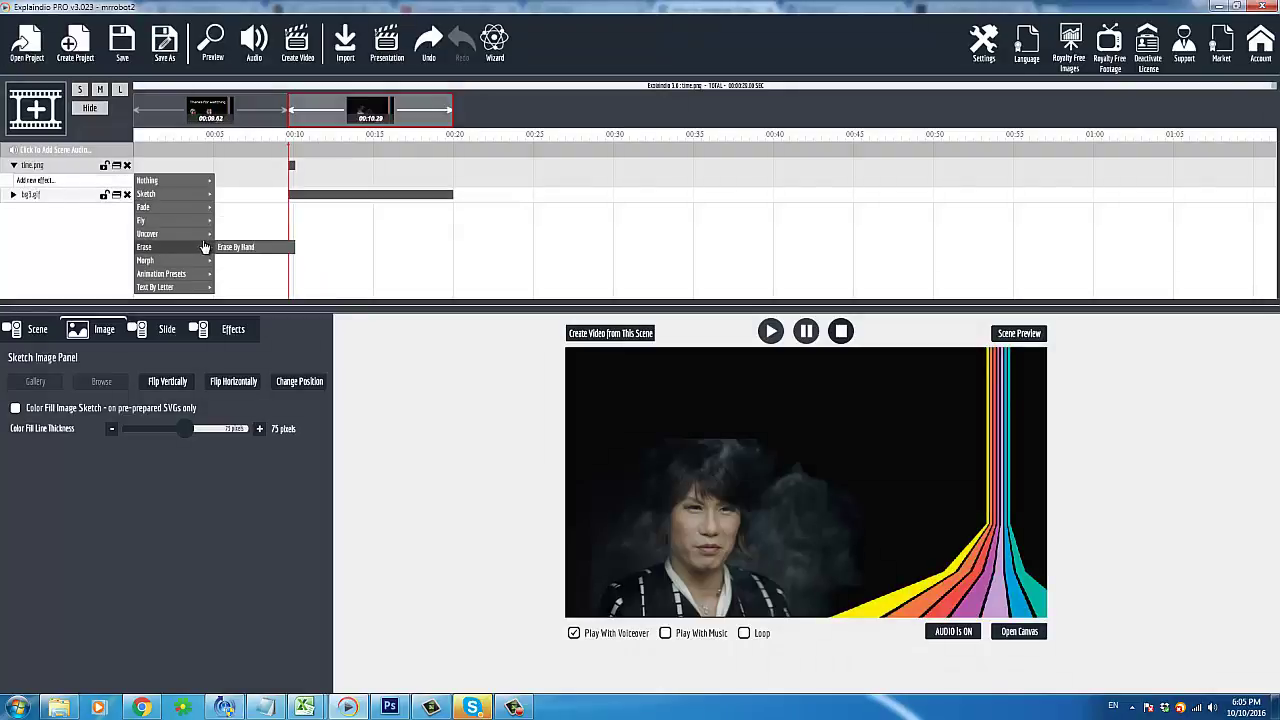
{"action": "mouse_move", "coordinate": [200, 230]}
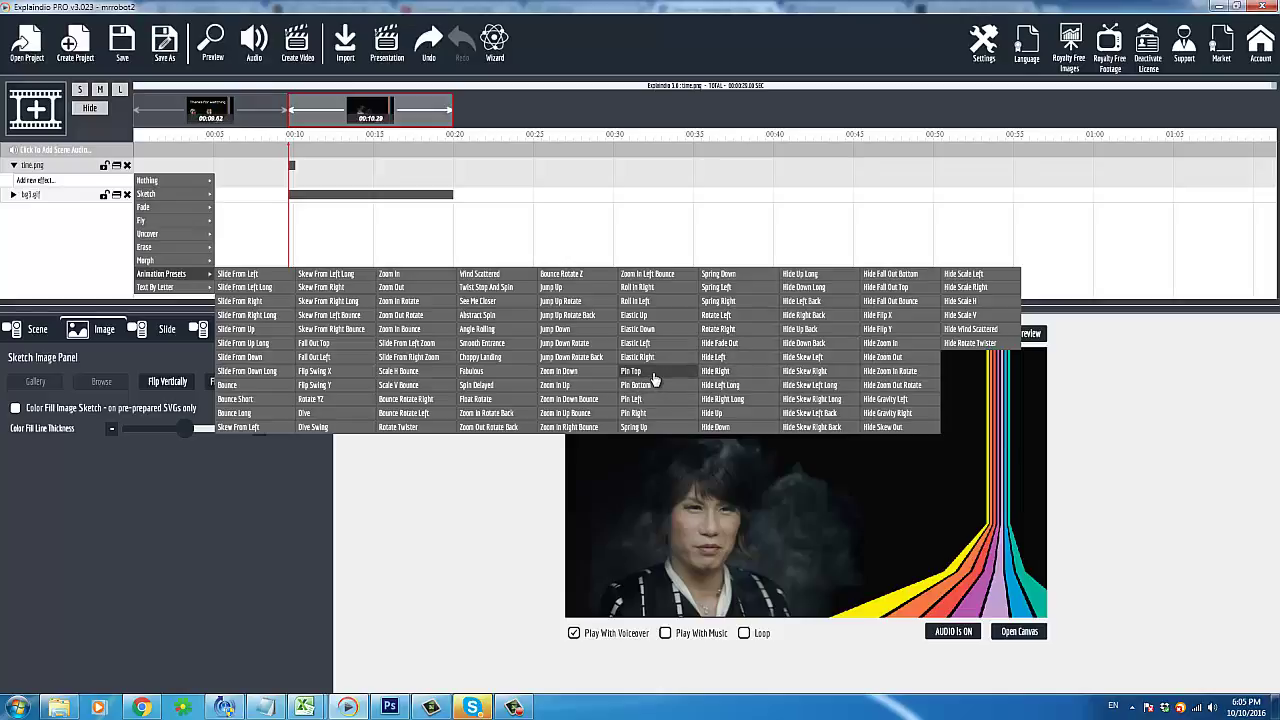
{"action": "left_click", "coordinate": [648, 427]}
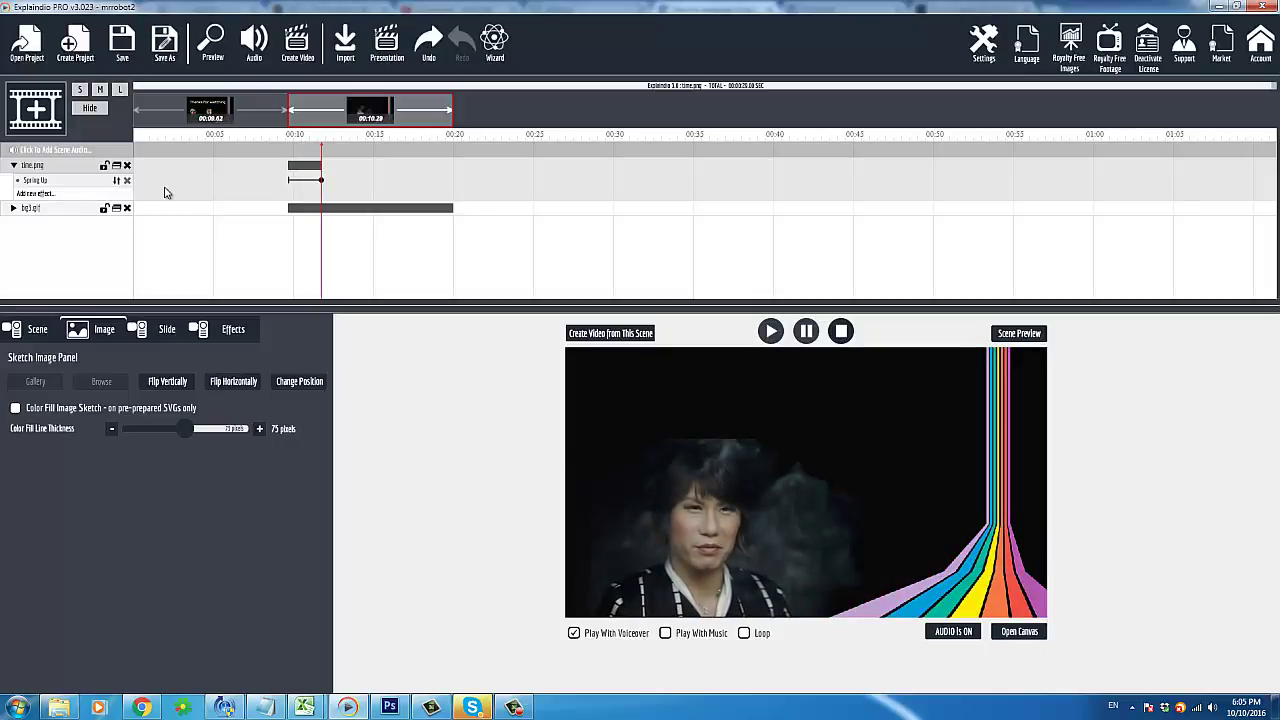
- Replace the Spring Up effect on time.png with the Hide Wind Scattered preset and preview the scene
{"action": "left_click", "coordinate": [127, 181]}
{"action": "left_click", "coordinate": [33, 181]}
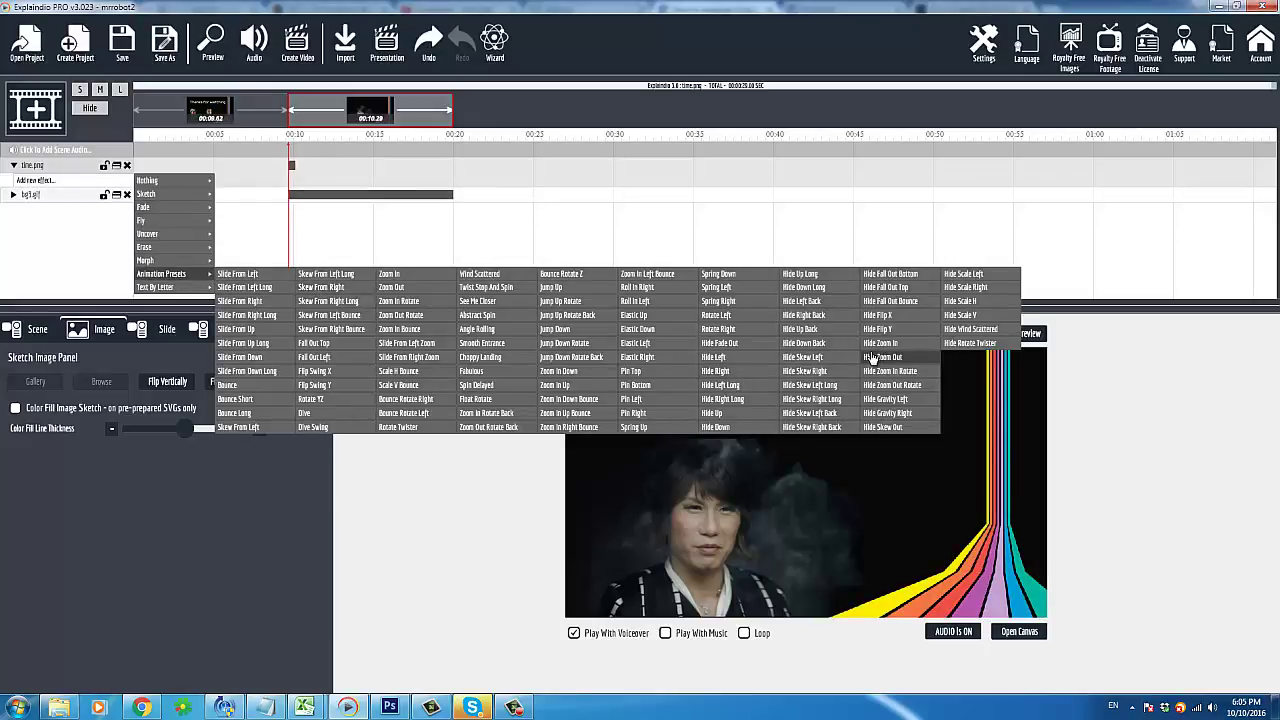
{"action": "left_click", "coordinate": [968, 329]}
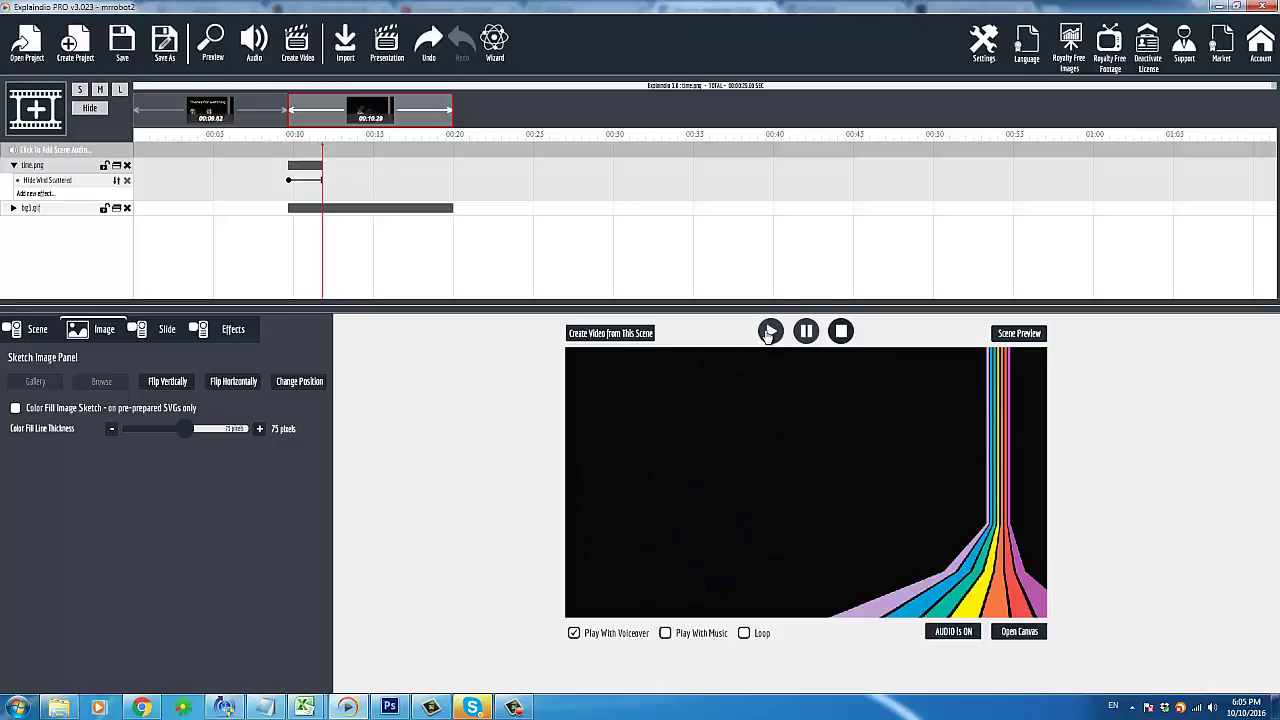
{"action": "left_click", "coordinate": [1040, 336]}
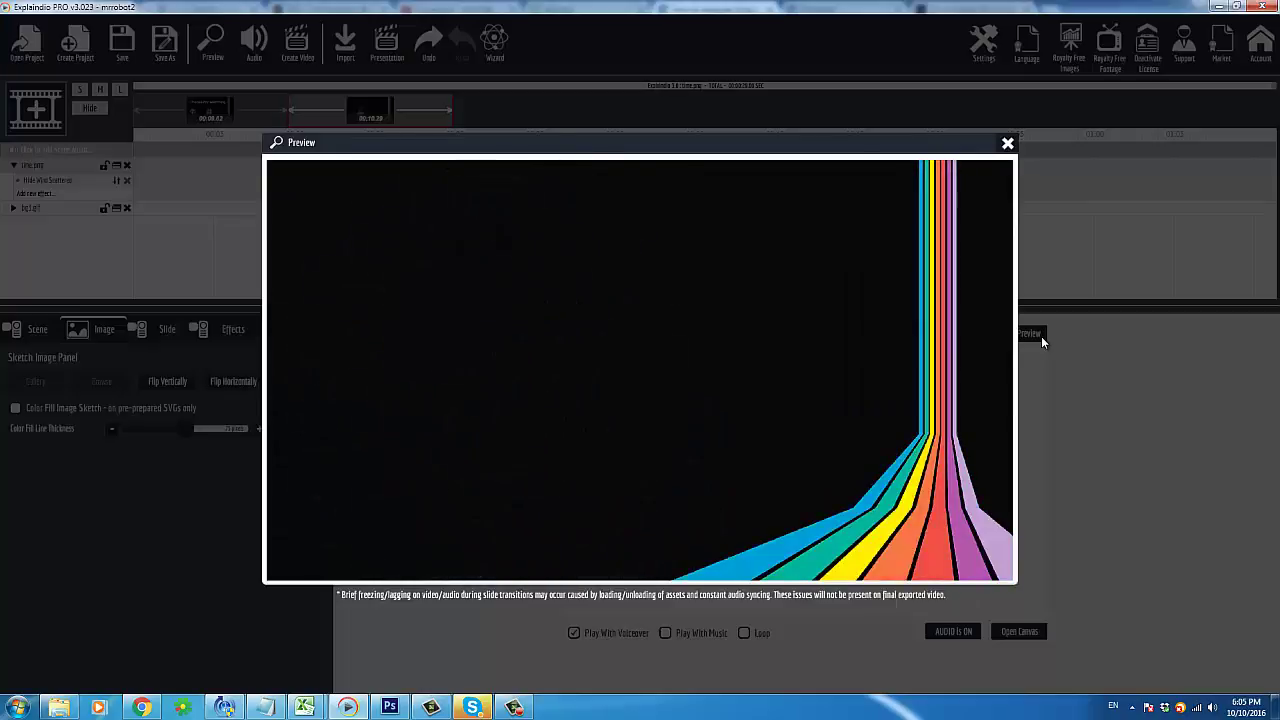
{"action": "left_click", "coordinate": [1008, 143]}
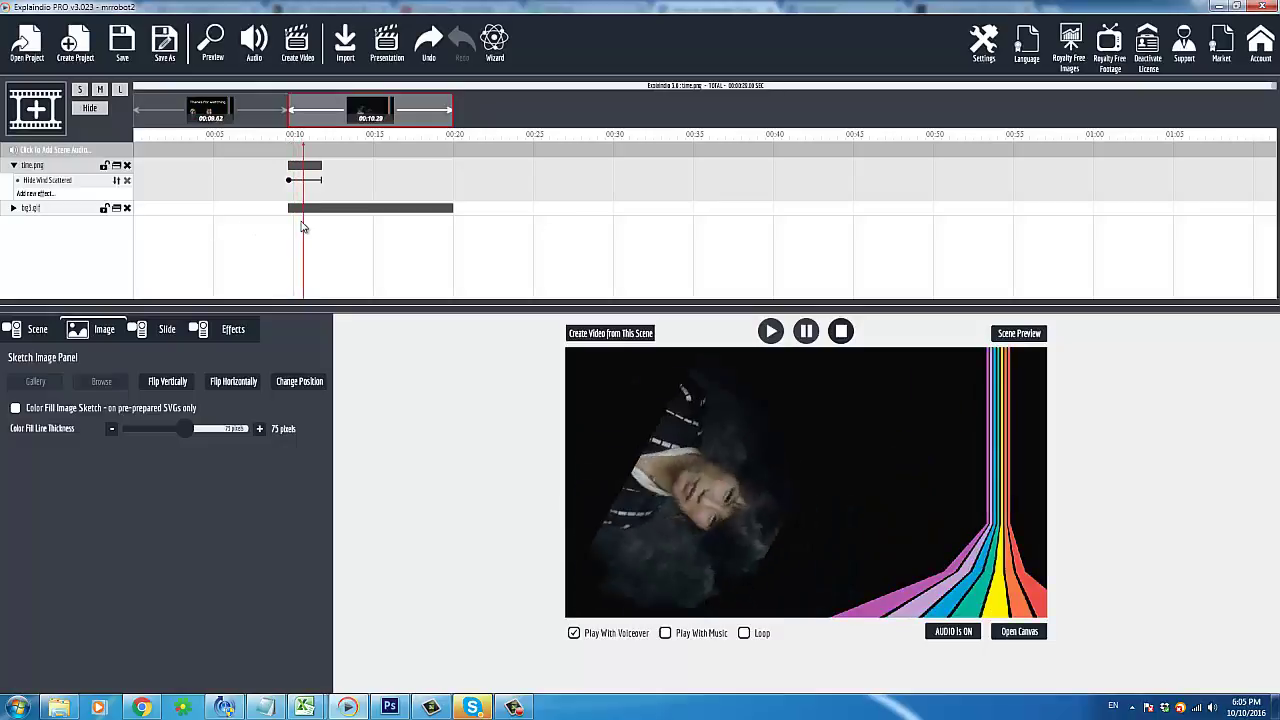
- Replace the Hide Wind Scattered effect on time.png with the Angle Rolling animation preset
{"action": "left_click", "coordinate": [127, 181]}
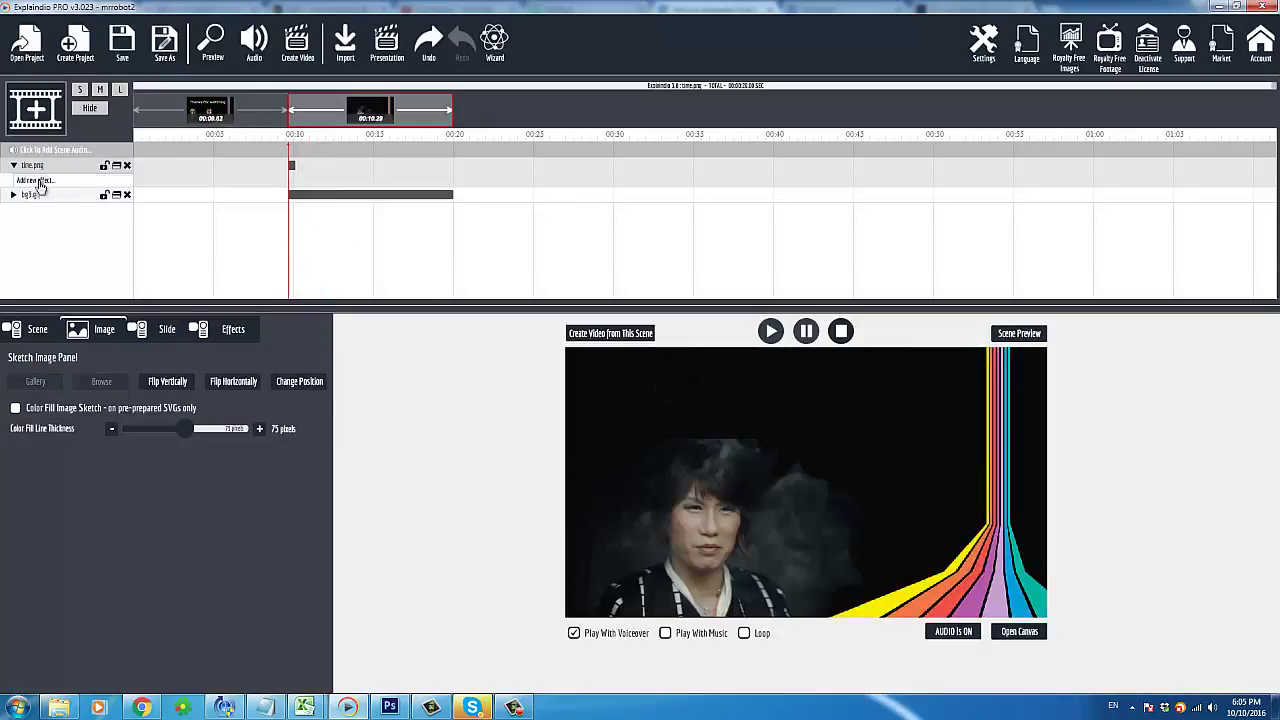
{"action": "left_click", "coordinate": [35, 181]}
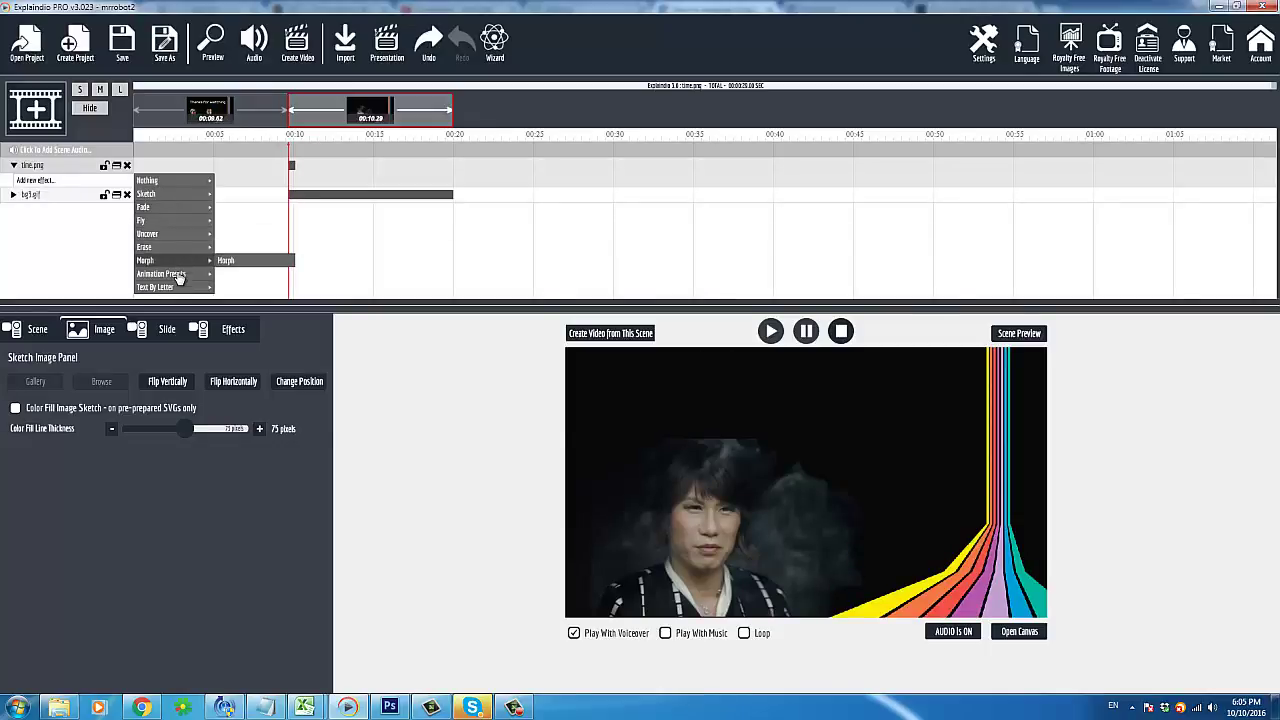
{"action": "mouse_move", "coordinate": [178, 278]}
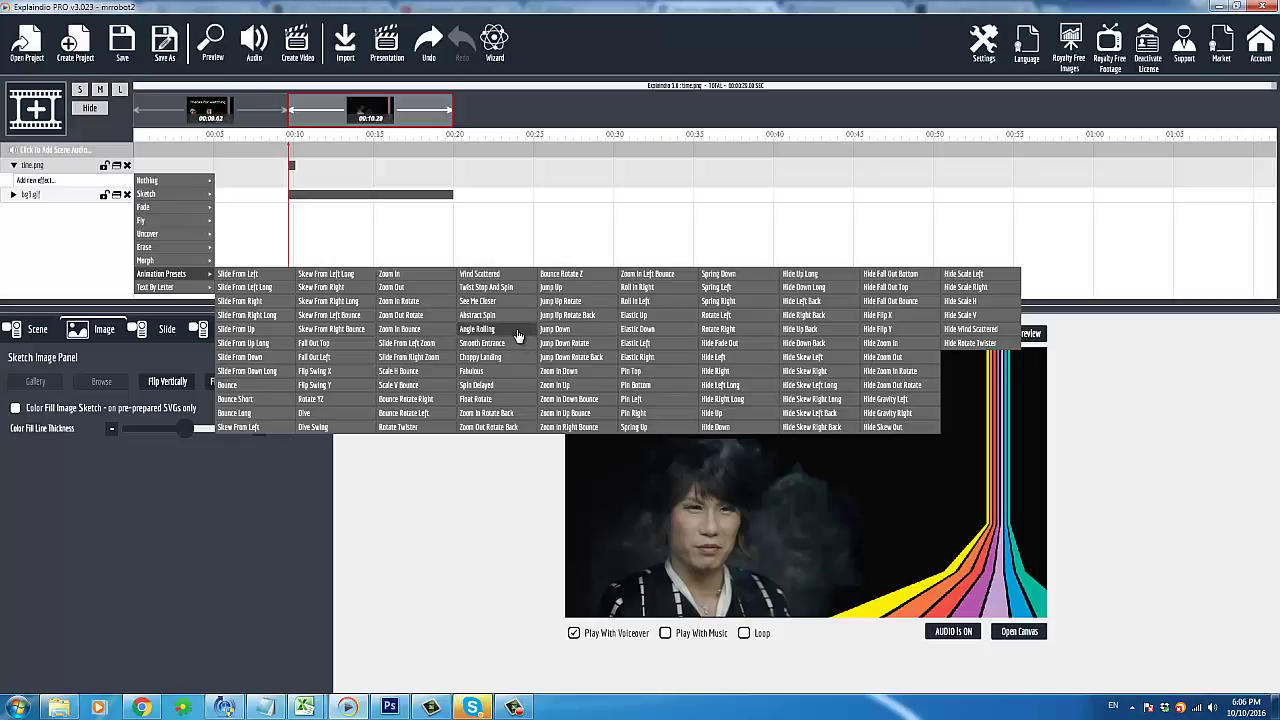
{"action": "left_click", "coordinate": [478, 329]}
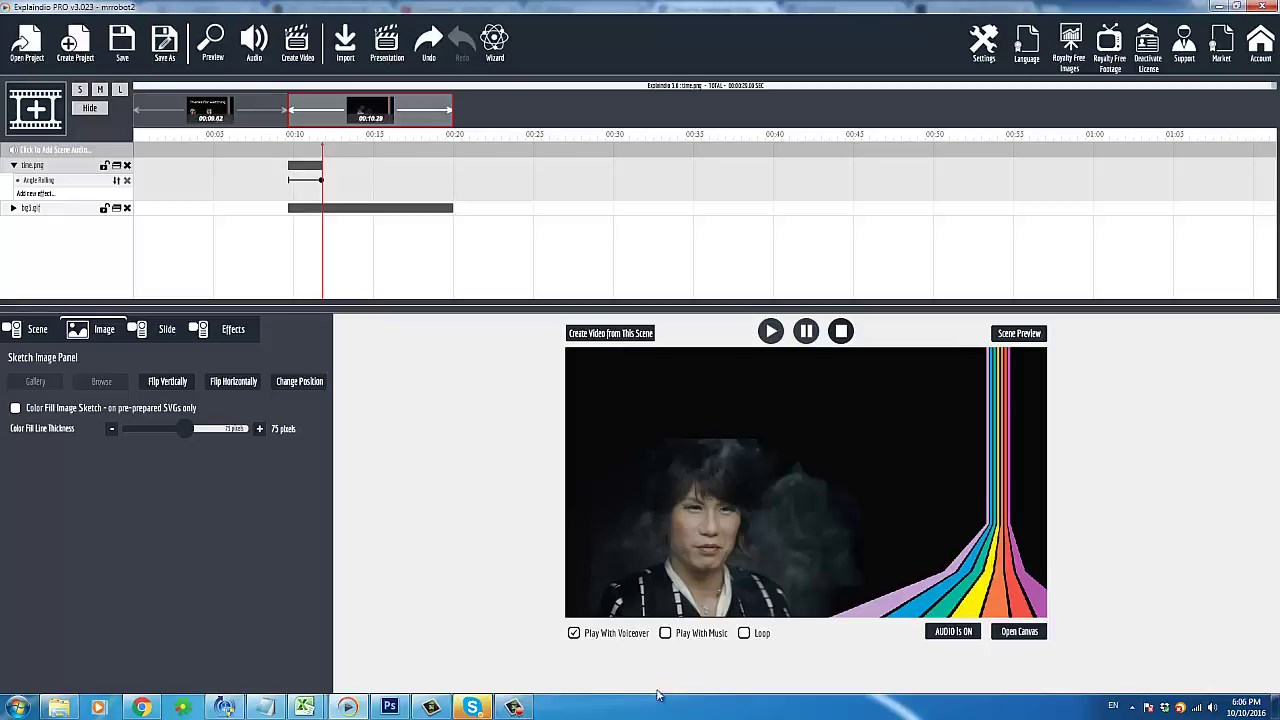
- Add a text layer on the canvas, place it in the upper area above time.png in the layer order, and enlarge it
{"action": "left_click", "coordinate": [1020, 632]}
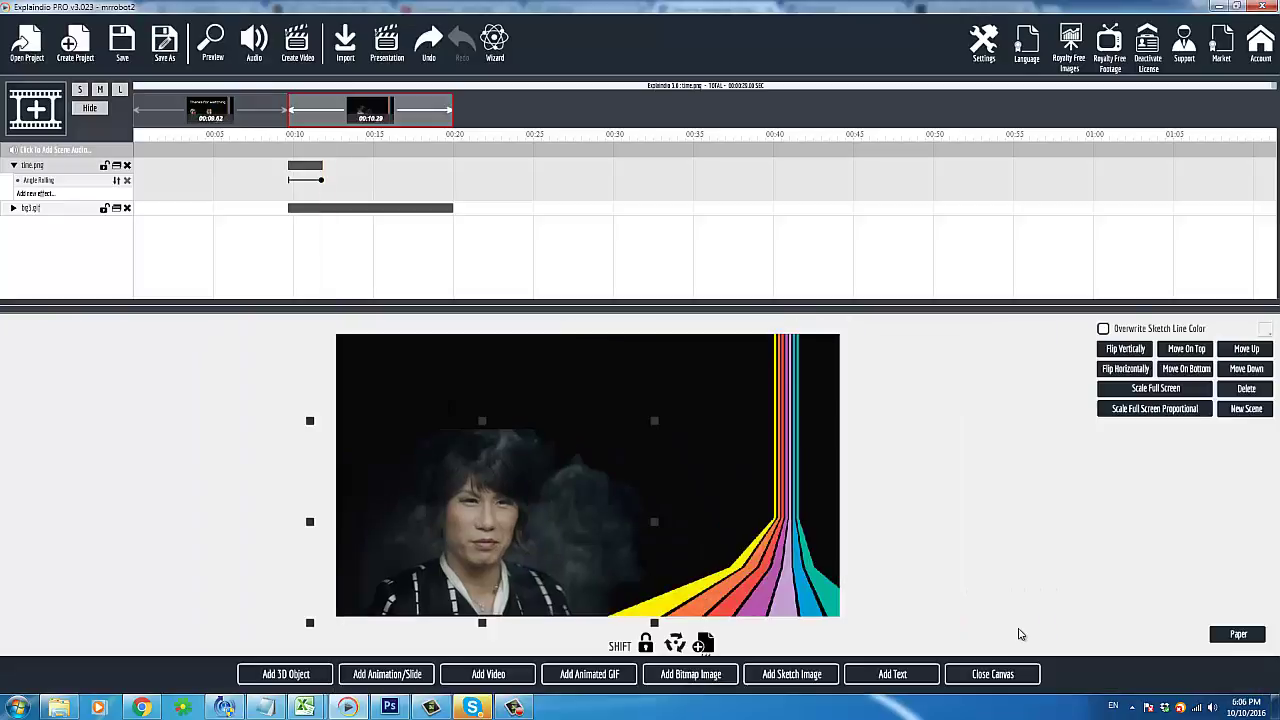
{"action": "left_click", "coordinate": [905, 676]}
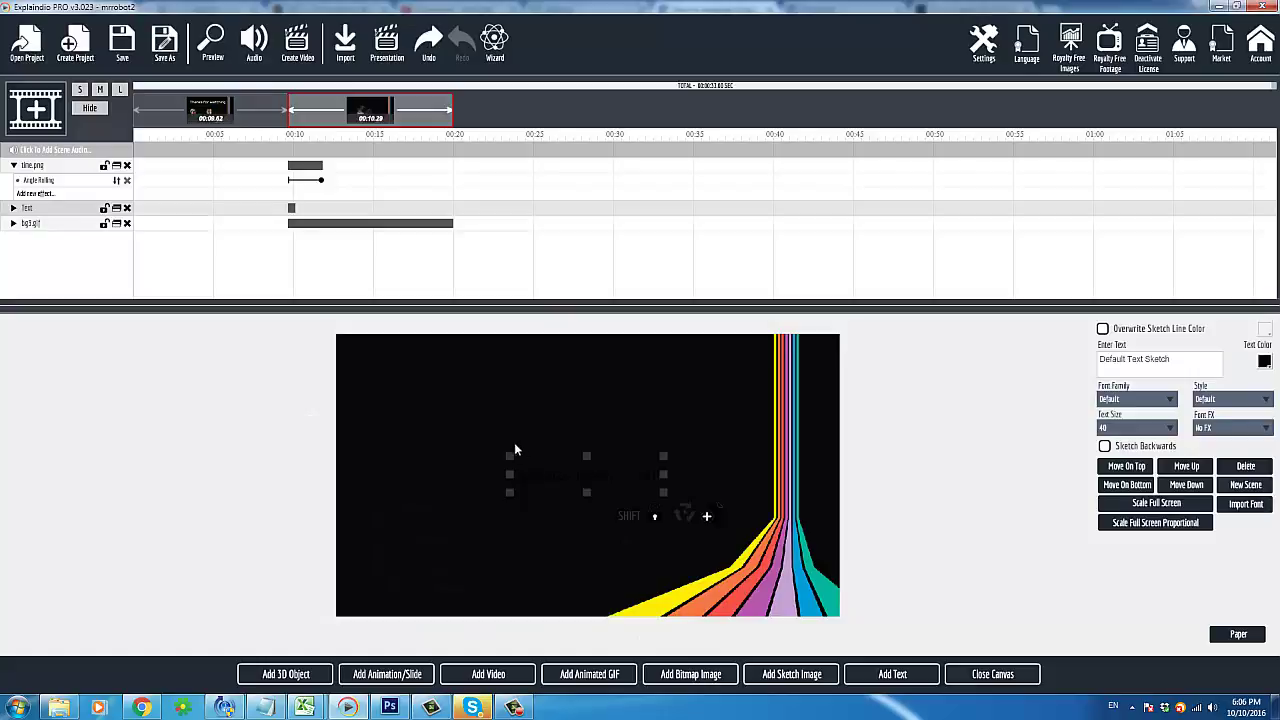
{"action": "left_click_drag", "start_coordinate": [514, 450], "coordinate": [408, 377]}
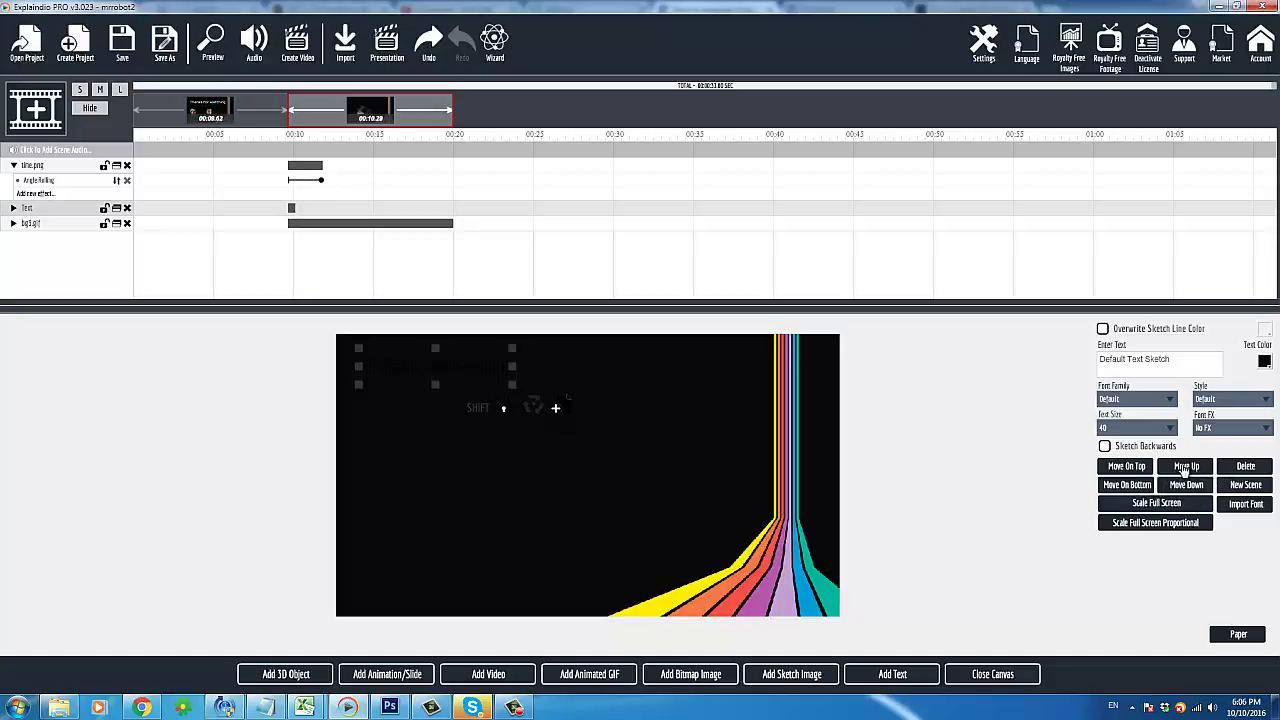
{"action": "left_click", "coordinate": [1186, 470]}
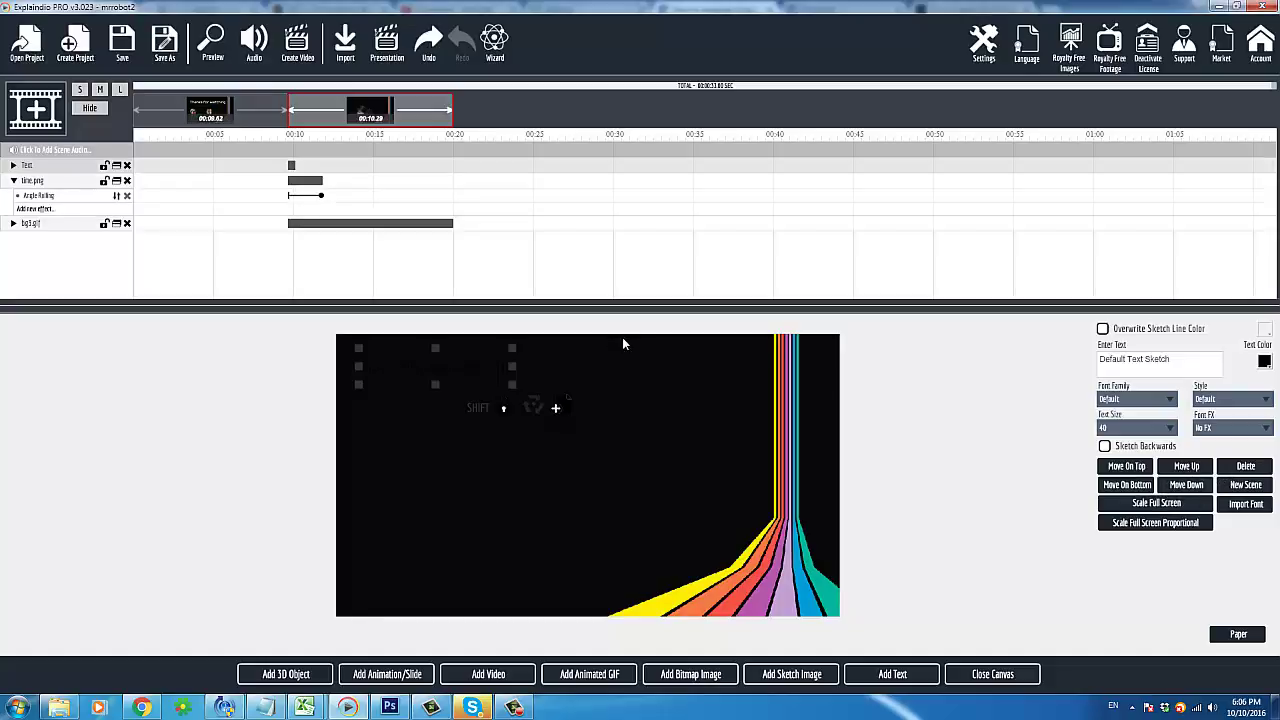
{"action": "left_click_drag", "start_coordinate": [515, 392], "coordinate": [754, 427]}
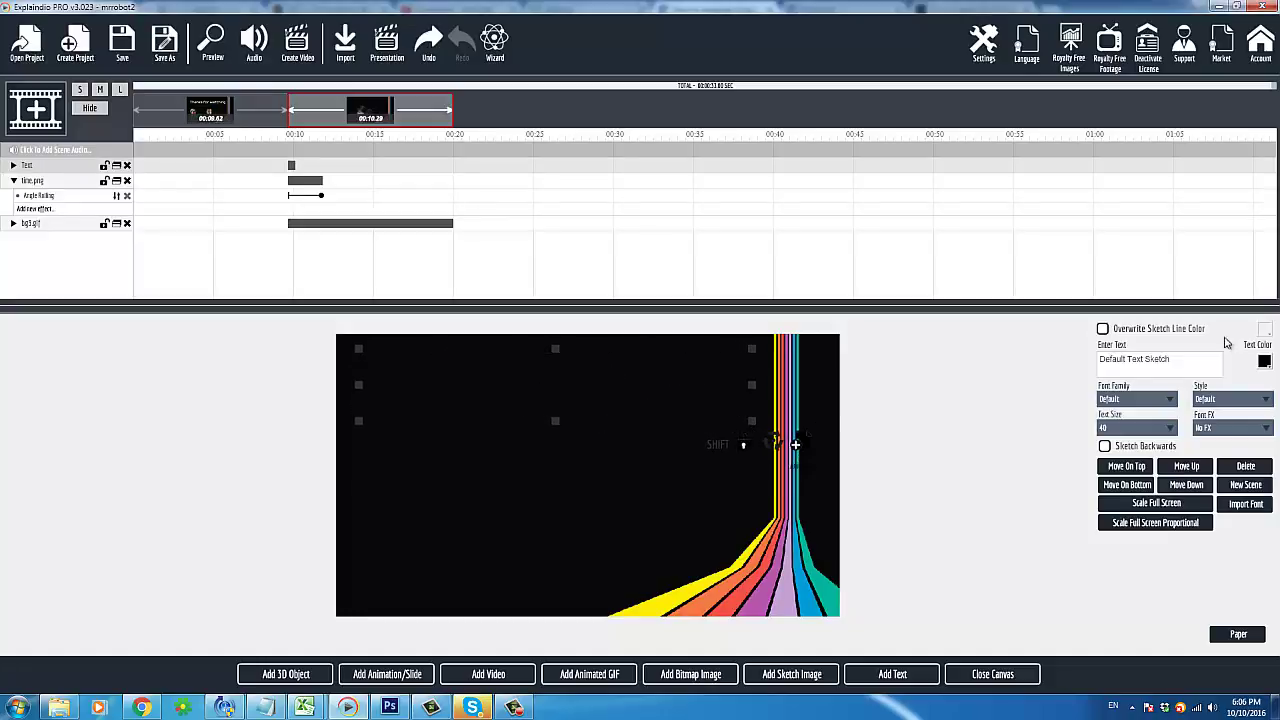
- Set the text color of the new text layer to white and keep that layer selected
{"action": "left_click", "coordinate": [1263, 364]}
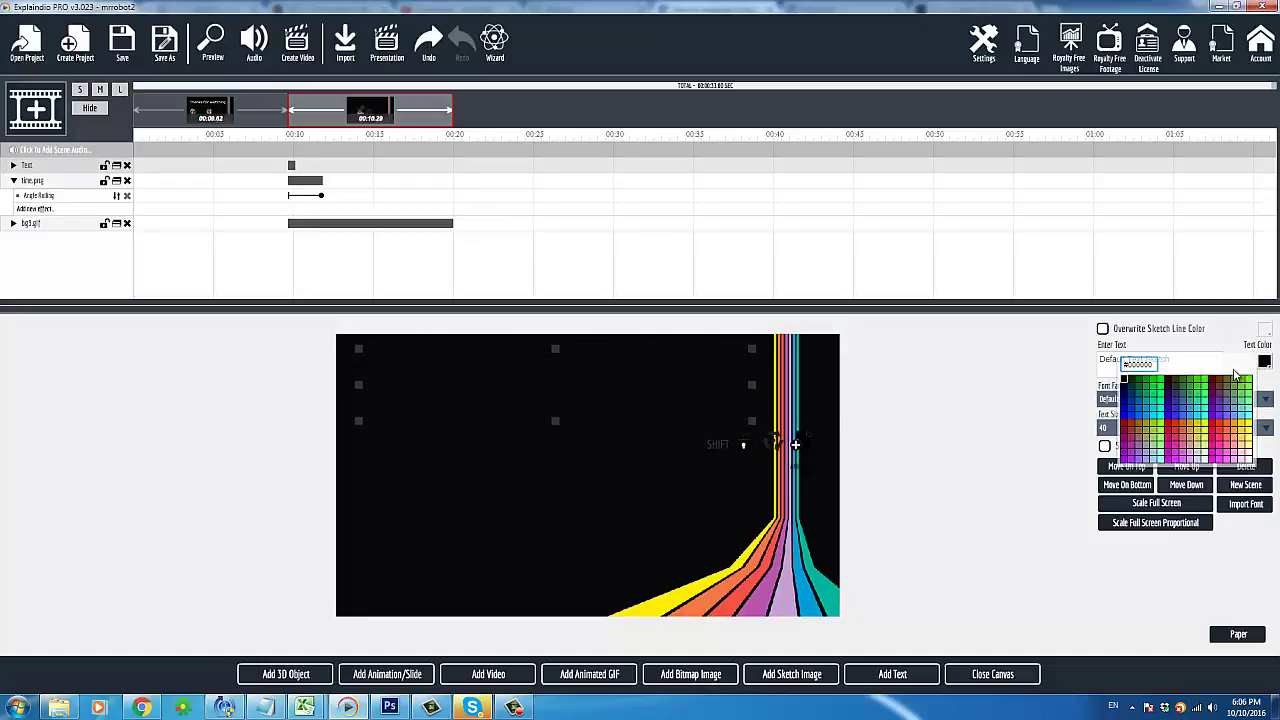
{"action": "left_click", "coordinate": [1252, 463]}
{"action": "left_click", "coordinate": [592, 474]}
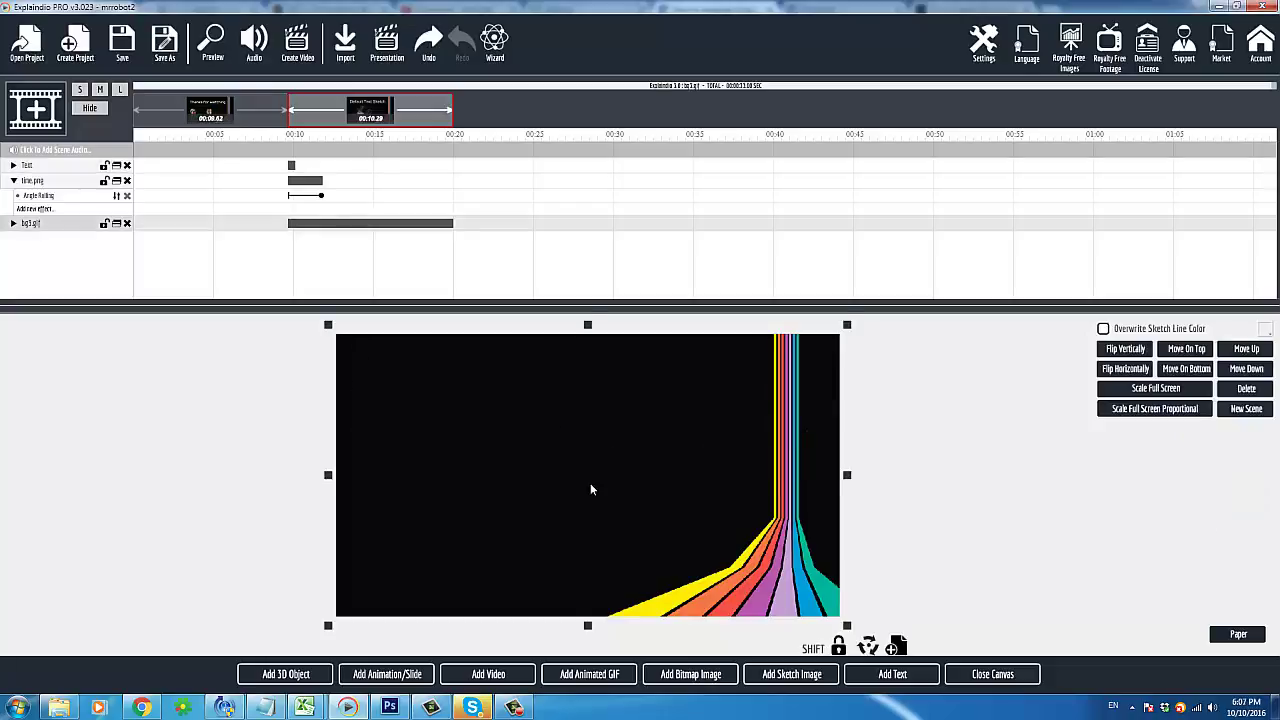
{"action": "left_click", "coordinate": [48, 168]}
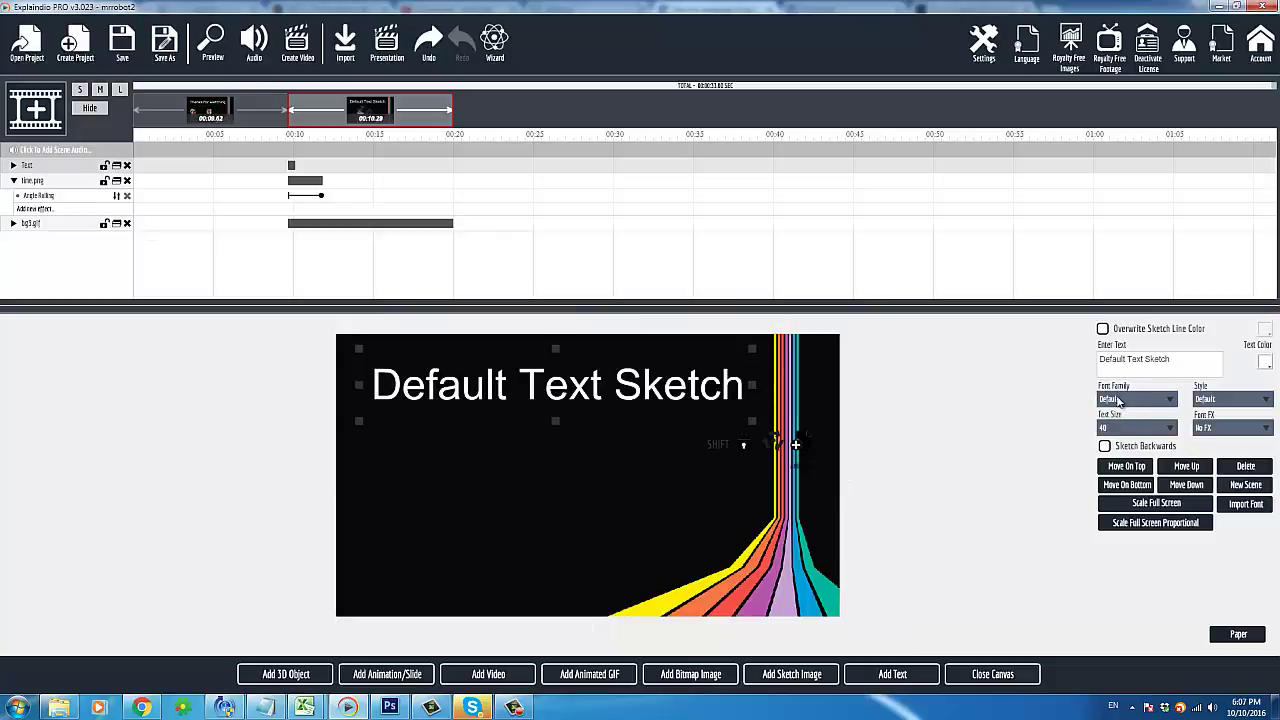
- Change the text's font family to Audiowide and shrink its frame to fit inside the canvas
{"action": "left_click", "coordinate": [1124, 400]}
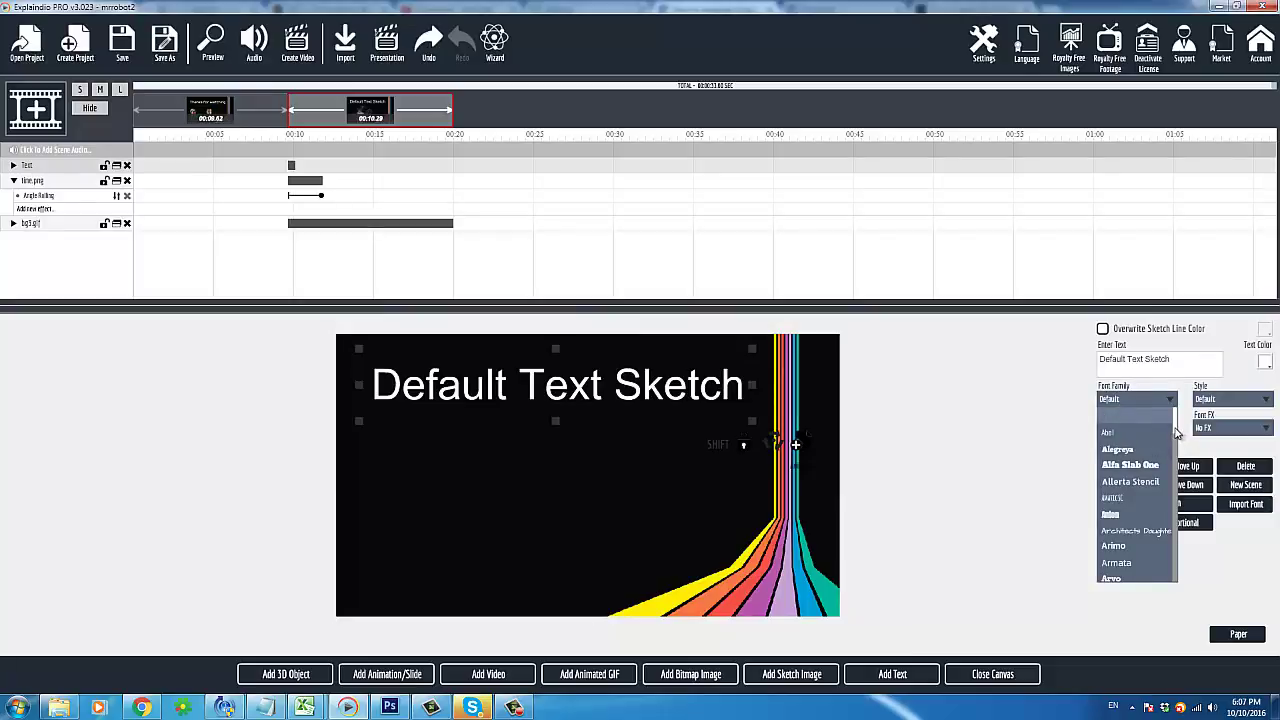
{"action": "scroll", "coordinate": [1177, 432], "scroll_direction": "down", "scroll_amount": 3}
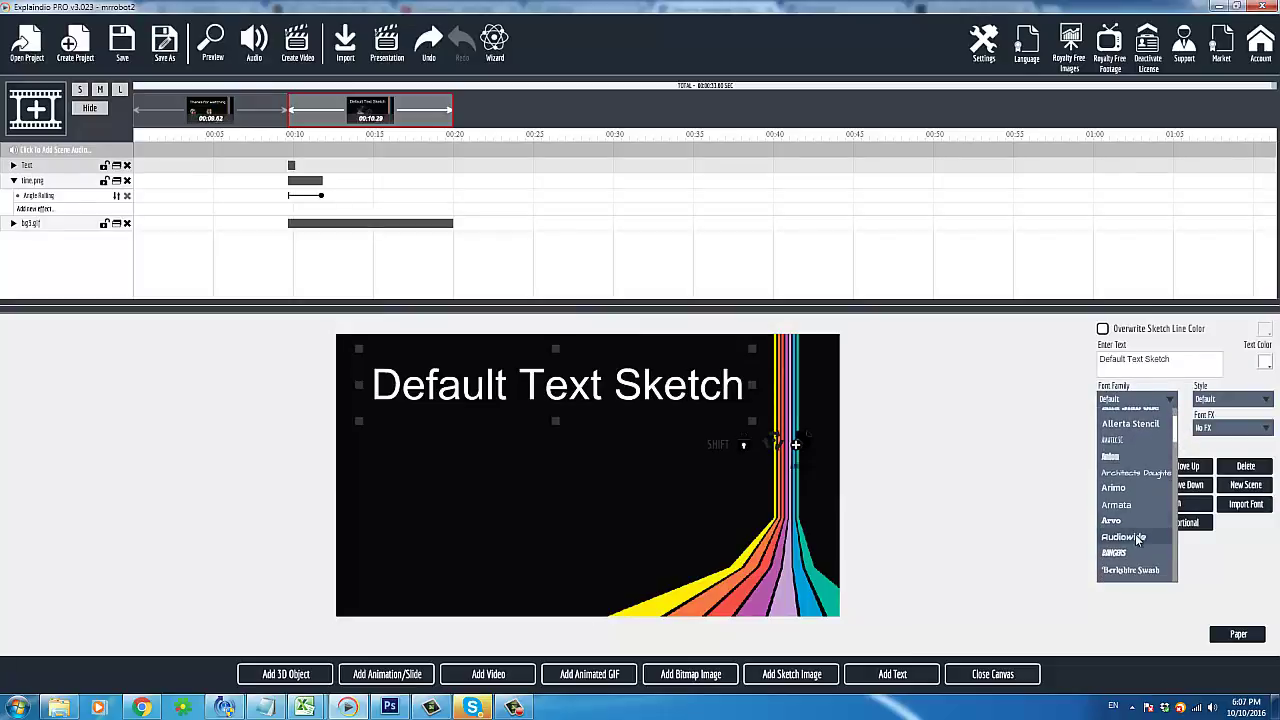
{"action": "left_click", "coordinate": [1124, 537]}
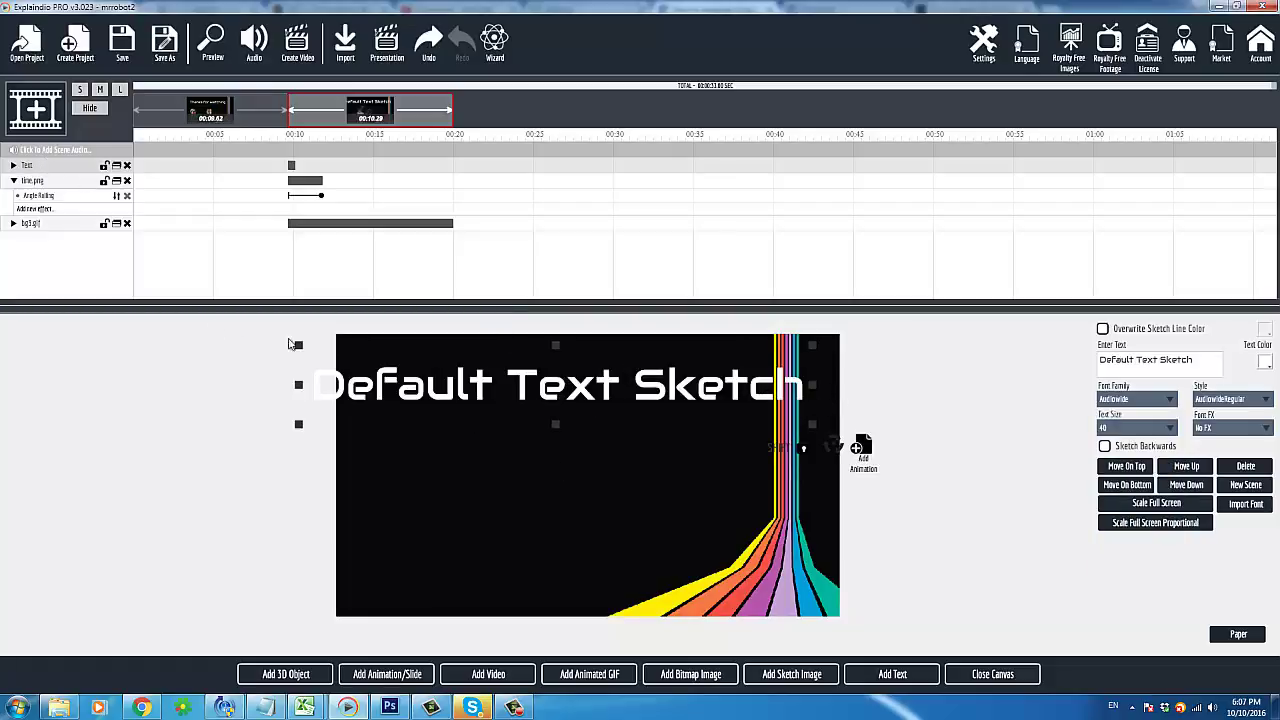
{"action": "left_click_drag", "start_coordinate": [300, 346], "coordinate": [355, 370]}
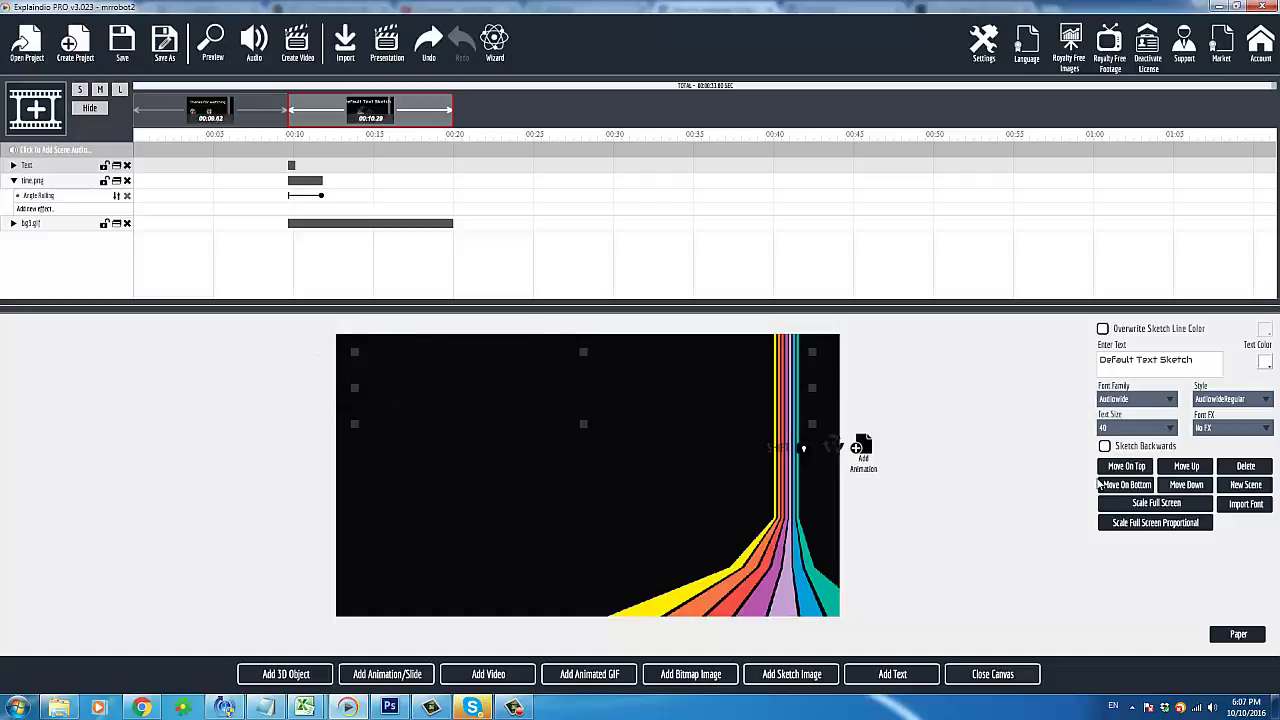
{"action": "left_click_drag", "start_coordinate": [1212, 360], "coordinate": [947, 350]}
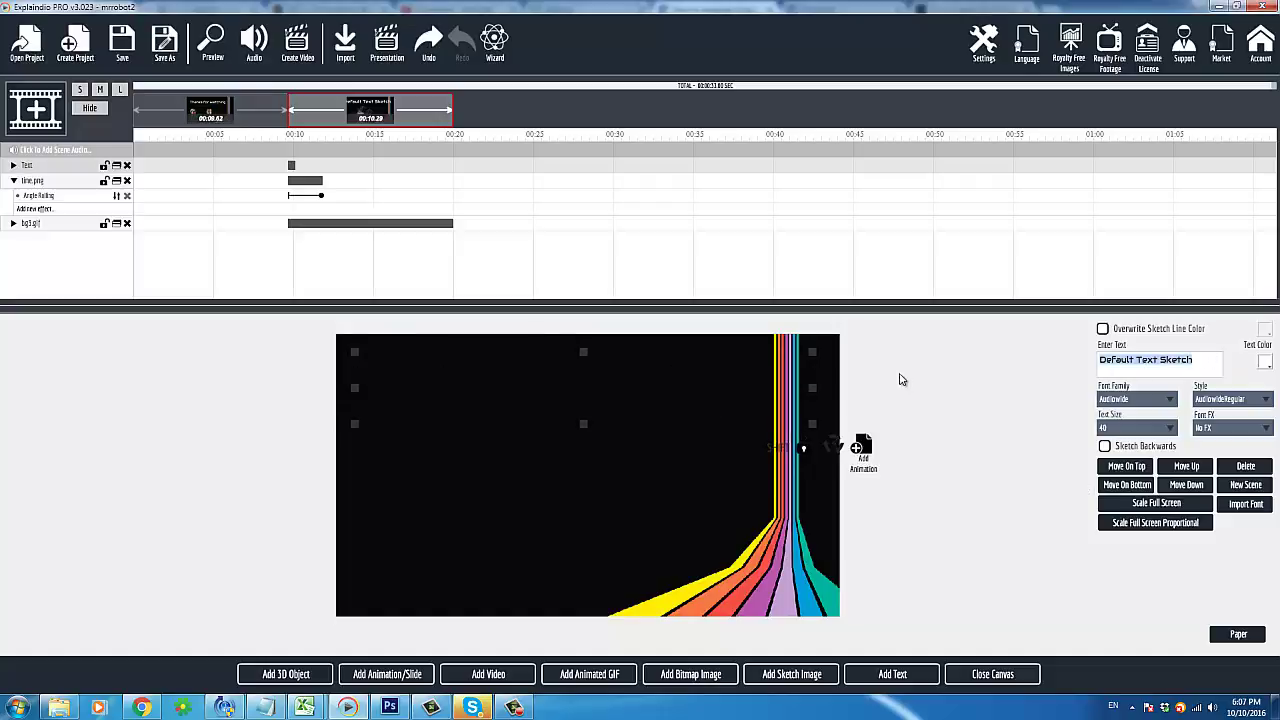
{"action": "type", "text": "I know"}
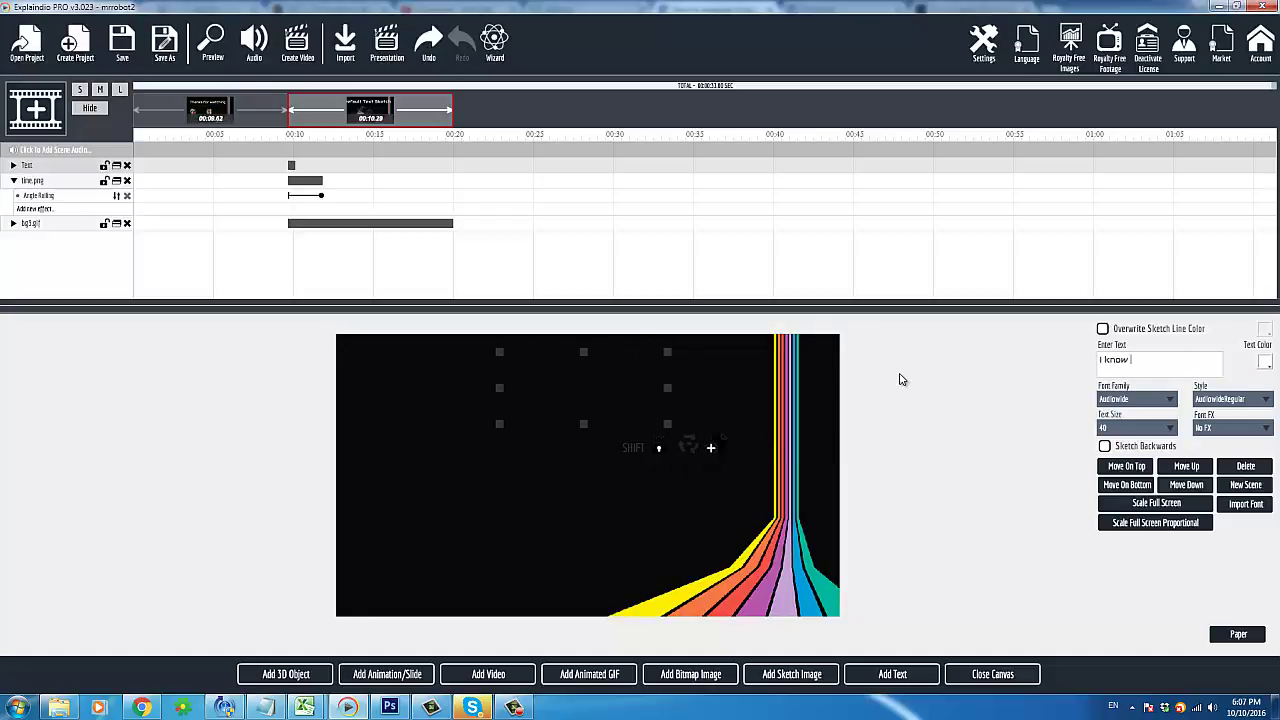
{"action": "type", "text": " your t"}
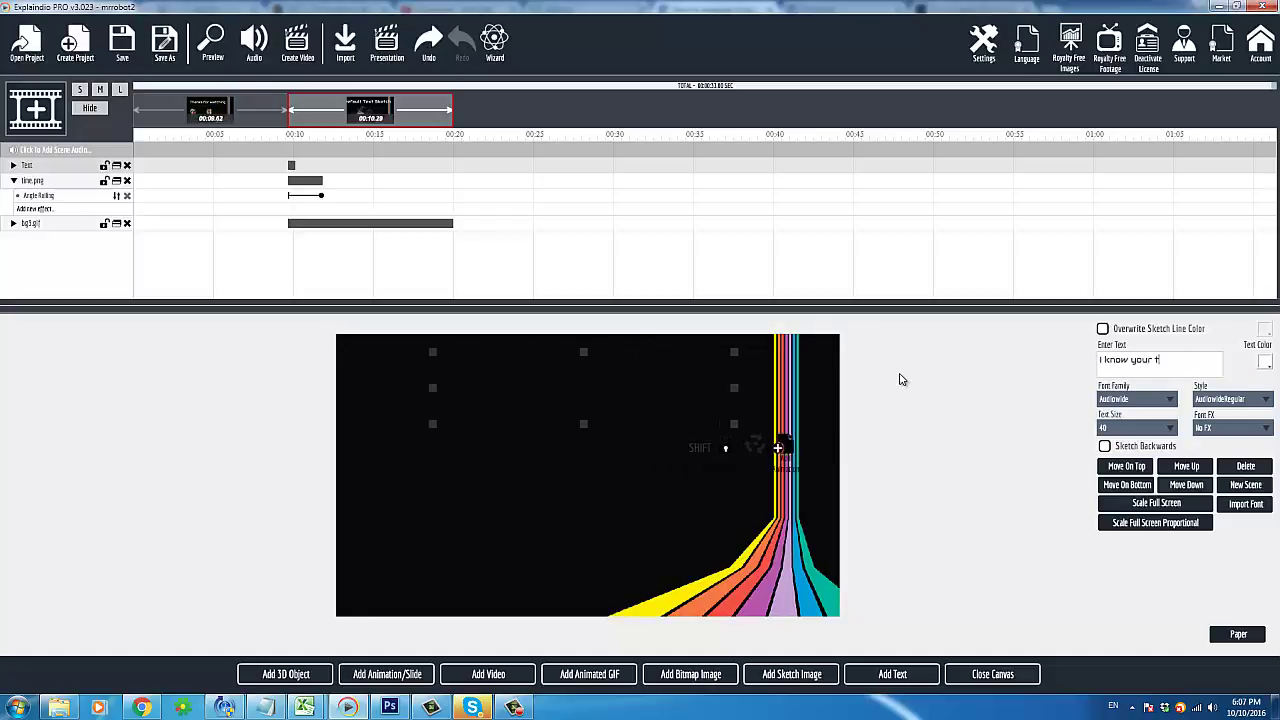
{"action": "type", "text": "ime is important"}
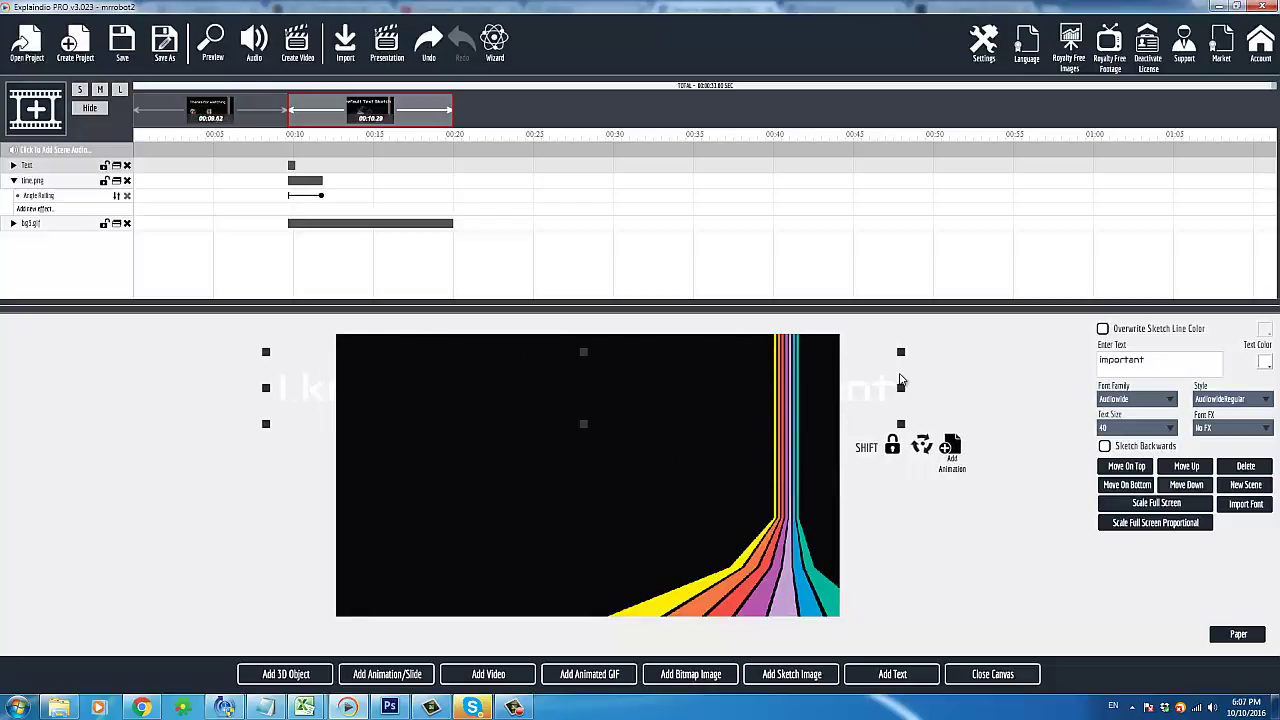
{"action": "key", "text": "BackSpace"}
{"action": "key", "text": "BackSpace"}
{"action": "key", "text": "BackSpace"}
{"action": "key", "text": "BackSpace"}
{"action": "key", "text": "BackSpace"}
{"action": "key", "text": "BackSpace"}
{"action": "key", "text": "BackSpace"}
{"action": "key", "text": "BackSpace"}
{"action": "key", "text": "BackSpace"}
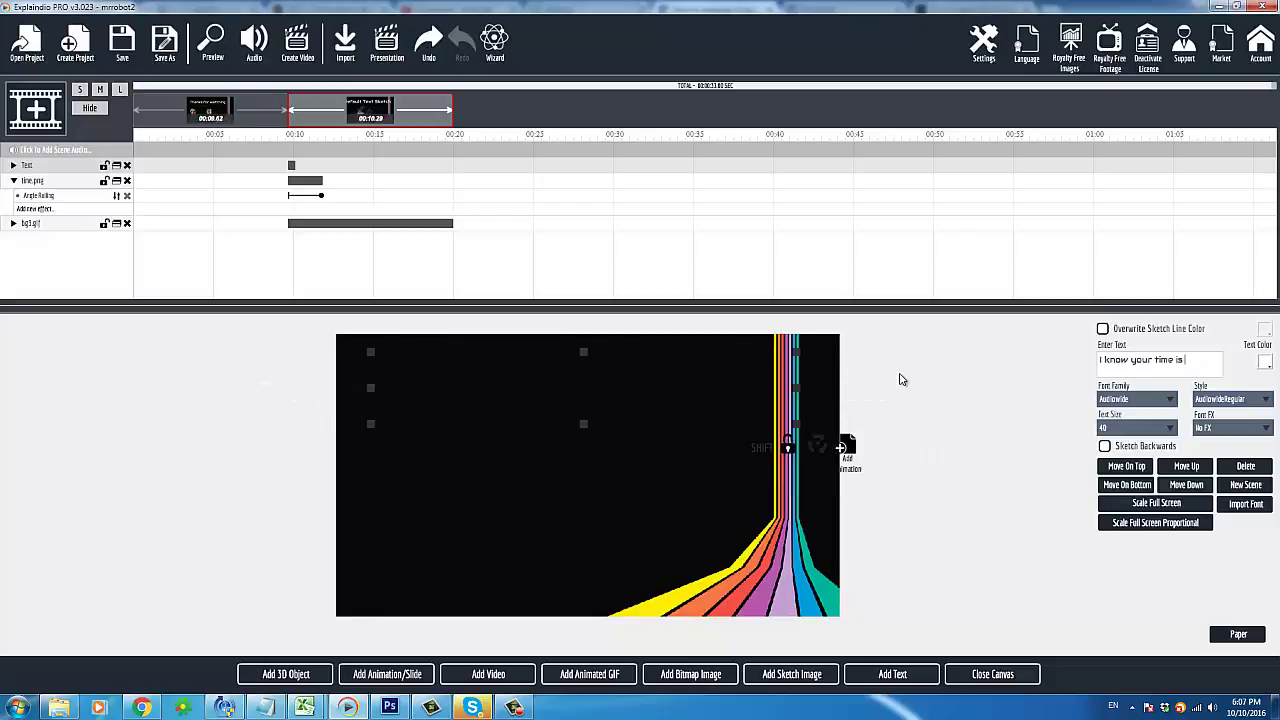
- Set the layer's text to "I know your time" on the first line and "was important" on the second
{"action": "key", "text": "ctrl+a"}
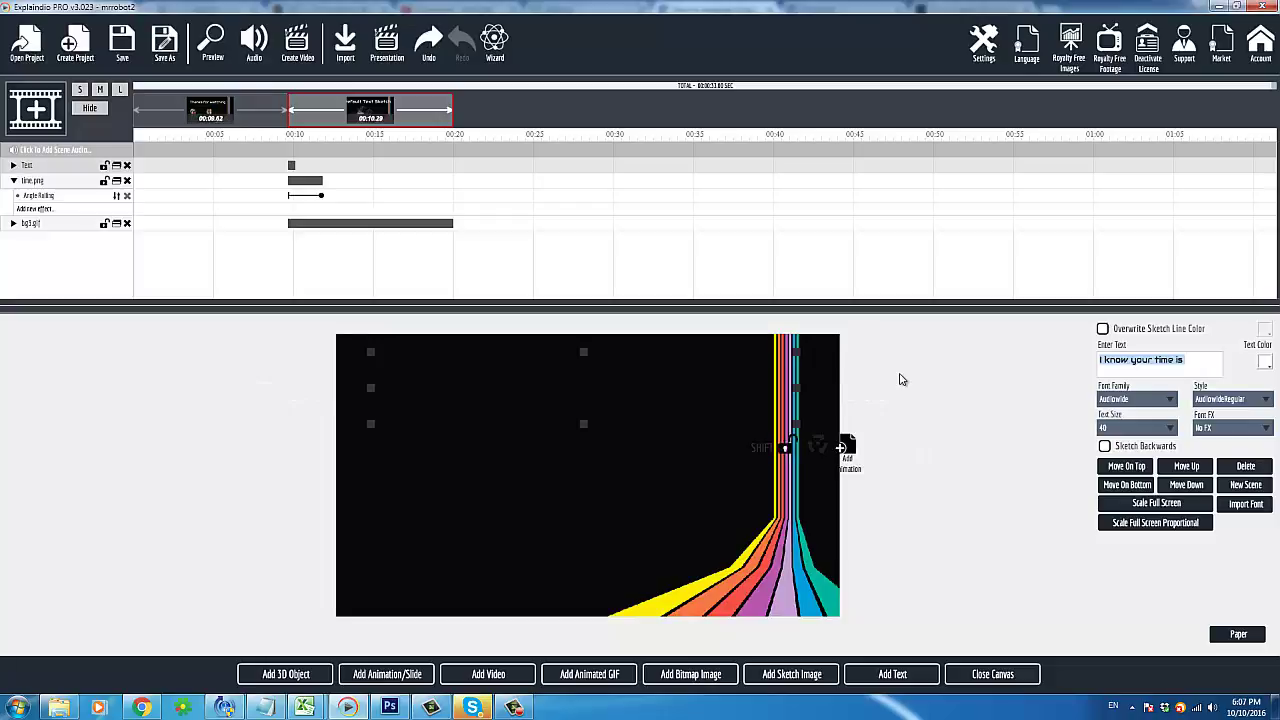
{"action": "type", "text": "I know"}
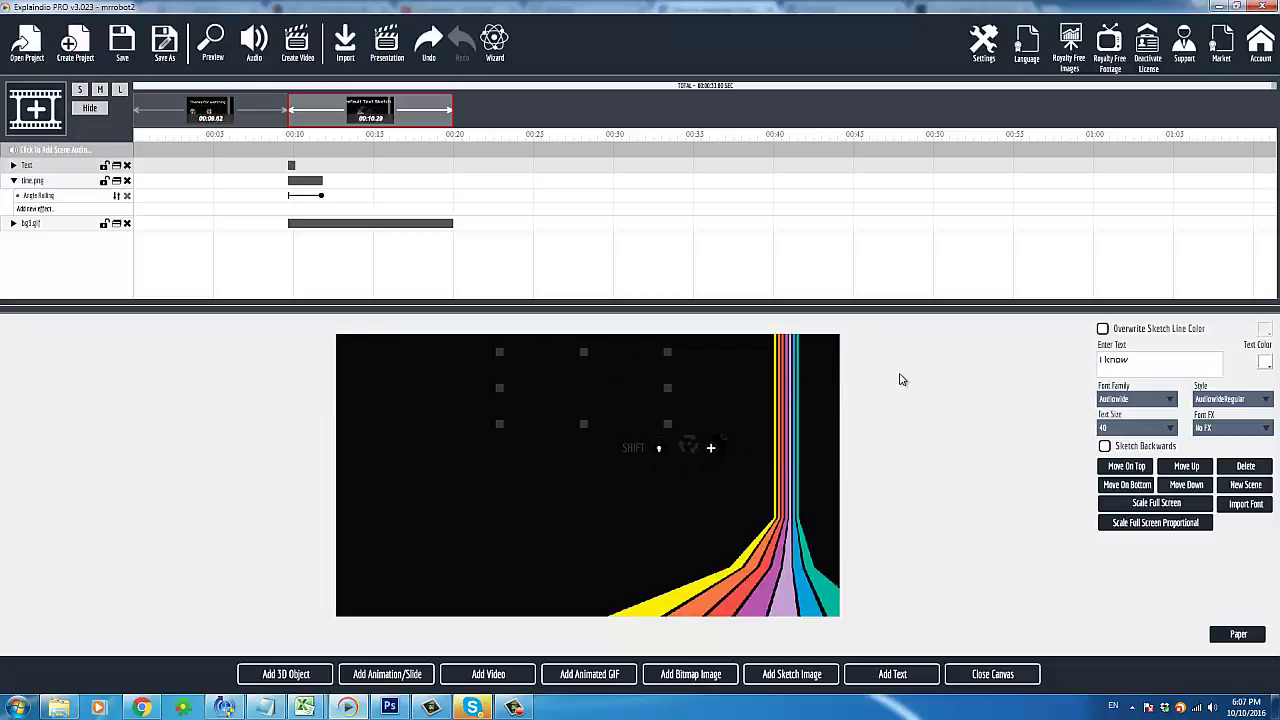
{"action": "type", "text": " your time"}
{"action": "key", "text": "ctrl+a"}
{"action": "type", "text": "we"}
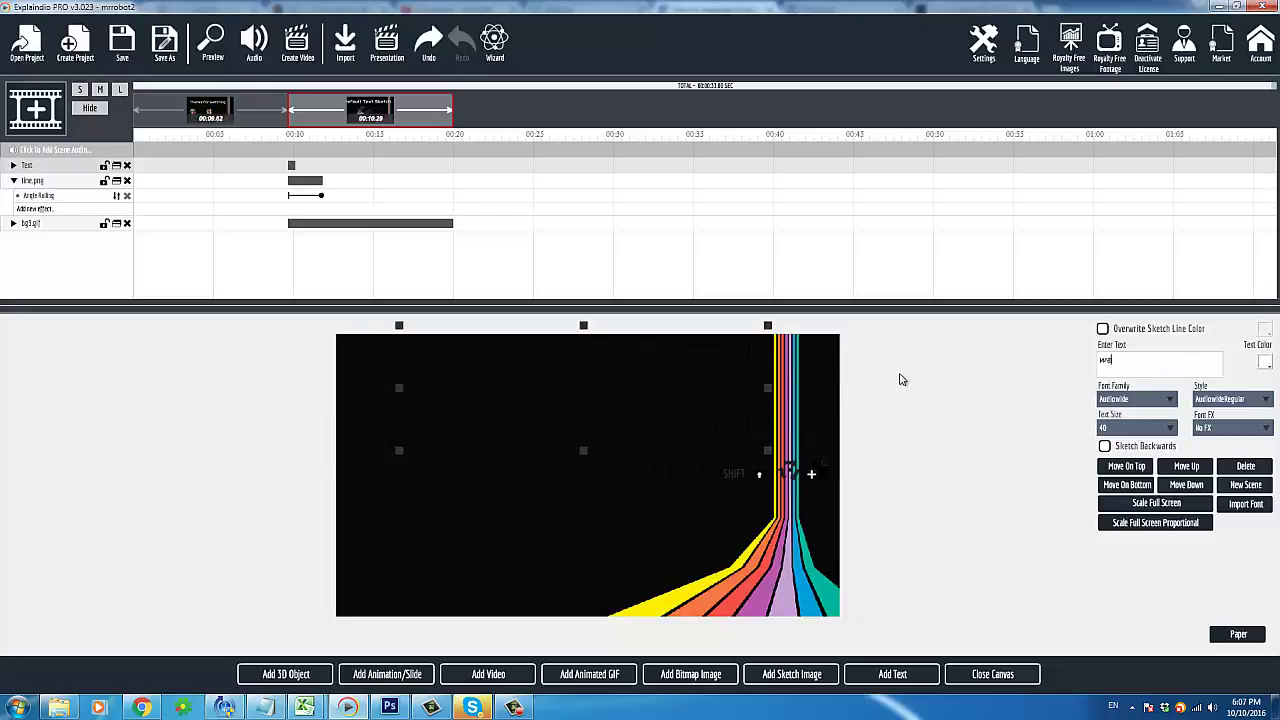
{"action": "type", "text": "s important"}
- Shrink the "I know your time was important" caption, fit it into the canvas's upper-left corner, and close the canvas
{"action": "left_click", "coordinate": [368, 417]}
{"action": "left_click", "coordinate": [28, 166]}
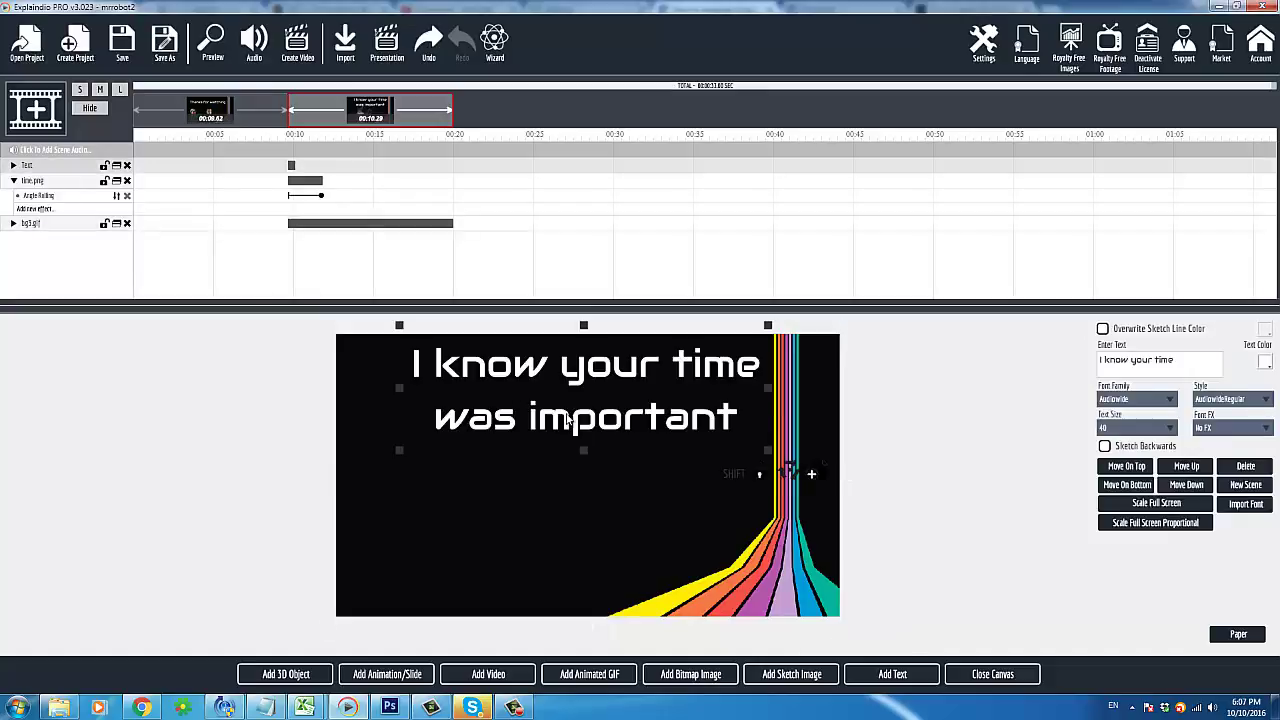
{"action": "left_click_drag", "start_coordinate": [537, 423], "coordinate": [513, 438]}
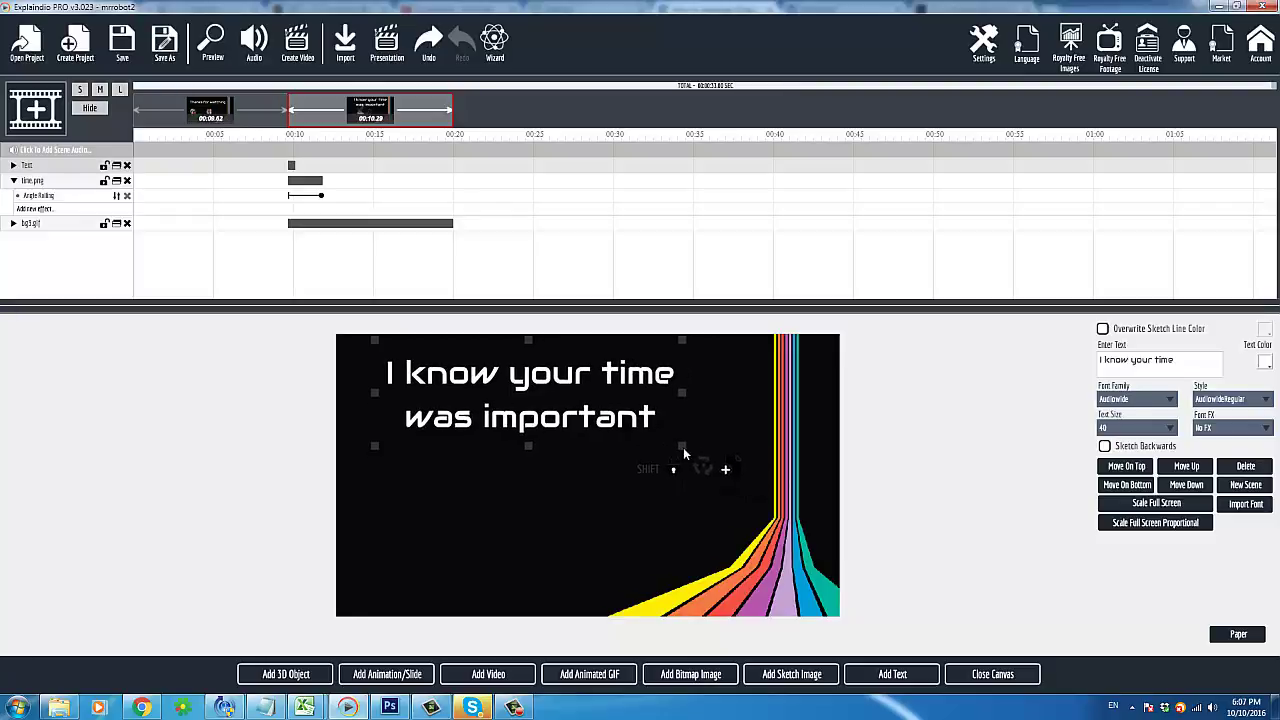
{"action": "left_click", "coordinate": [582, 418]}
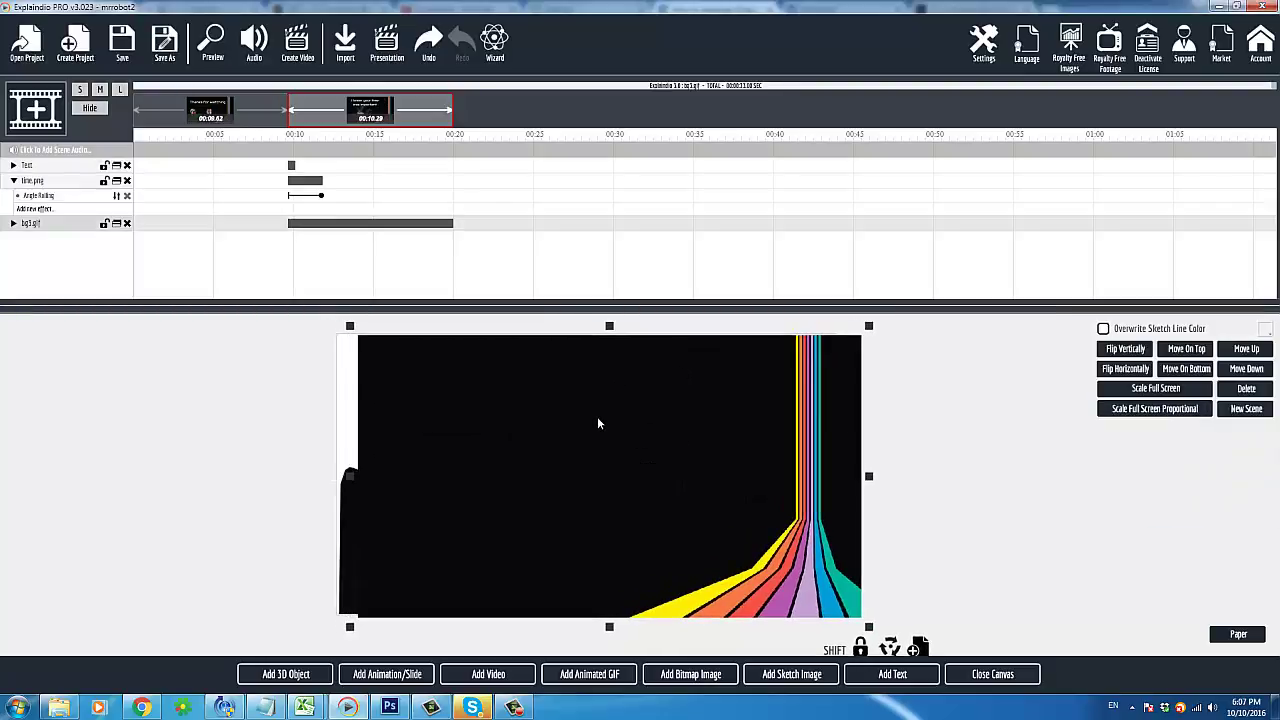
{"action": "key", "text": "ctrl+z"}
{"action": "left_click", "coordinate": [51, 180]}
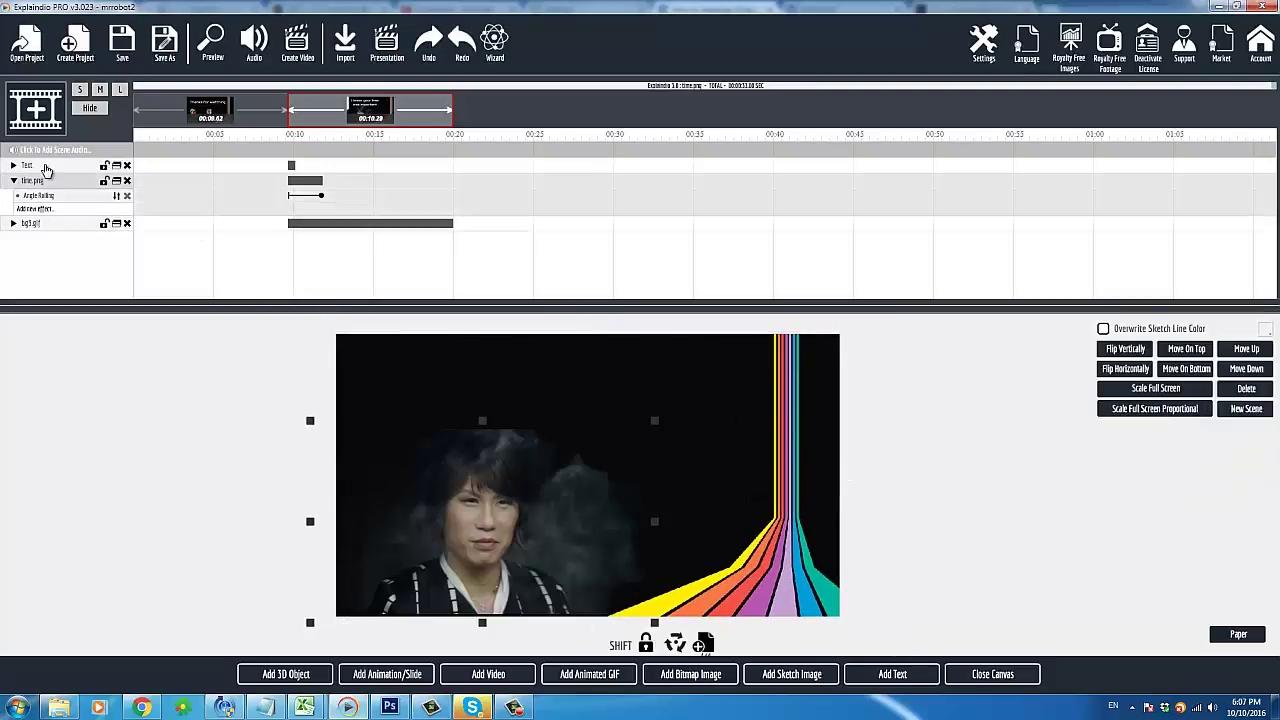
{"action": "left_click", "coordinate": [545, 423]}
{"action": "left_click_drag", "start_coordinate": [541, 415], "coordinate": [506, 407]}
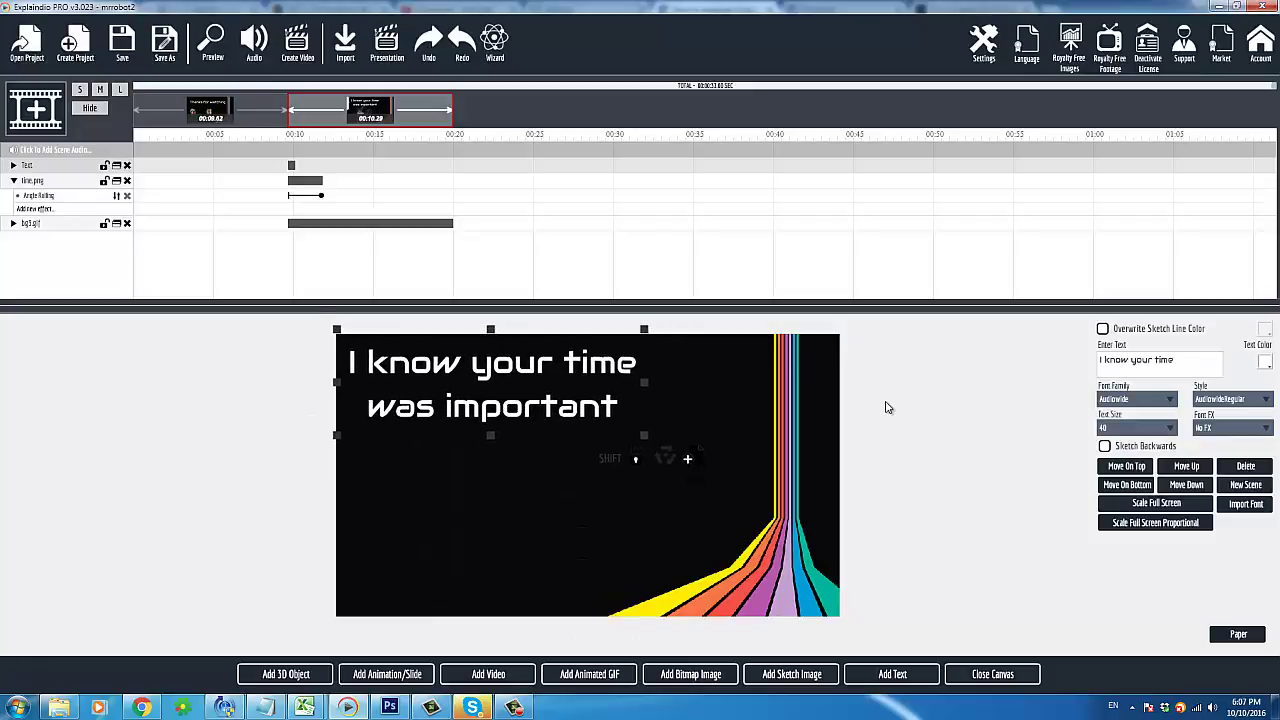
{"action": "left_click", "coordinate": [1218, 431]}
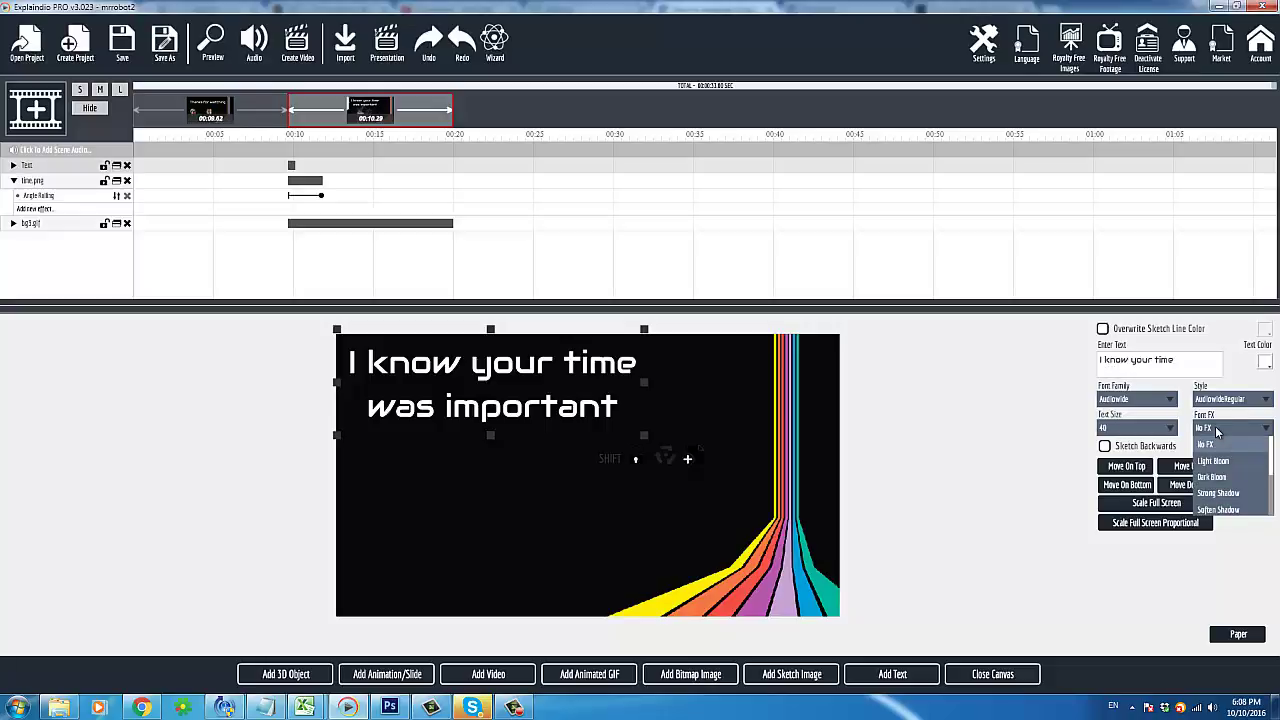
{"action": "left_click", "coordinate": [1217, 431]}
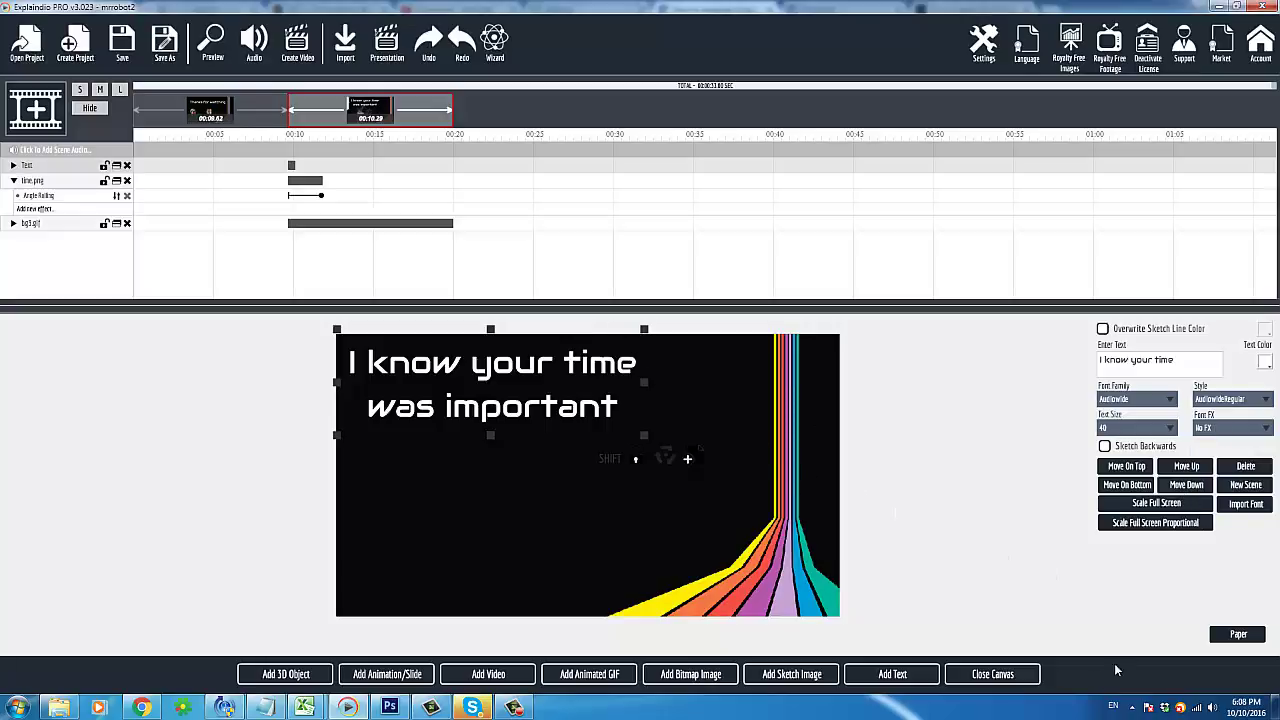
{"action": "left_click", "coordinate": [1008, 676]}
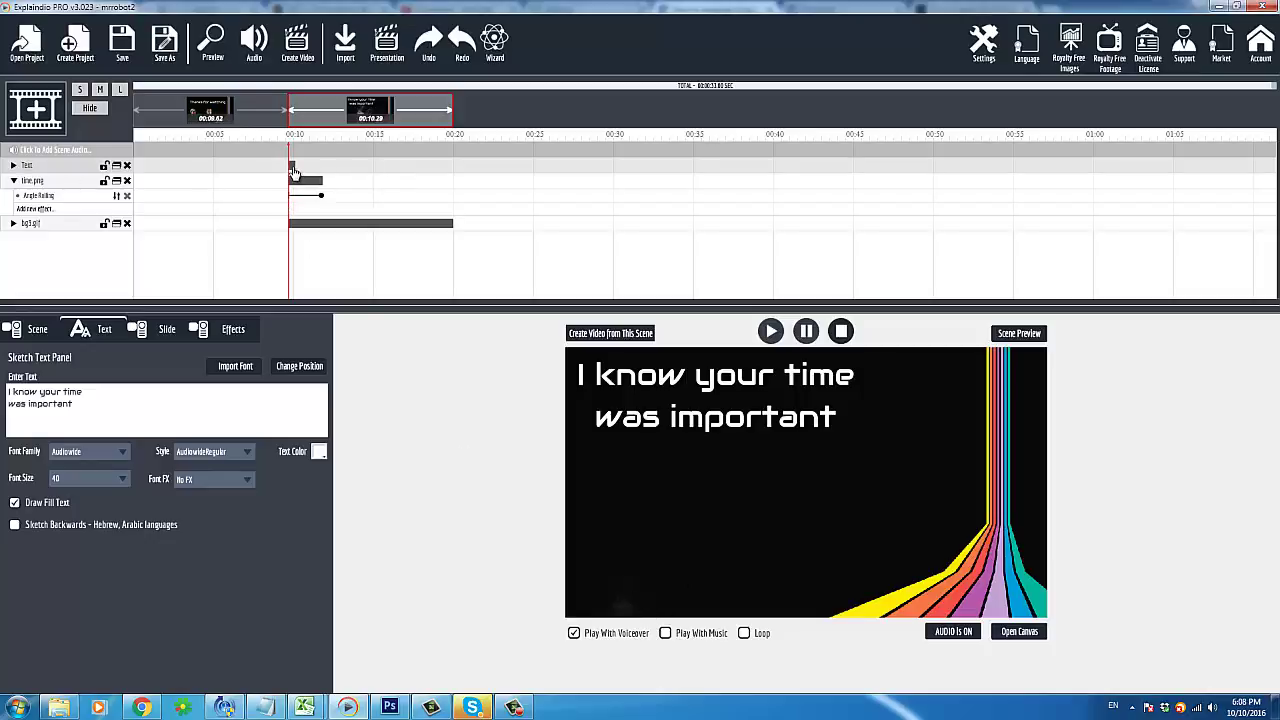
- Shift the caption's timeline bar to start where the time.png bar ends, and expand the caption layer's effects
{"action": "left_click_drag", "start_coordinate": [293, 172], "coordinate": [329, 174]}
{"action": "left_click", "coordinate": [13, 167]}
- Try the Fabulous text-by-letter effect on the caption layer, check it on the canvas, and remove the effect
{"action": "left_click", "coordinate": [40, 182]}
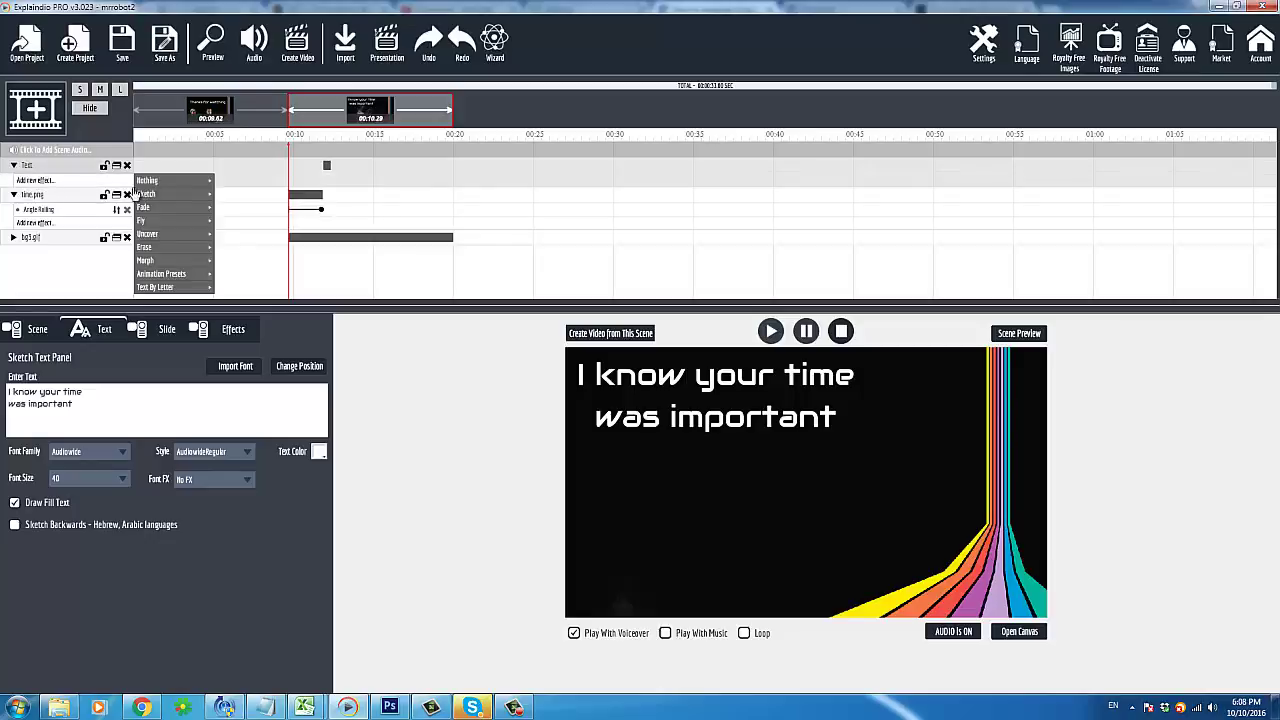
{"action": "mouse_move", "coordinate": [170, 220]}
{"action": "mouse_move", "coordinate": [183, 274]}
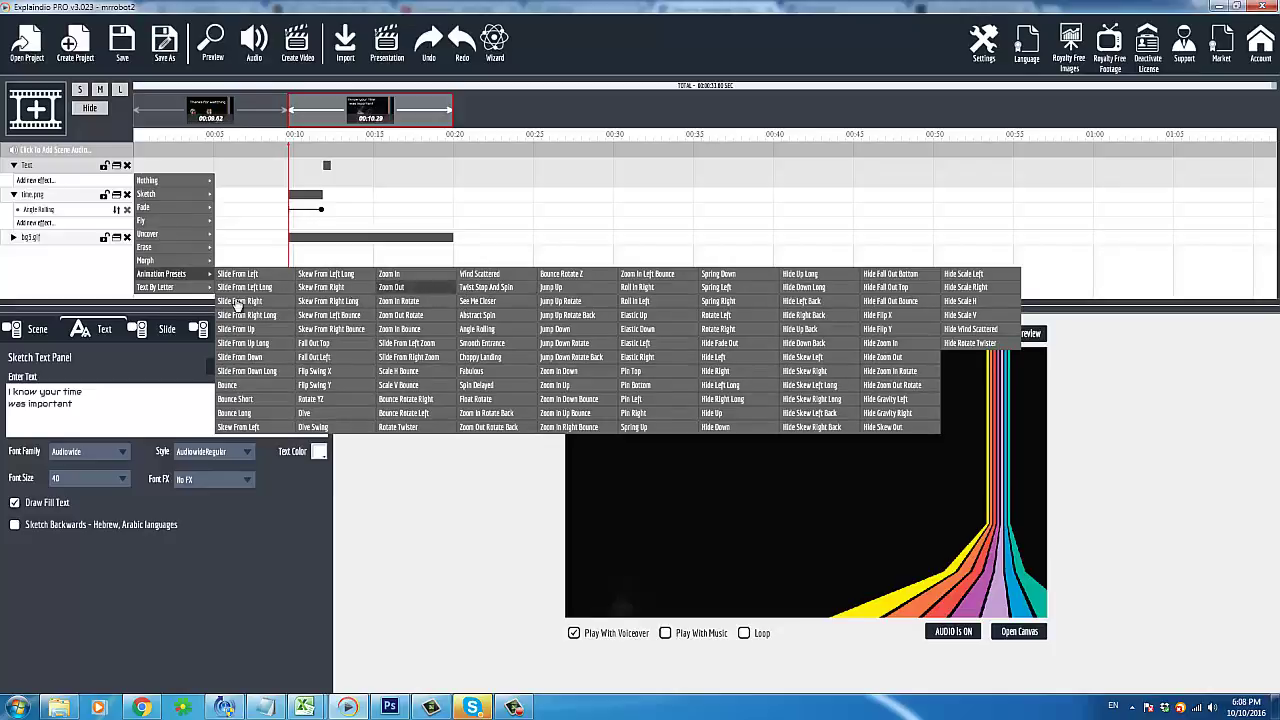
{"action": "mouse_move", "coordinate": [150, 288]}
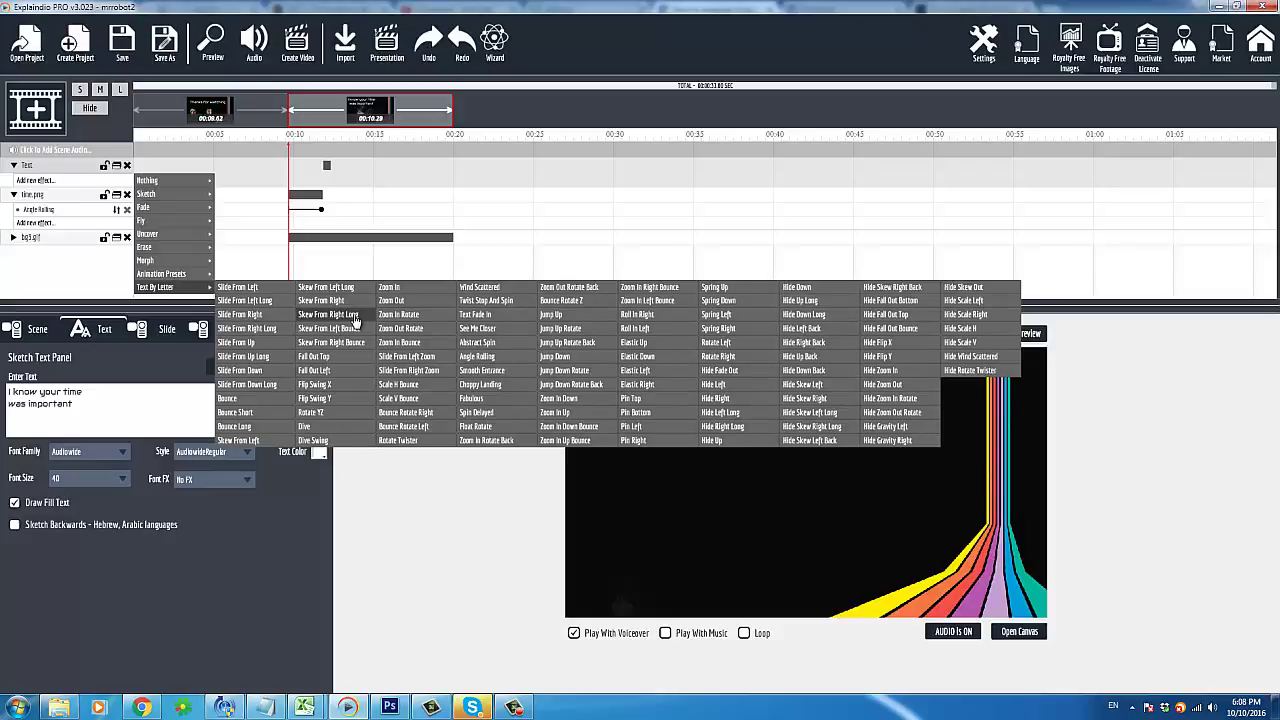
{"action": "left_click", "coordinate": [491, 403]}
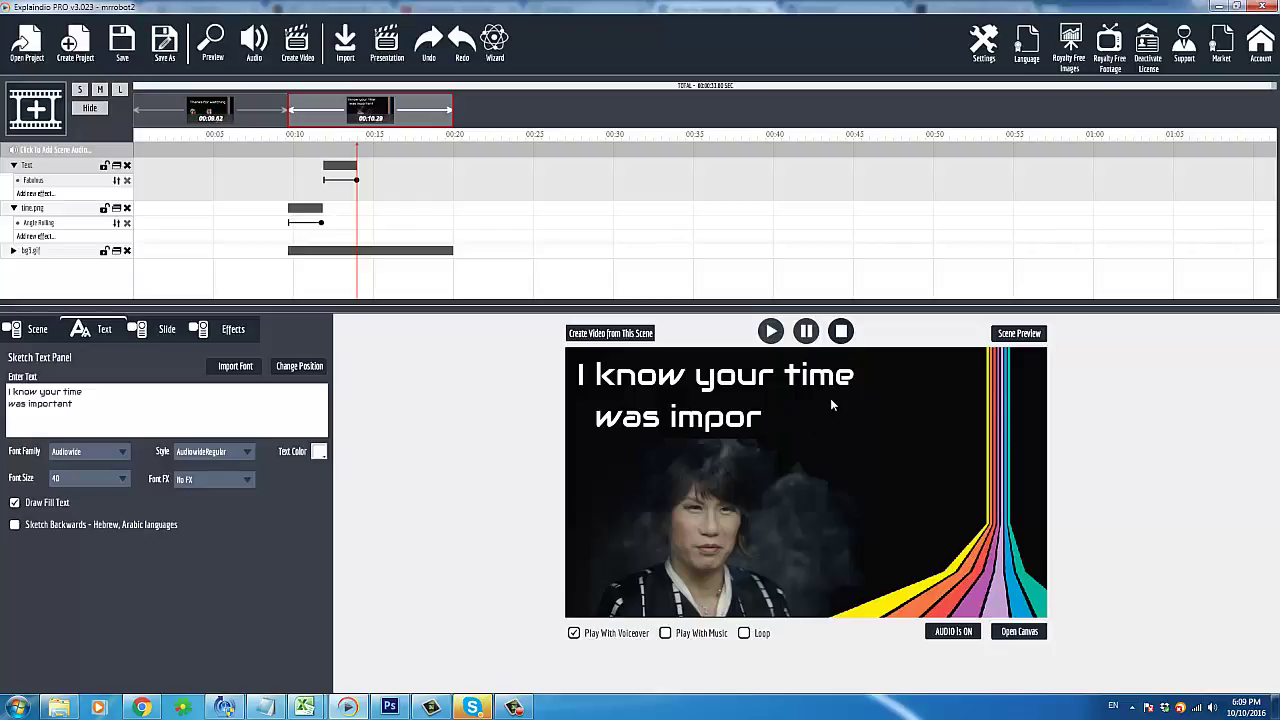
{"action": "left_click", "coordinate": [1018, 637]}
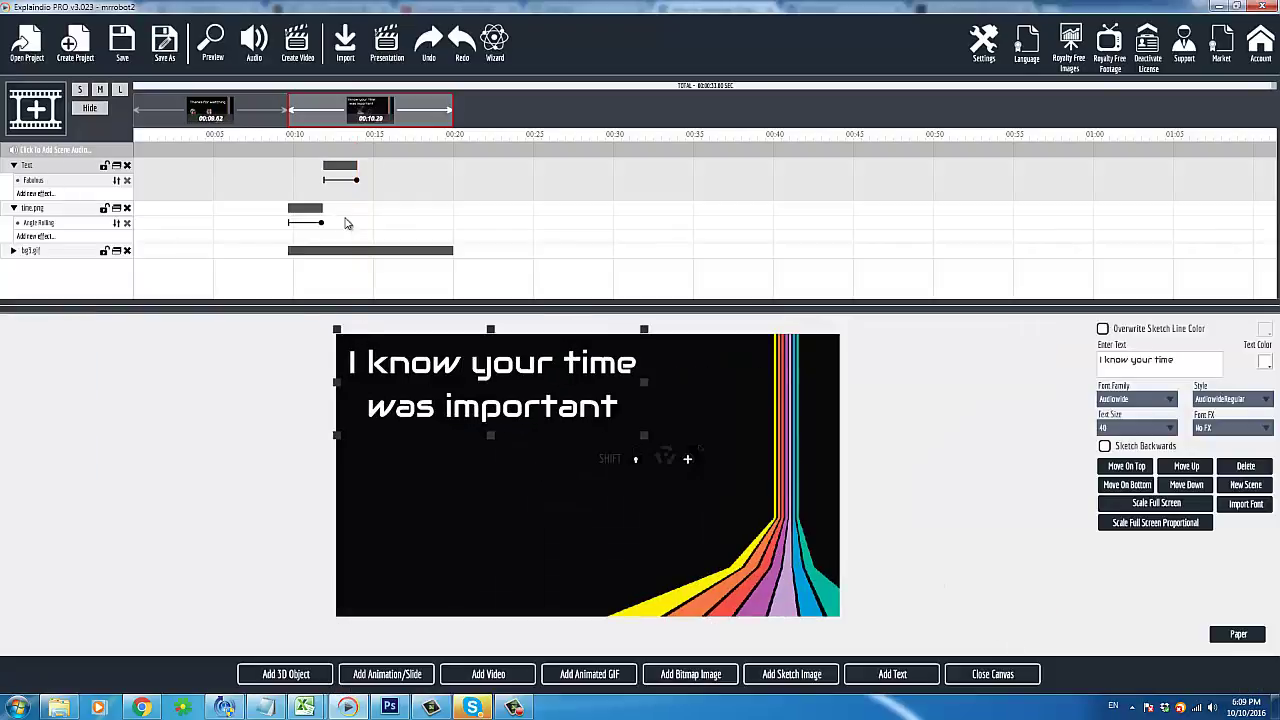
{"action": "left_click", "coordinate": [1012, 674]}
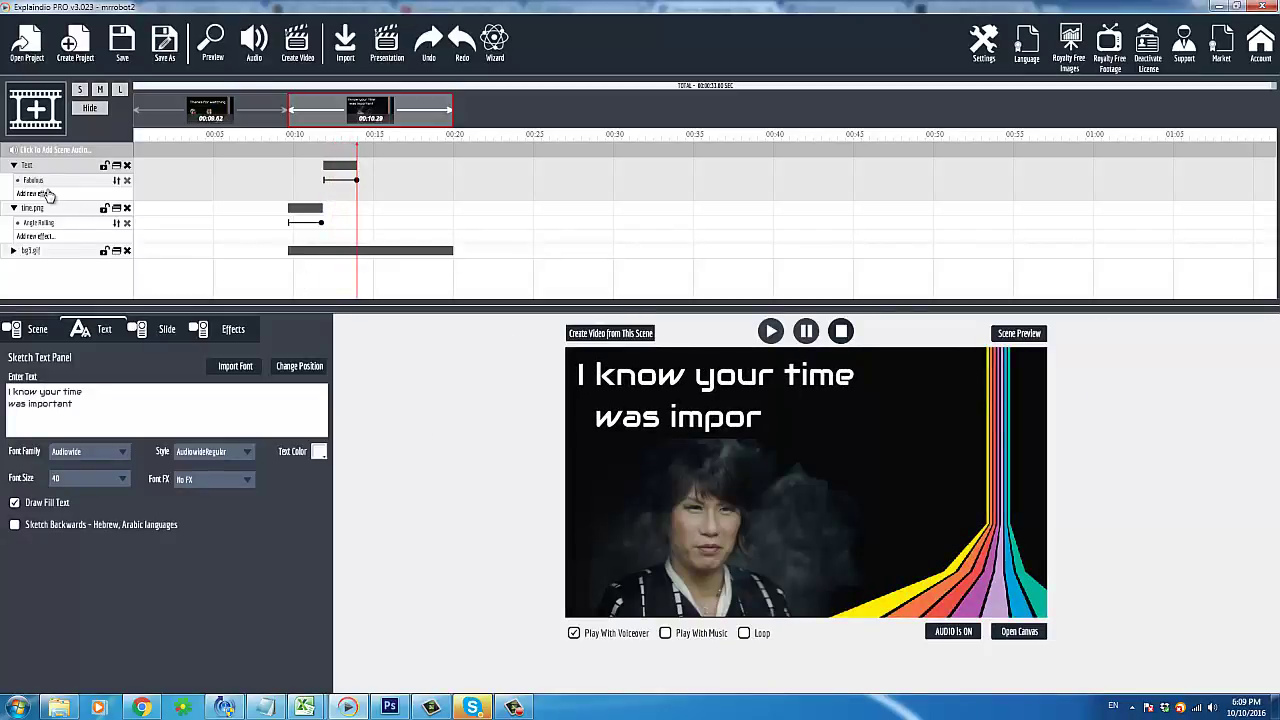
{"action": "left_click", "coordinate": [126, 180]}
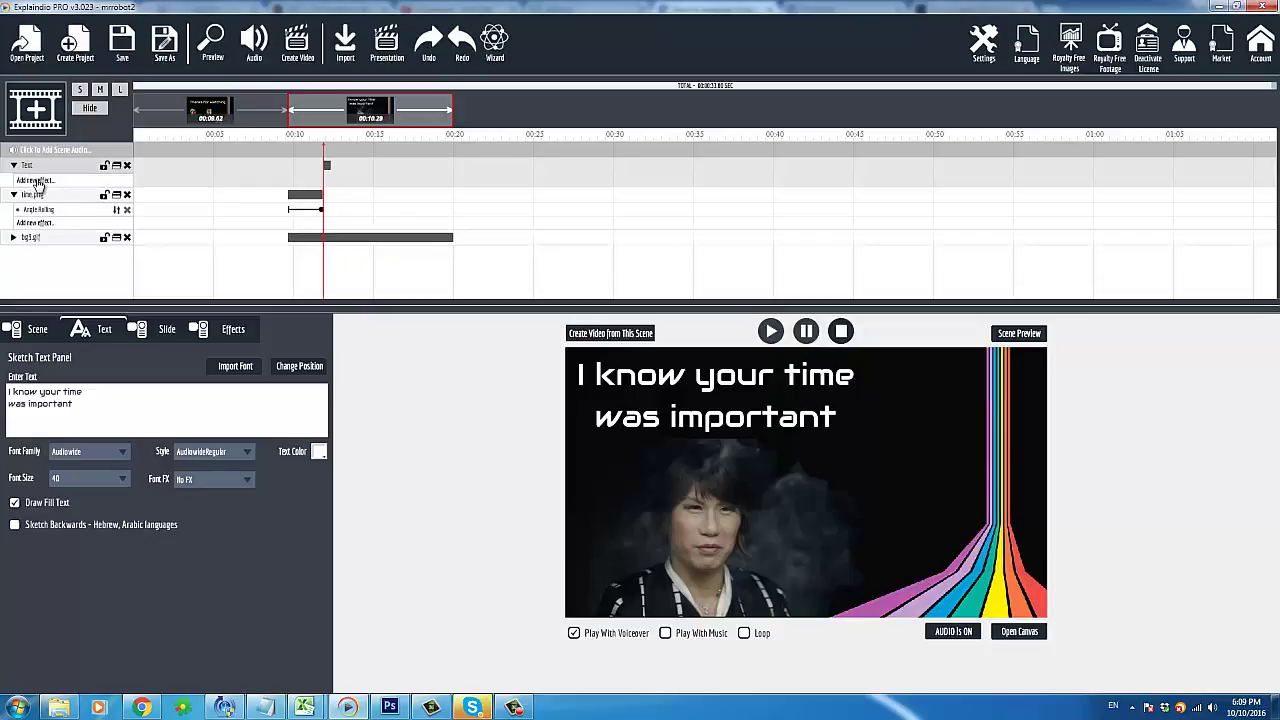
- Try the Slide From Down text-by-letter effect on the caption layer and remove it
{"action": "left_click", "coordinate": [40, 180]}
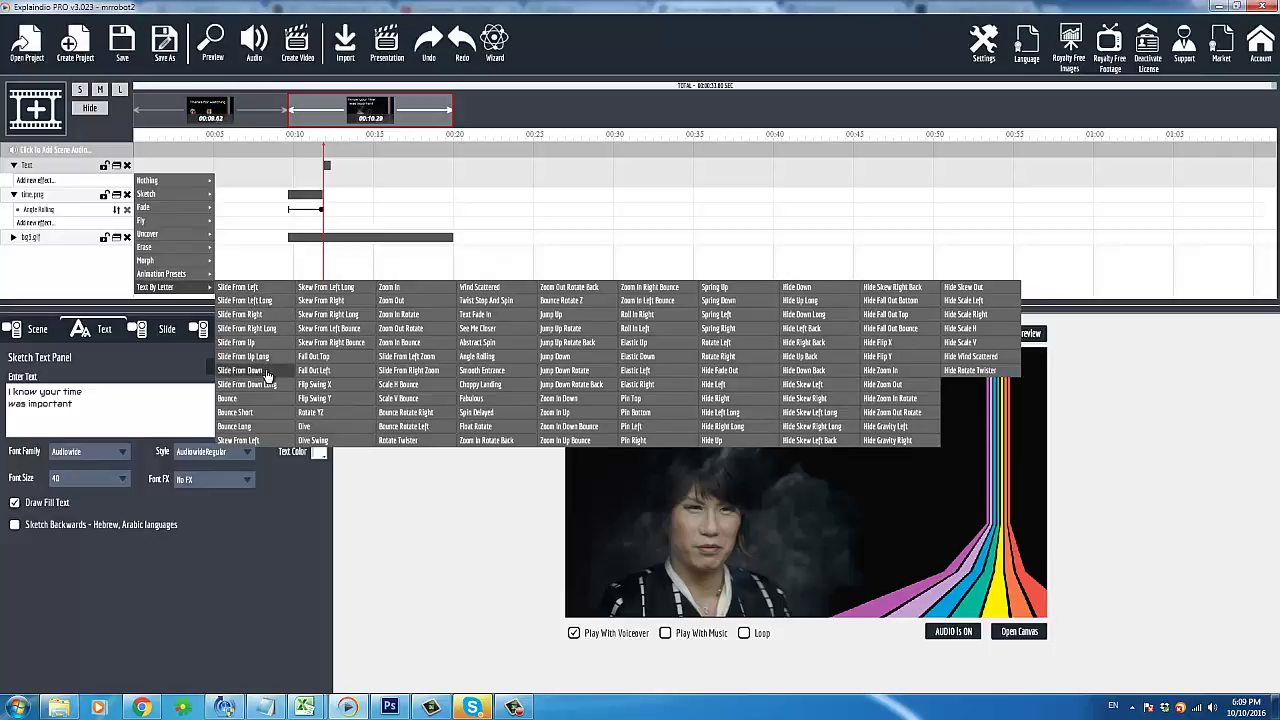
{"action": "left_click", "coordinate": [240, 370]}
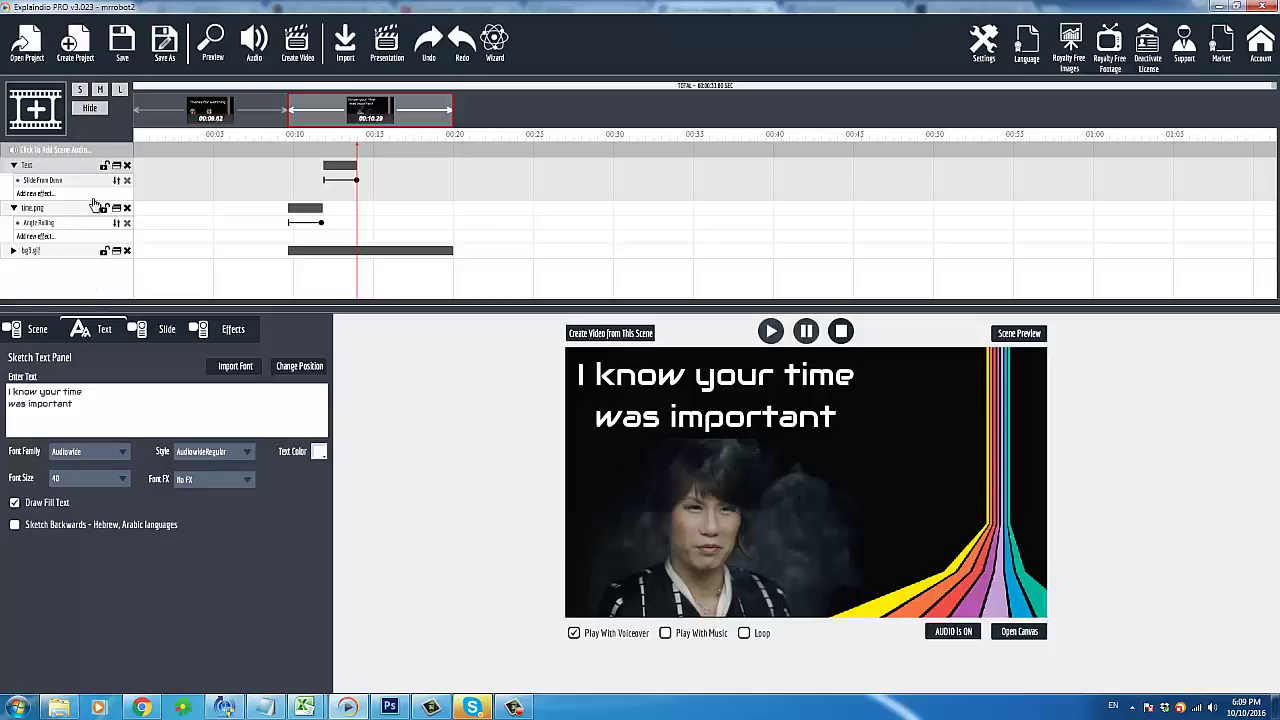
{"action": "left_click", "coordinate": [126, 180]}
- Add the Slide From Up animation preset to the caption layer
{"action": "left_click", "coordinate": [45, 182]}
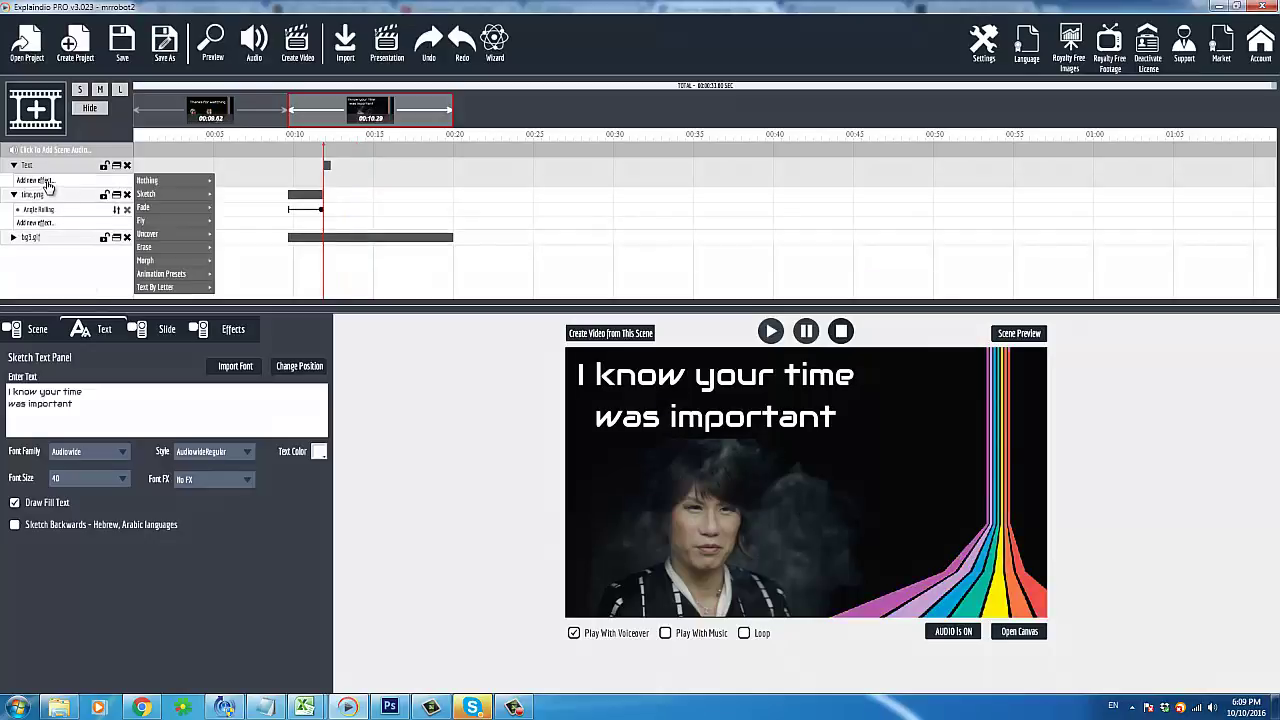
{"action": "mouse_move", "coordinate": [192, 277]}
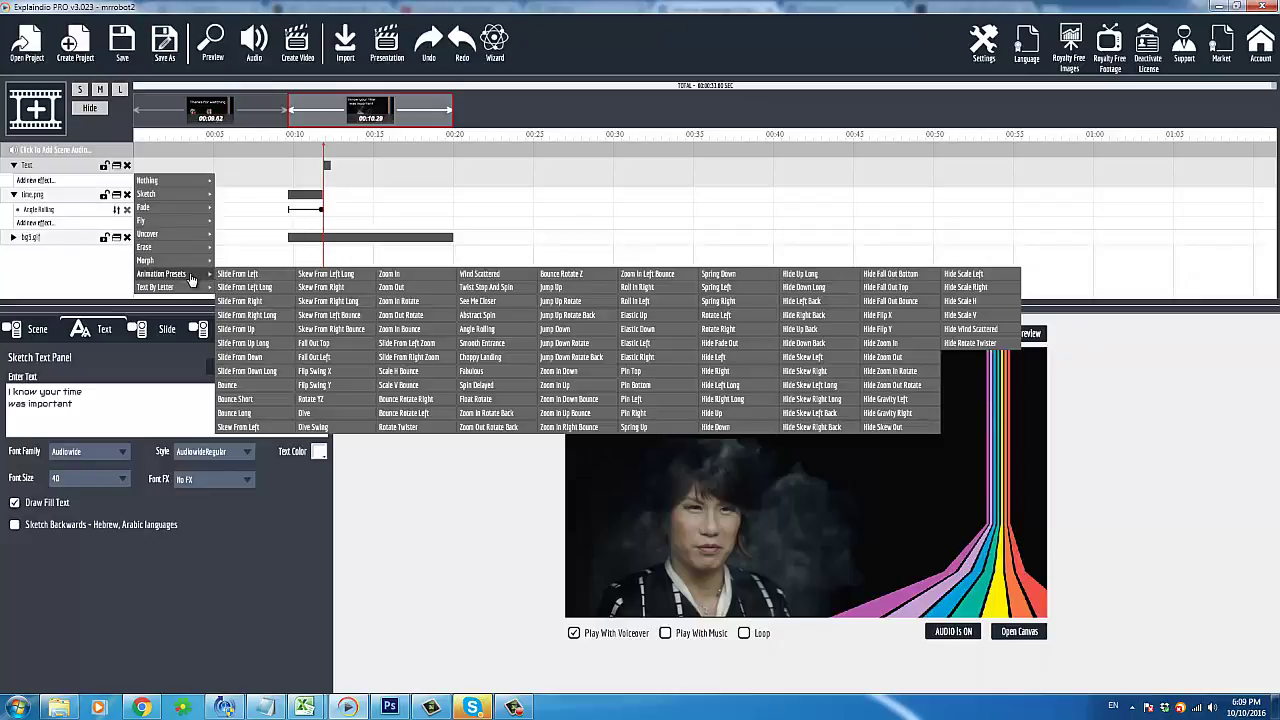
{"action": "left_click", "coordinate": [270, 329]}
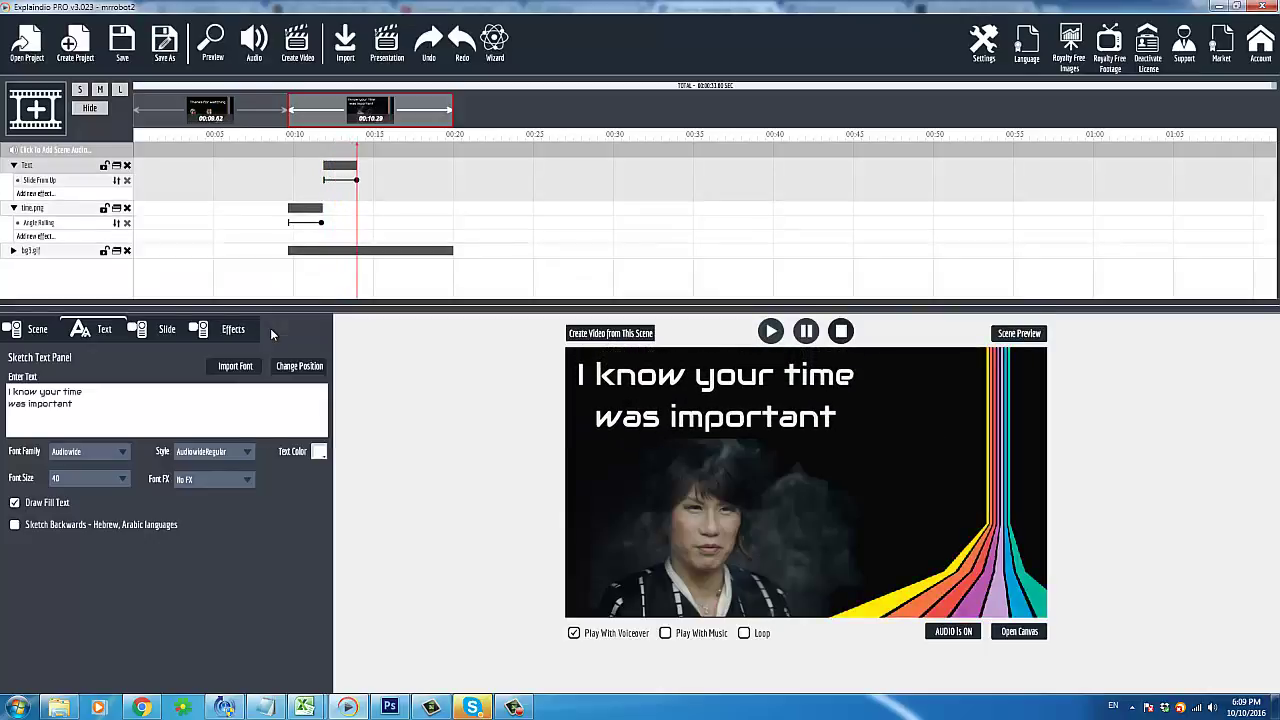
{"action": "left_click", "coordinate": [519, 709]}
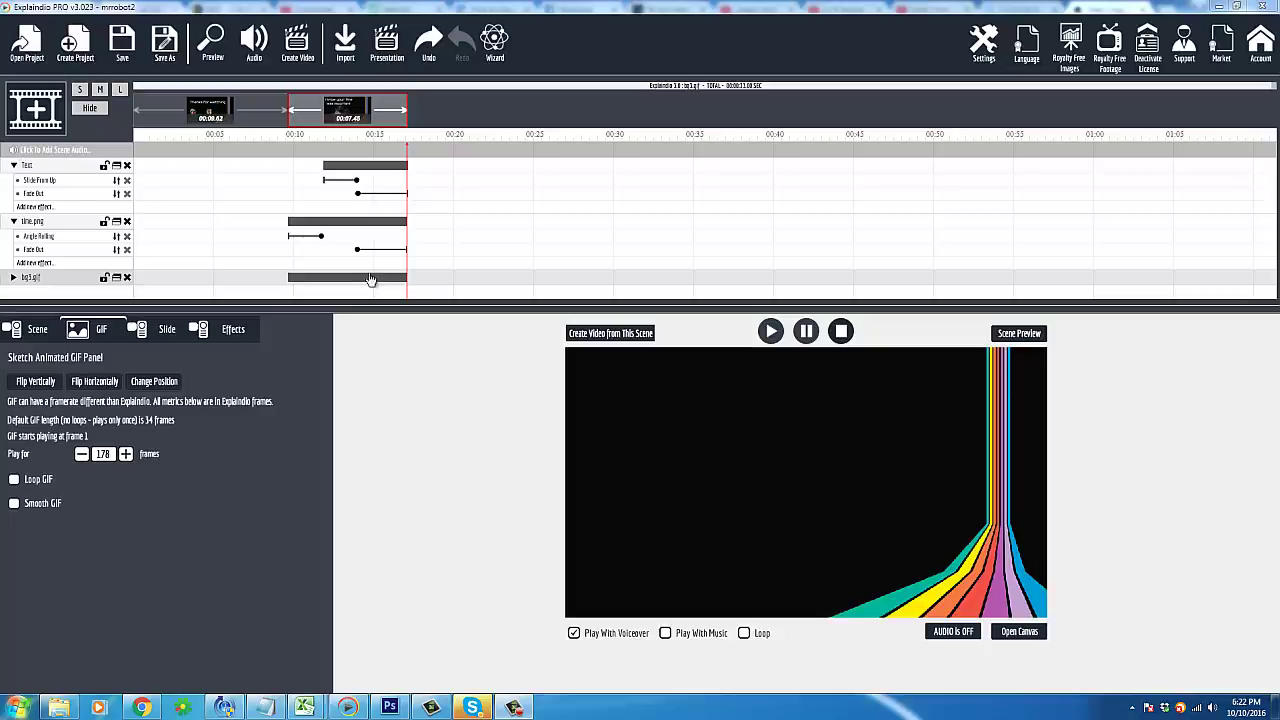
- Browse the MP3 files available as scene audio, cancel without choosing one, and stop the scene preview
{"action": "left_click", "coordinate": [31, 153]}
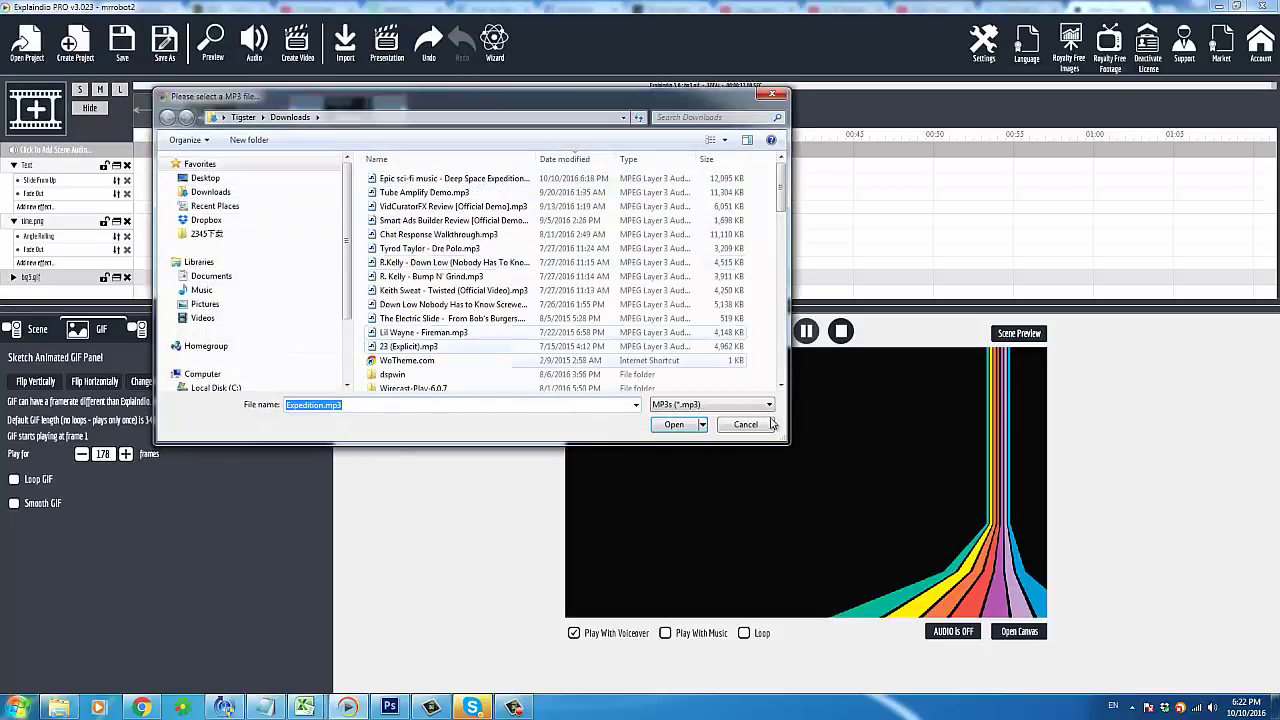
{"action": "left_click", "coordinate": [746, 424]}
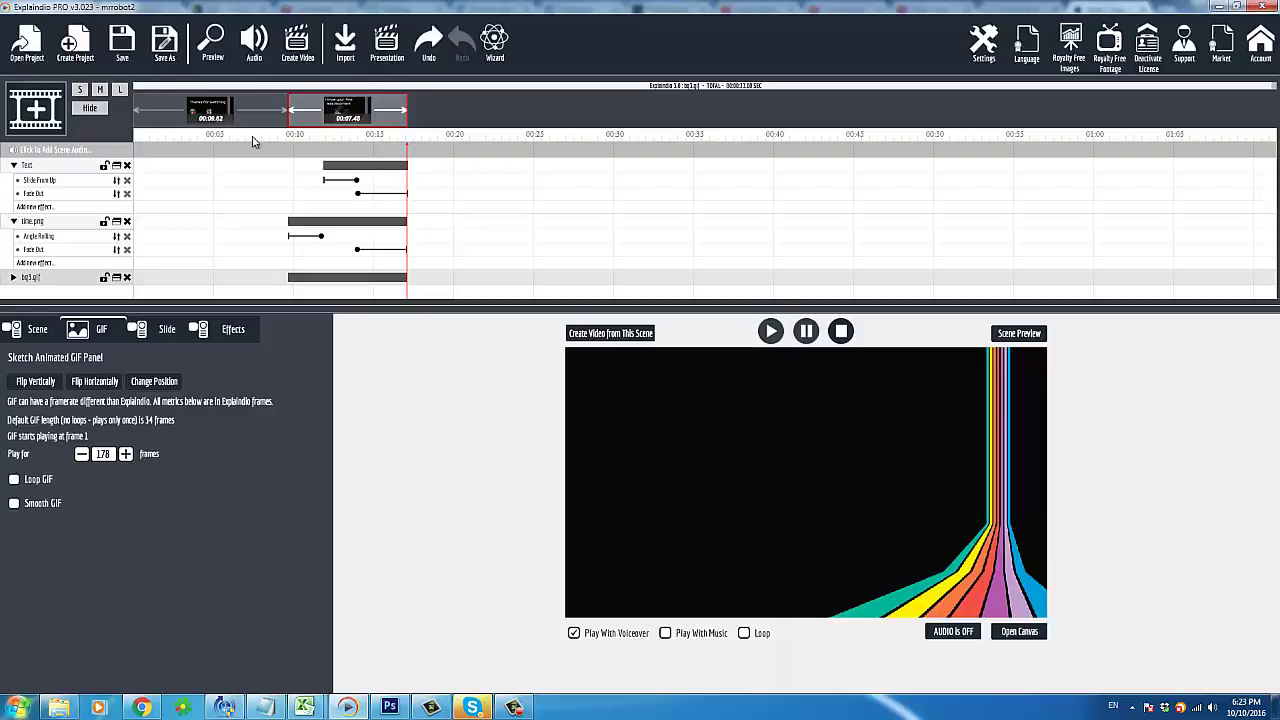
{"action": "left_click", "coordinate": [840, 334]}
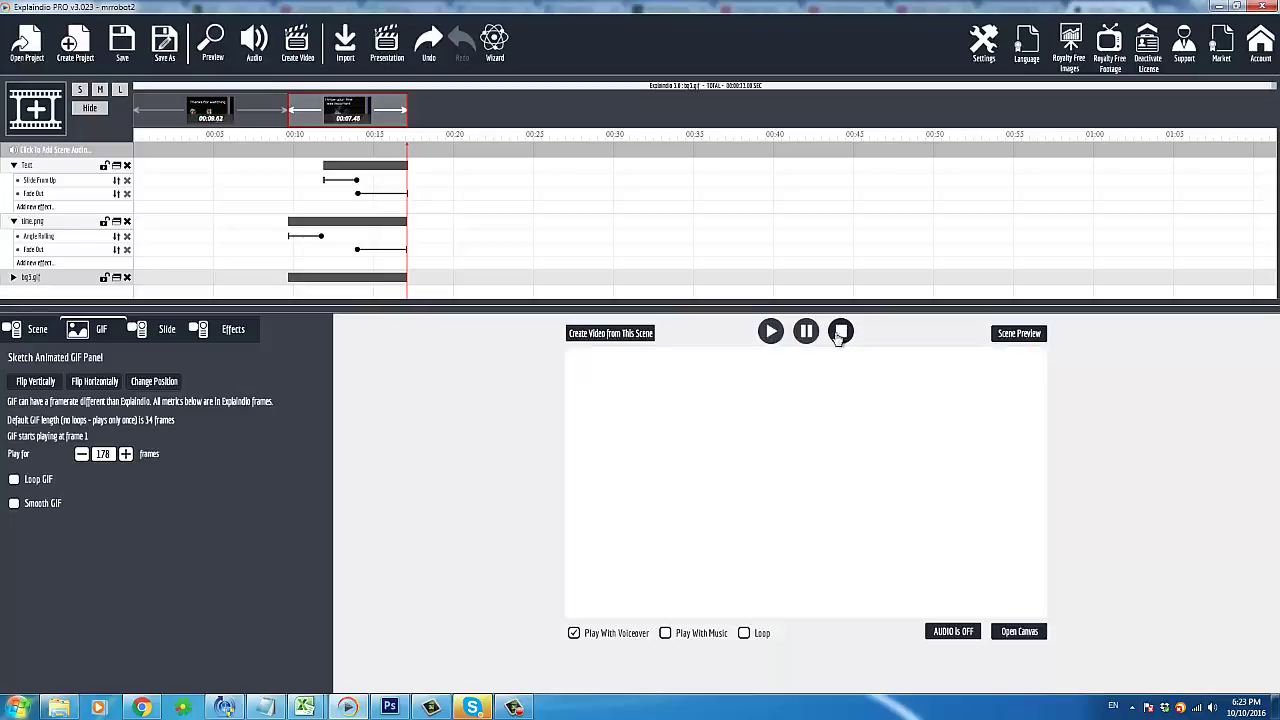
- Review the video export settings, keeping the size at 1280x720 HD and checking the export path, and close them without exporting
{"action": "left_click", "coordinate": [295, 55]}
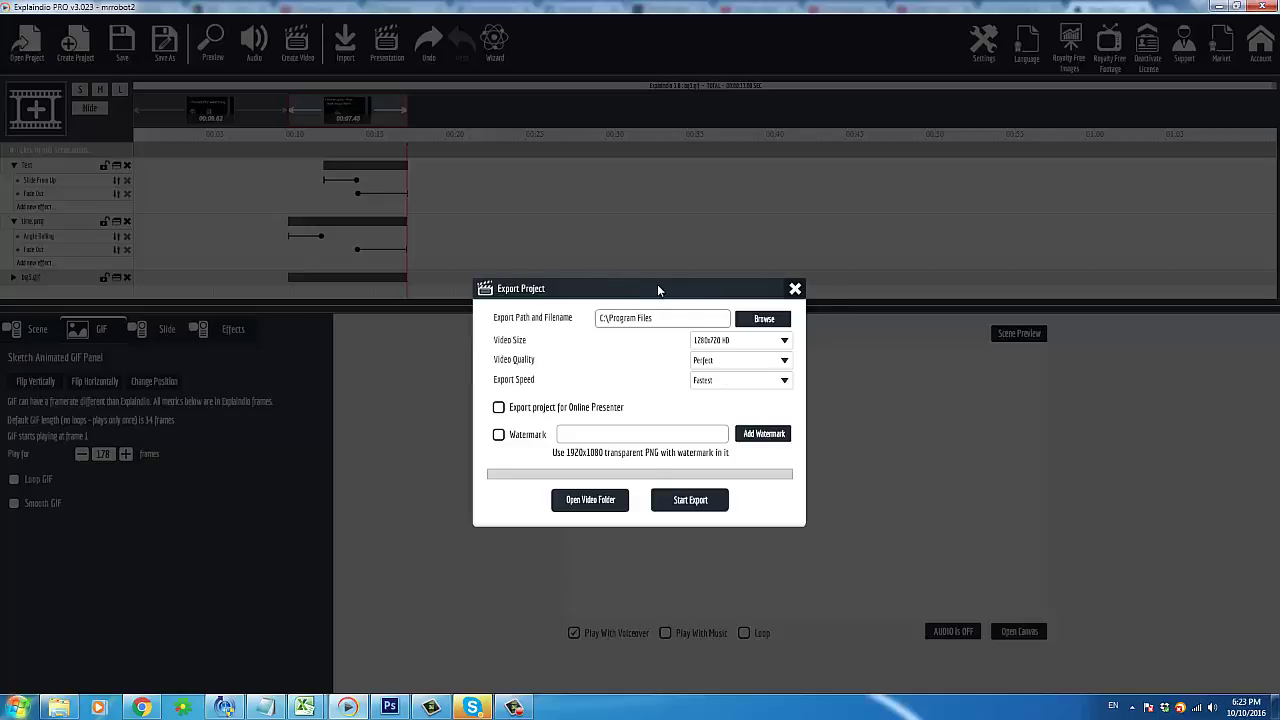
{"action": "left_click", "coordinate": [731, 340]}
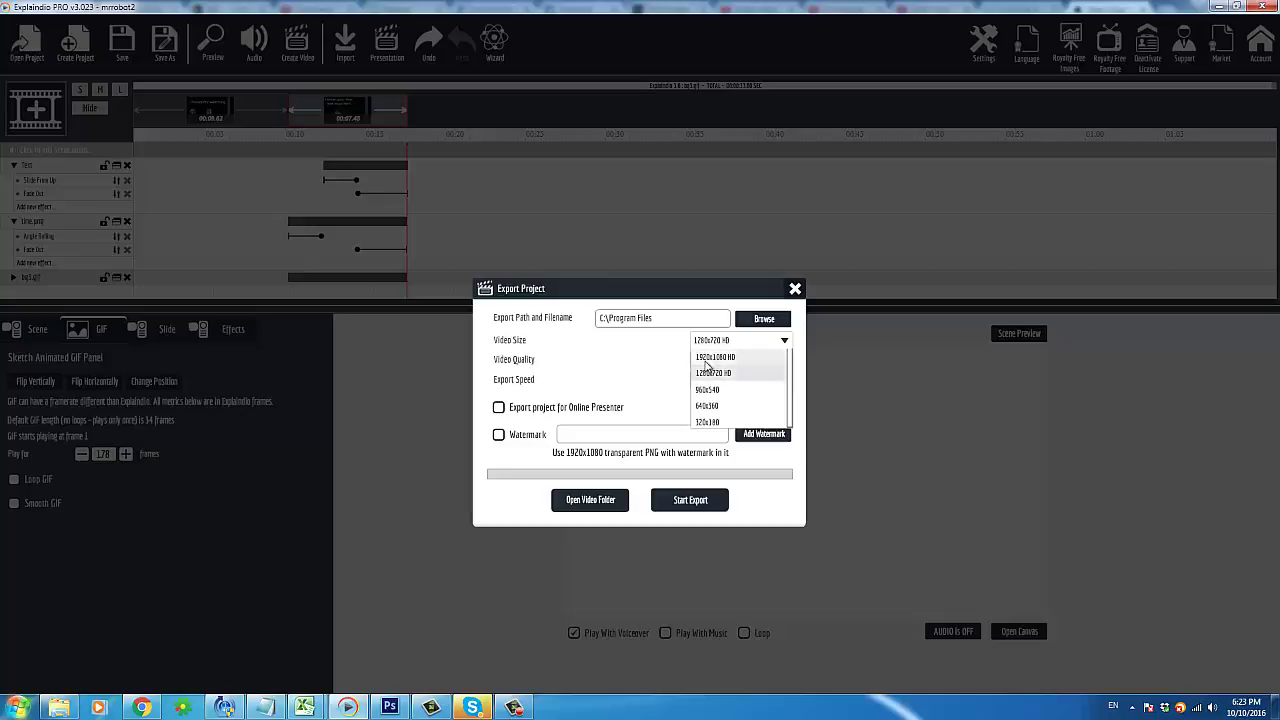
{"action": "left_click", "coordinate": [710, 372]}
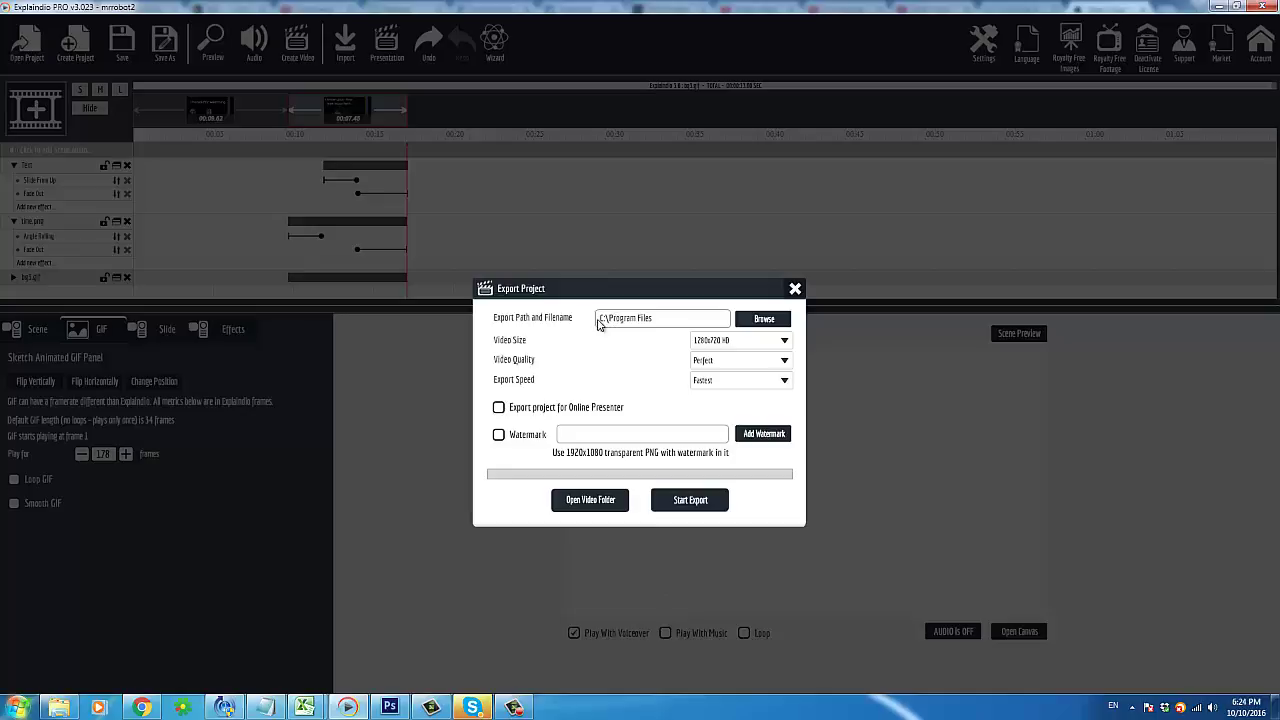
{"action": "left_click_drag", "start_coordinate": [598, 323], "coordinate": [668, 320]}
{"action": "left_click", "coordinate": [795, 290]}
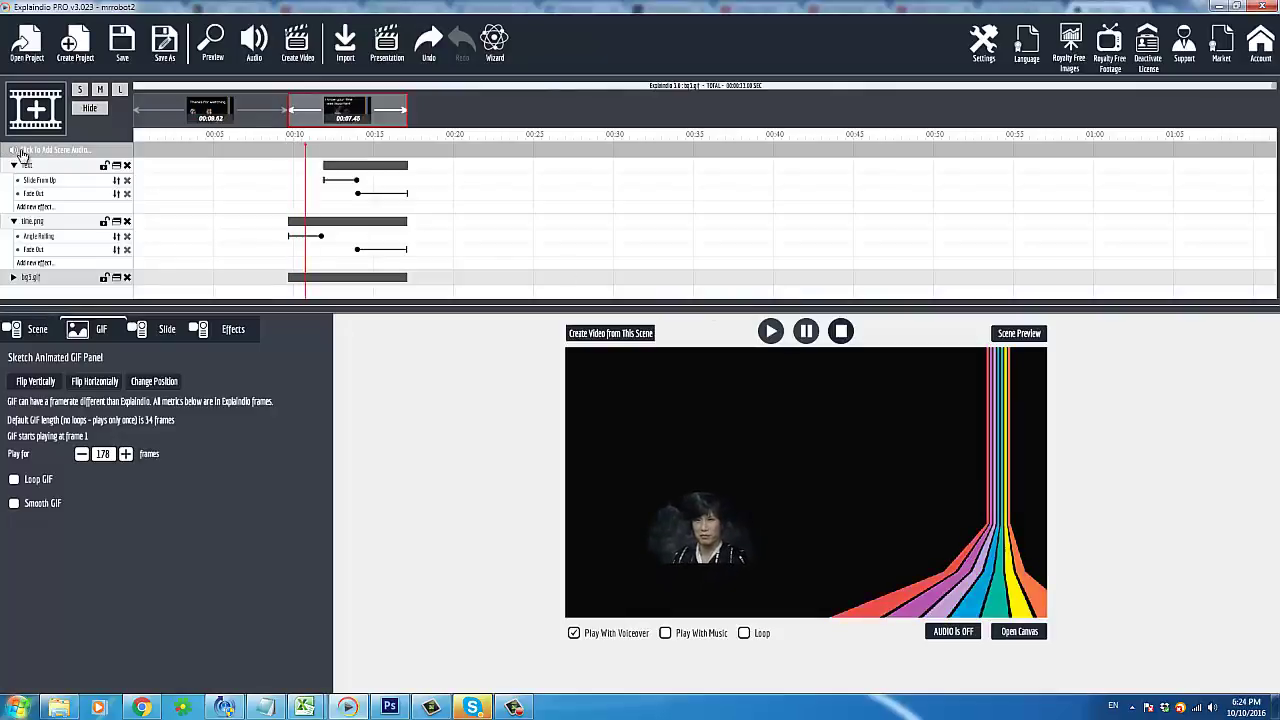